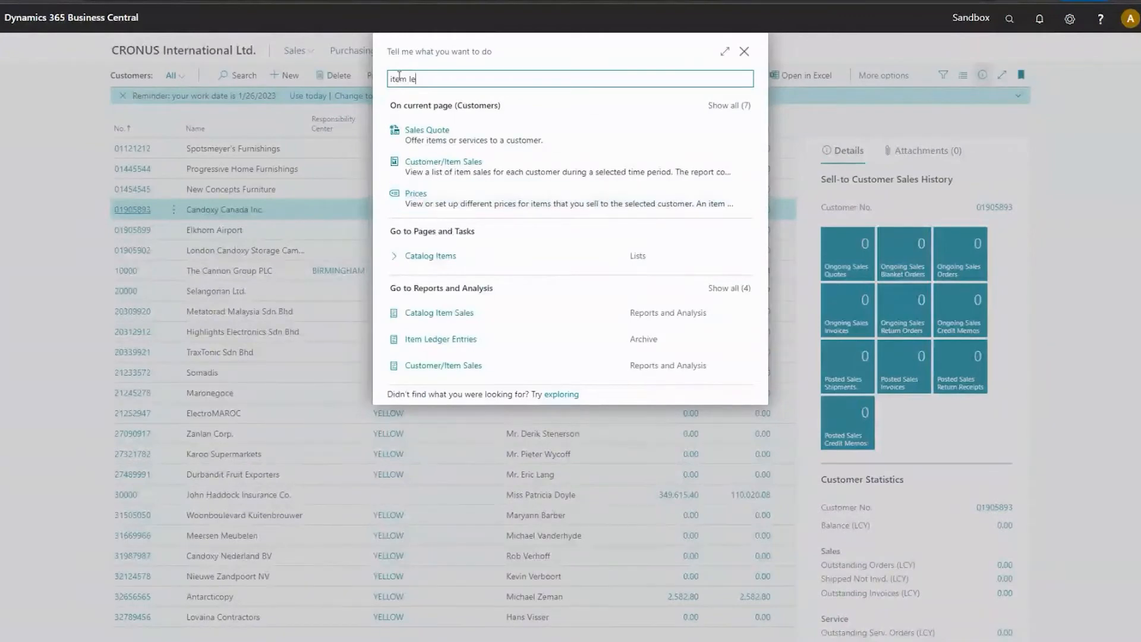
Open the Item Ledger Entries list, enlarge it, examine its shortcut dimension columns across the entries, and return to the customer list.
click(466, 337)
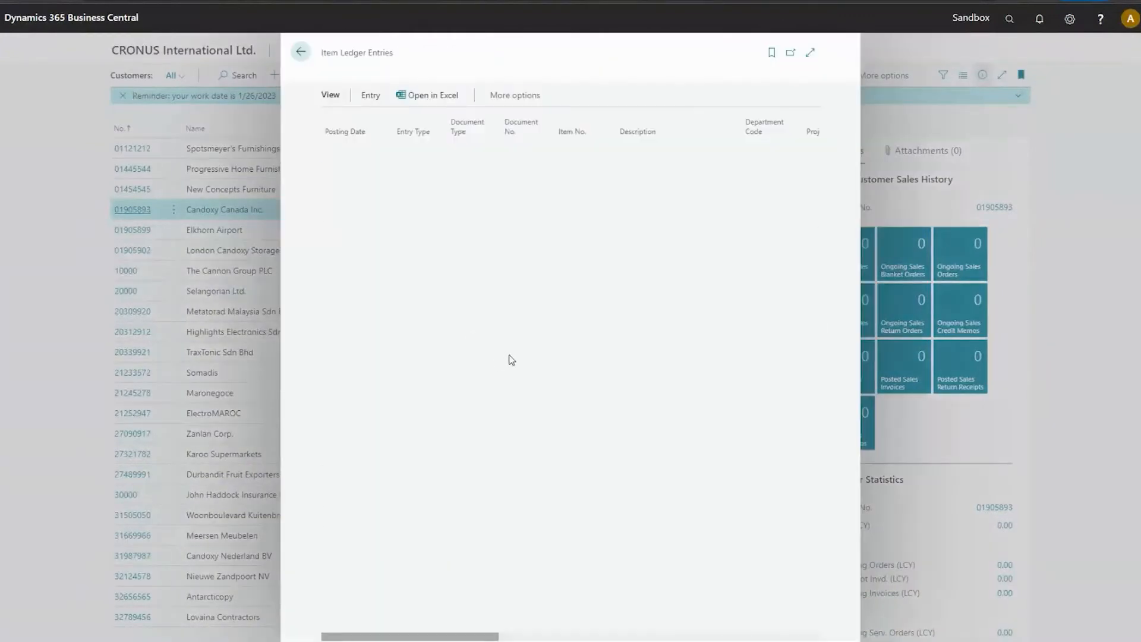
click(810, 51)
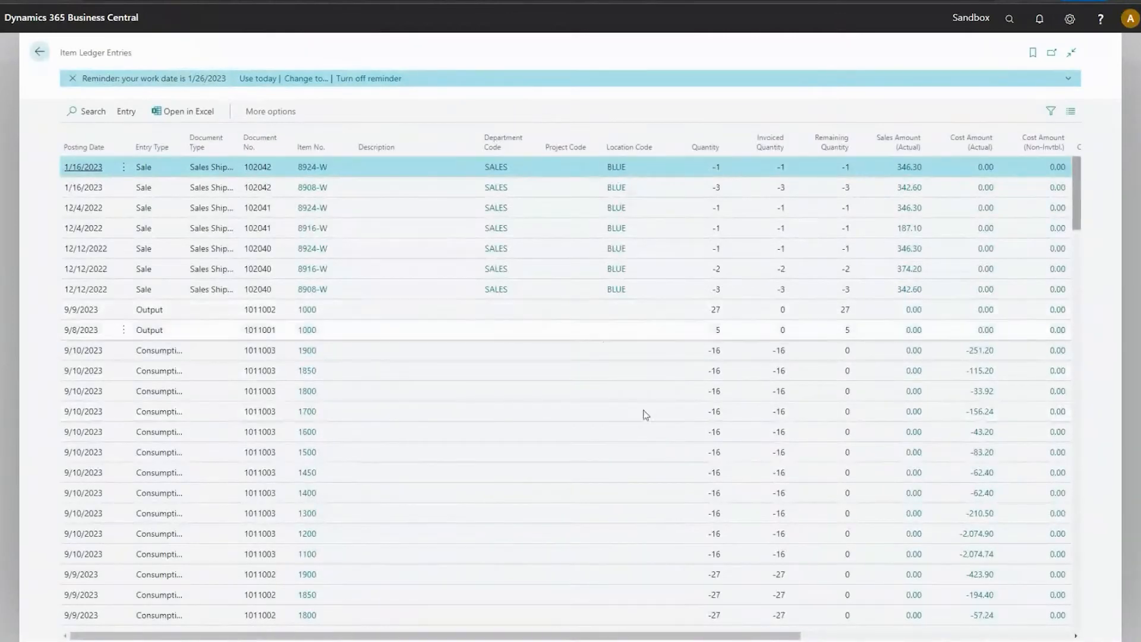
scroll(893, 613, right, 5)
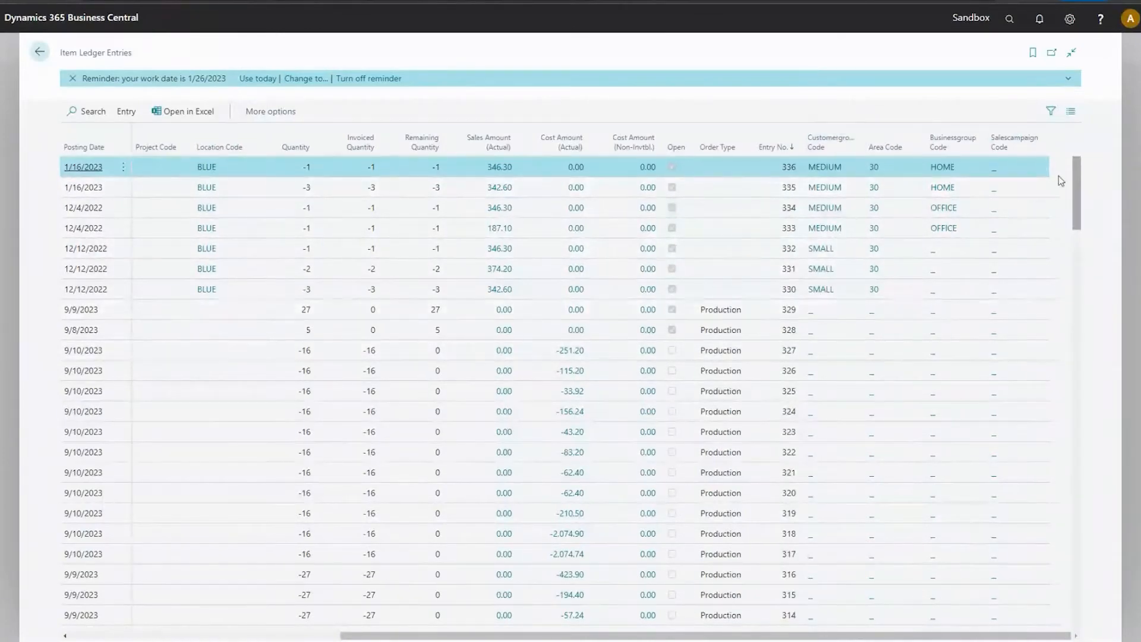
scroll(881, 336, down, 8)
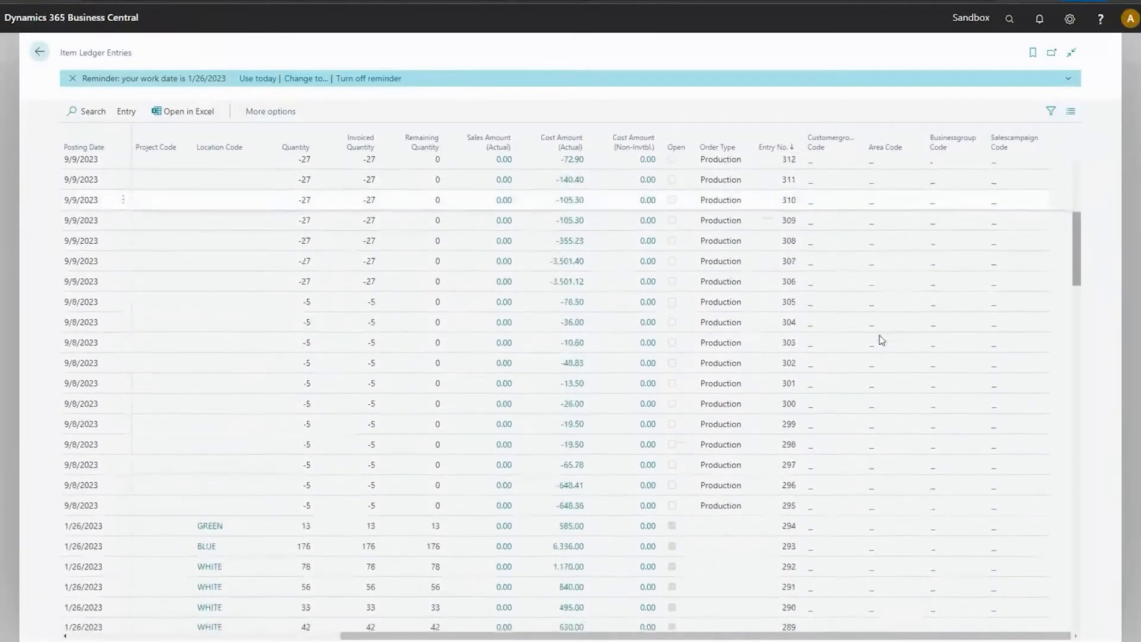
scroll(881, 339, up, 8)
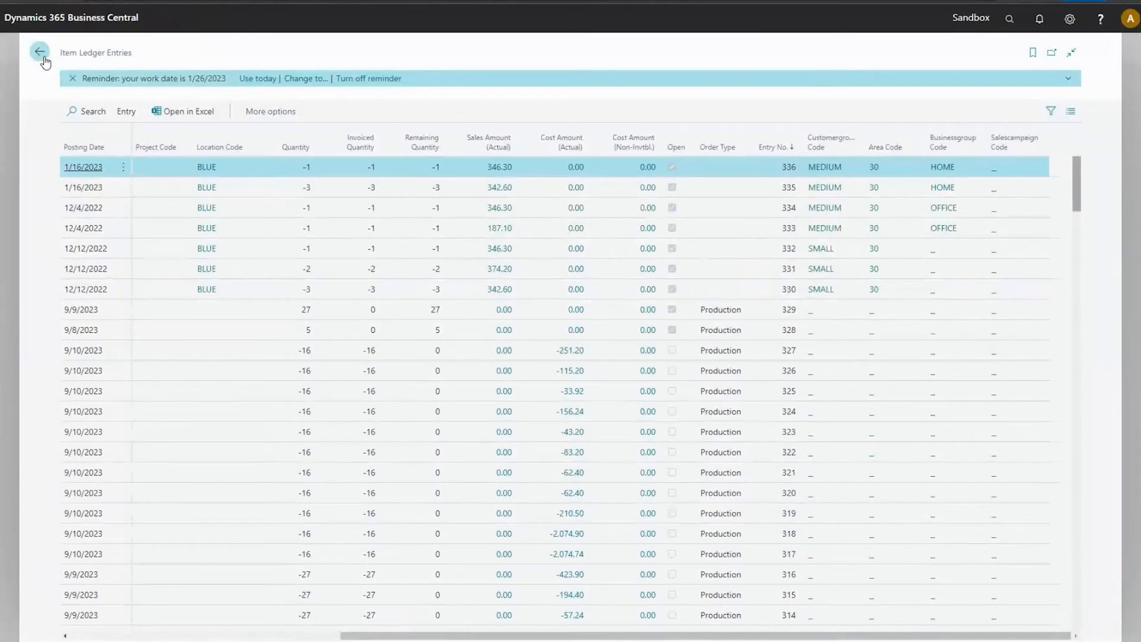
click(40, 52)
Search for the General Ledger Entries archive and open it.
click(1010, 20)
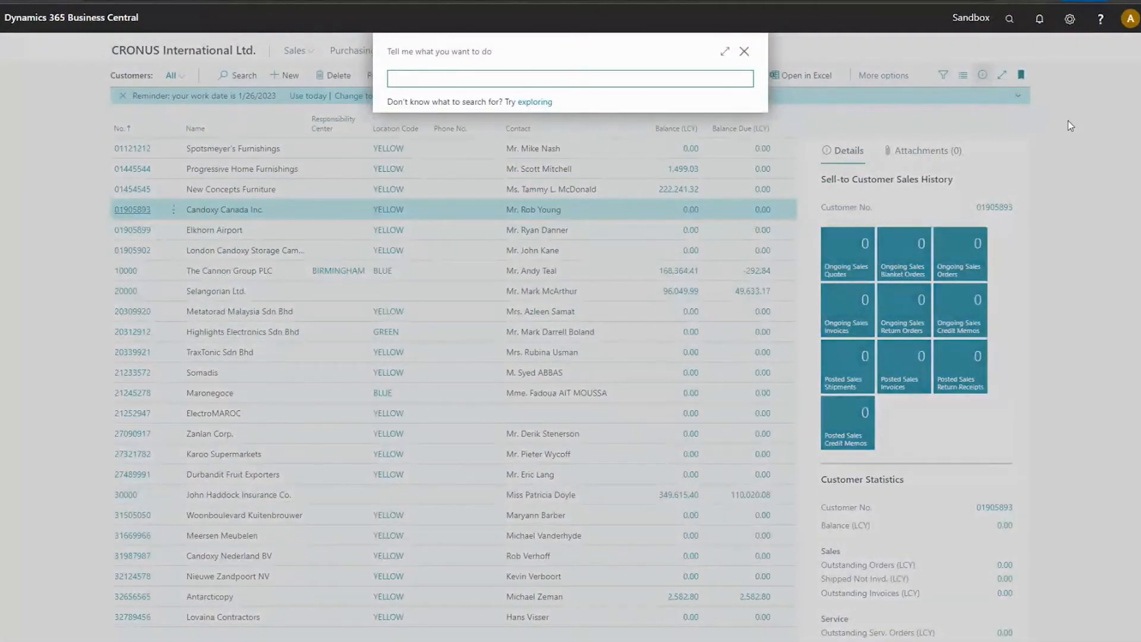
text(gen jo)
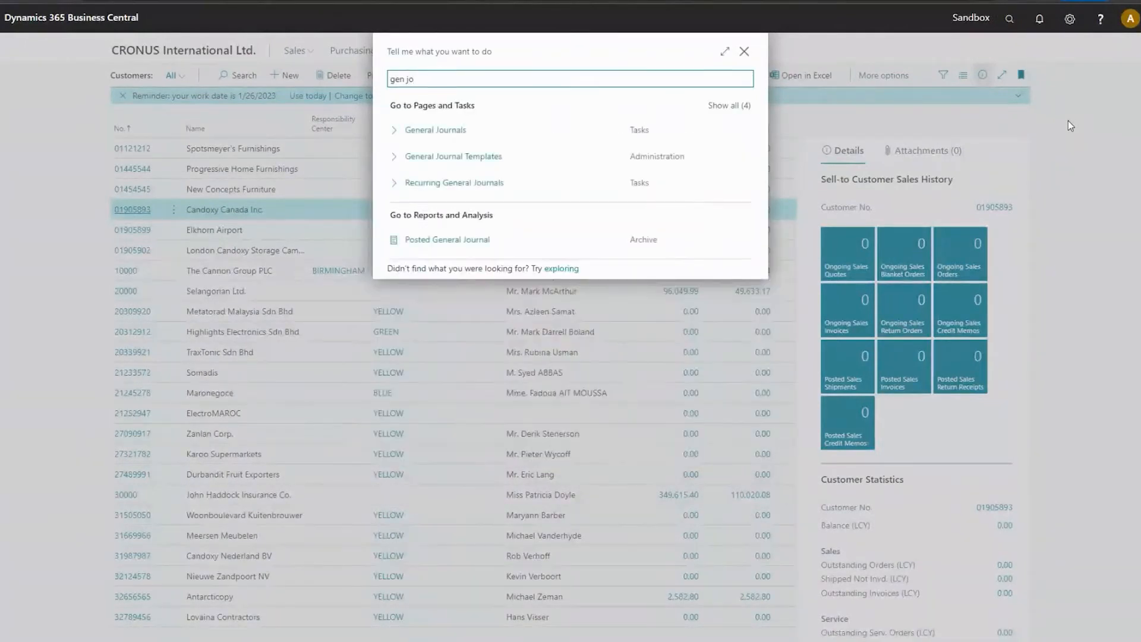
key(ctrl+a)
text(gen)
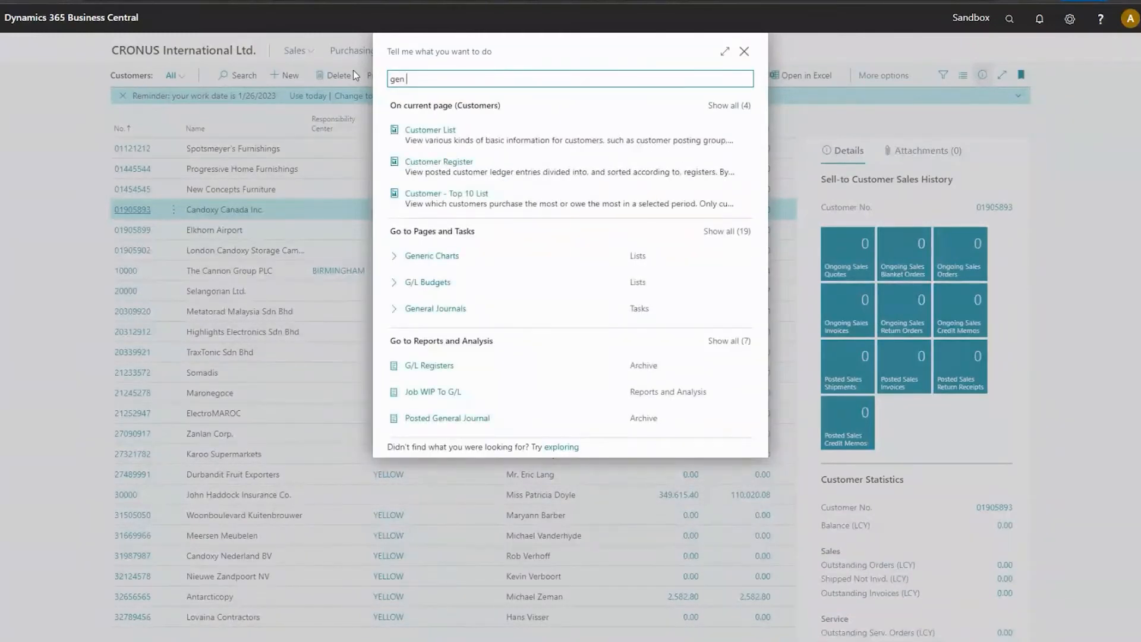
text( le e)
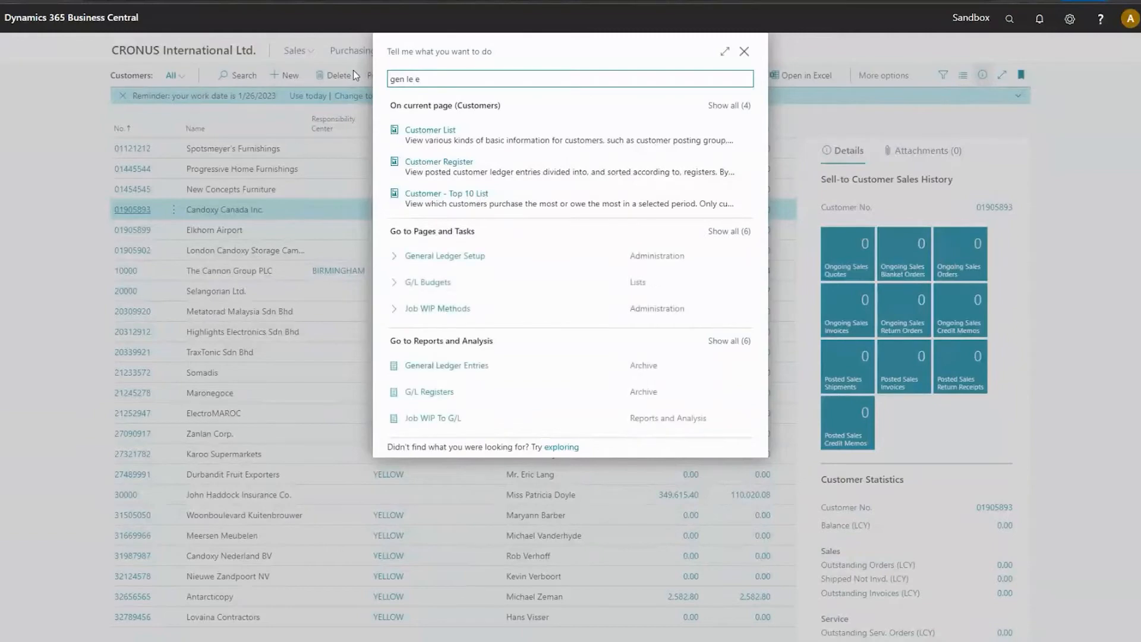
click(475, 367)
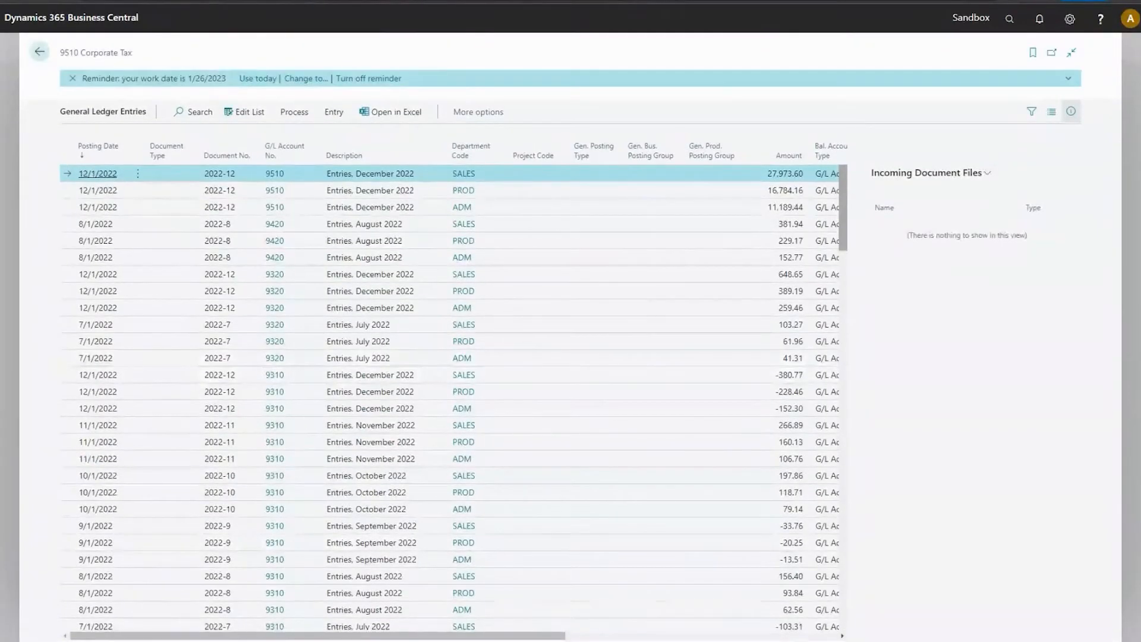
Examine the customer group, area, business group and sales campaign codes in the general ledger entries, and return to the customer list.
drag(433, 635, 706, 627)
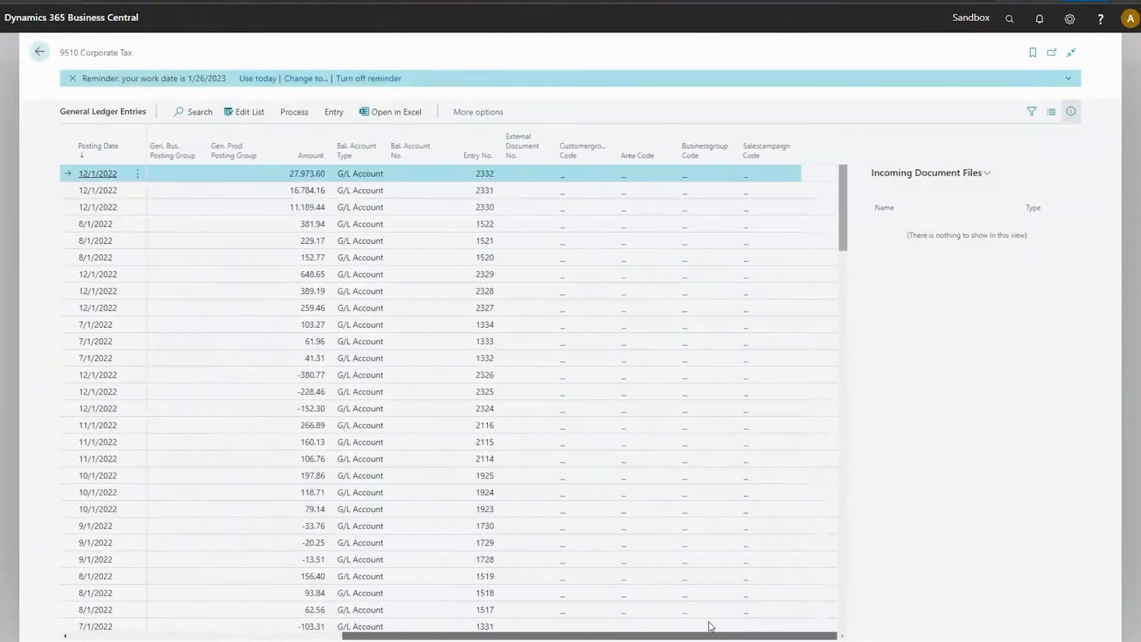
scroll(540, 324, down, 8)
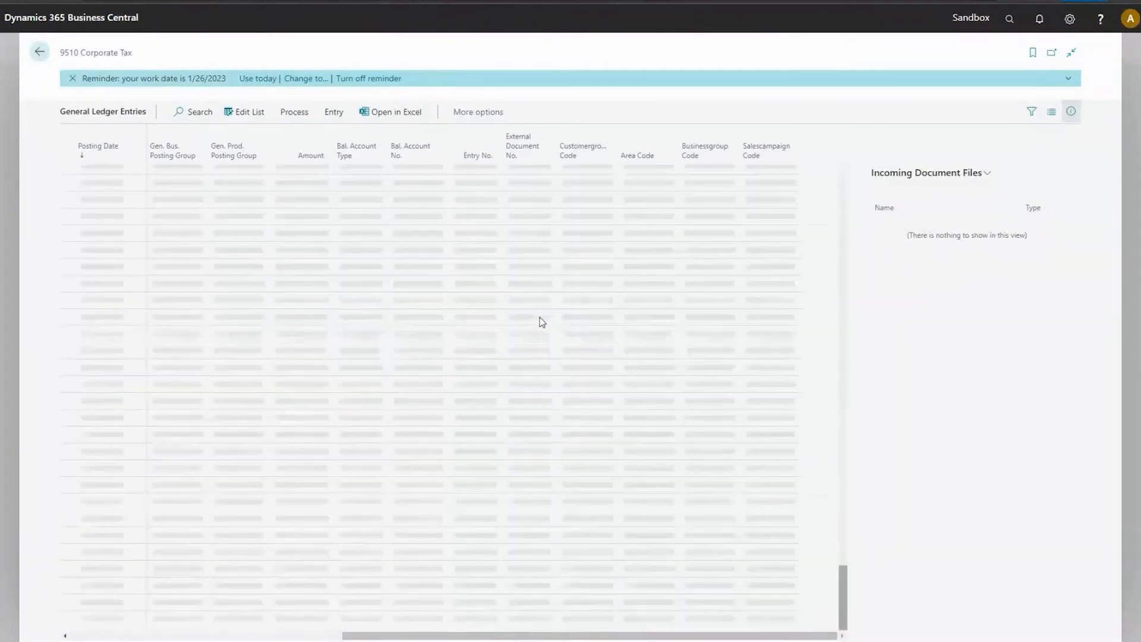
scroll(586, 377, down, 8)
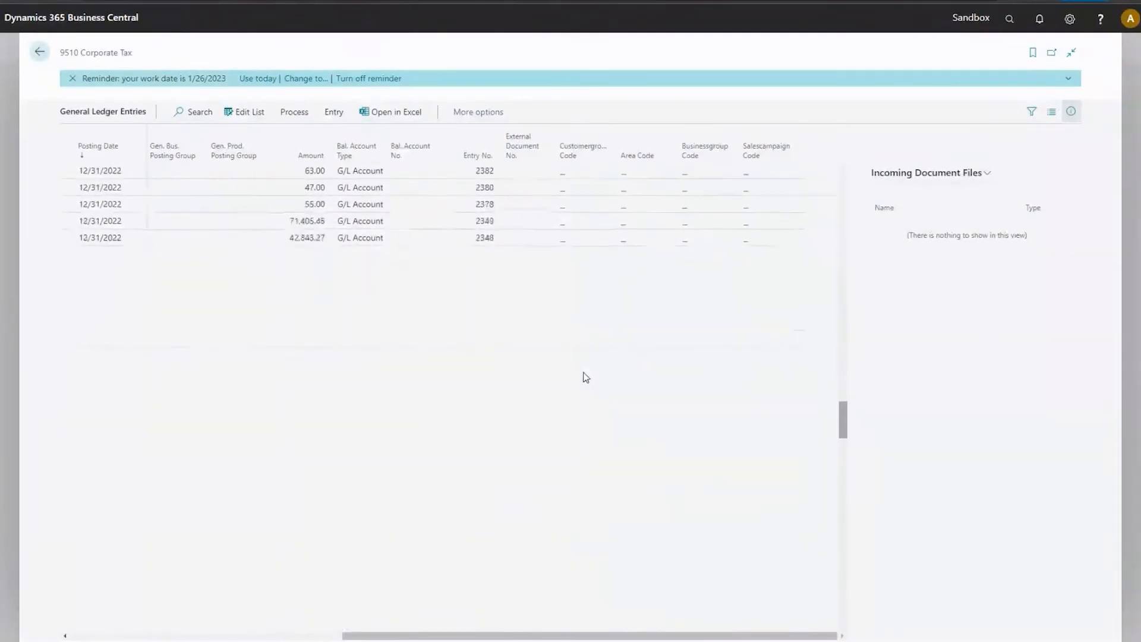
scroll(585, 375, up, 20)
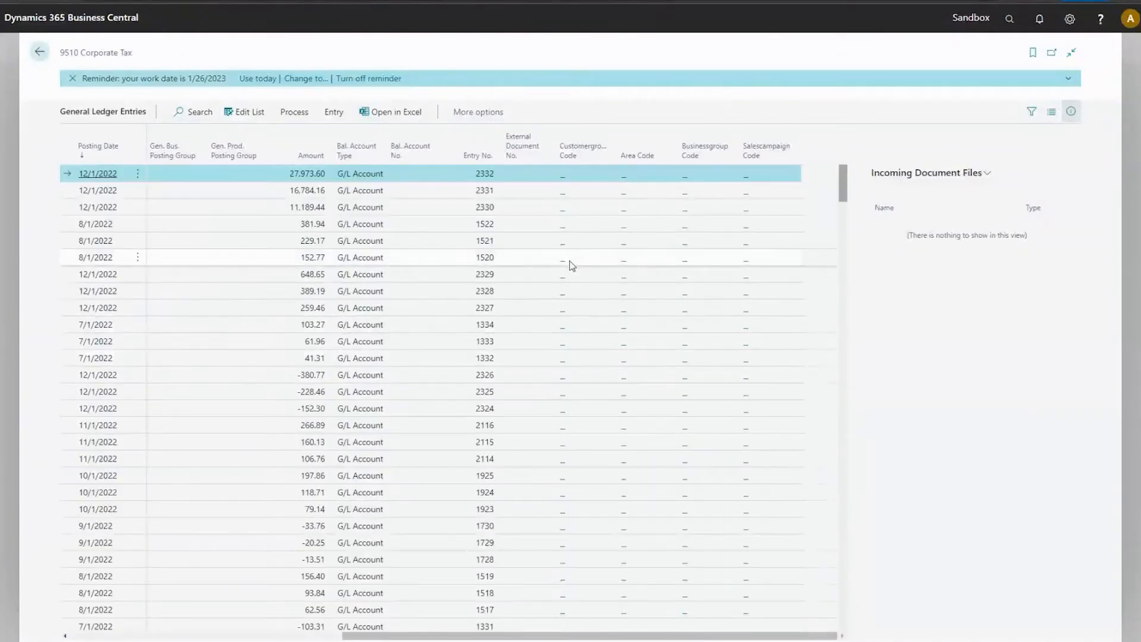
click(37, 53)
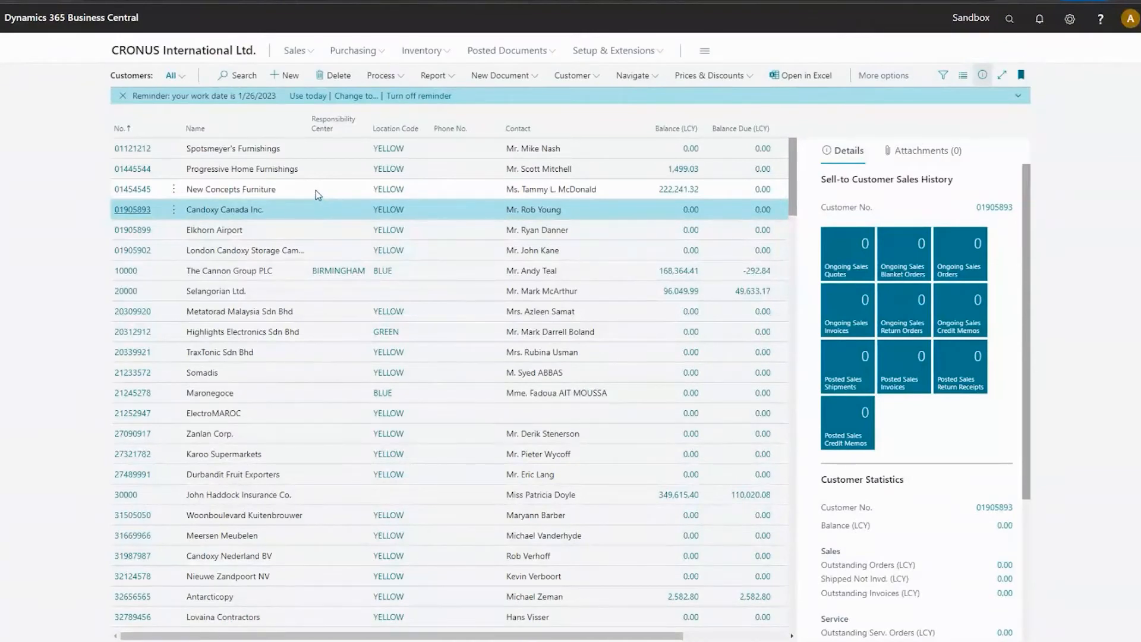
Open the single-record default dimensions of customer Candoxy Canada Inc. and go through the three-part tour to its end.
click(580, 76)
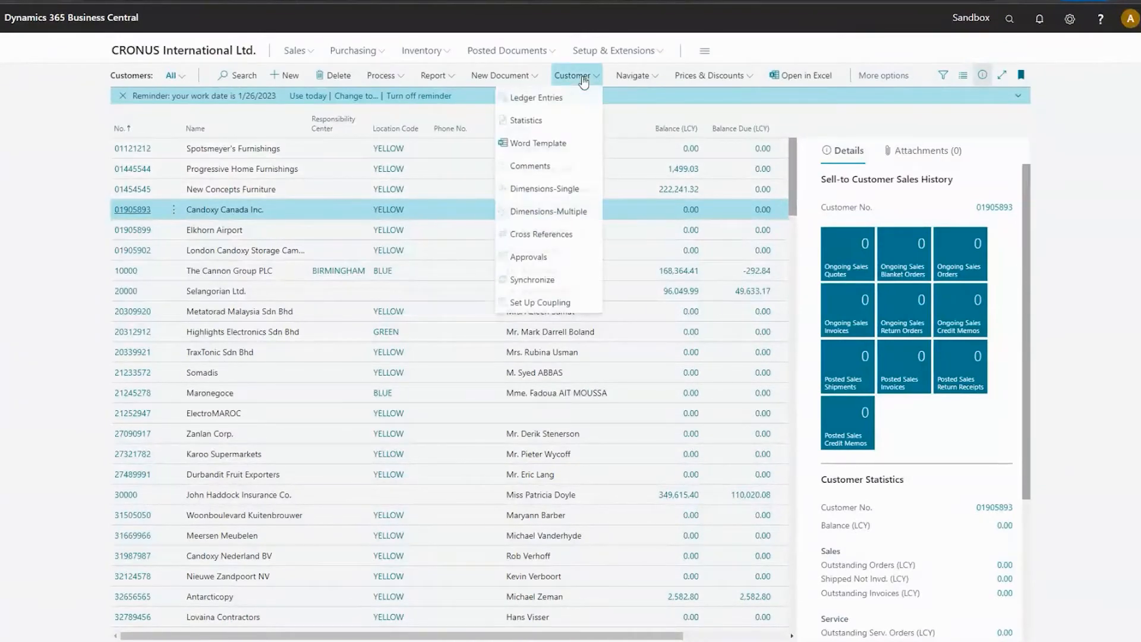
click(545, 189)
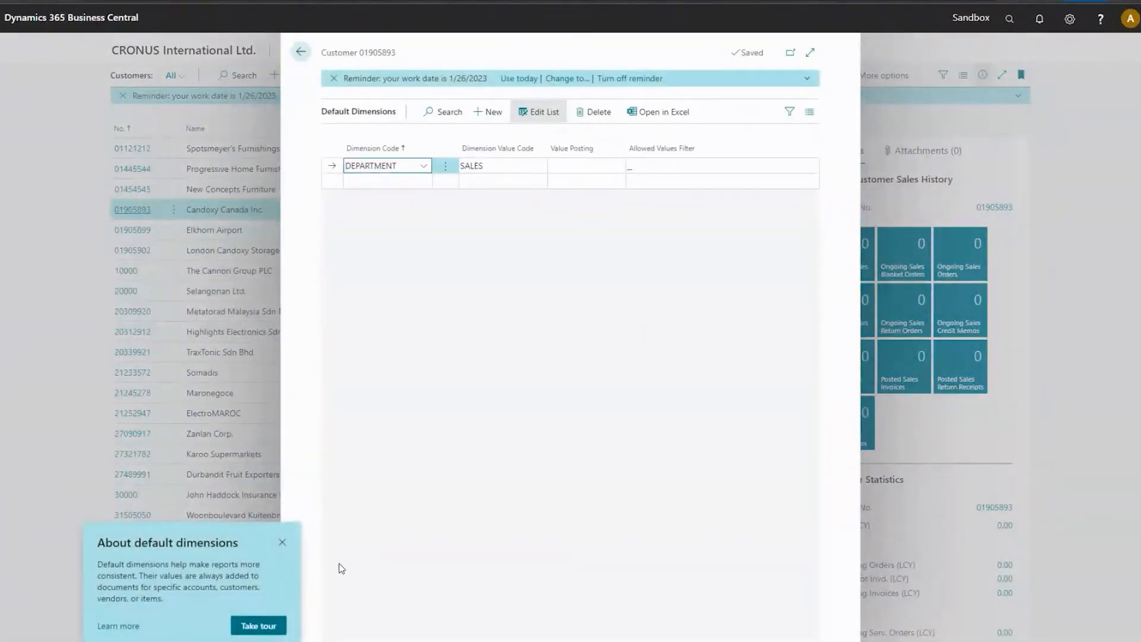
click(258, 626)
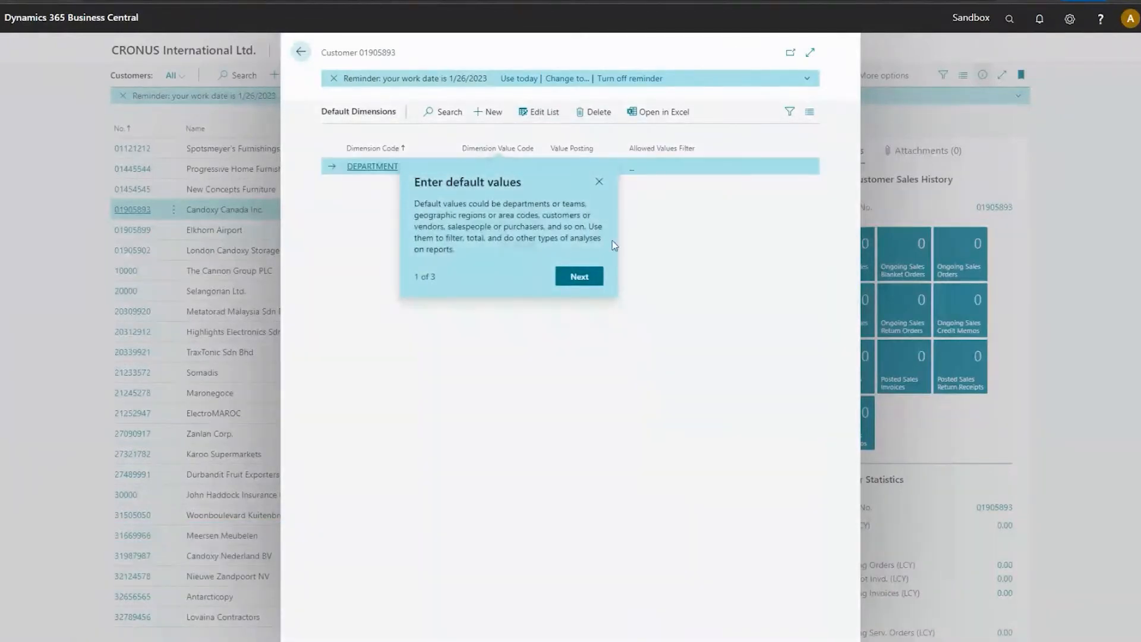
click(585, 281)
click(641, 275)
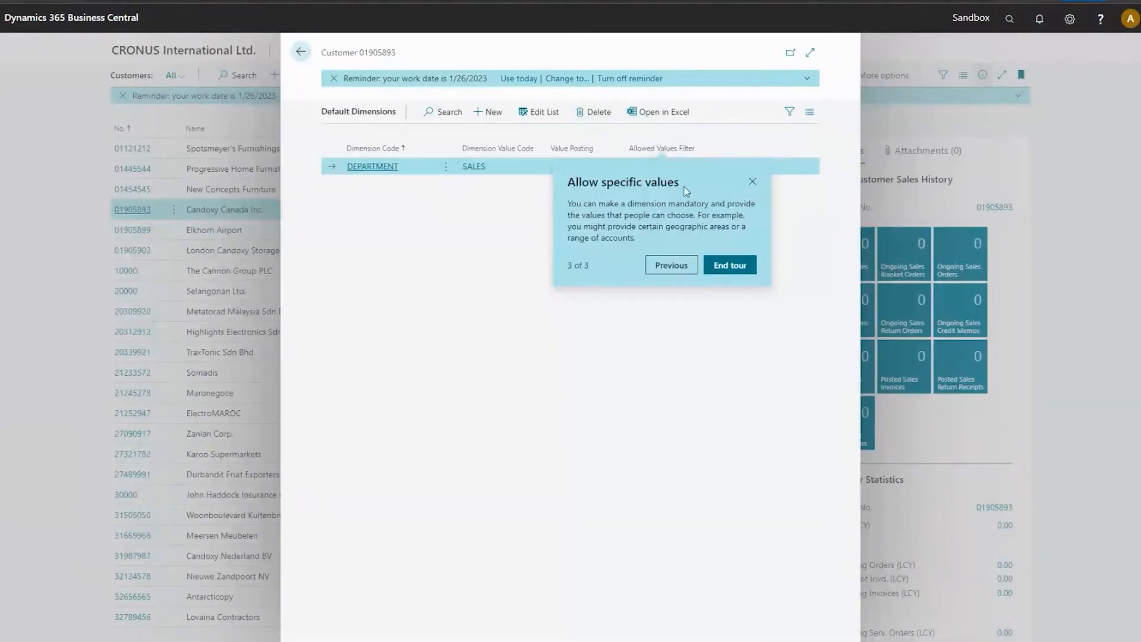
click(741, 261)
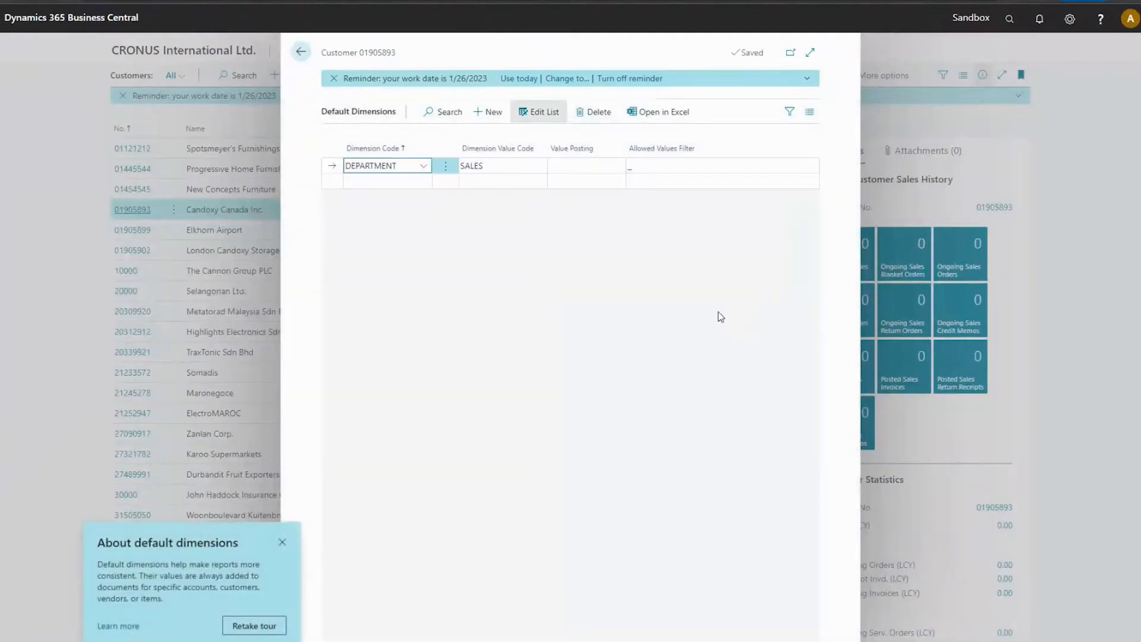
Set the Value Posting of the customer's DEPARTMENT default dimension to Code Mandatory.
click(678, 172)
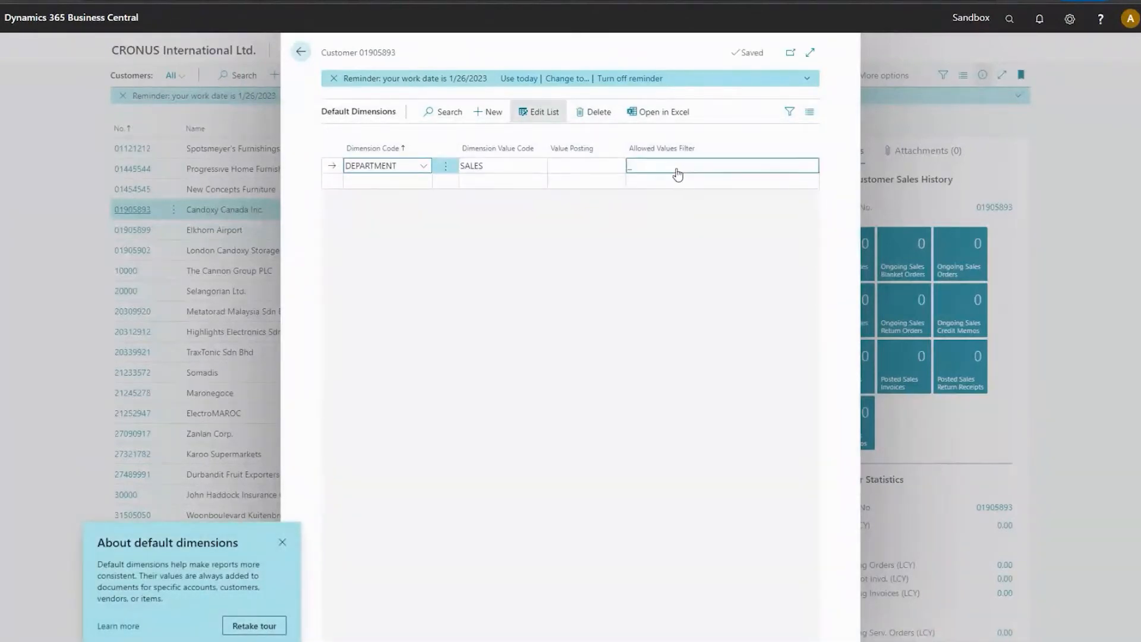
click(599, 172)
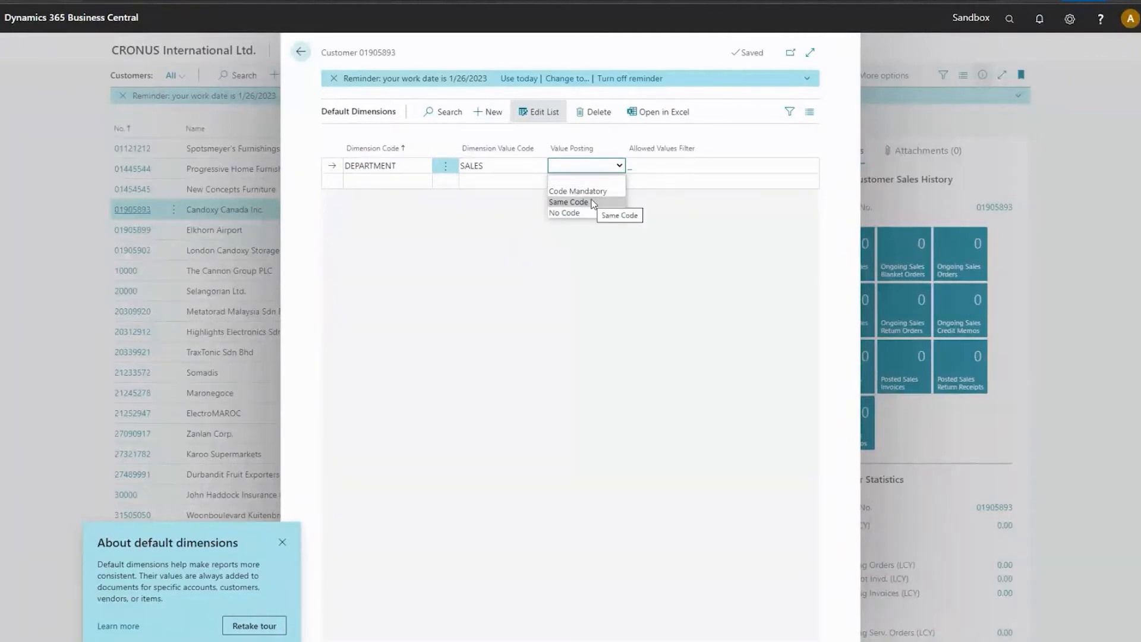
click(579, 192)
Disallow the ADM value for the customer's DEPARTMENT dimension, keeping PROD and SALES allowed, and dismiss the default dimensions tip.
click(697, 175)
click(798, 179)
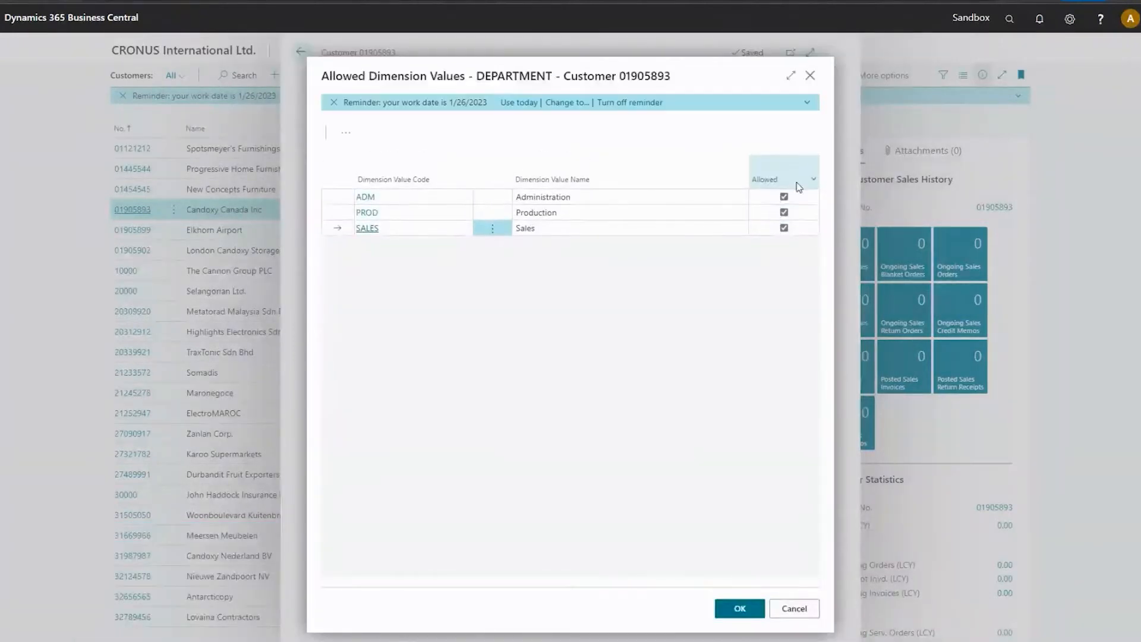
click(784, 197)
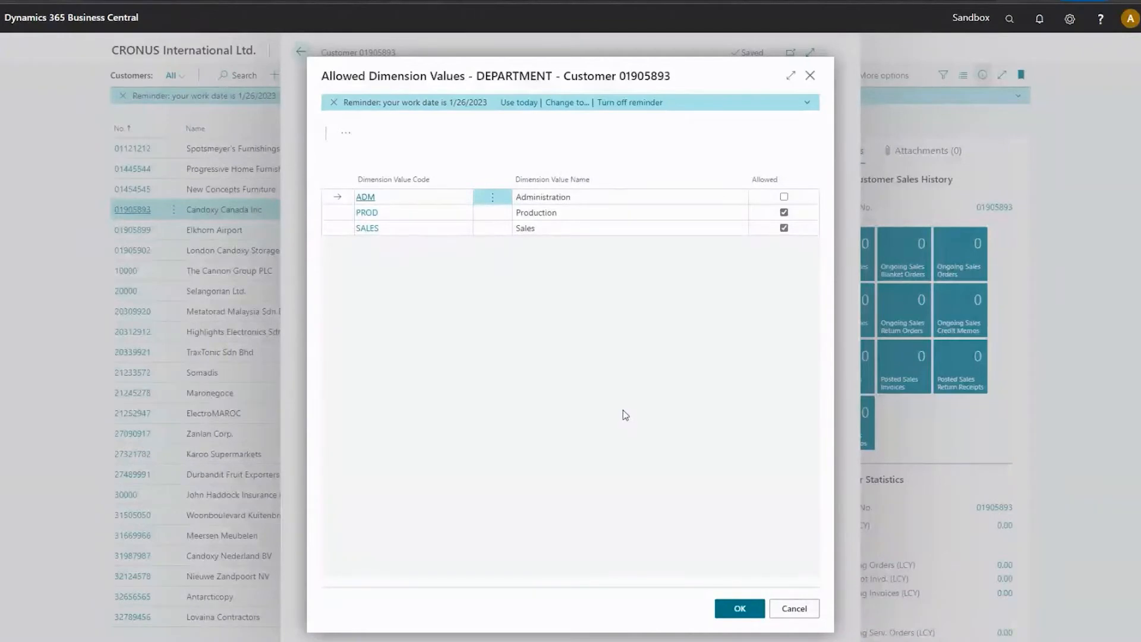
click(752, 610)
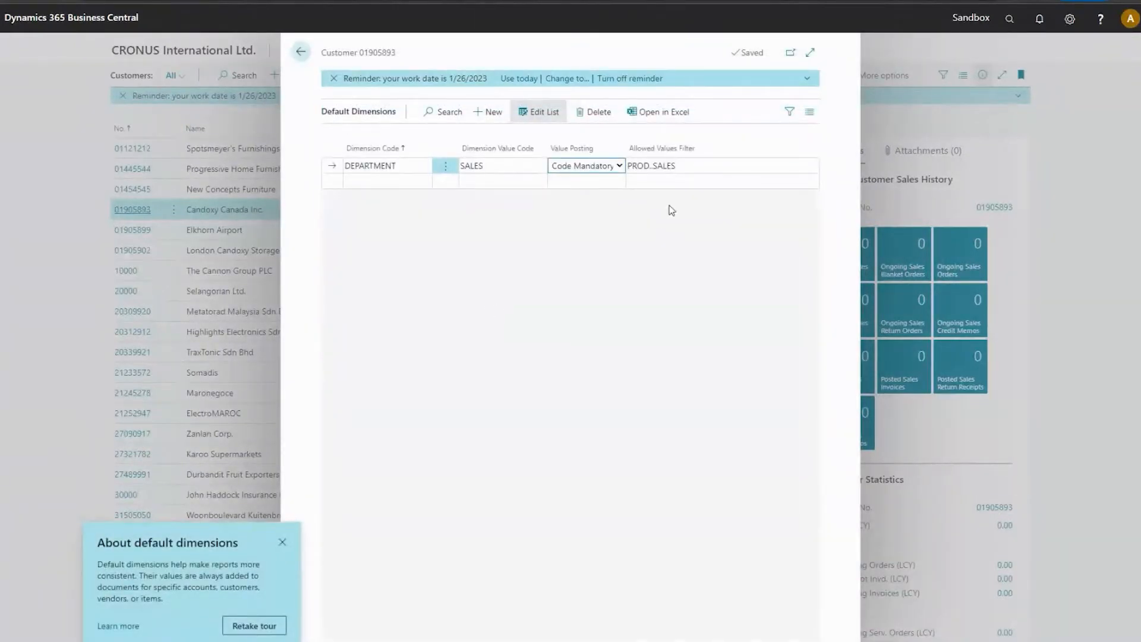
click(283, 543)
Review the allowed DEPARTMENT dimension values for the customer, and close its default dimensions.
click(685, 168)
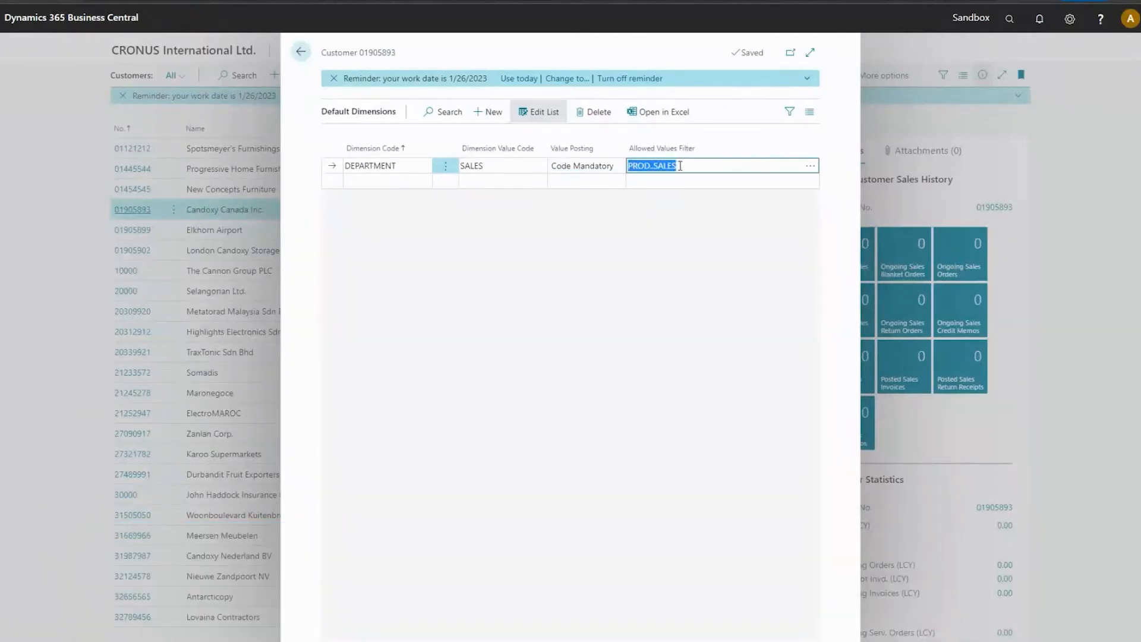
click(807, 168)
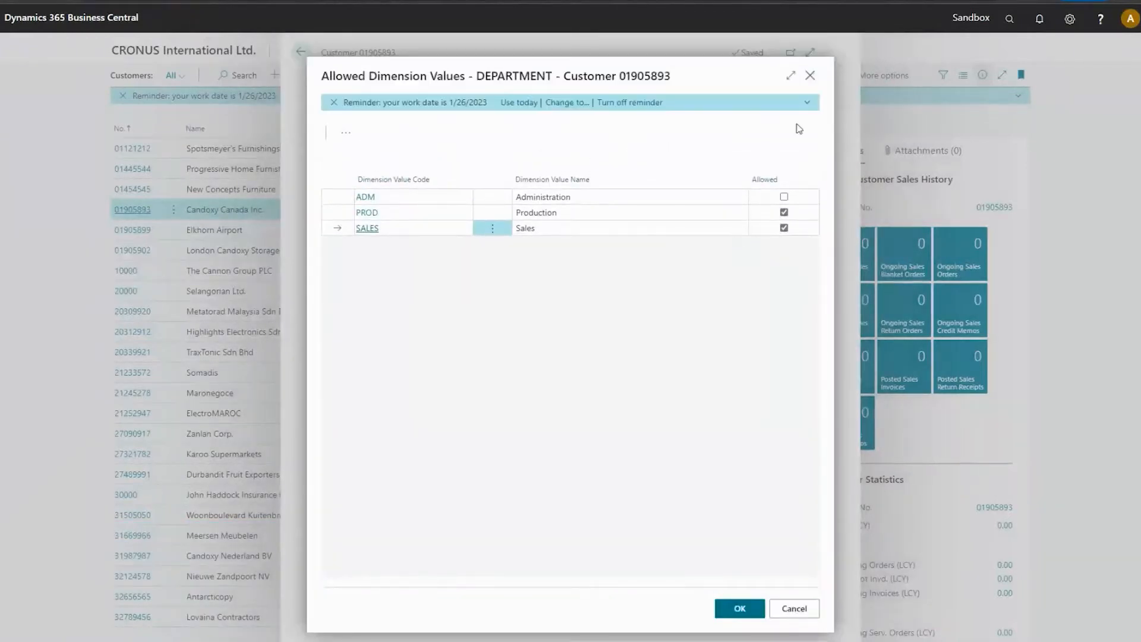
click(810, 76)
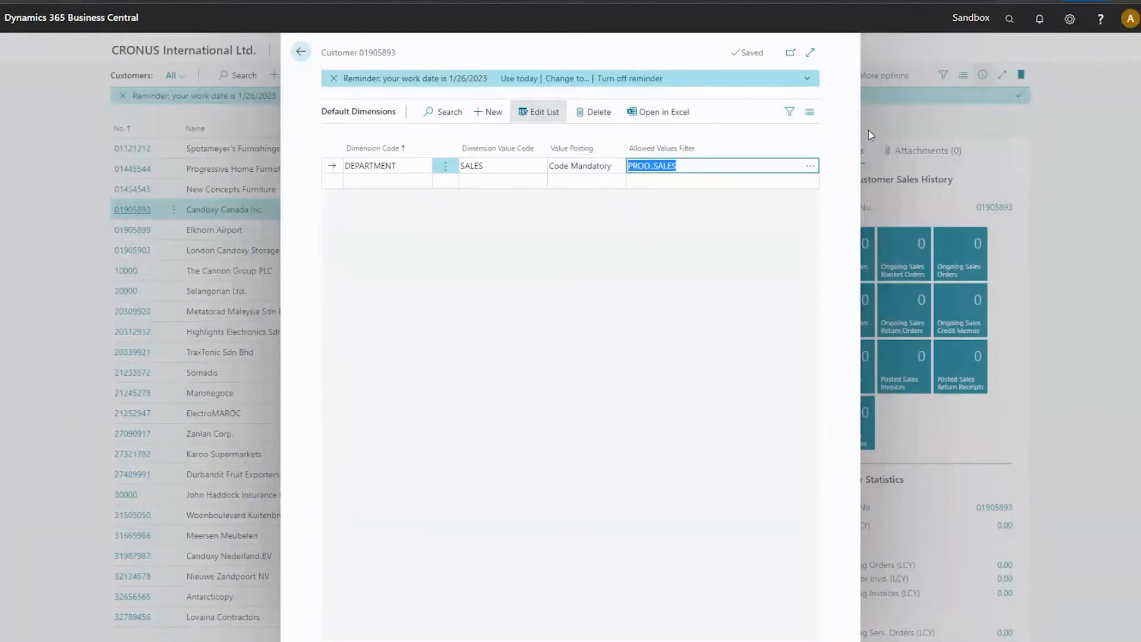
click(300, 52)
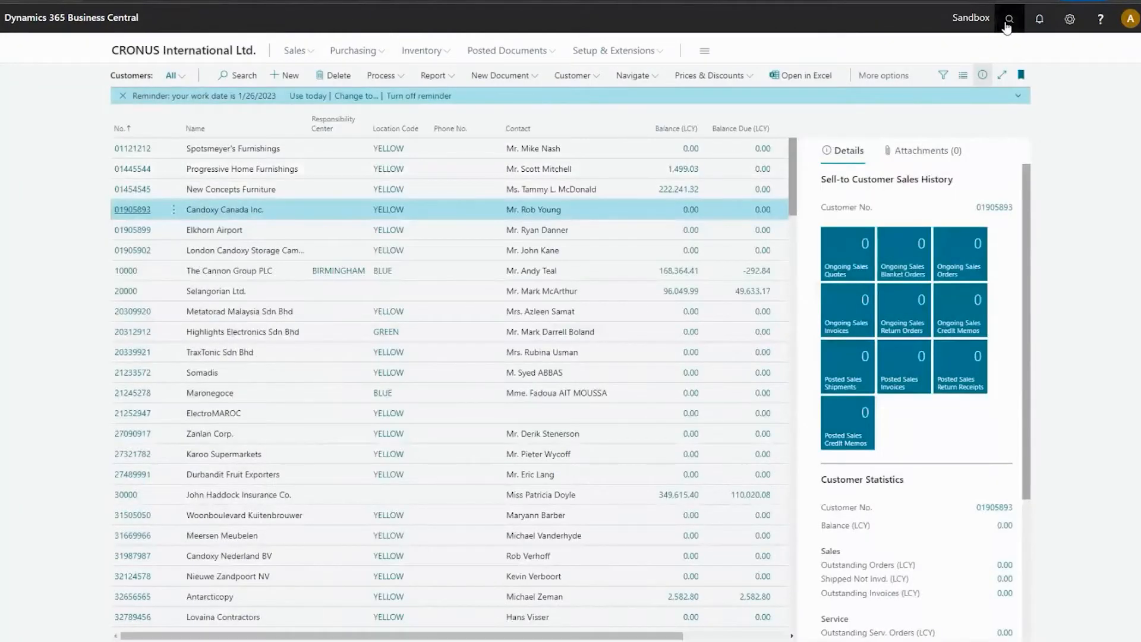
Search for "dimen" and open the Dimensions administration page.
click(1009, 19)
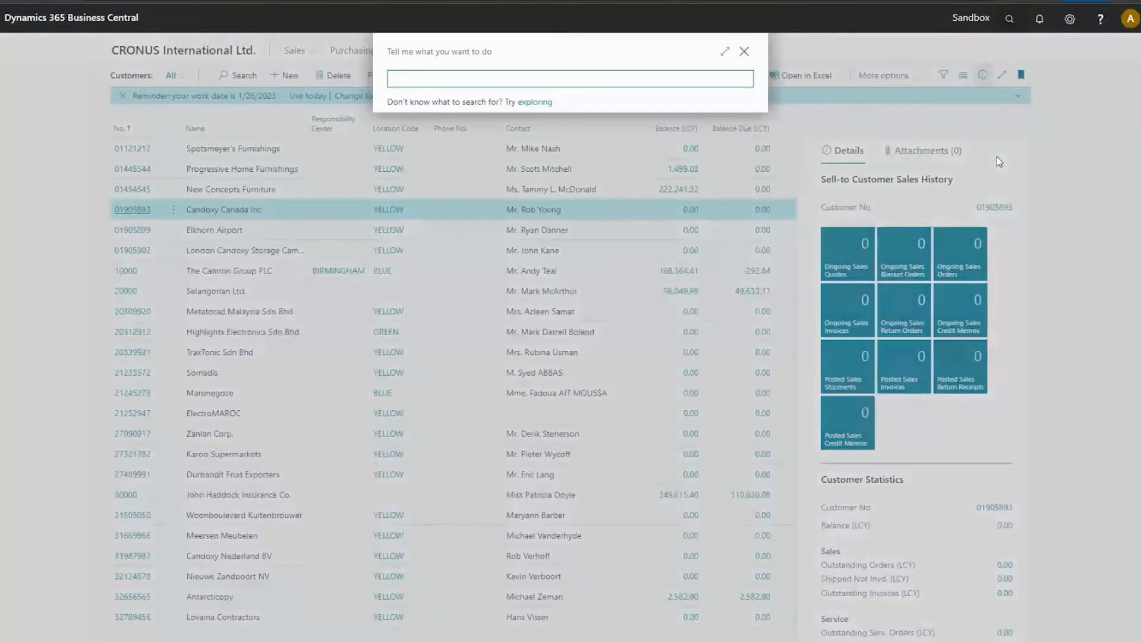
text(dimen)
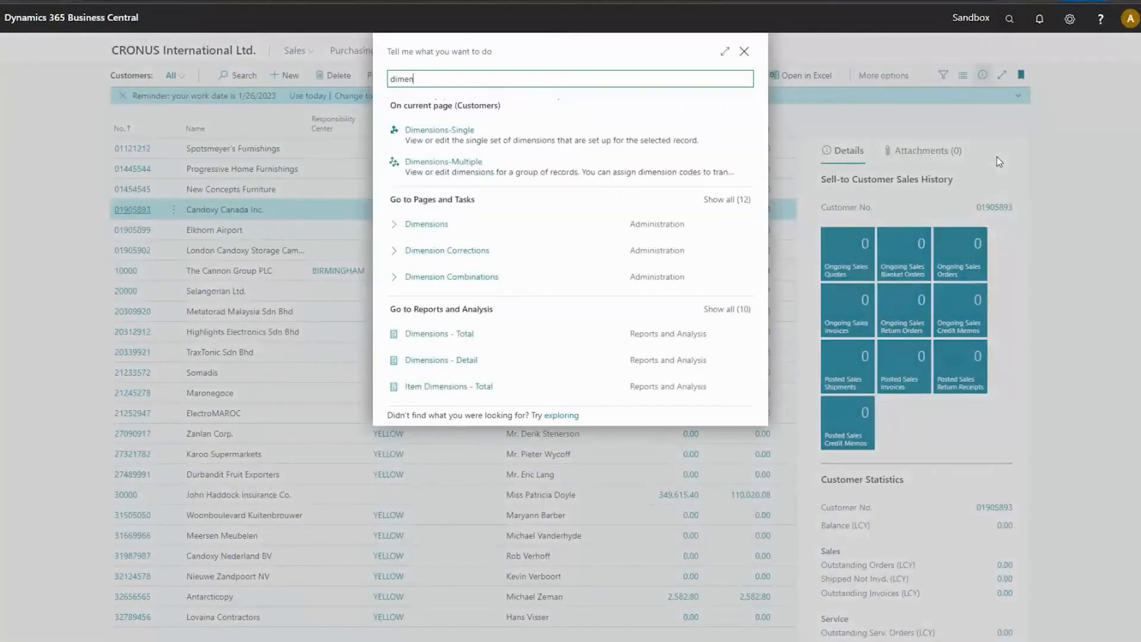
key(Down)
key(Down)
key(Down)
key(Return)
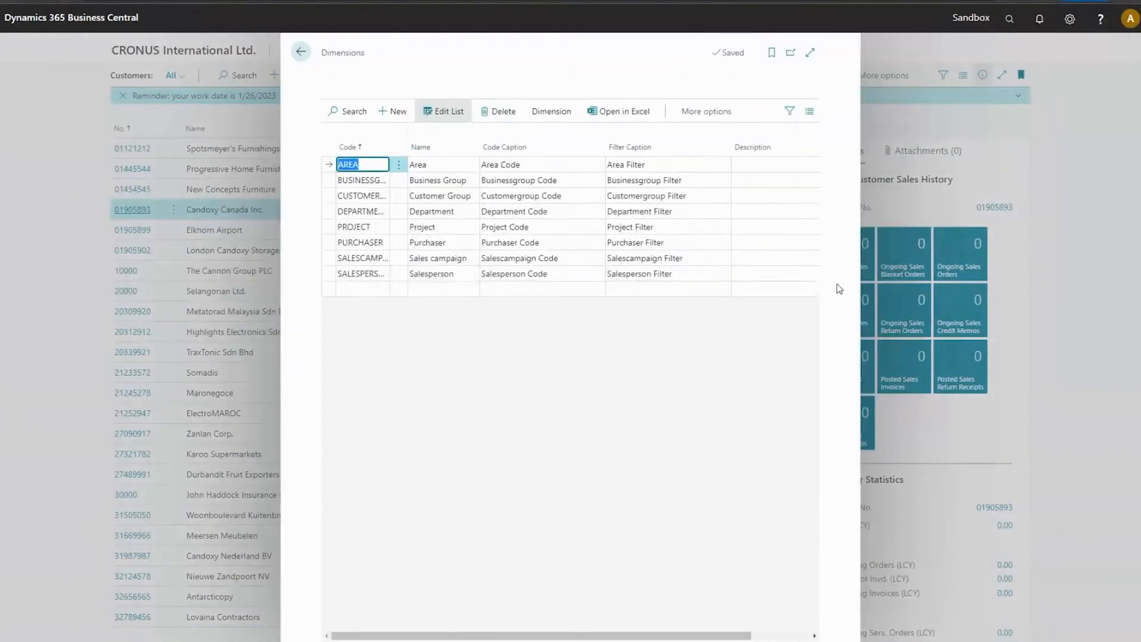
Open the account type default dimension setup for the DEPARTMENT dimension.
click(447, 195)
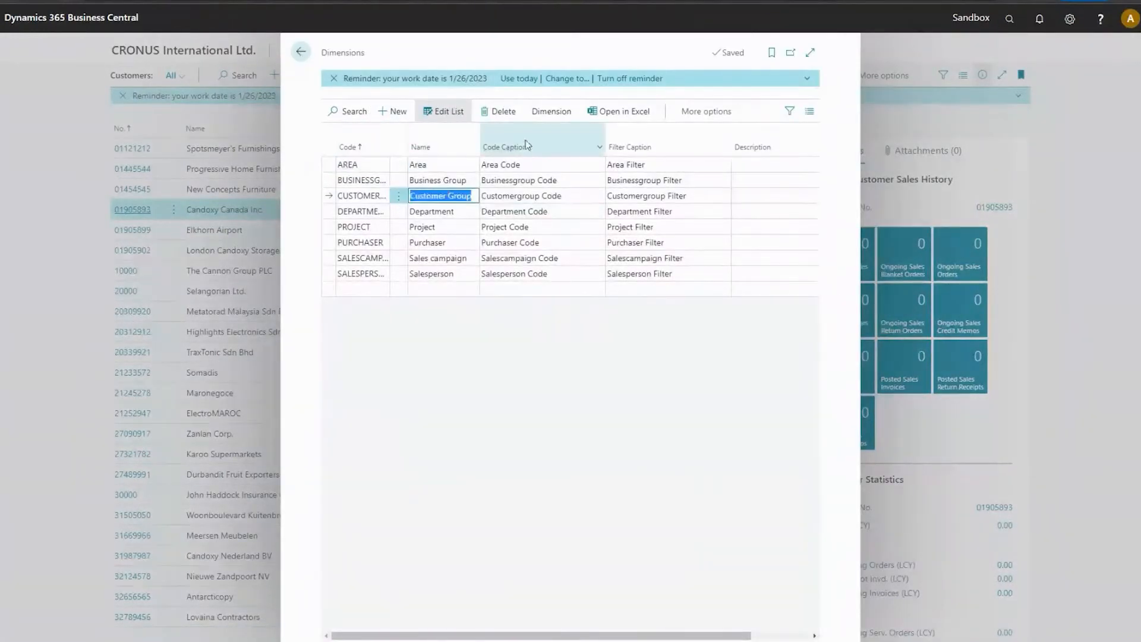
click(439, 218)
click(549, 112)
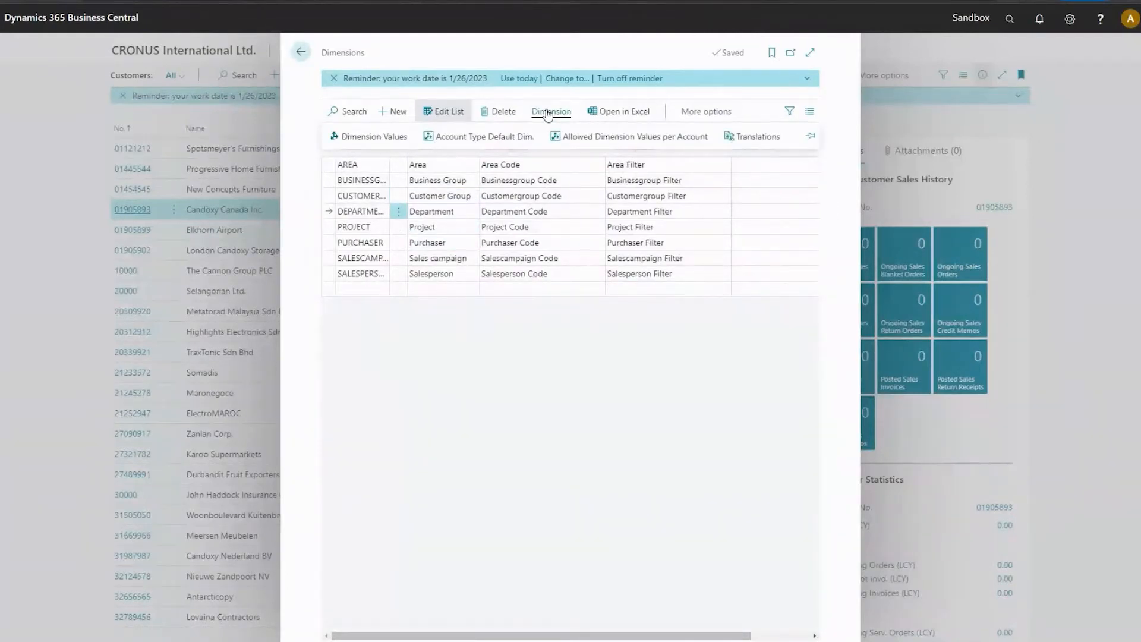
click(492, 137)
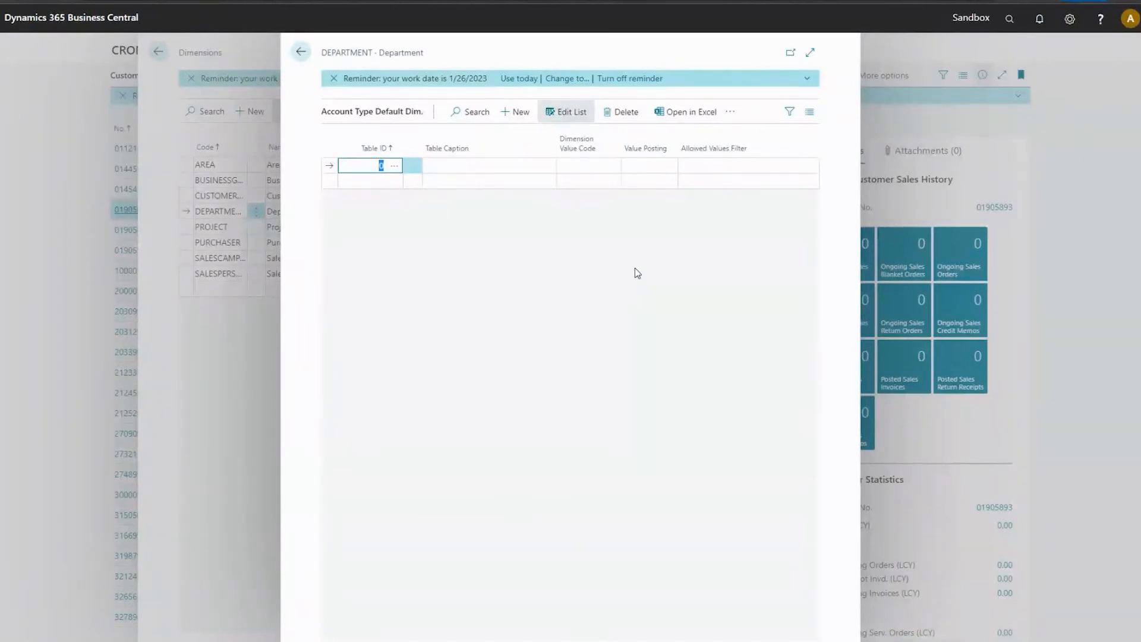
Add table 27 (Item) to the DEPARTMENT account type defaults and set its value posting to Code Mandatory.
text(27)
key(Tab)
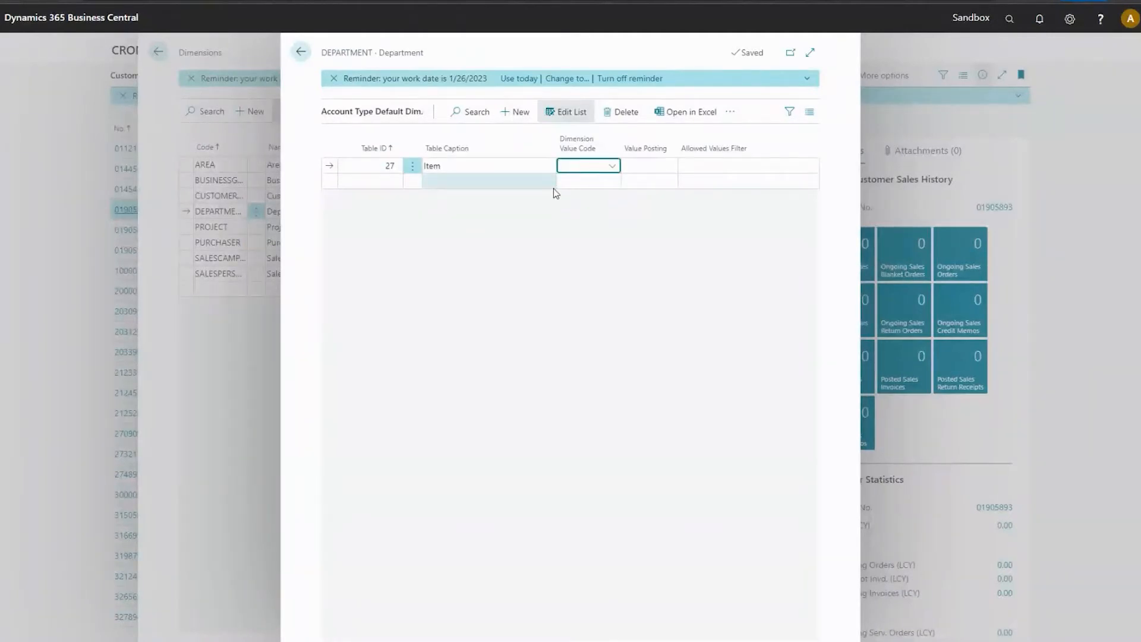
click(614, 167)
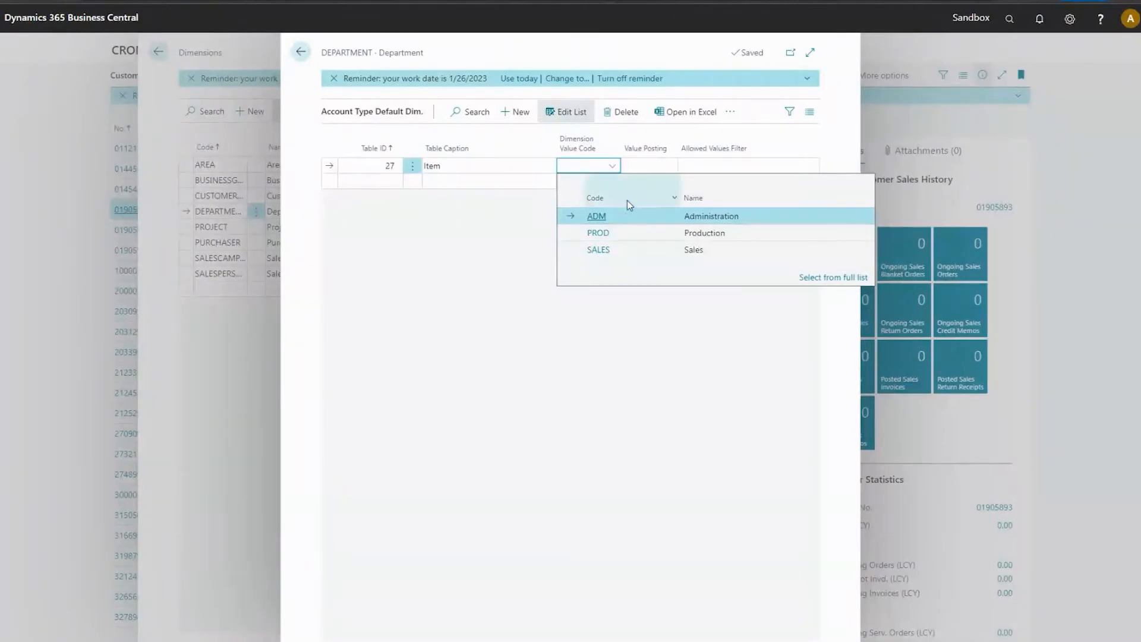
click(669, 168)
click(654, 191)
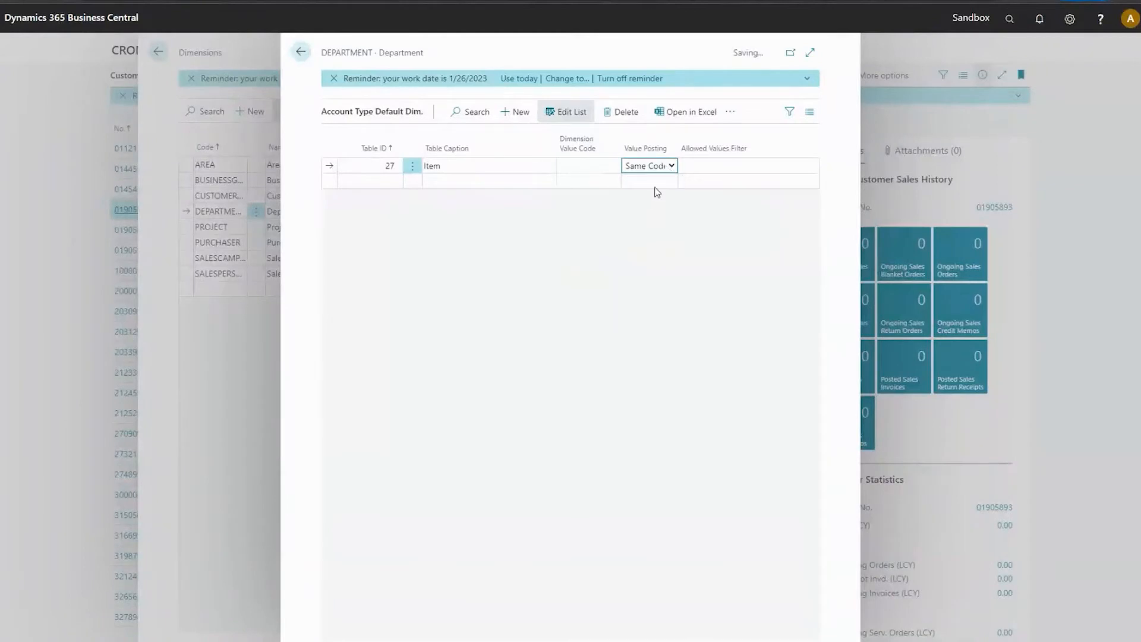
Restrict the Item line's allowed DEPARTMENT values to SALES by disallowing ADM and PROD.
click(728, 164)
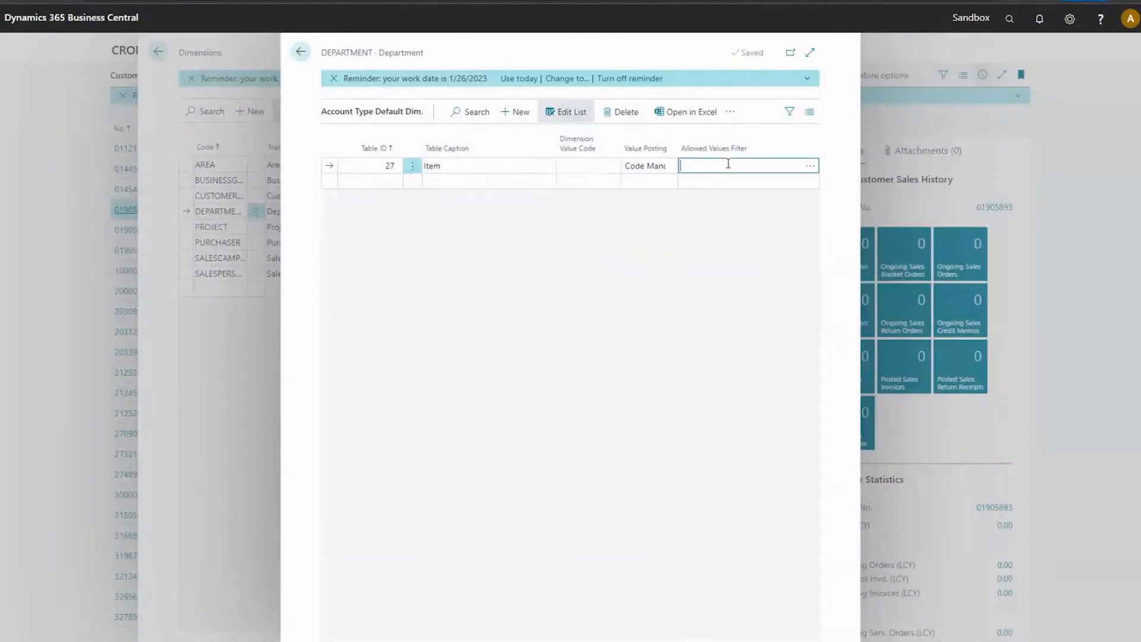
click(810, 165)
click(784, 197)
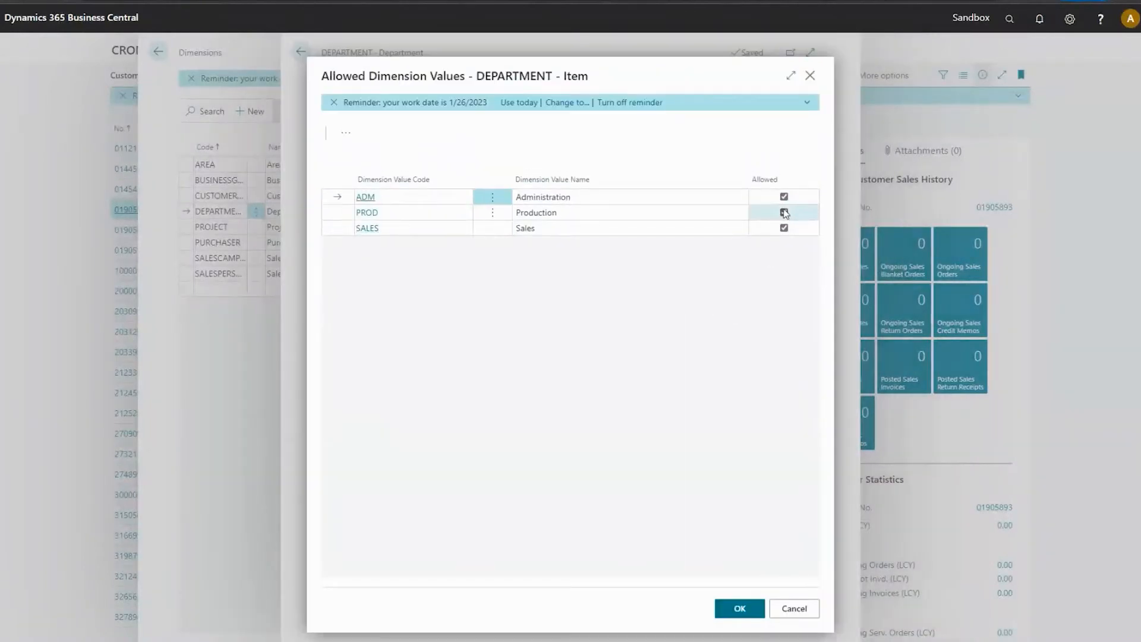
click(784, 213)
click(784, 229)
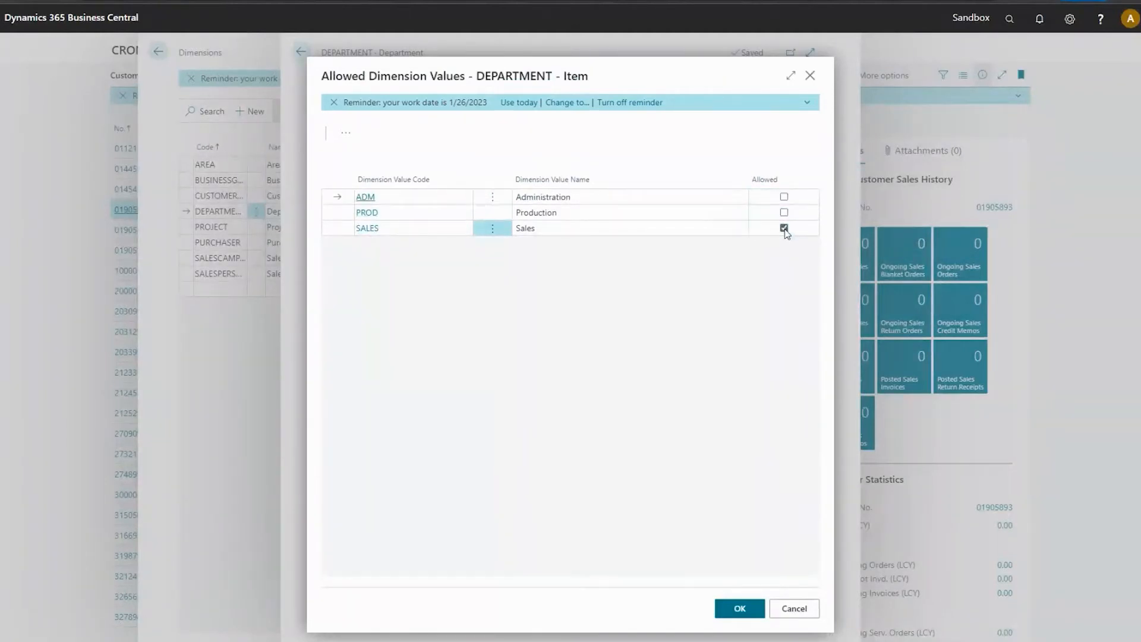
click(784, 228)
click(740, 610)
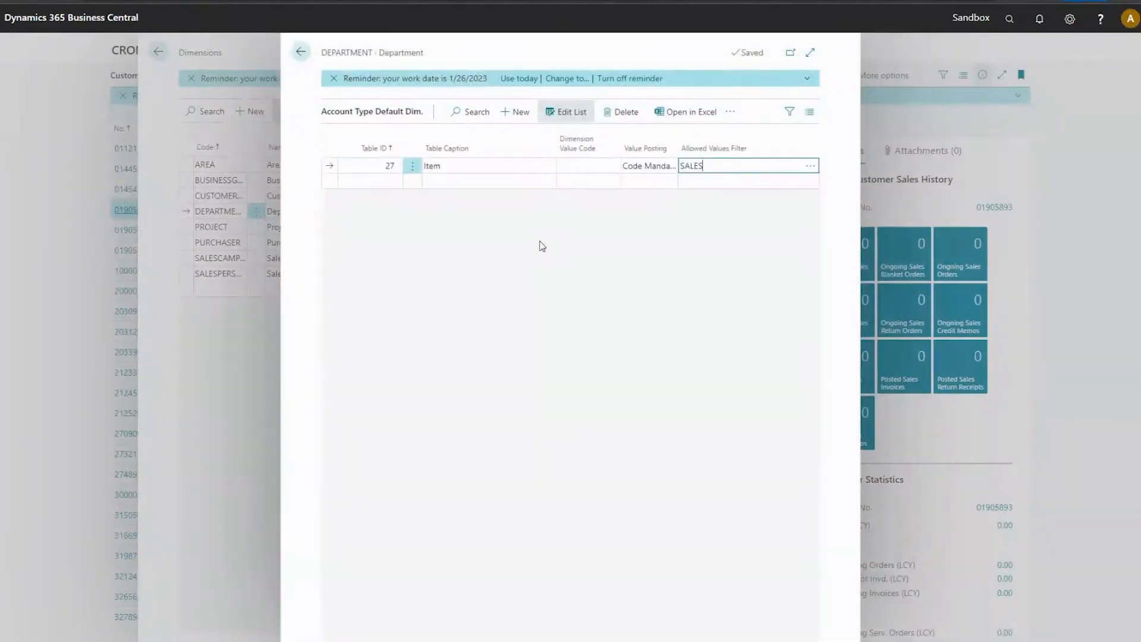
Review the Item line's fields and its available value posting options.
click(521, 166)
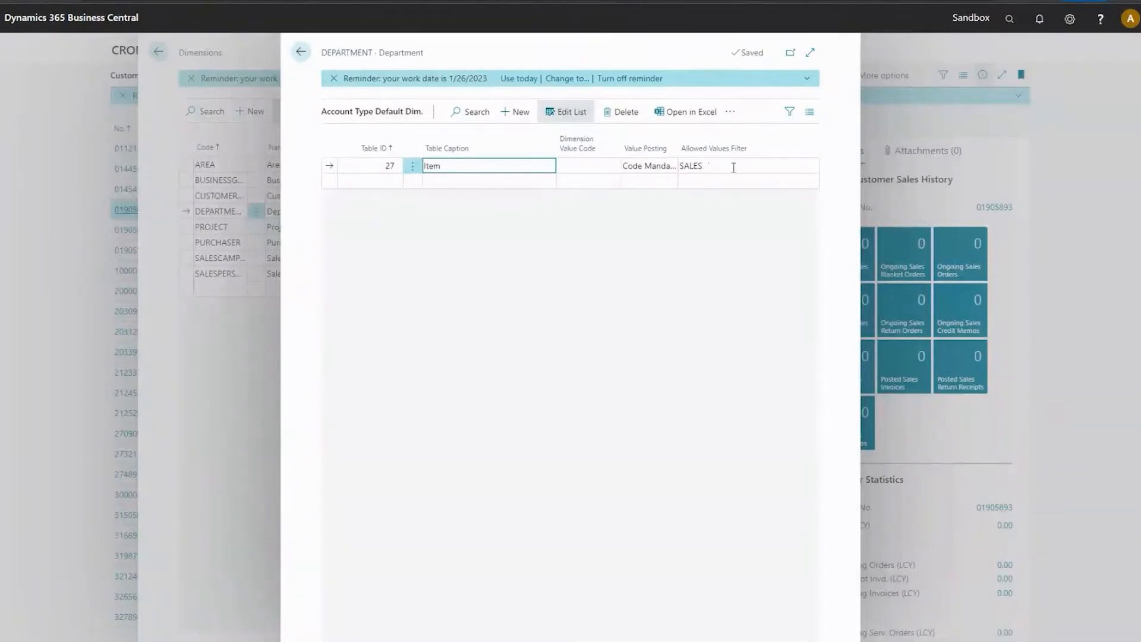
click(595, 167)
click(648, 166)
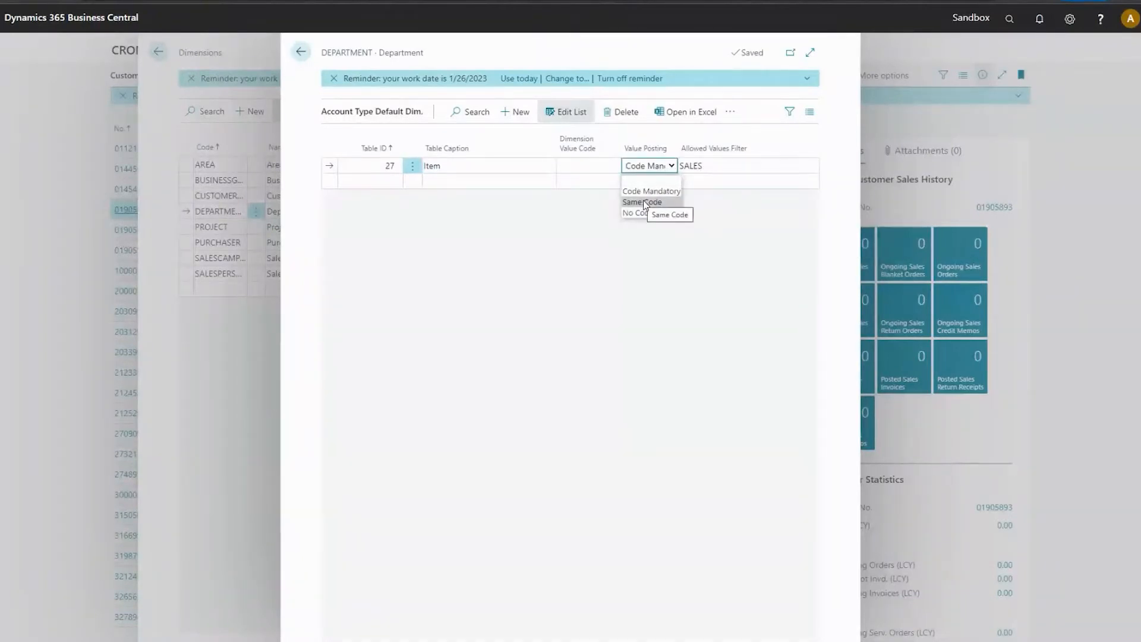
click(717, 166)
click(652, 171)
Allow the PROD value as well for the Item line's DEPARTMENT dimension.
click(785, 171)
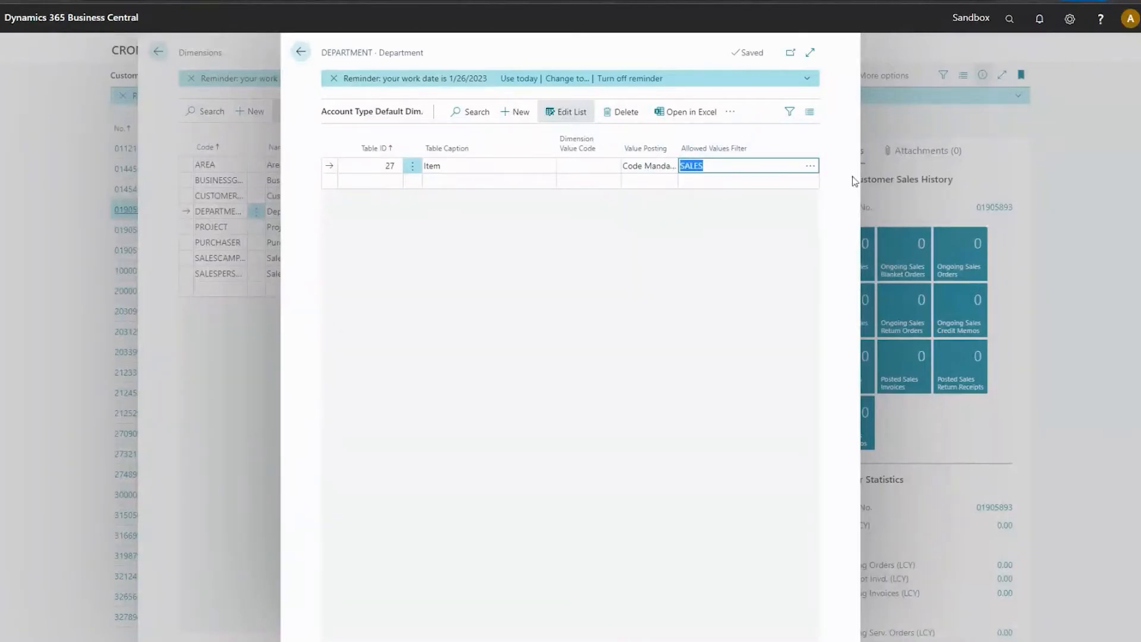
click(810, 166)
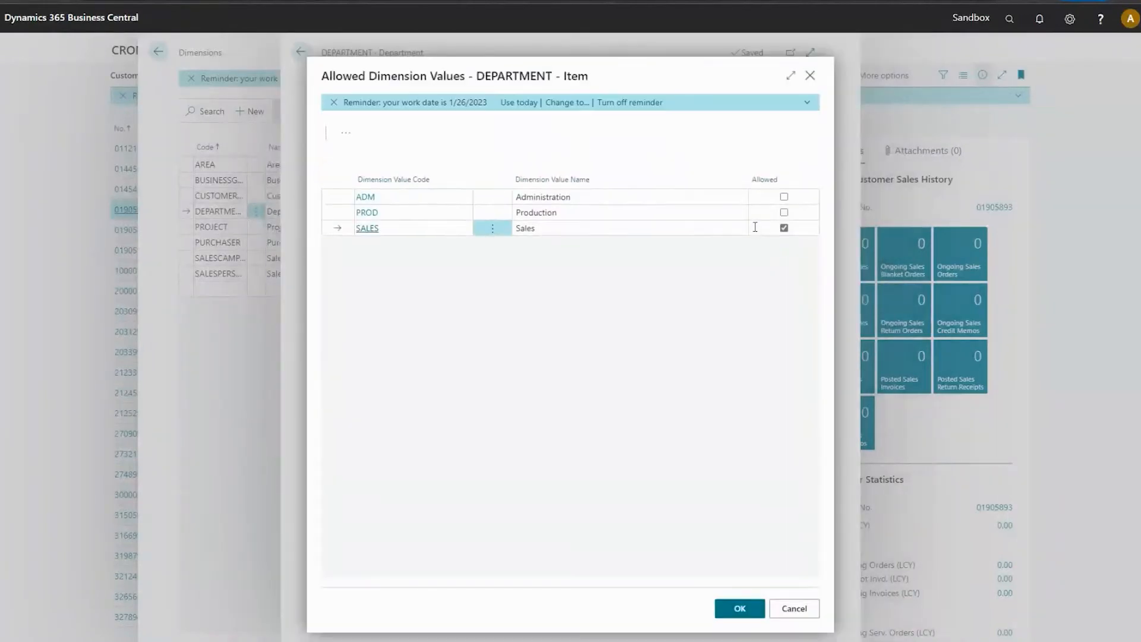
click(784, 212)
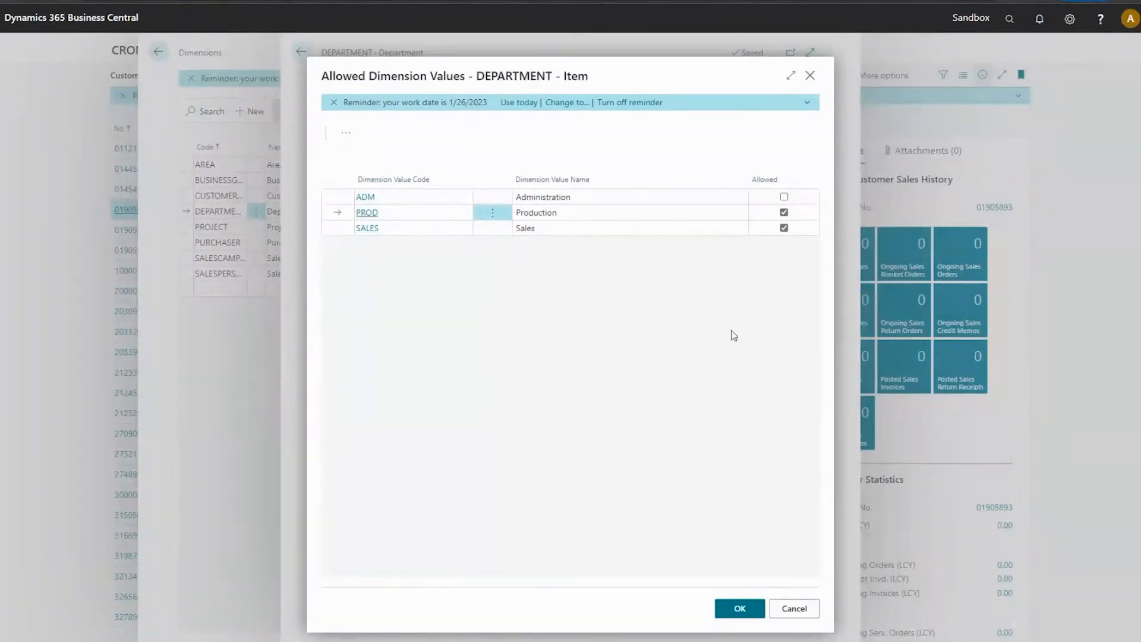
click(740, 609)
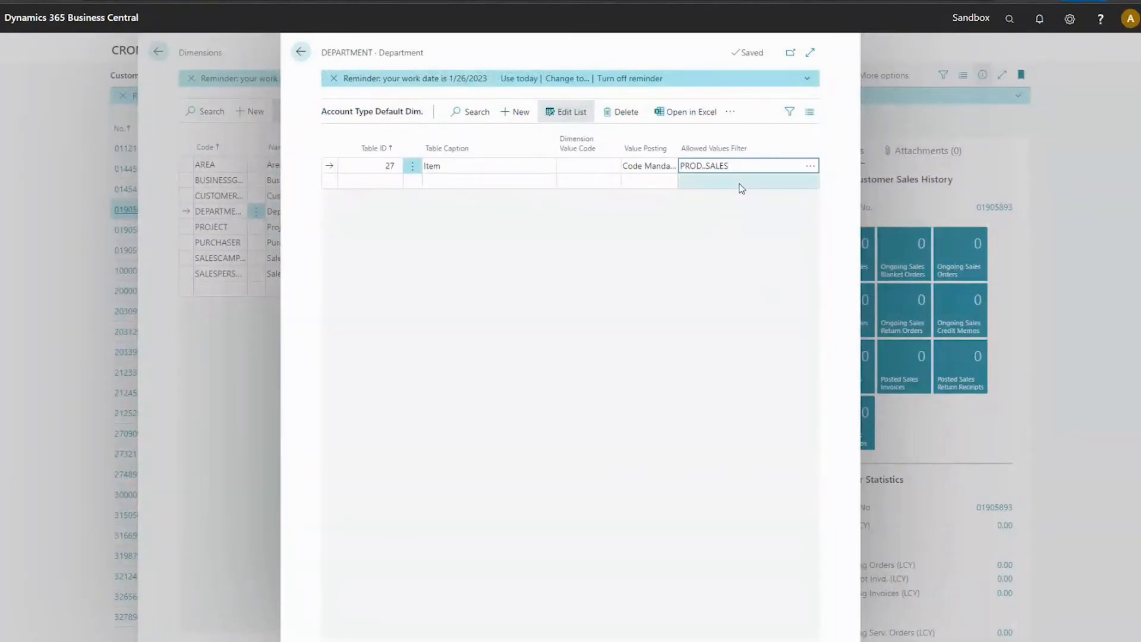
Review the Item line's allowed dimension values without changes, and close the default dimension setup and the Dimensions page.
click(810, 166)
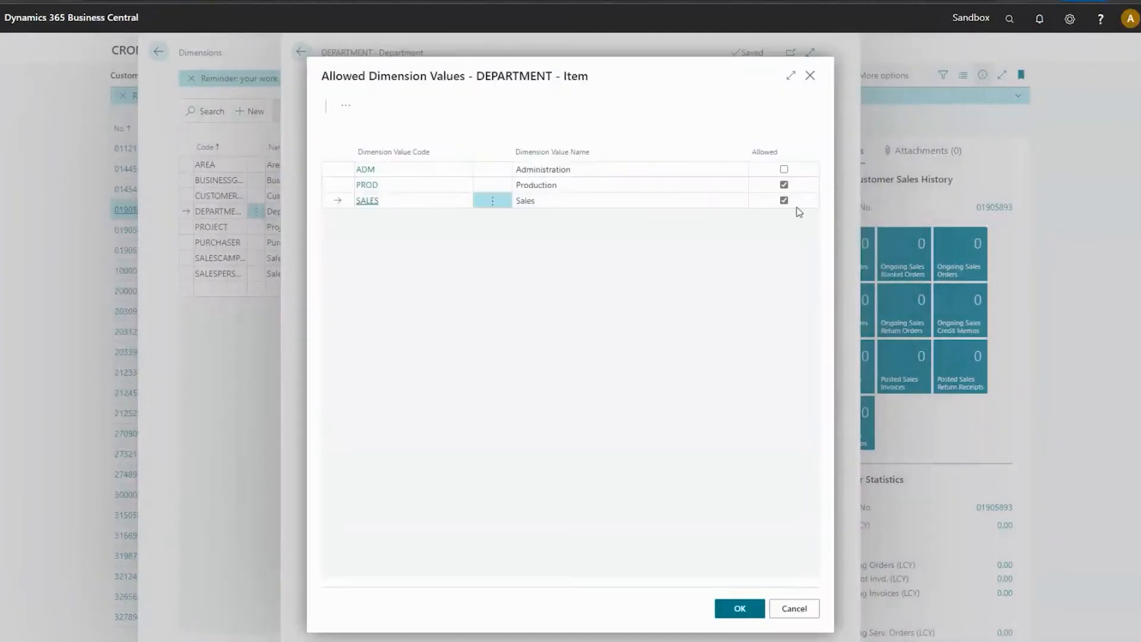
click(795, 609)
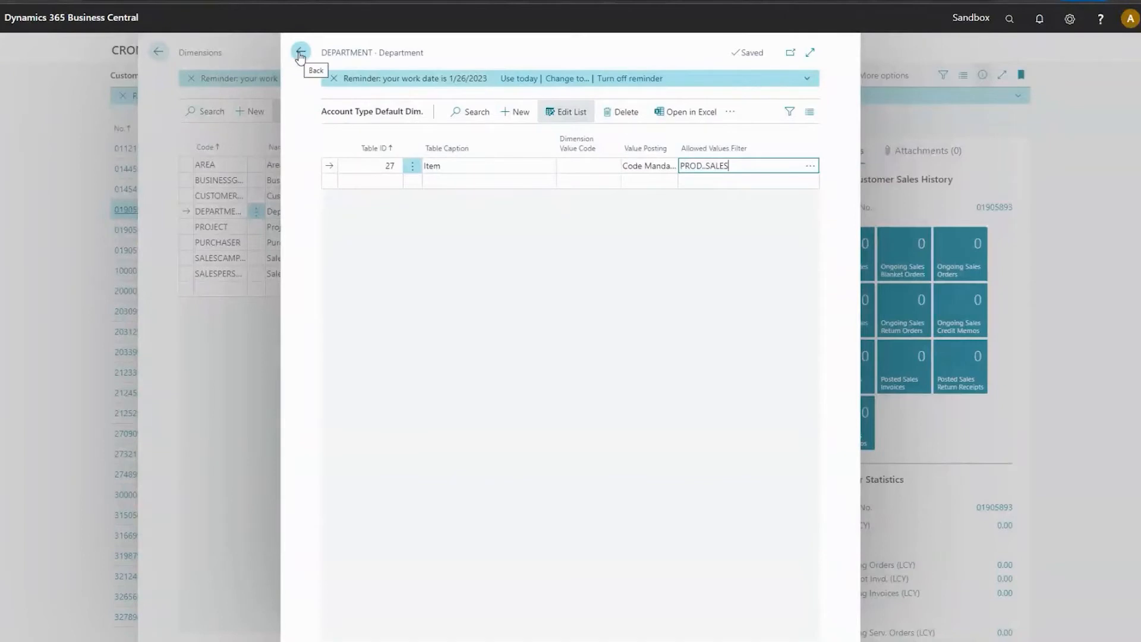
click(301, 55)
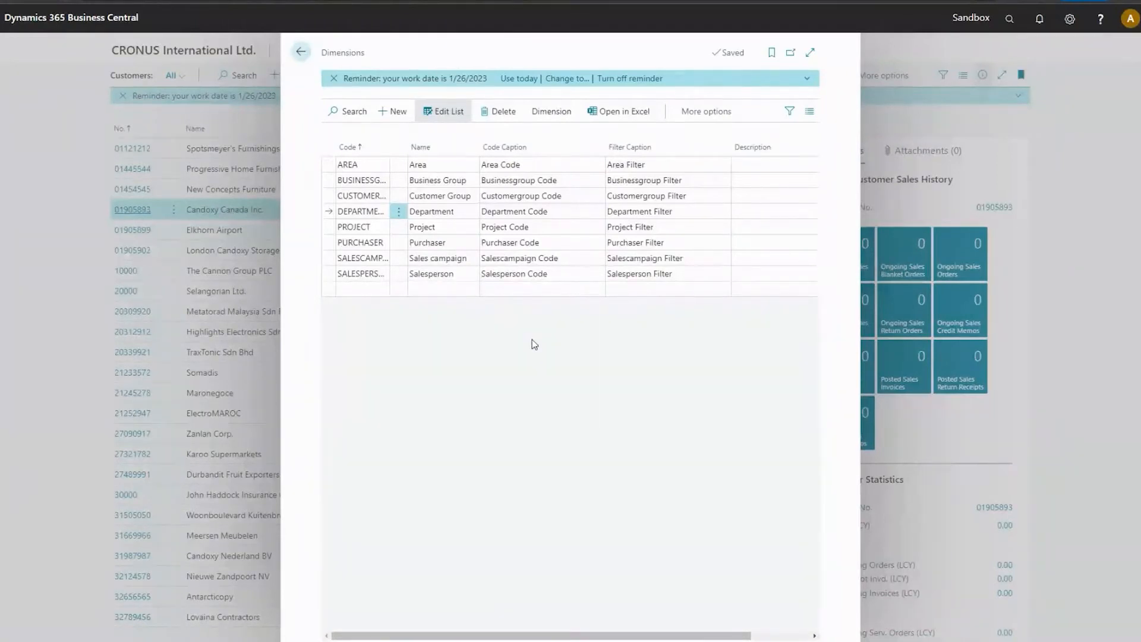
click(302, 54)
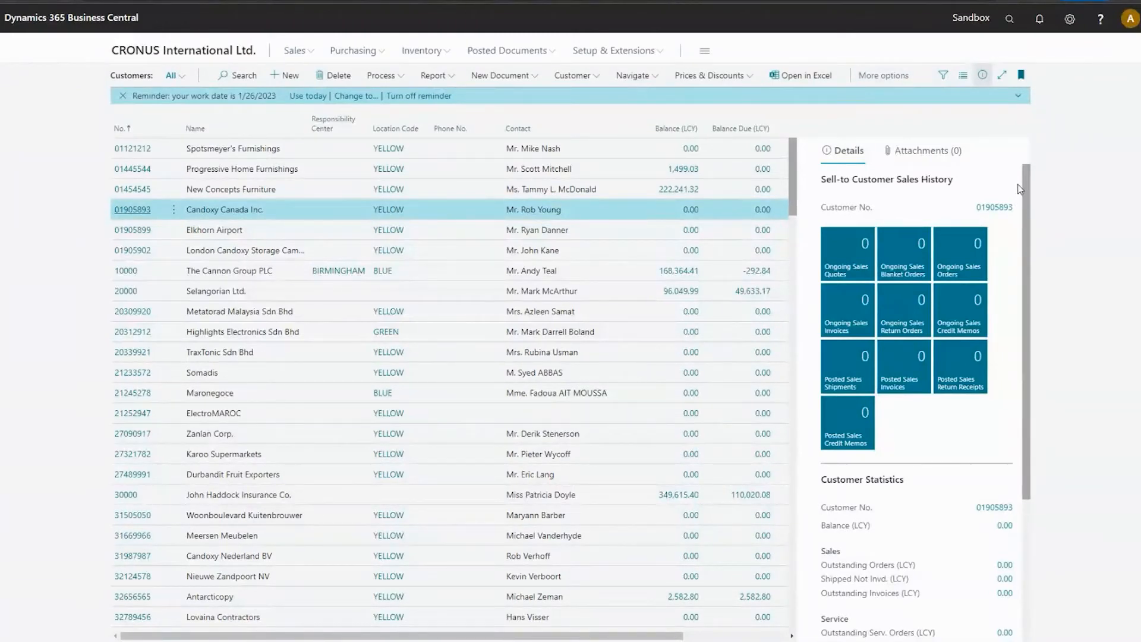
Search for "gen reg" and open the G/L Registers page.
click(1010, 20)
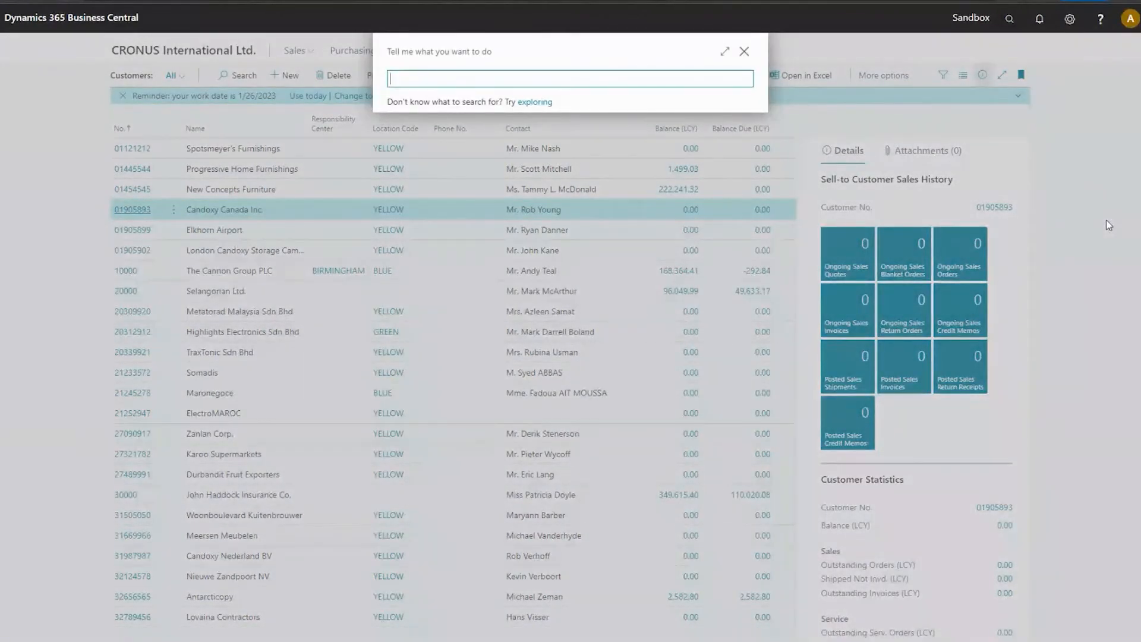
text(ge)
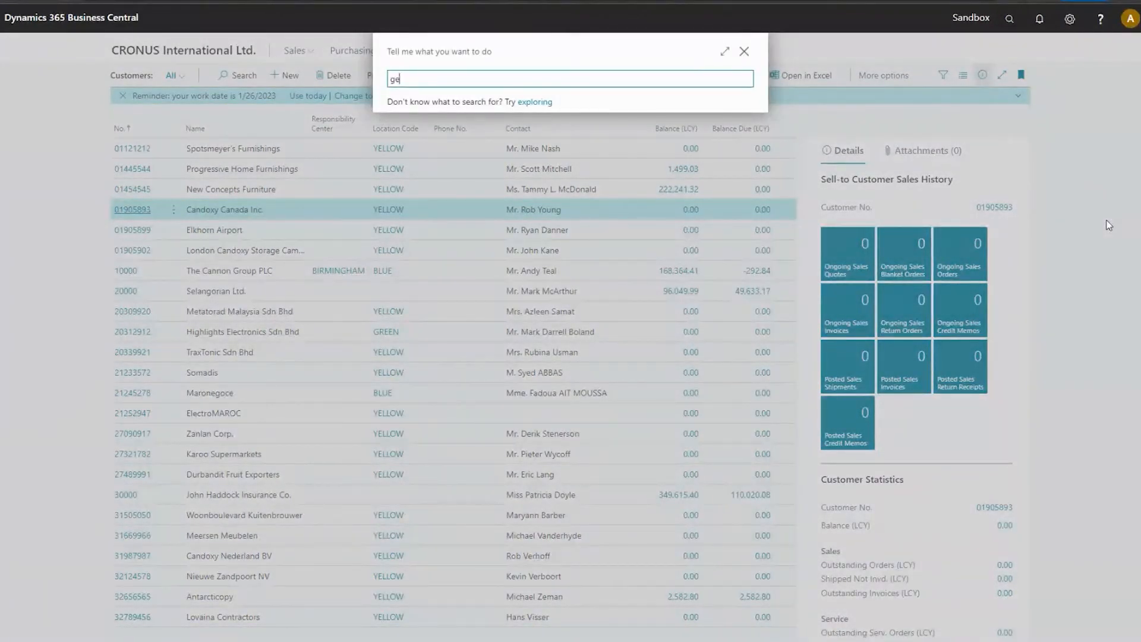
text(n reg)
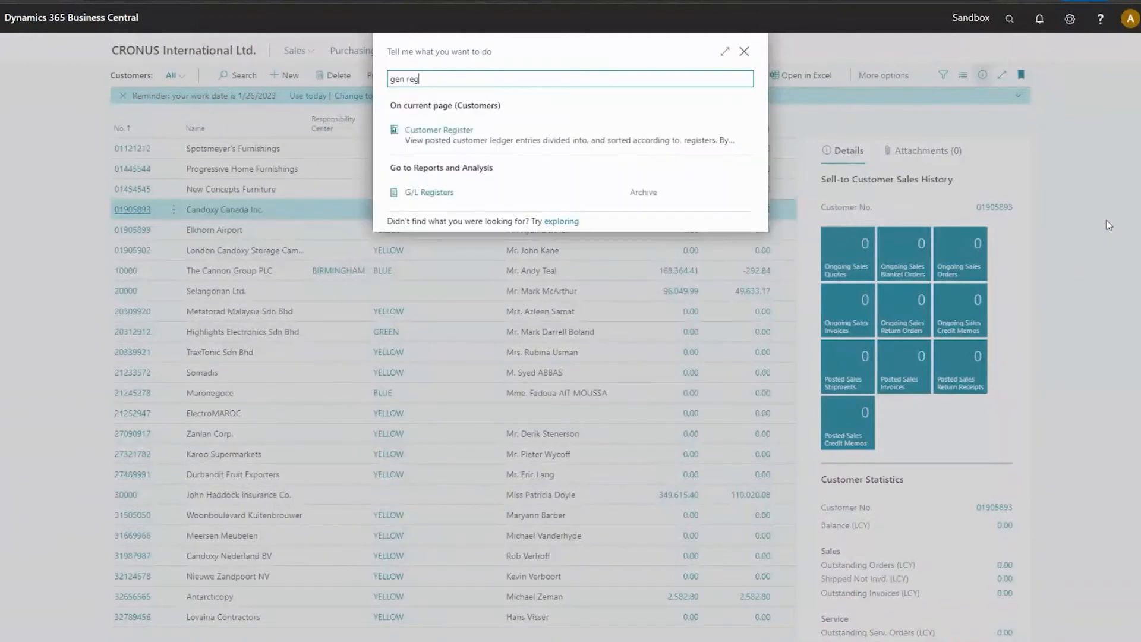
click(441, 194)
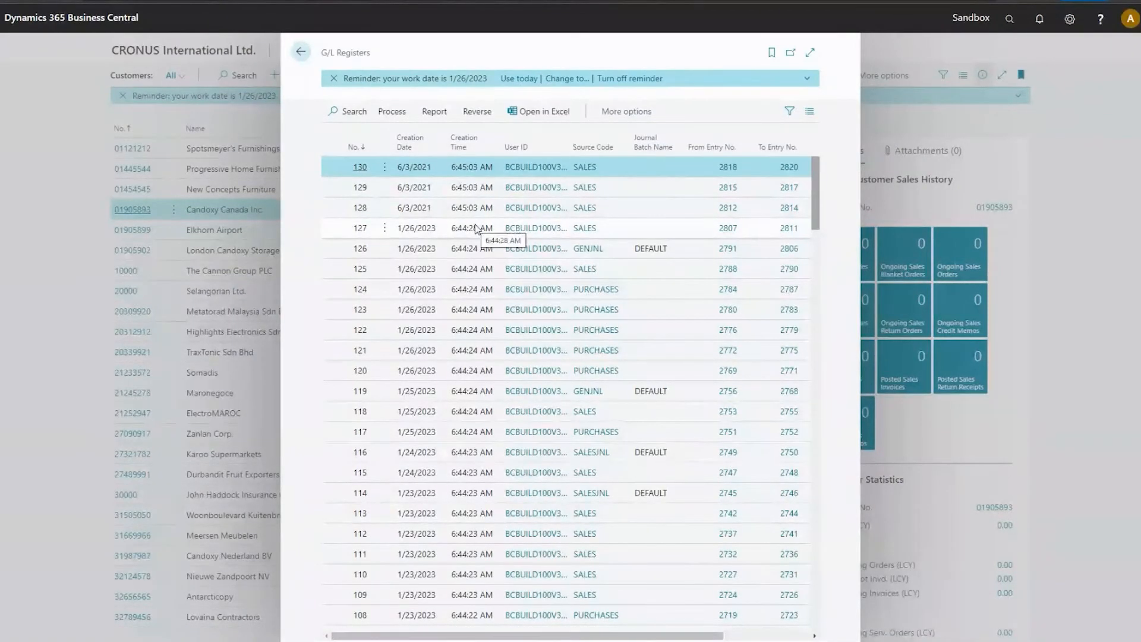
Start a dimension correction for G/L register 119.
scroll(475, 224, down, 1)
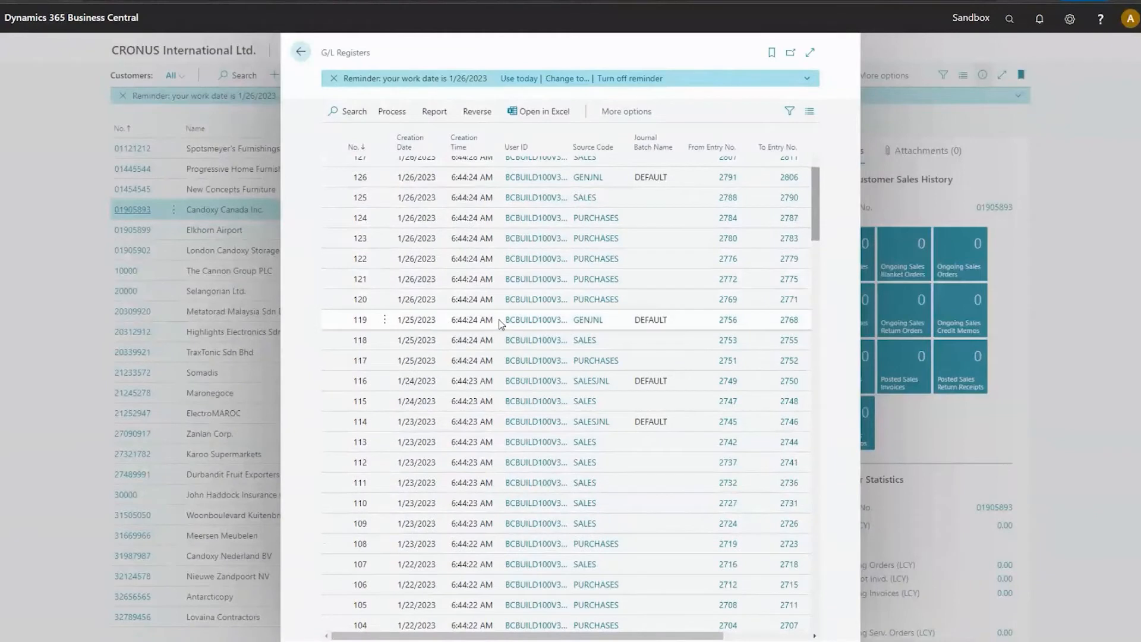
click(514, 323)
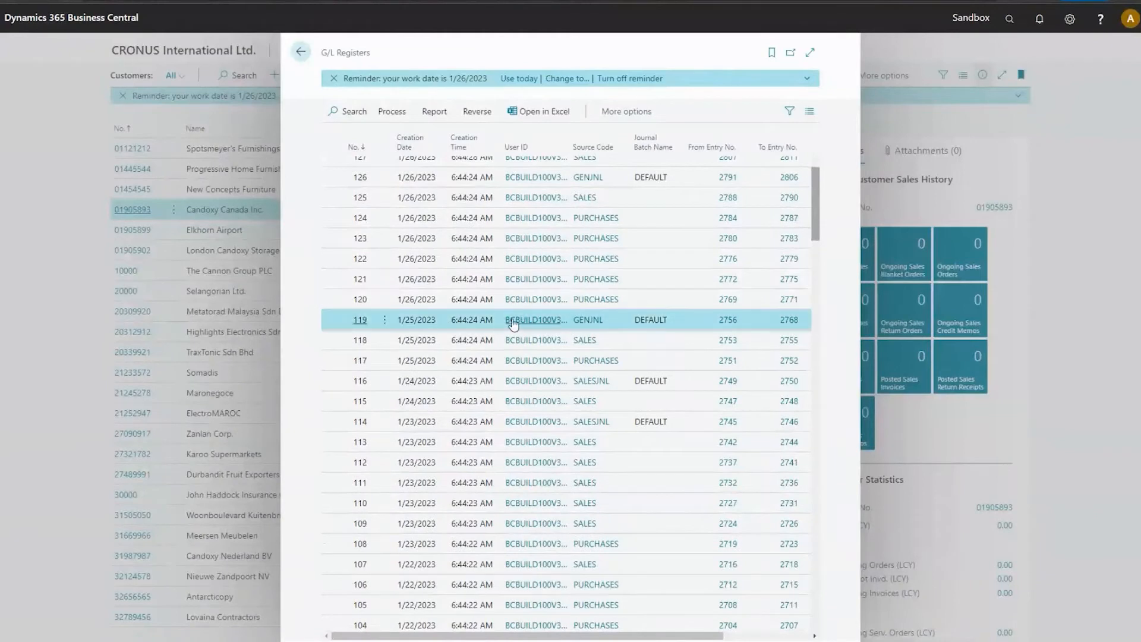
click(481, 121)
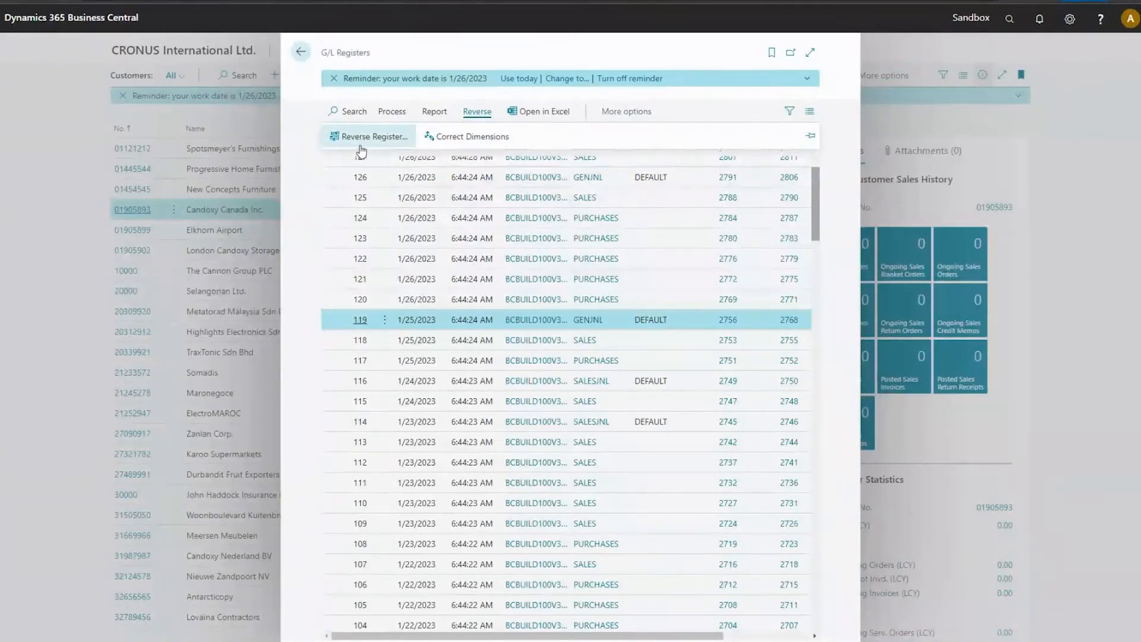
click(454, 137)
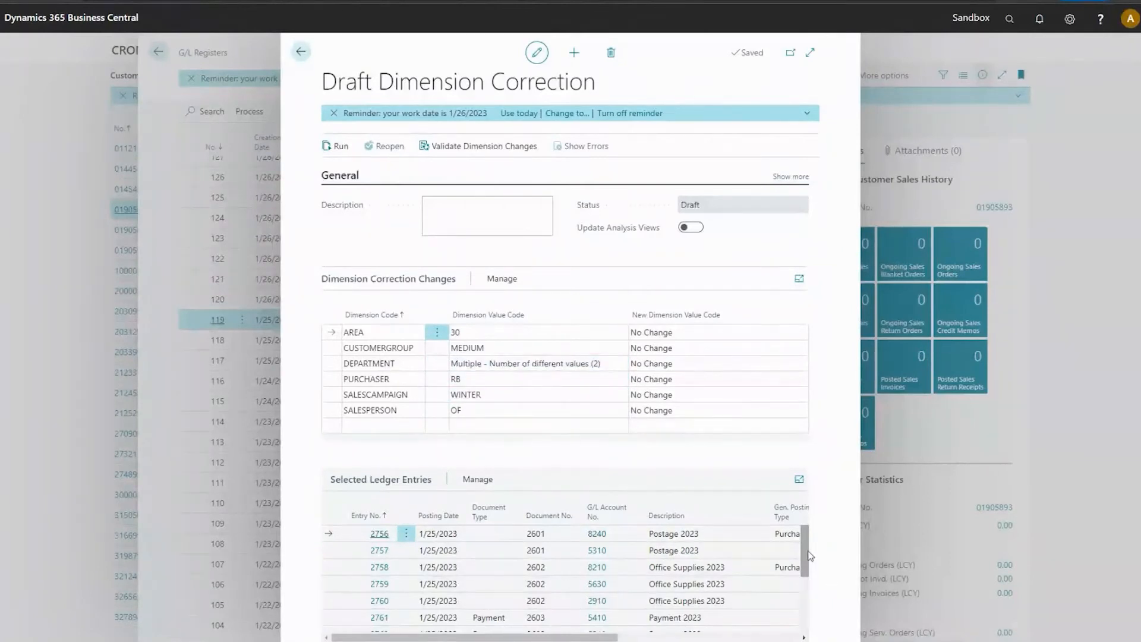
Look at the selected ledger entries and the options to add entries by dimension or manually, cancelling both dialogs.
mouse_move(808, 552)
mouse_down()
mouse_move(813, 619)
mouse_move(801, 544)
mouse_move(810, 639)
mouse_move(802, 541)
mouse_up()
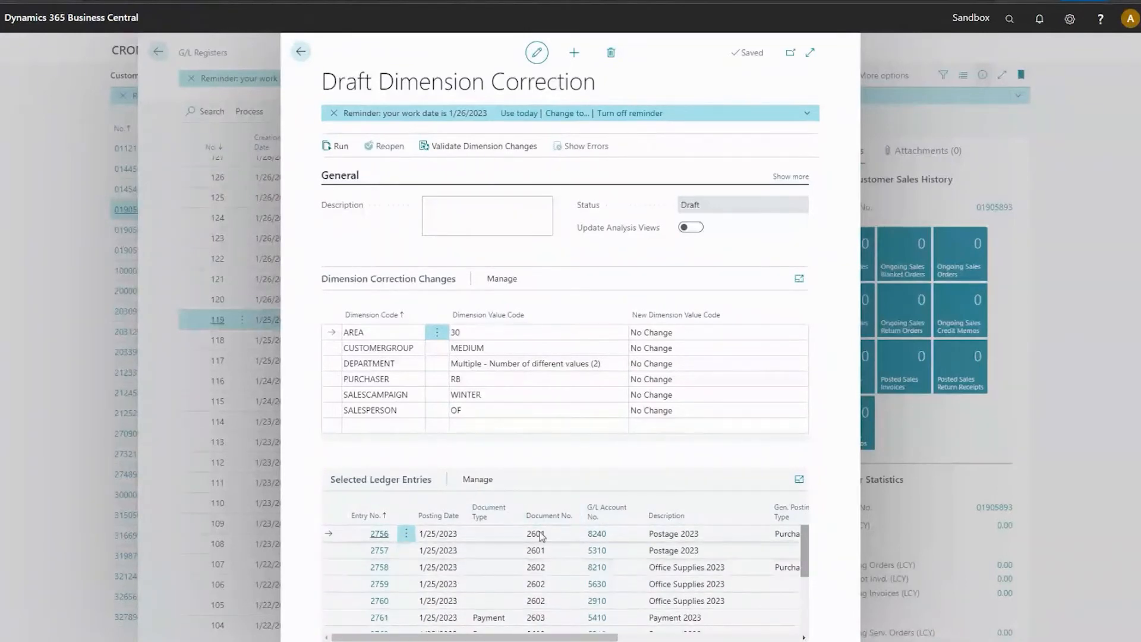
click(488, 483)
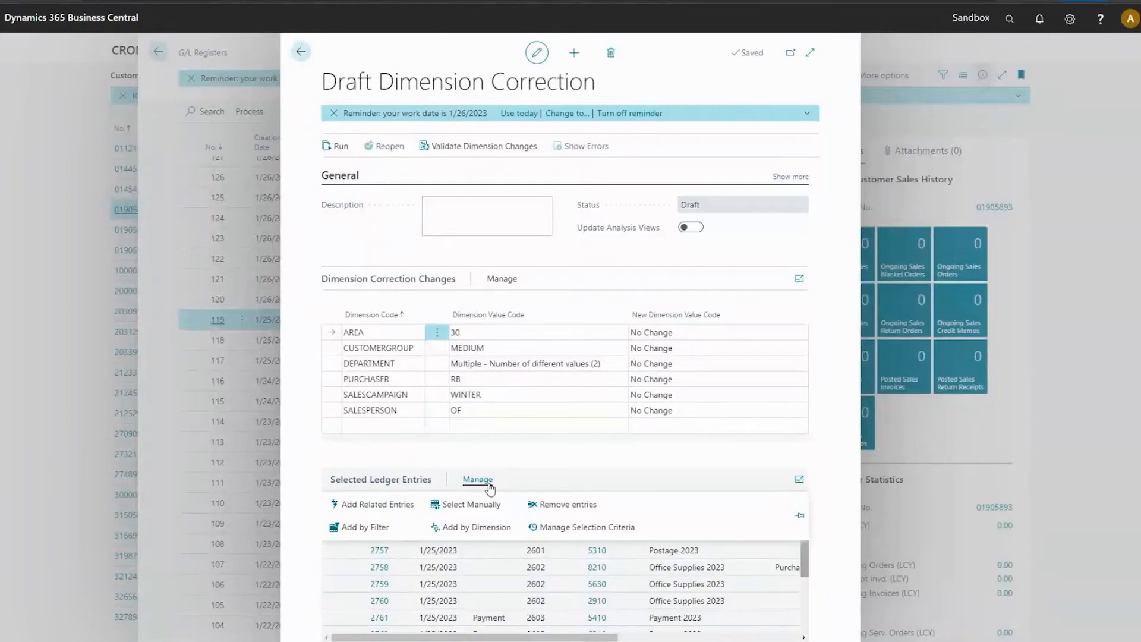
click(473, 528)
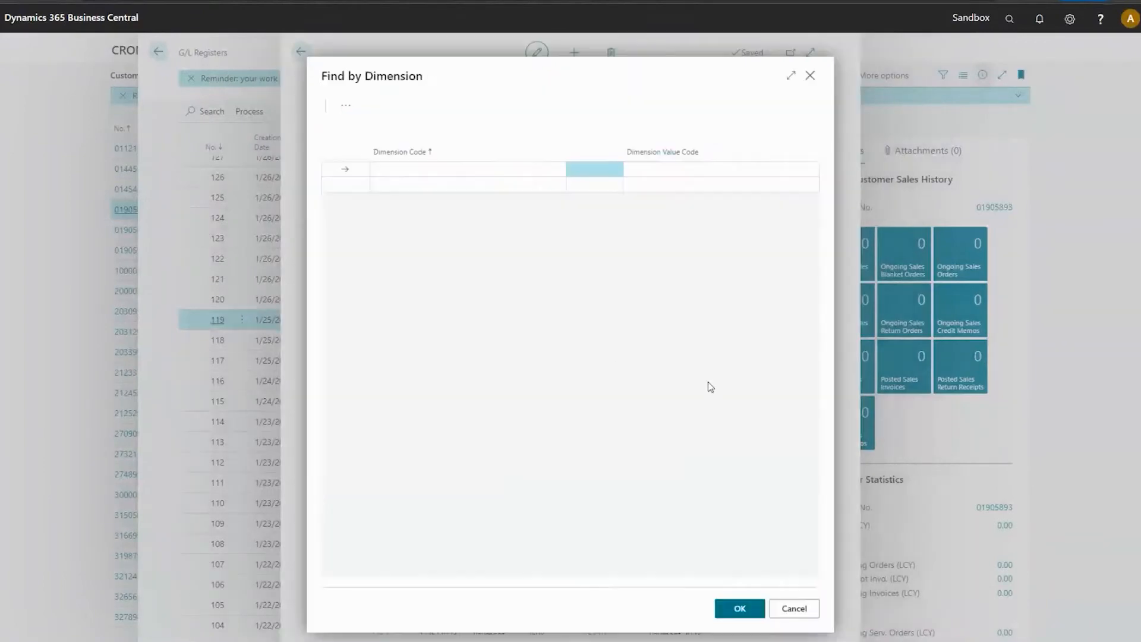
click(794, 608)
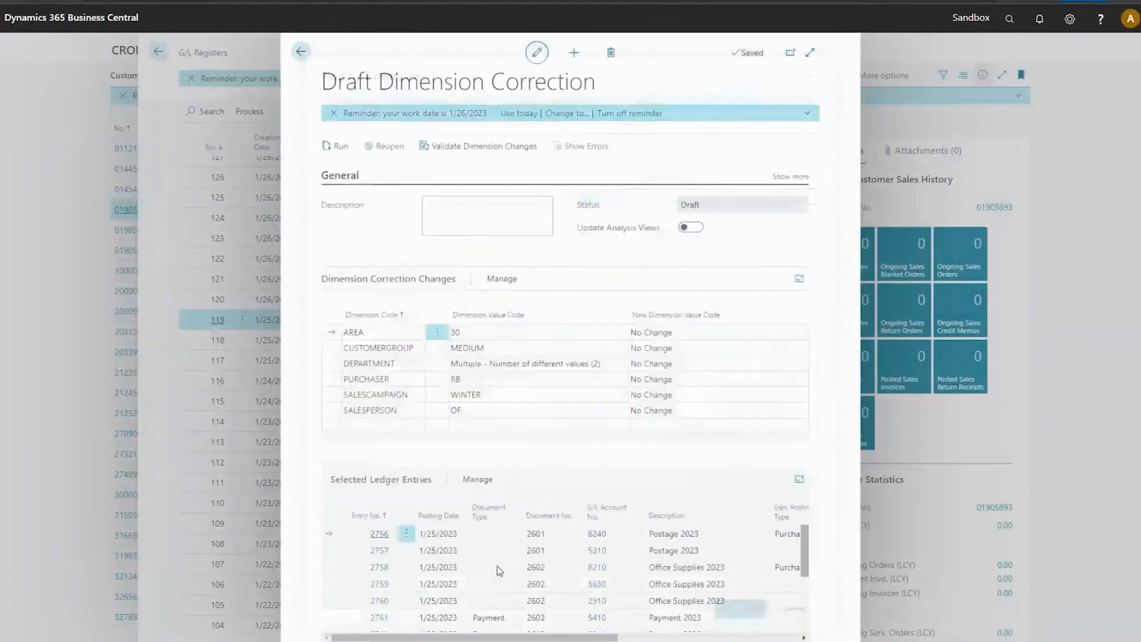
click(482, 481)
click(472, 504)
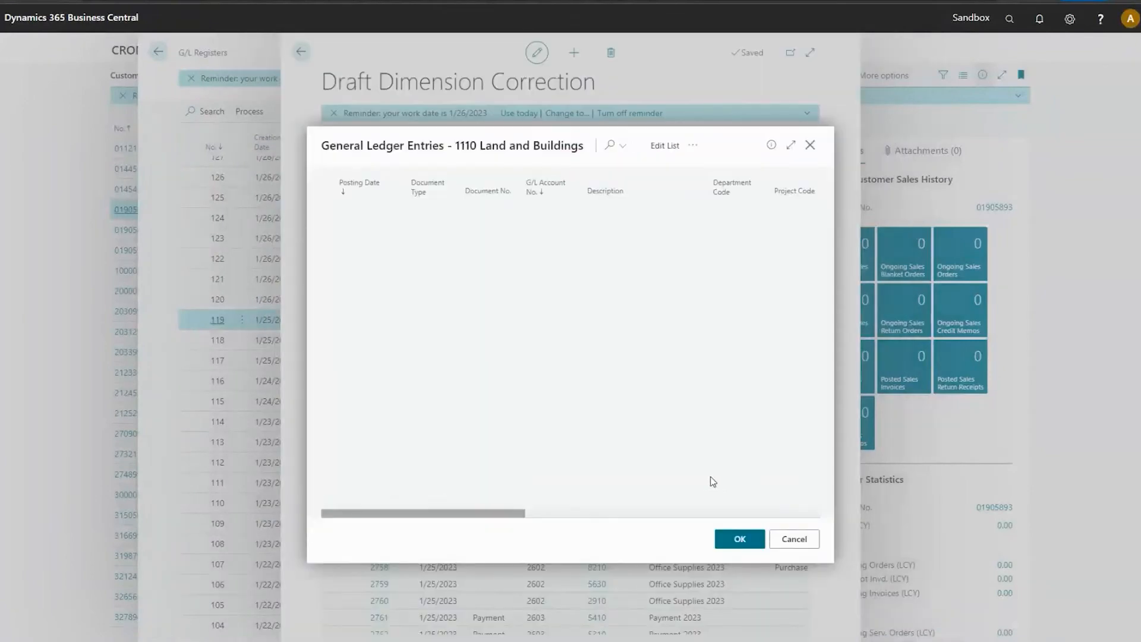
click(794, 539)
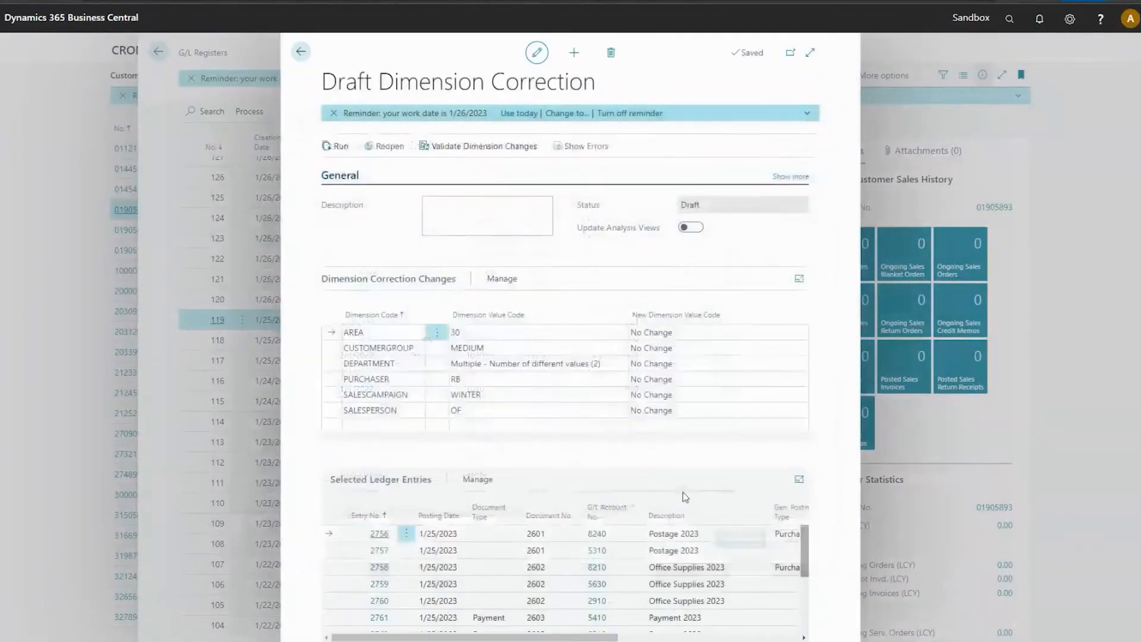
Add the related entries to the selected ledger entries of the draft dimension correction.
click(484, 481)
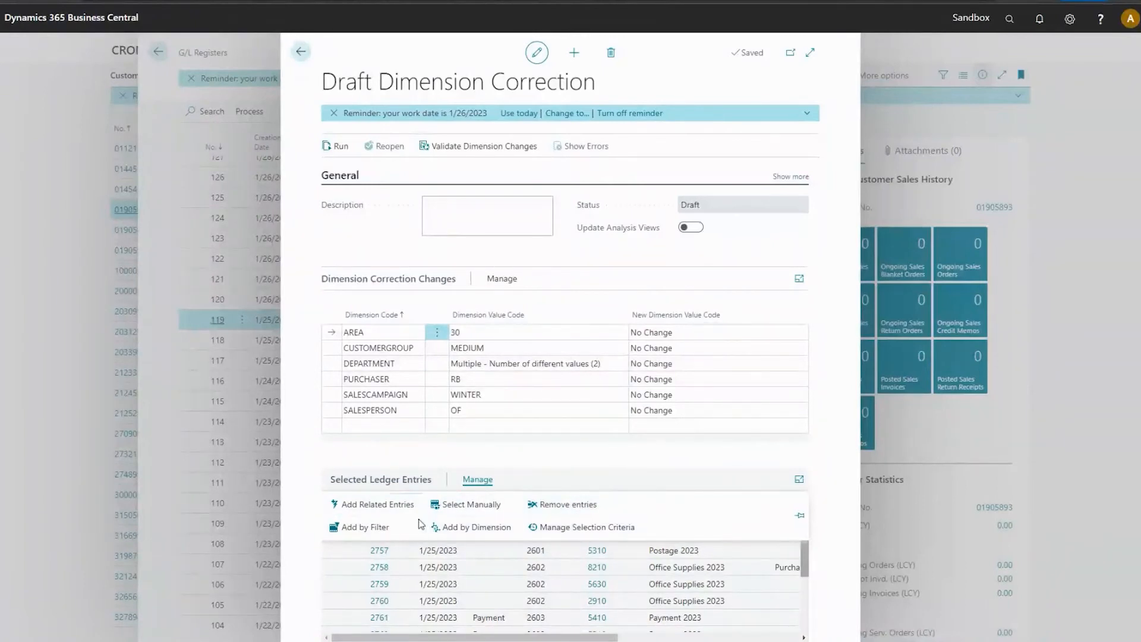
click(381, 509)
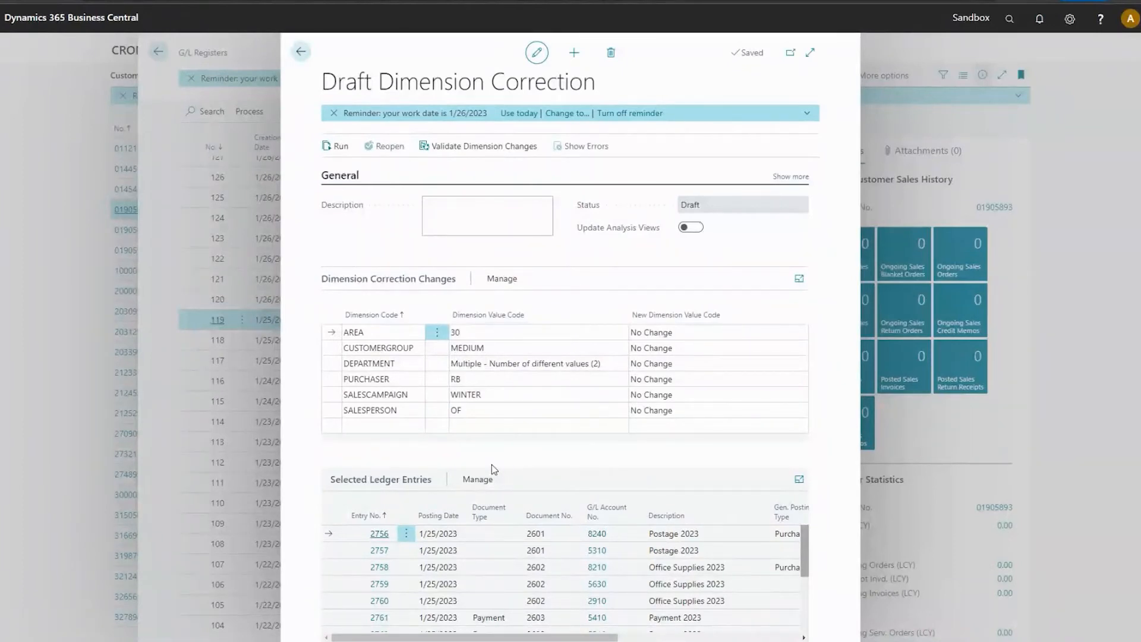
Look at the filter options for adding G/L entries to the correction, and cancel without applying a filter.
click(478, 479)
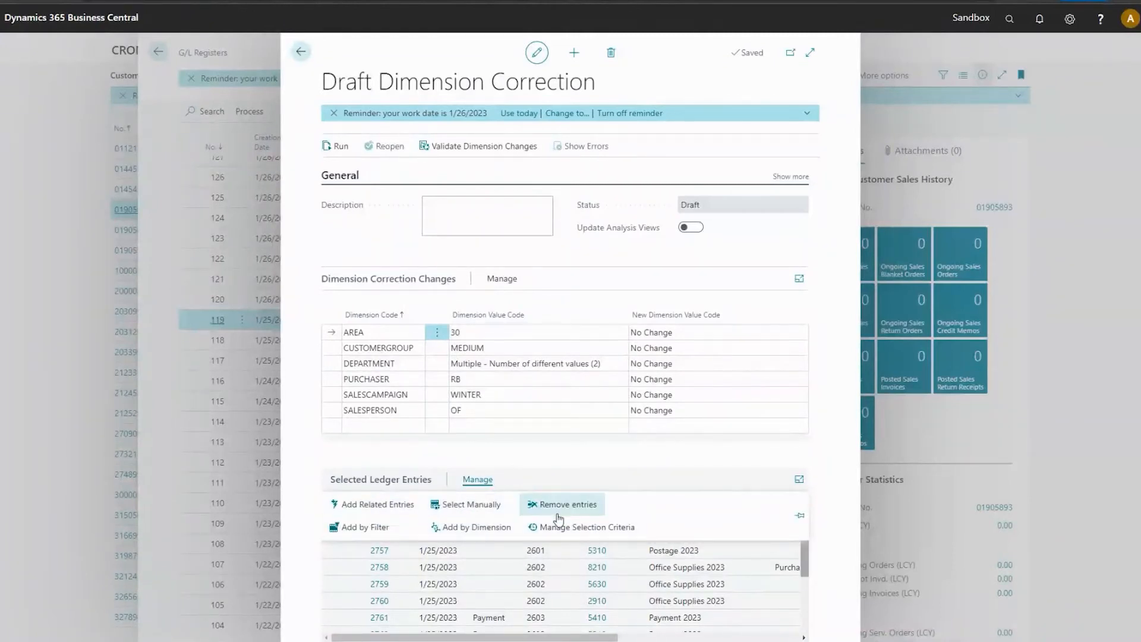
click(364, 527)
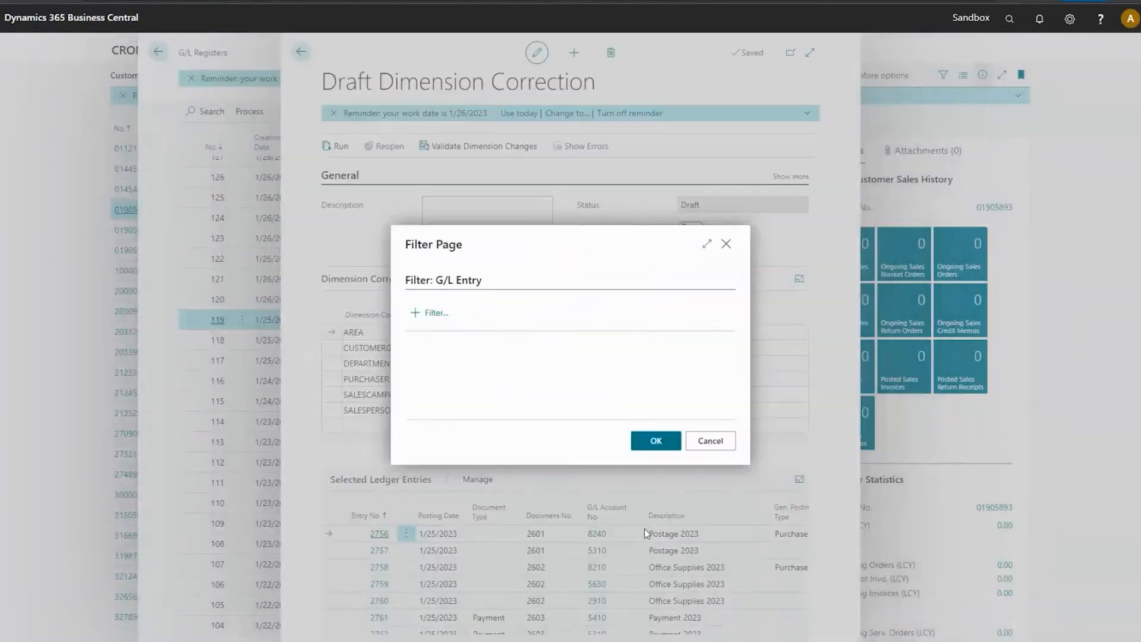
click(434, 315)
click(632, 410)
click(431, 314)
click(517, 369)
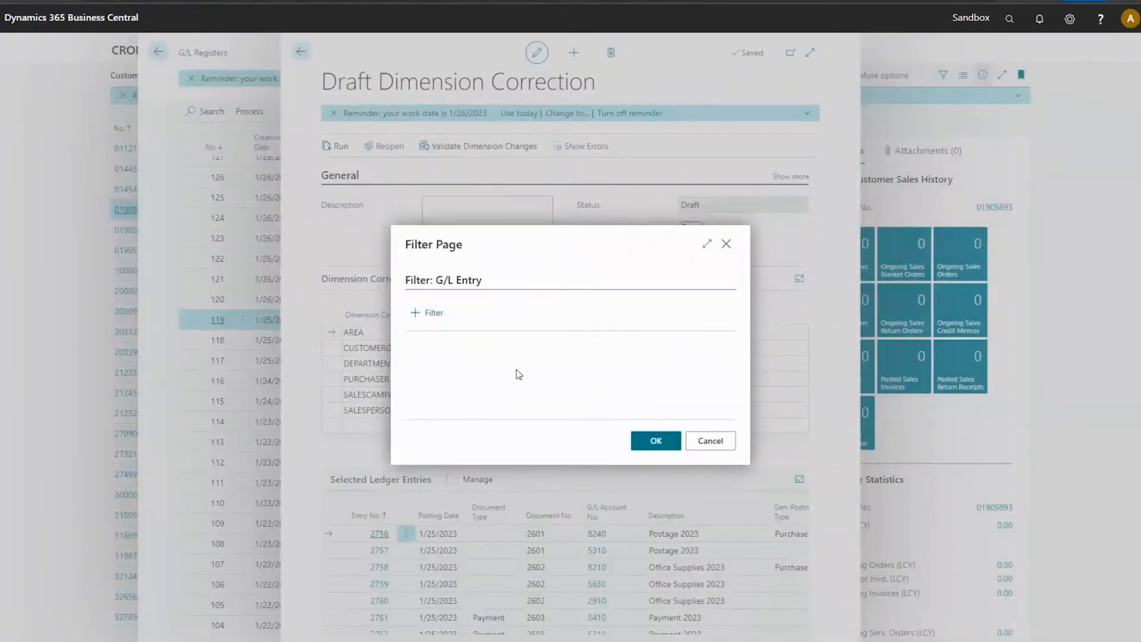
click(709, 441)
Review the entry selection criteria used for the selected ledger entries, and close the list.
click(478, 480)
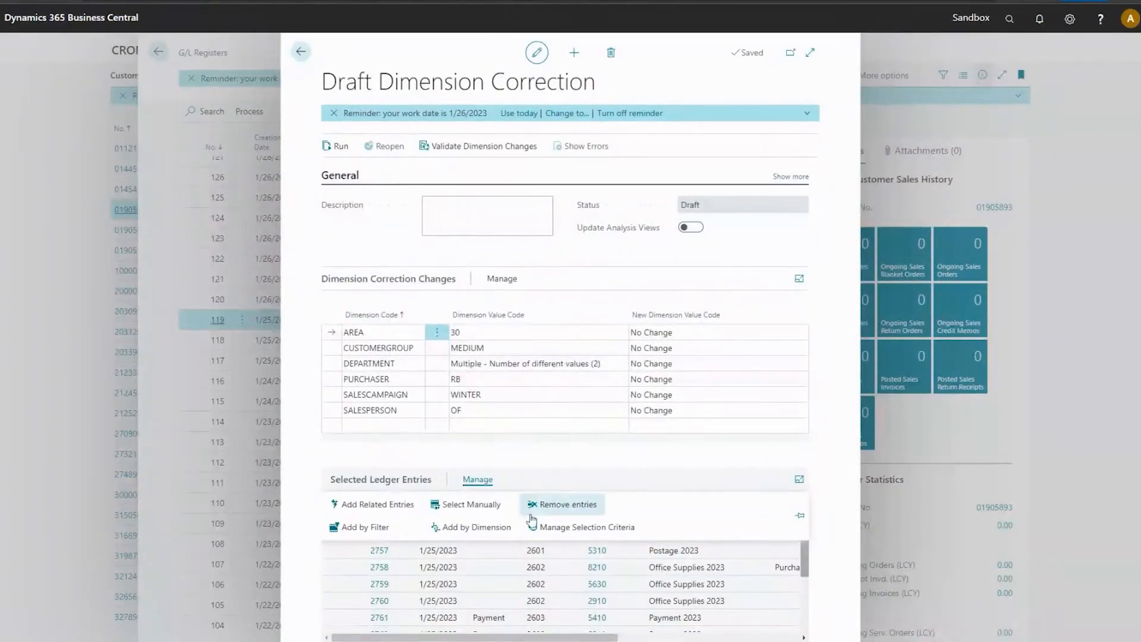
click(562, 529)
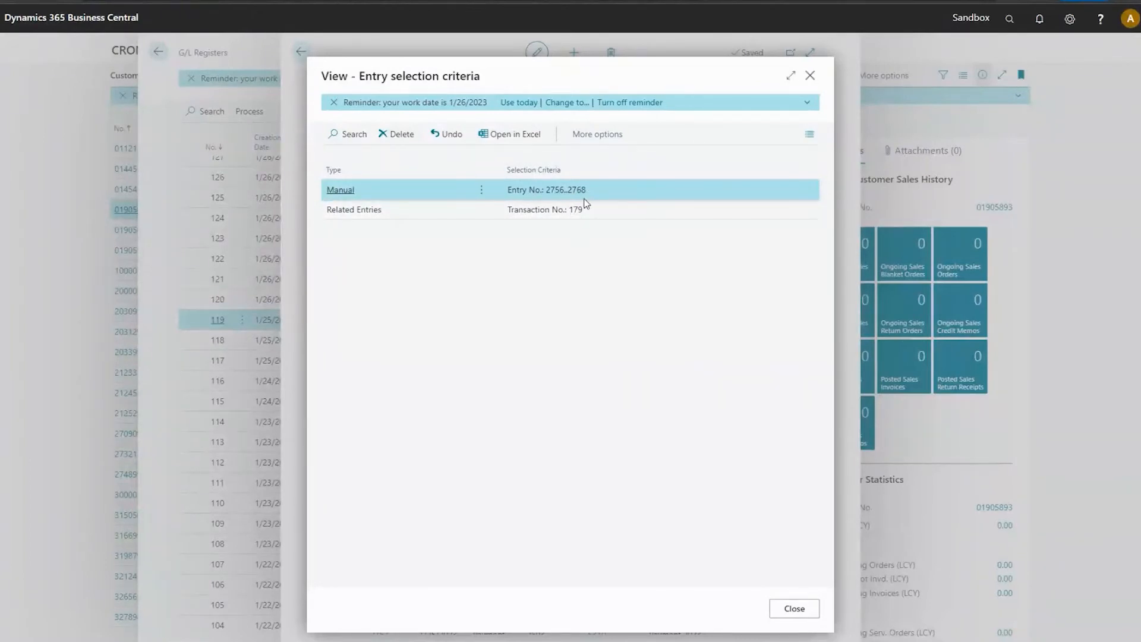
click(789, 607)
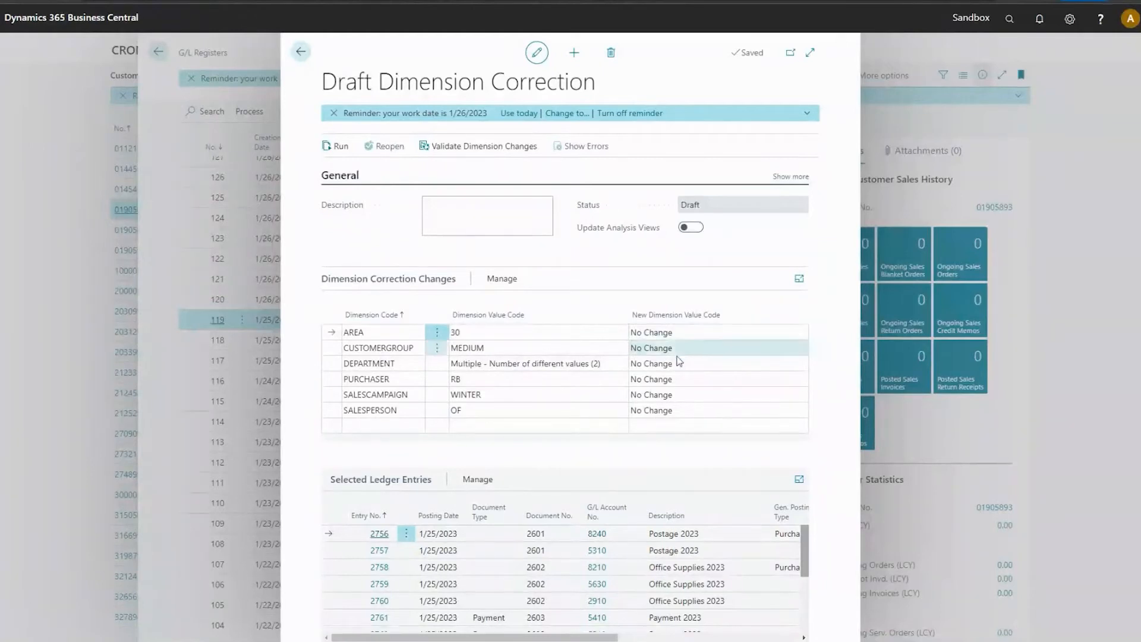
Set the new dimension value code for SALESPERSON to KH in the dimension correction changes.
click(666, 410)
click(796, 412)
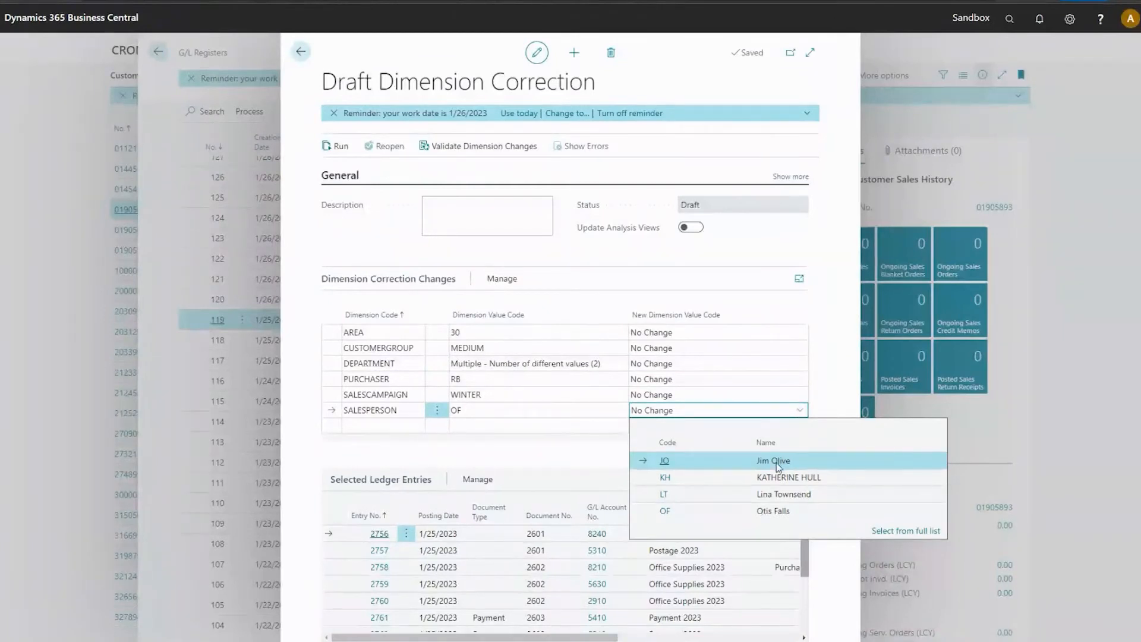
click(767, 478)
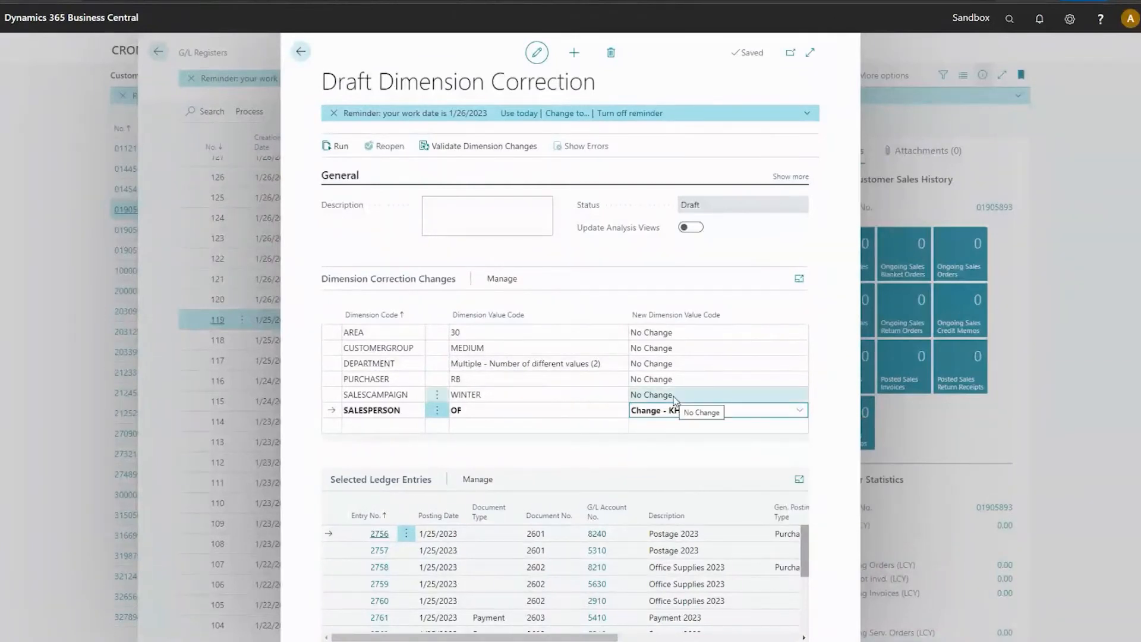
click(802, 414)
click(802, 414)
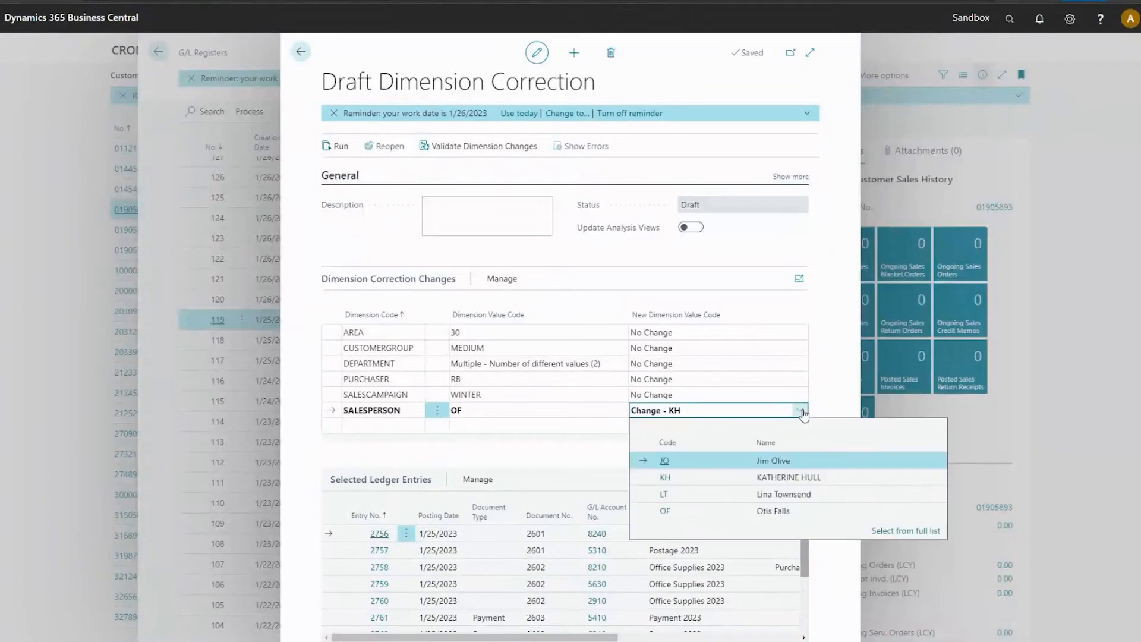
click(681, 450)
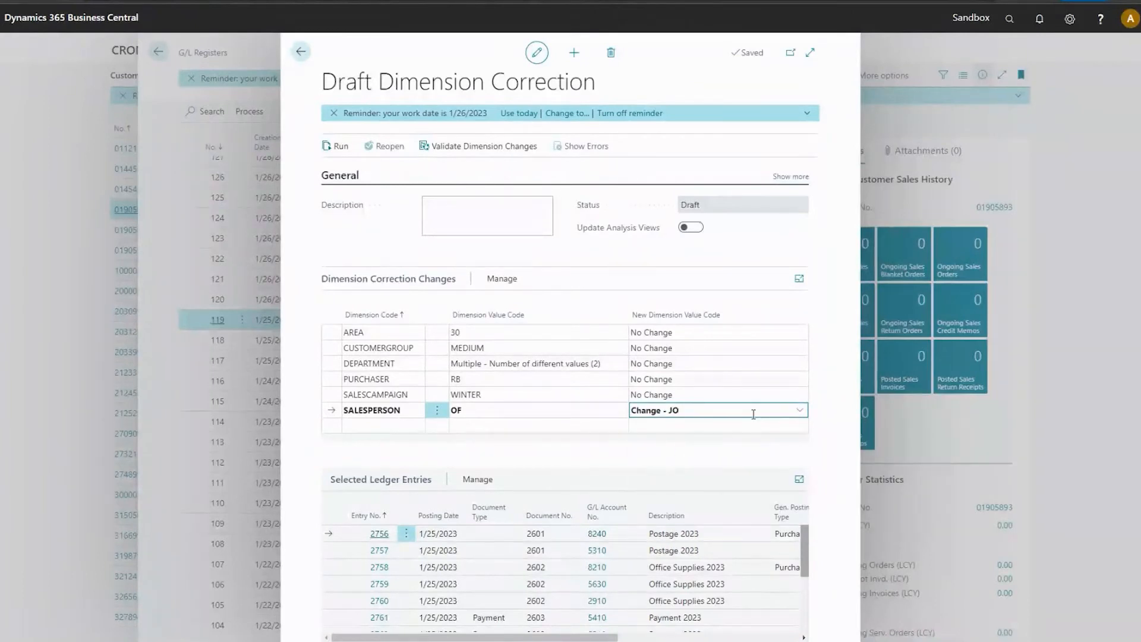
click(800, 410)
click(687, 481)
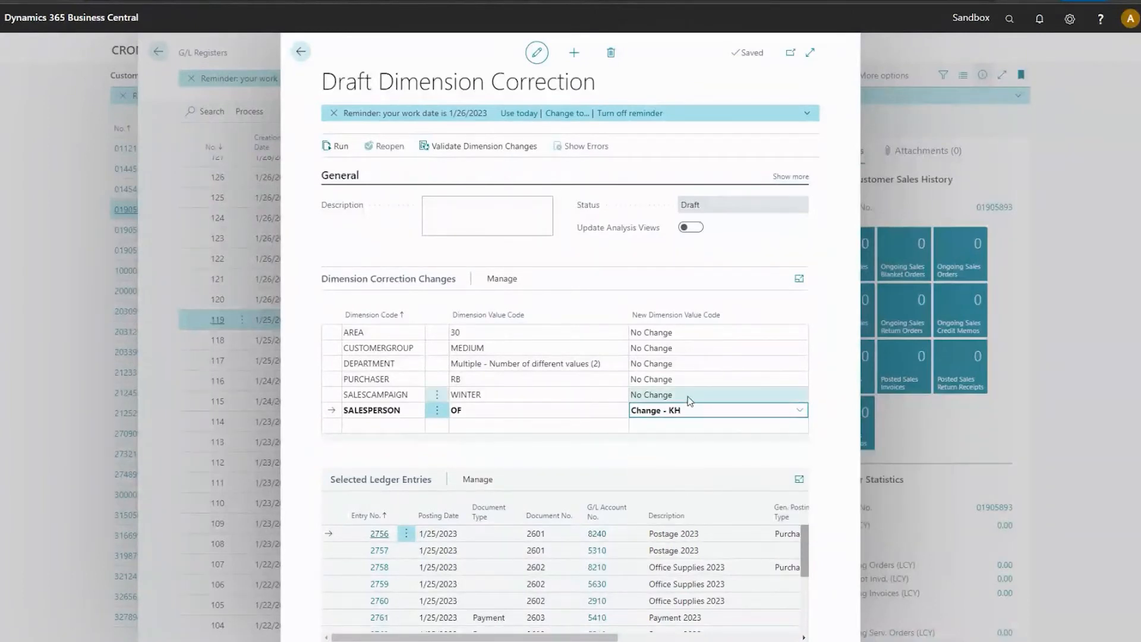
click(716, 393)
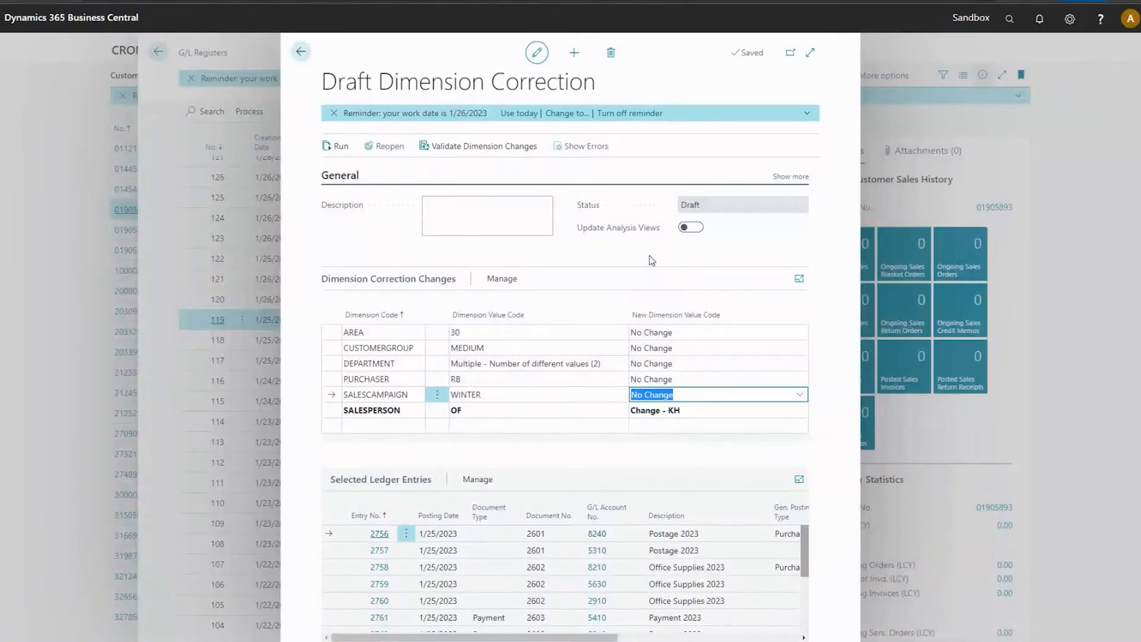
Enter "CHange salepreson" as the correction's description and close the draft.
click(484, 228)
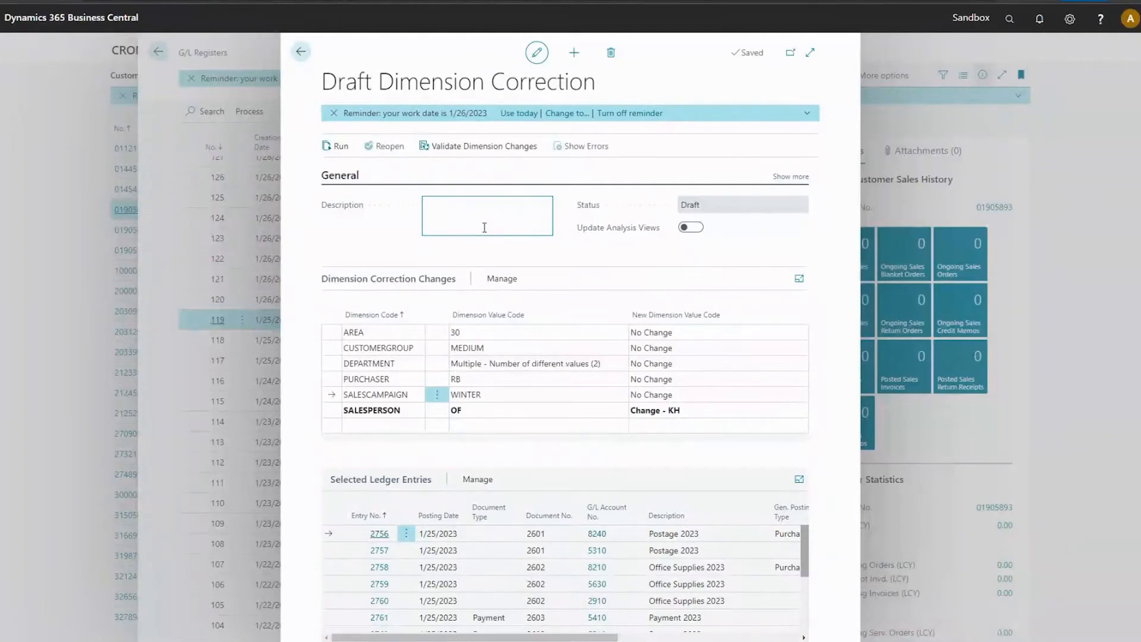
text(CHange salepreson)
key(ctrl+Left)
click(583, 273)
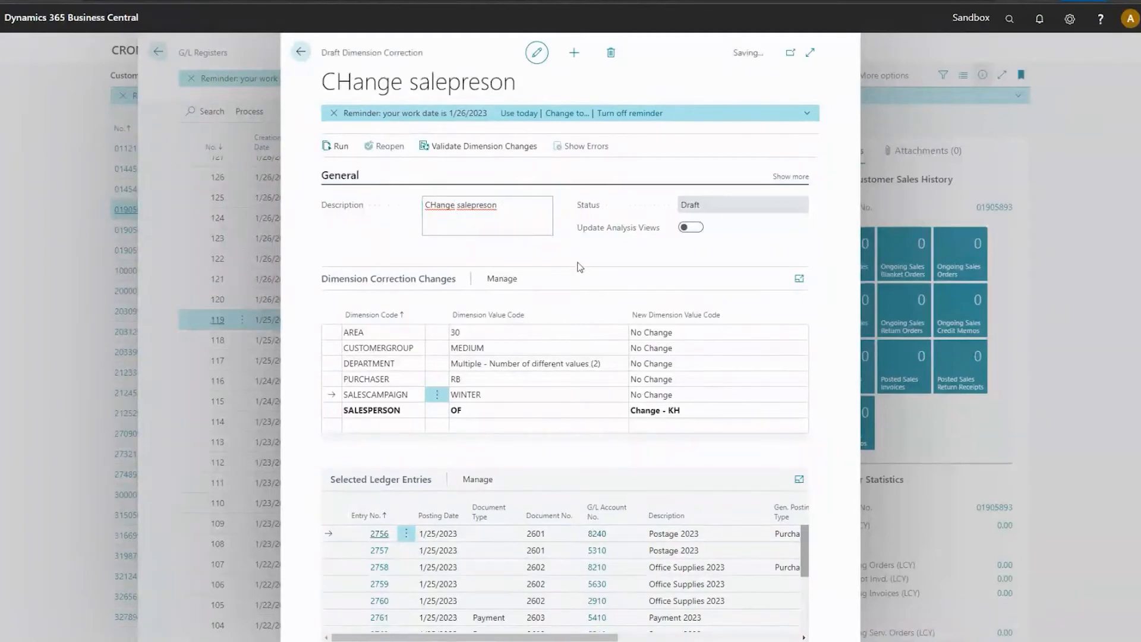
key(Escape)
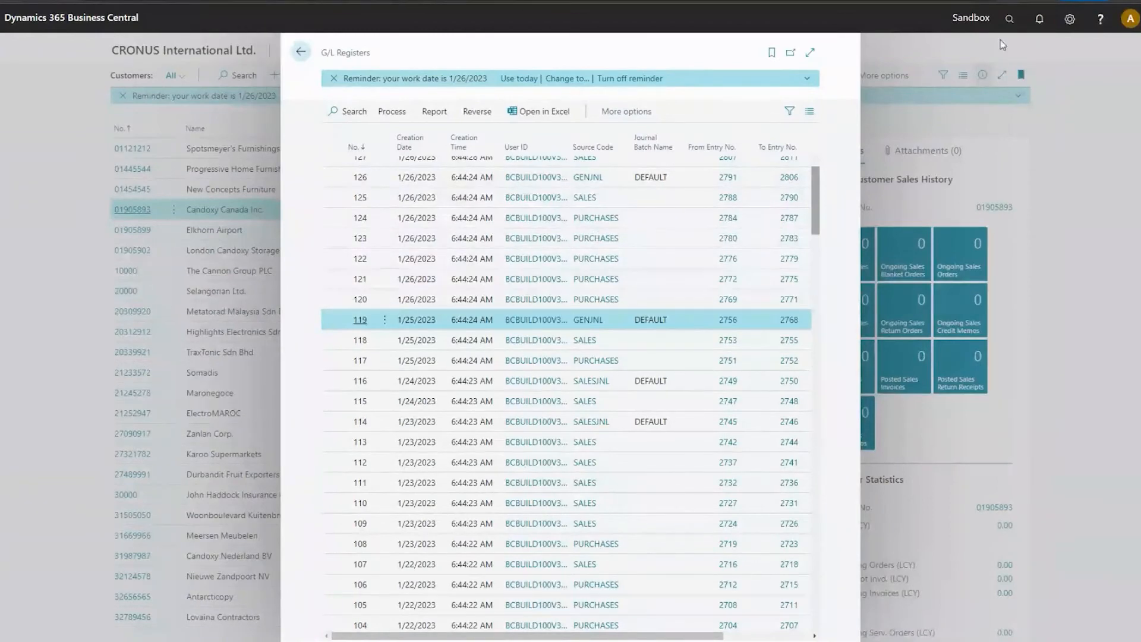
Search for "dimen" and open the Dimension Corrections page.
click(1010, 19)
text(dimen)
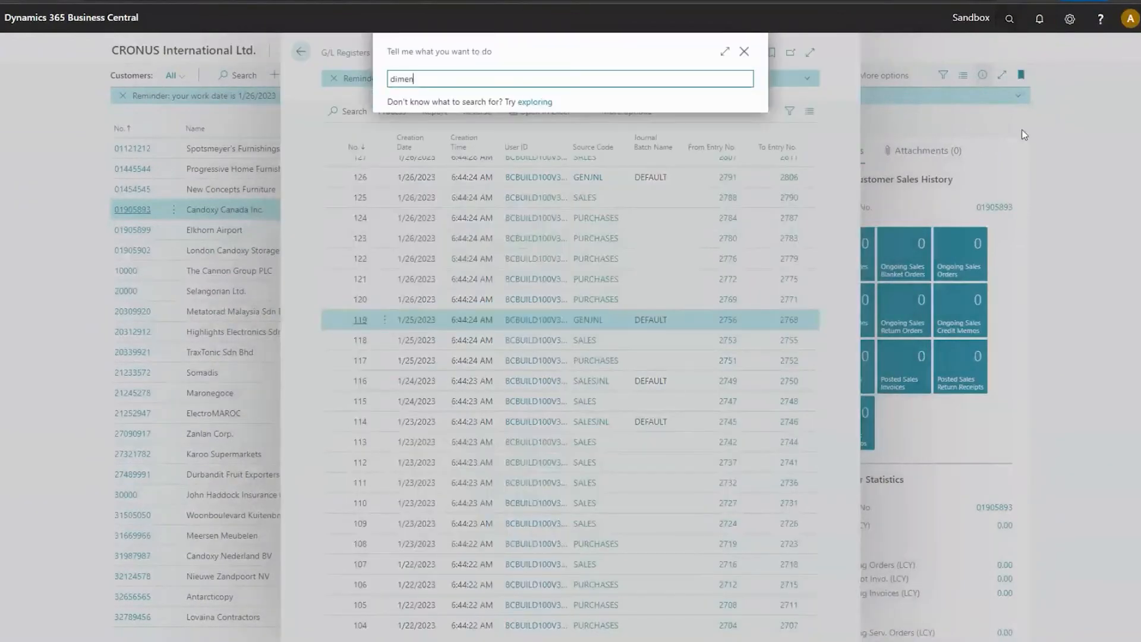
key(Down)
key(Down)
key(Down)
key(Down)
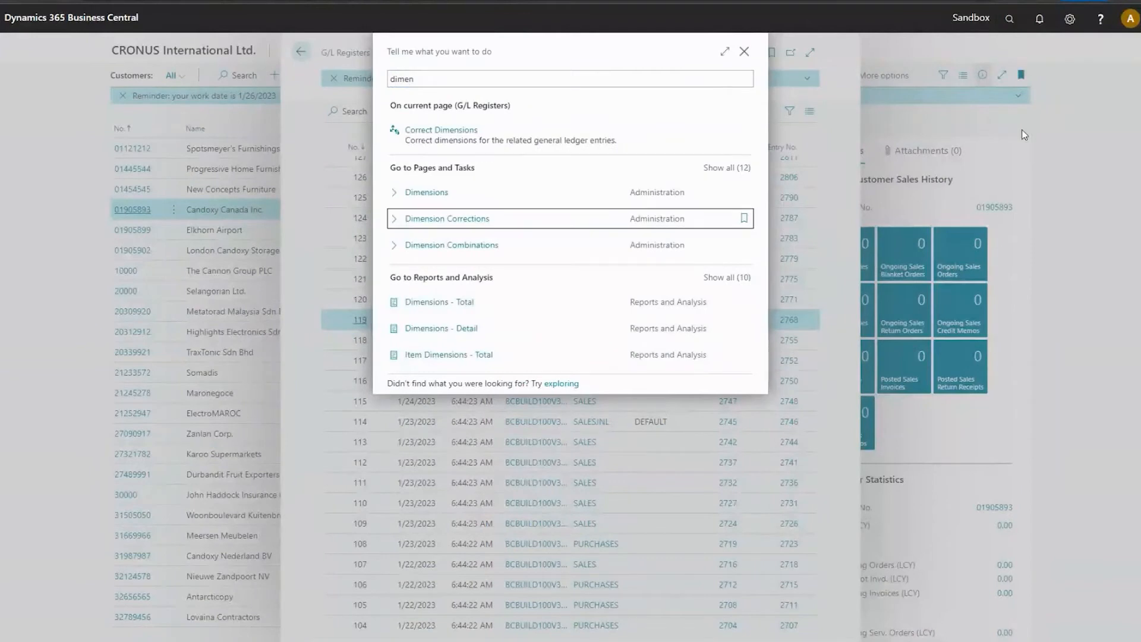
key(Return)
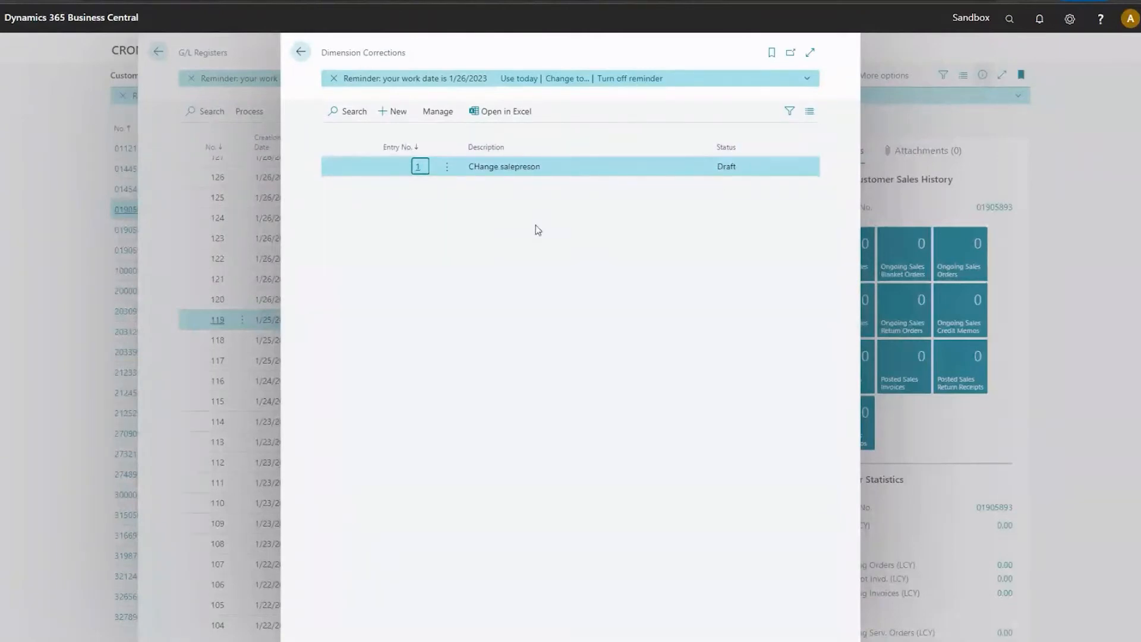
Open the "CHange salepreson" draft correction from the list and switch it to edit mode.
click(416, 147)
click(539, 172)
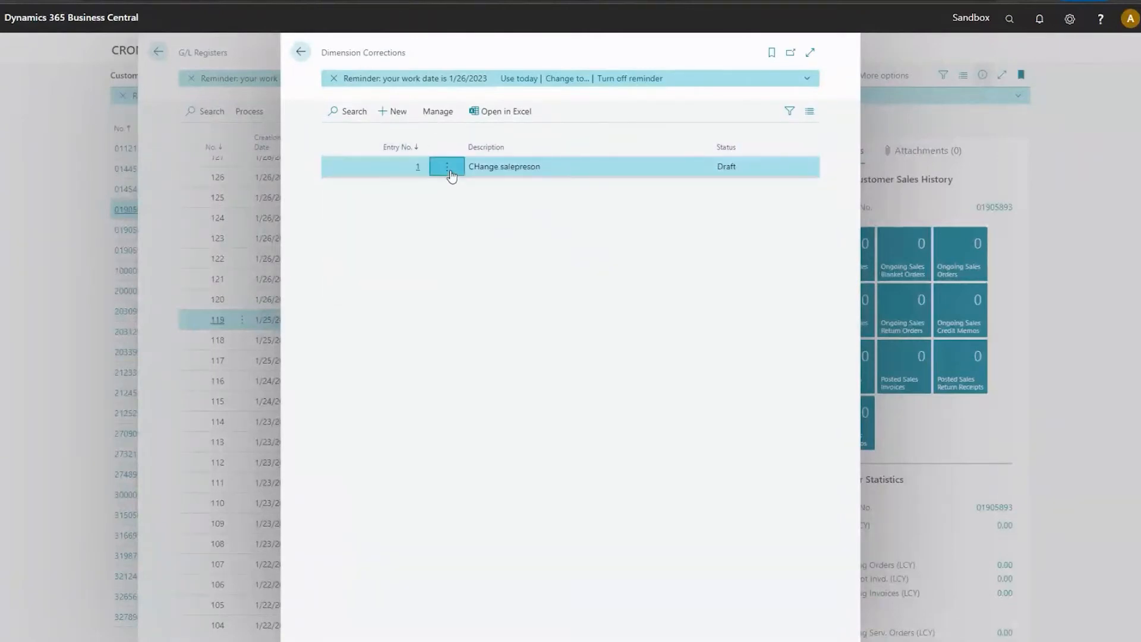
click(448, 169)
click(437, 188)
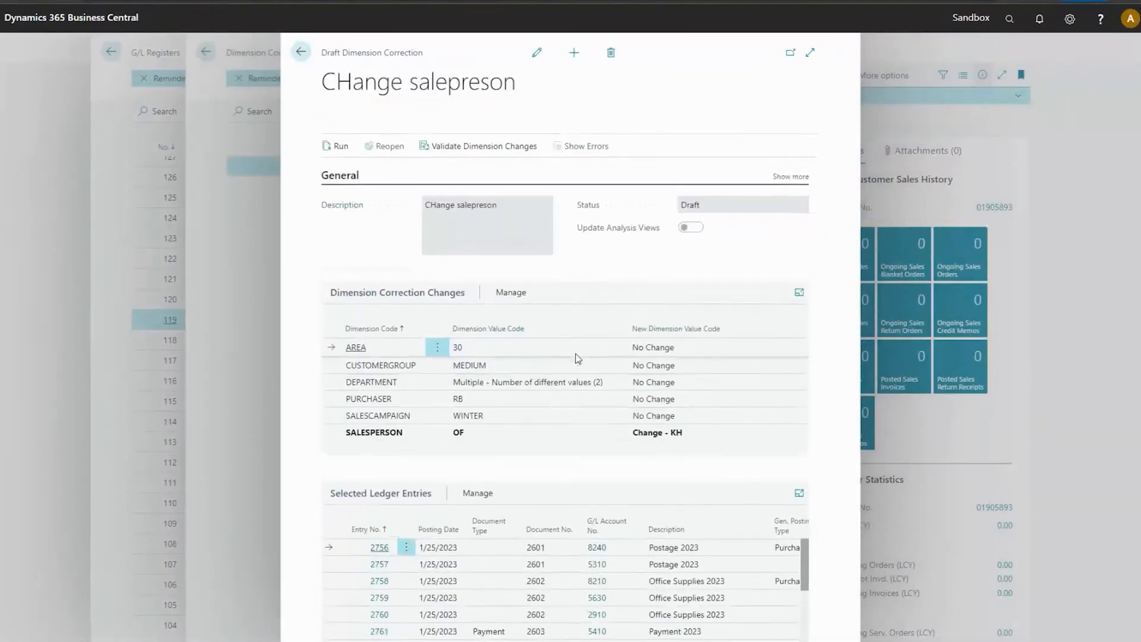
click(536, 52)
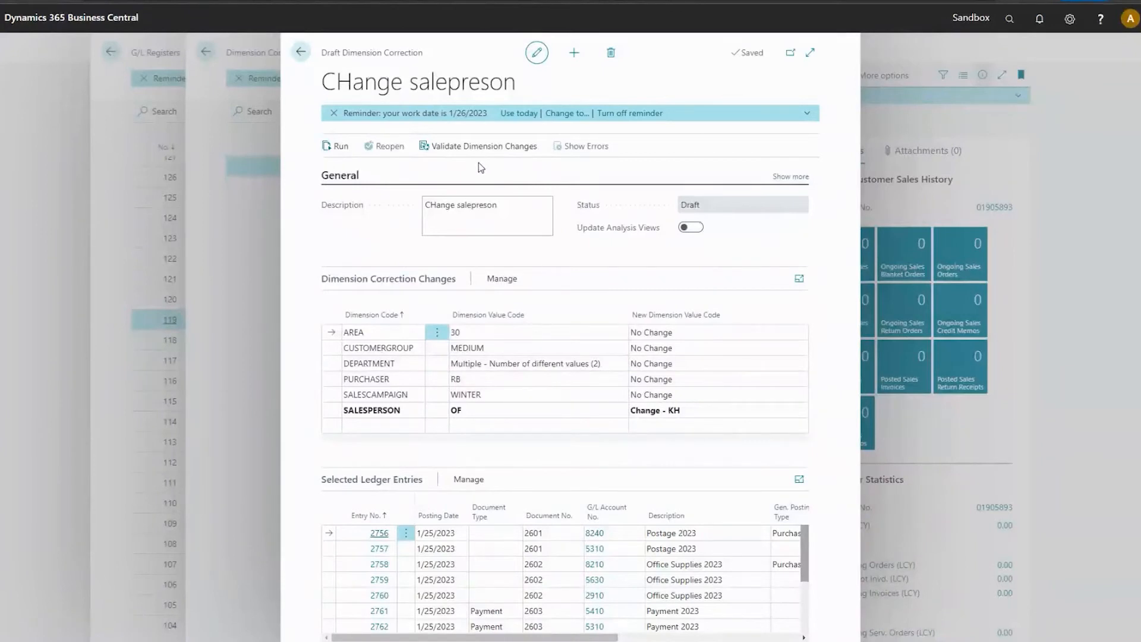
Run the dimension correction with Run immediately turned on, and dismiss the confirmation message.
click(336, 146)
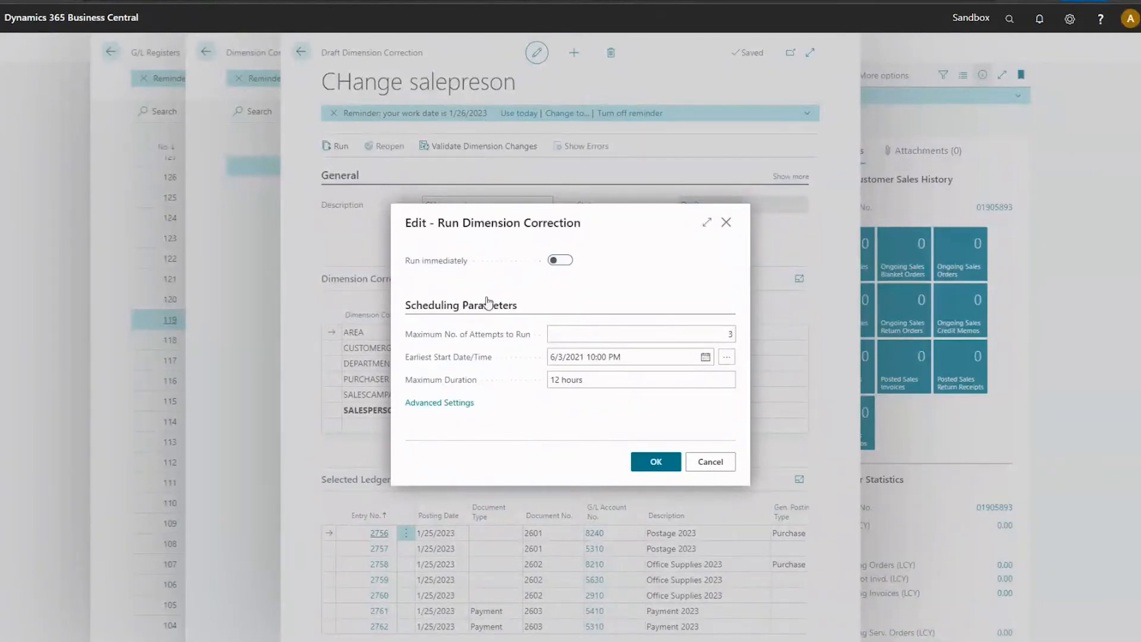
click(558, 261)
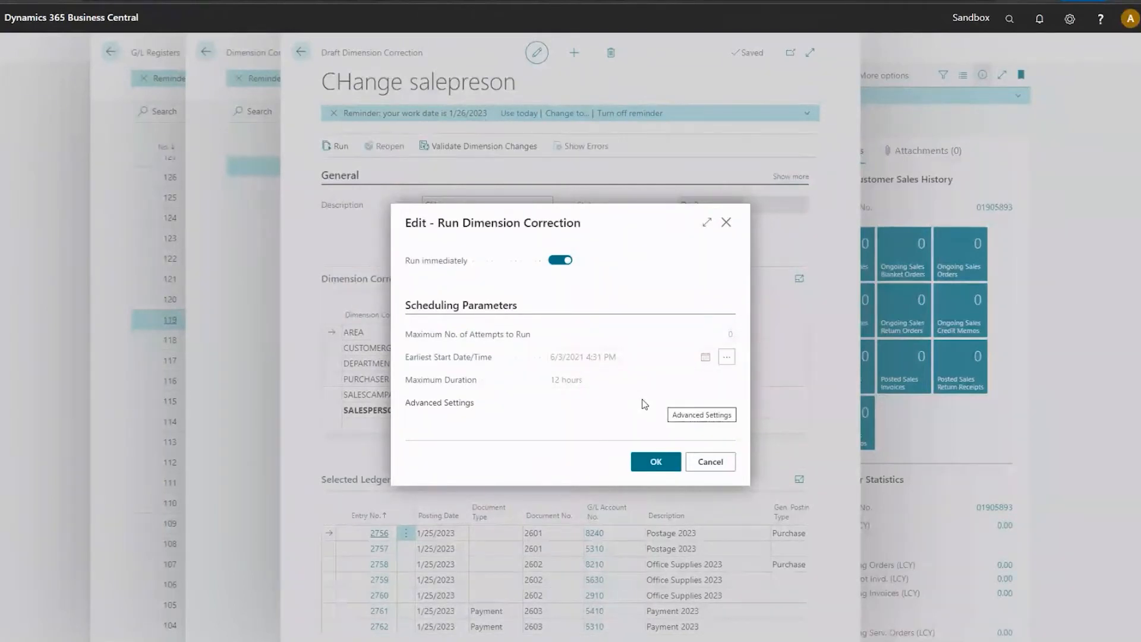
click(656, 463)
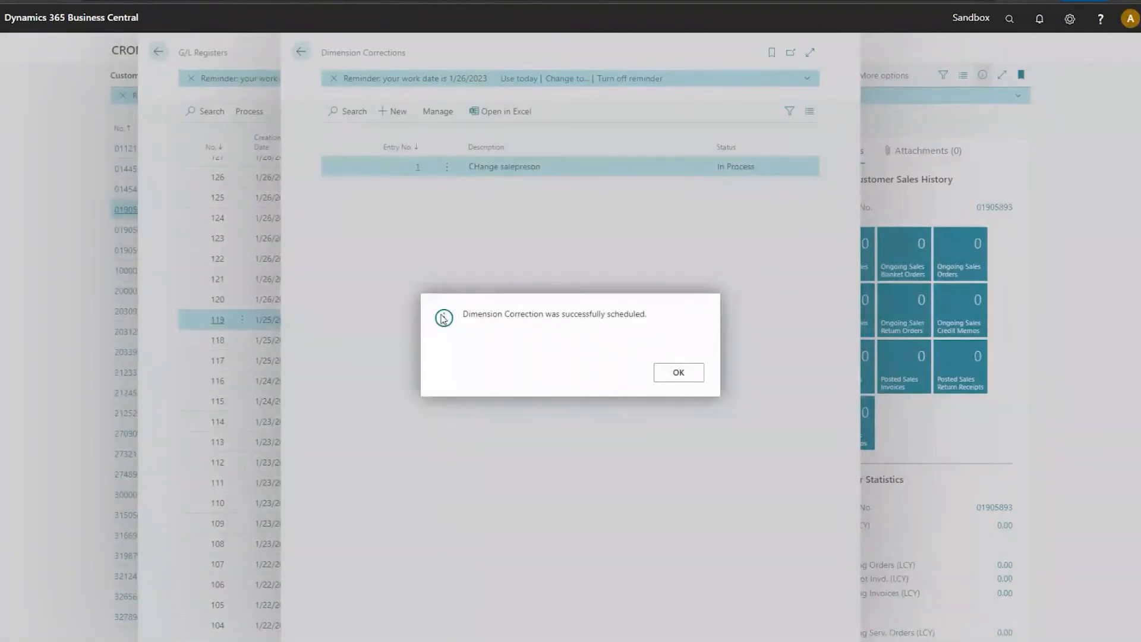
click(657, 377)
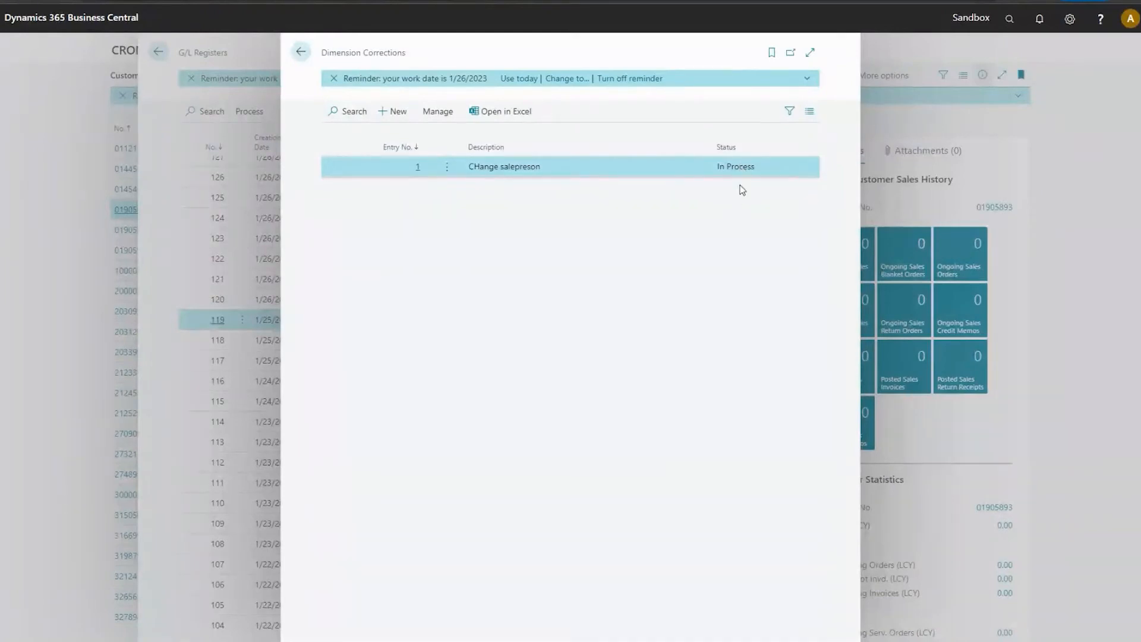
Reload the Dimension Corrections page by closing it and searching for "dime co", check the correction's status, and return to the G/L registers.
click(302, 55)
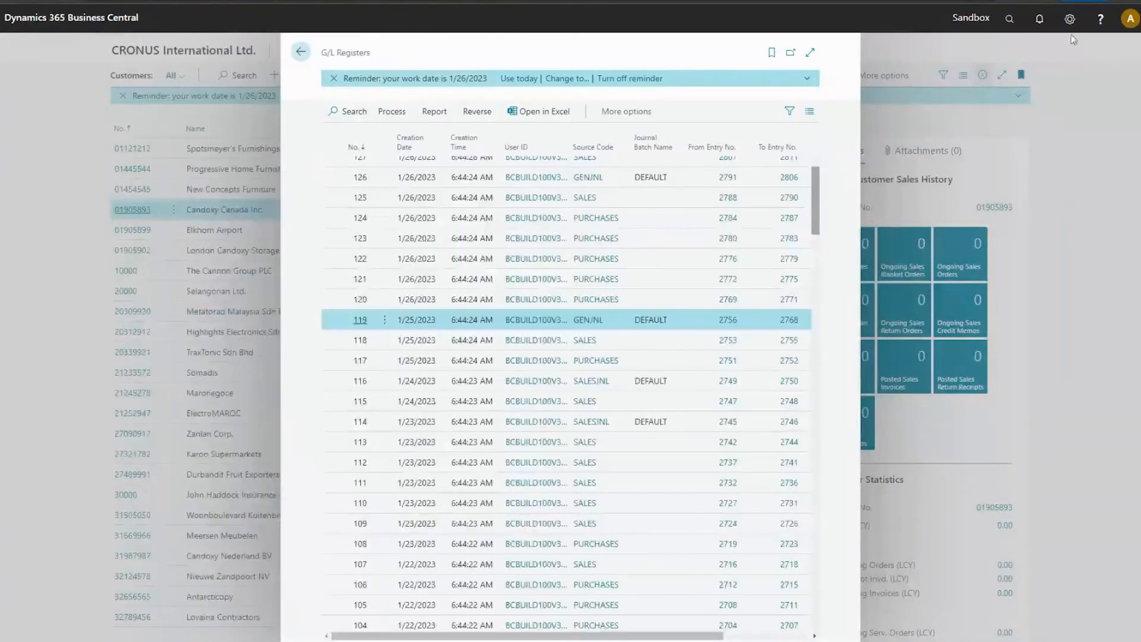
click(1011, 20)
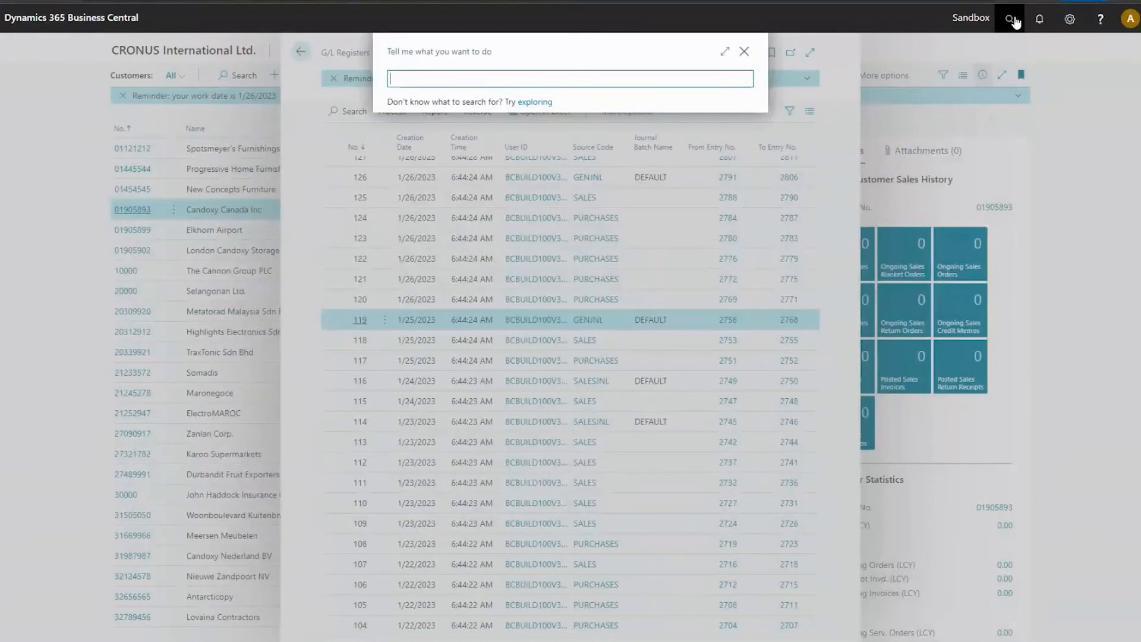
text(dime co)
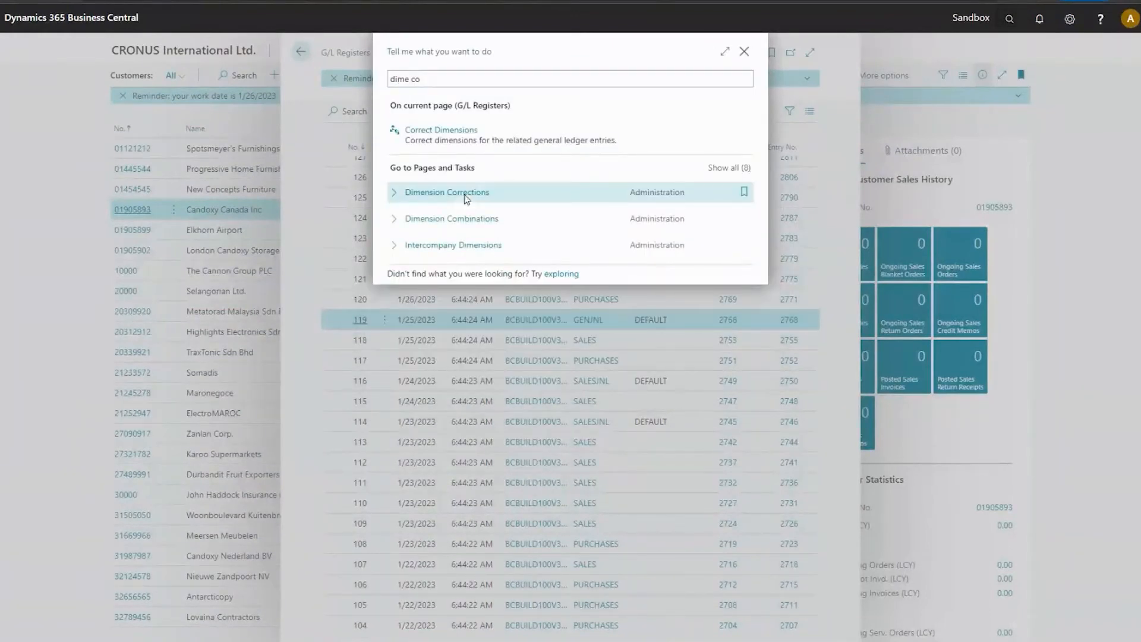
click(465, 194)
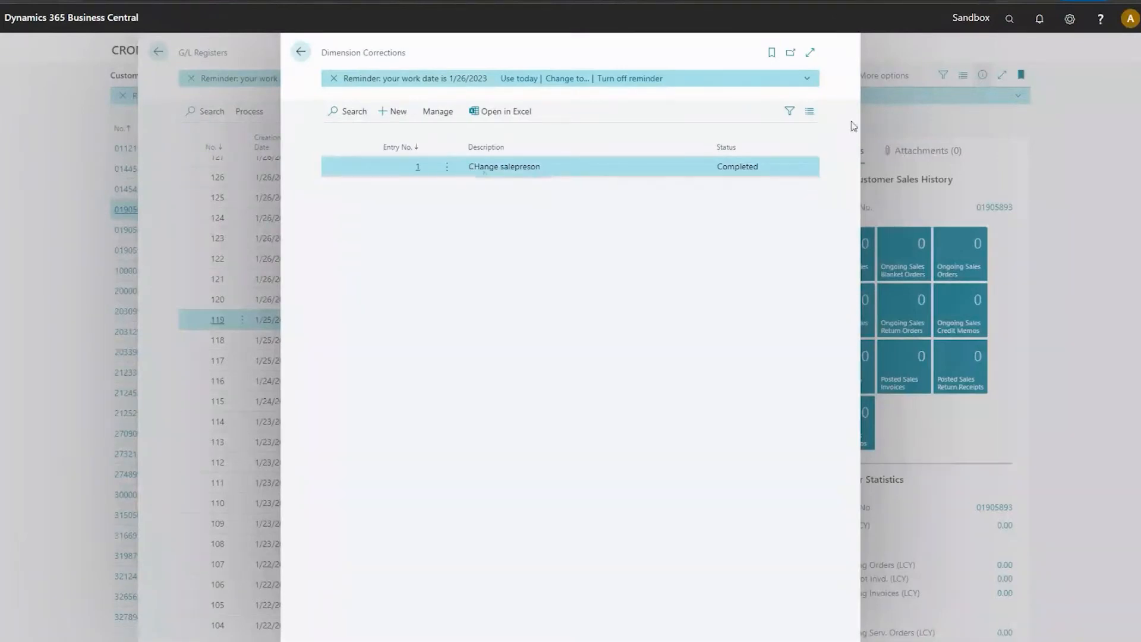
key(Escape)
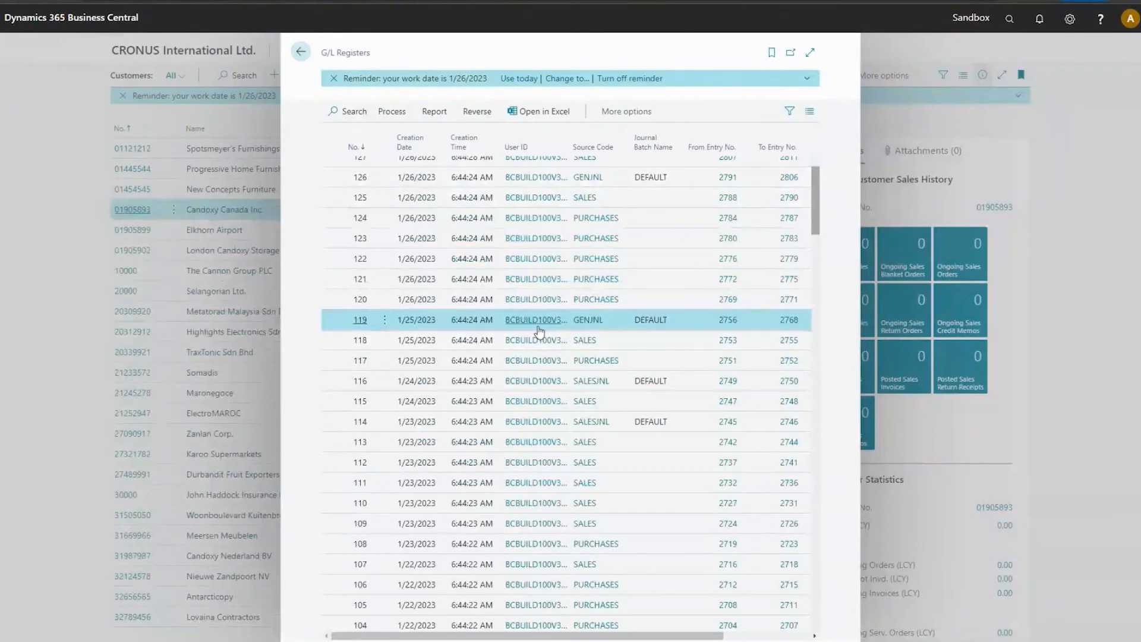
Start another dimension correction for G/L register 119 and describe it as "Not KH".
click(477, 111)
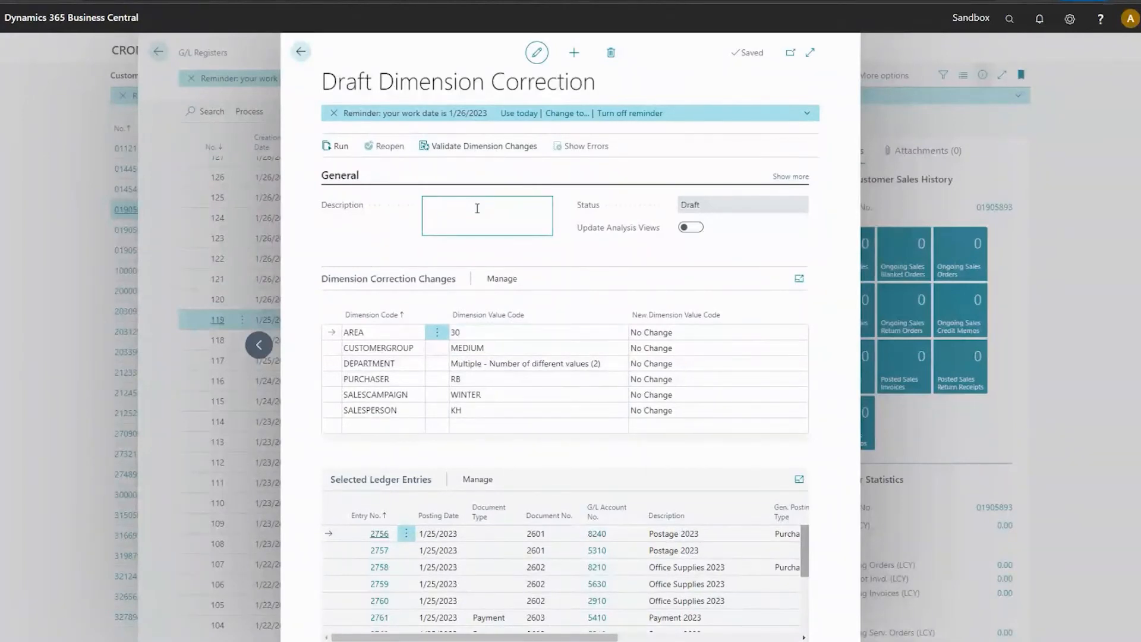
text(ot KH)
click(766, 424)
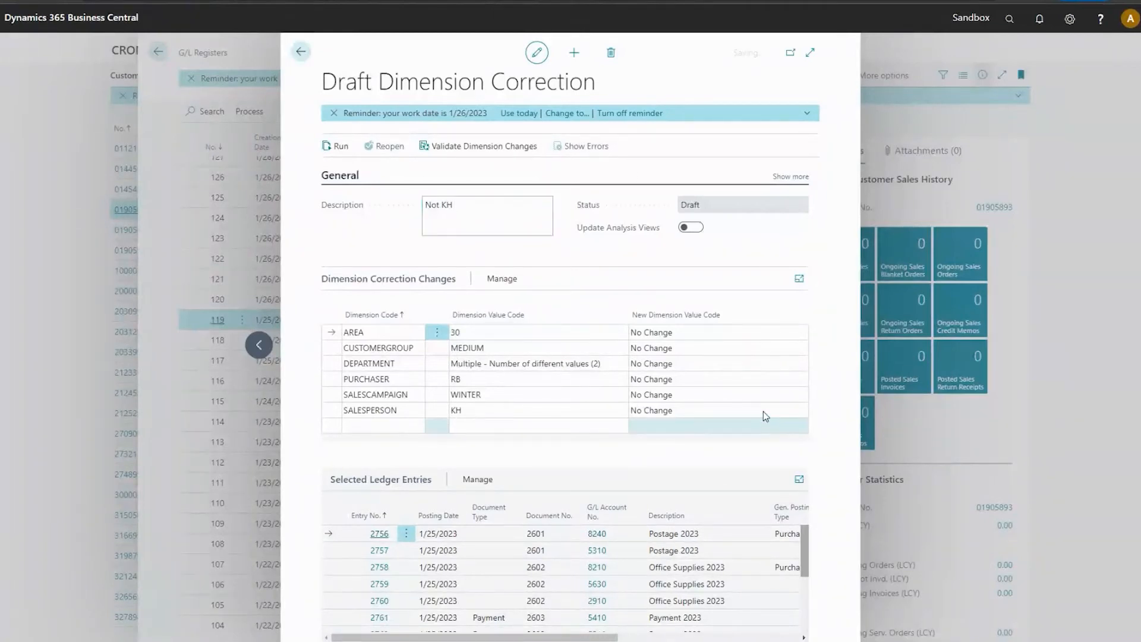
Set the new dimension value for SALESPERSON to LT and append "but" plus the salesperson's first name to the description.
click(763, 411)
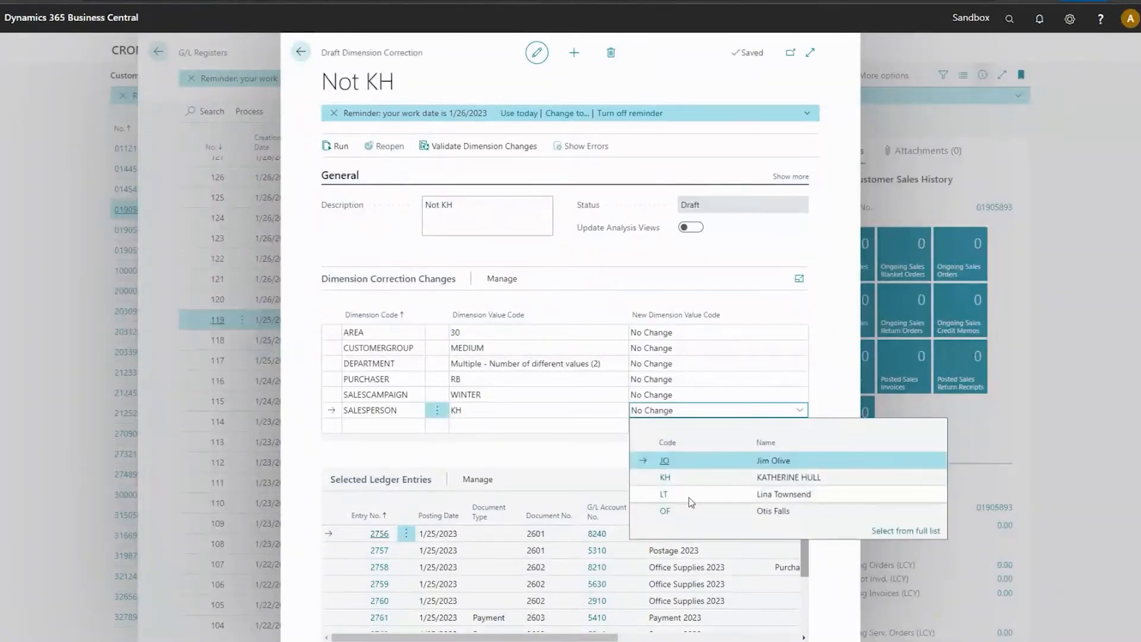
click(690, 494)
click(491, 212)
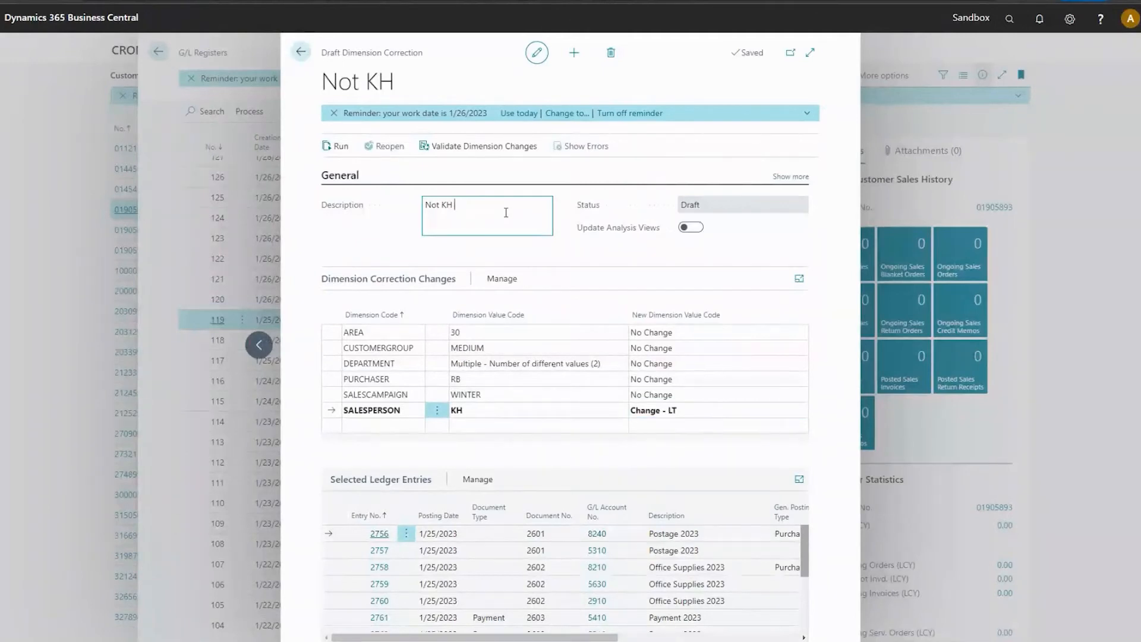
text(but Lina)
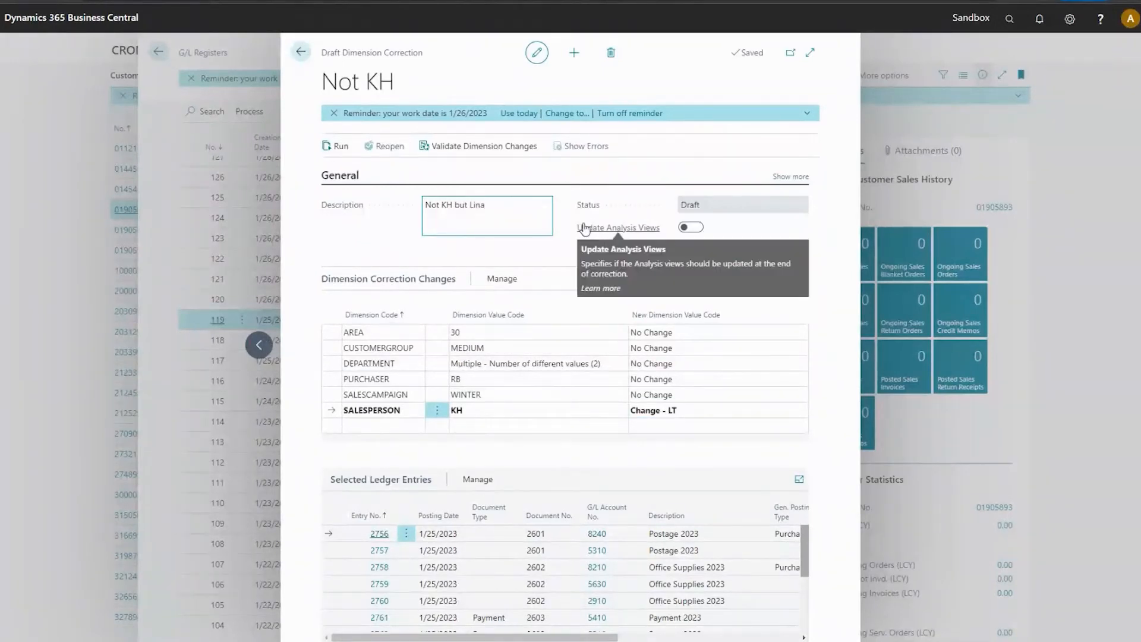
click(563, 411)
click(498, 330)
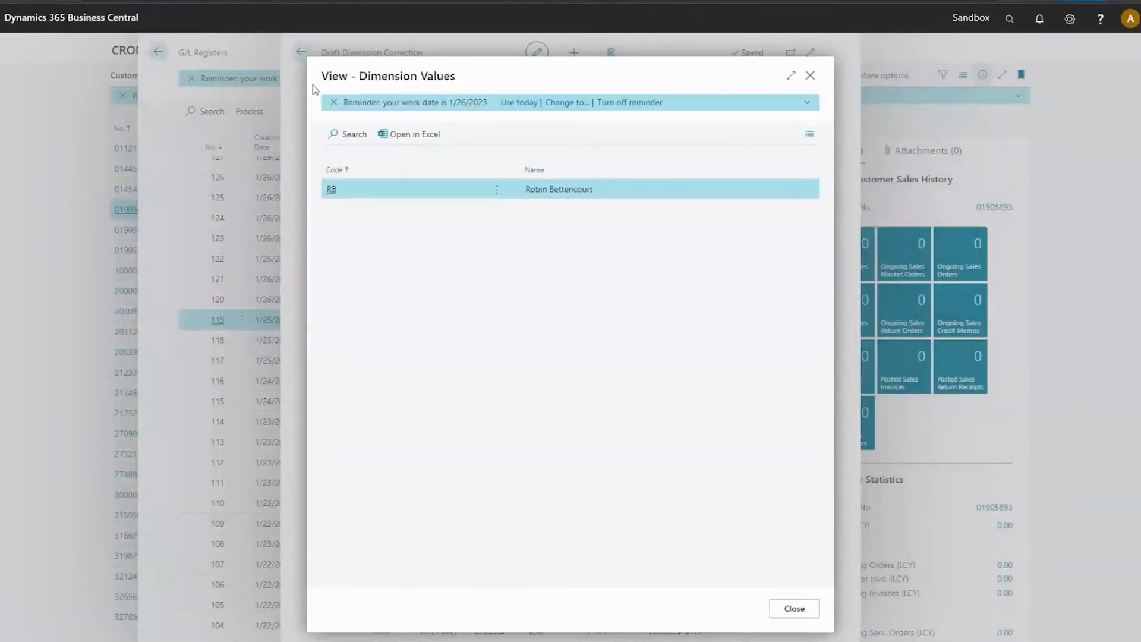
click(810, 76)
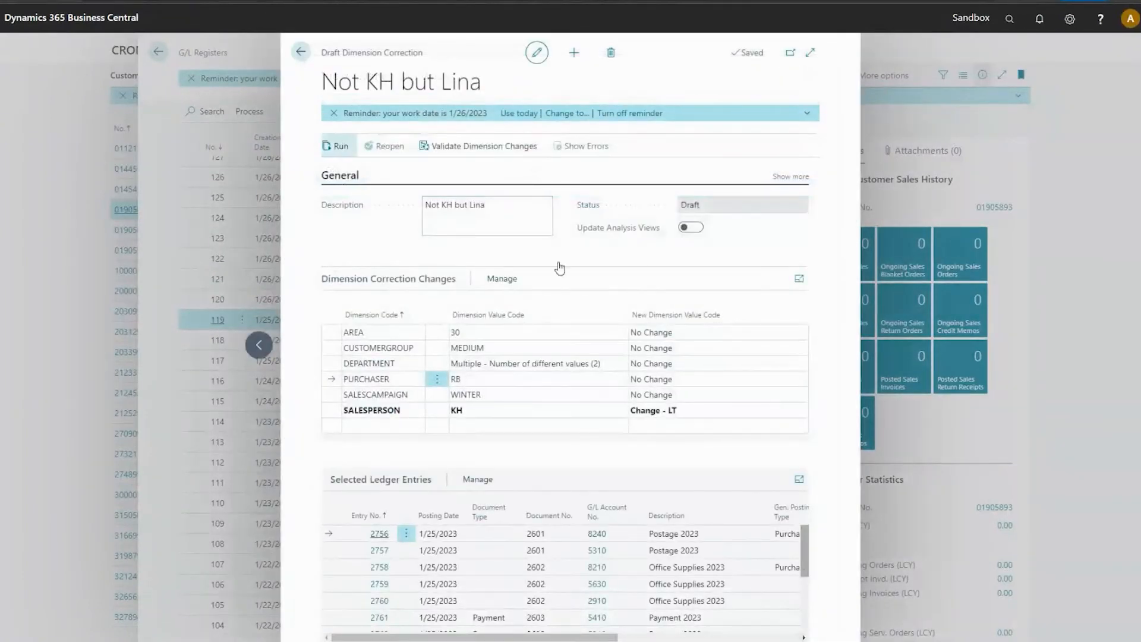
Schedule the dimension correction with the default scheduling parameters and dismiss the confirmation message.
click(340, 146)
click(657, 467)
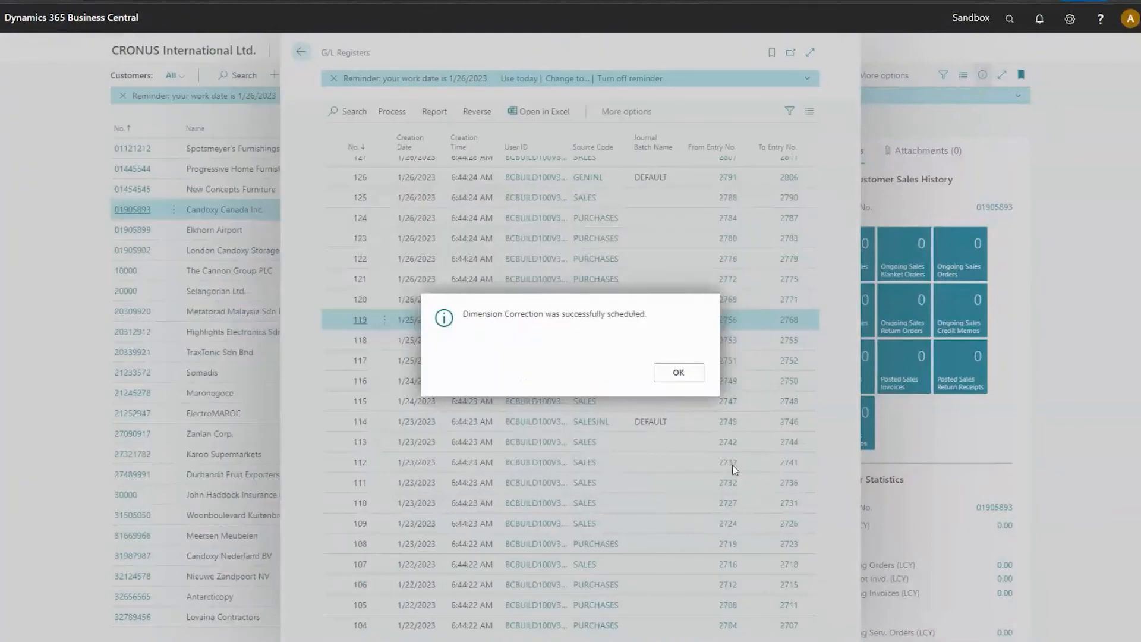
click(684, 375)
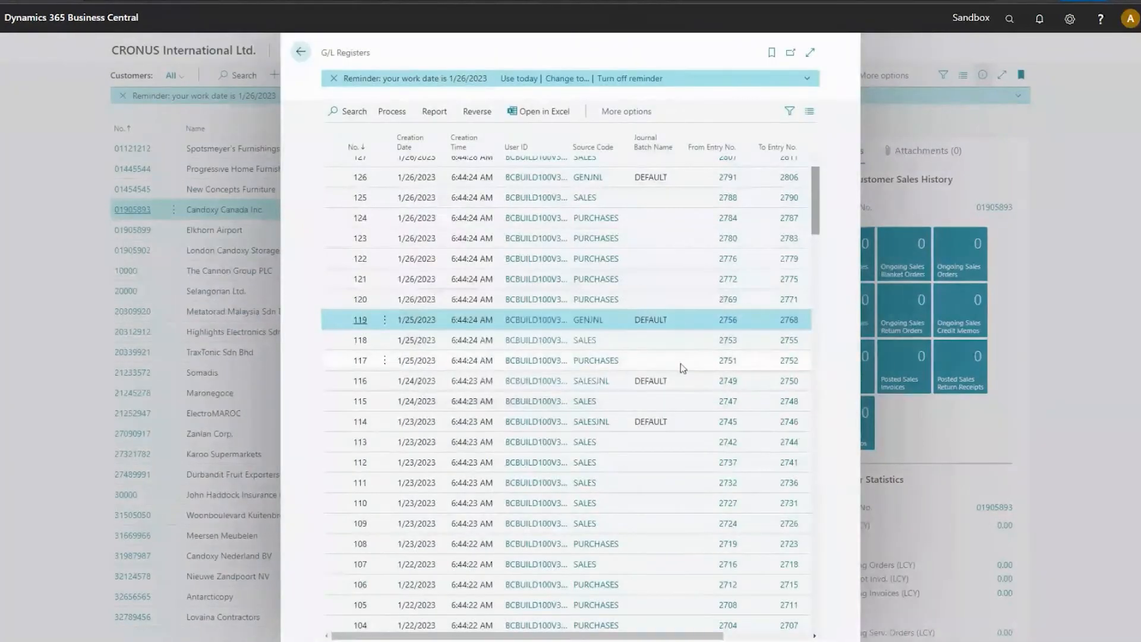
Search for "dimens" and open the Dimension Corrections page to check the scheduled correction's status.
click(1010, 19)
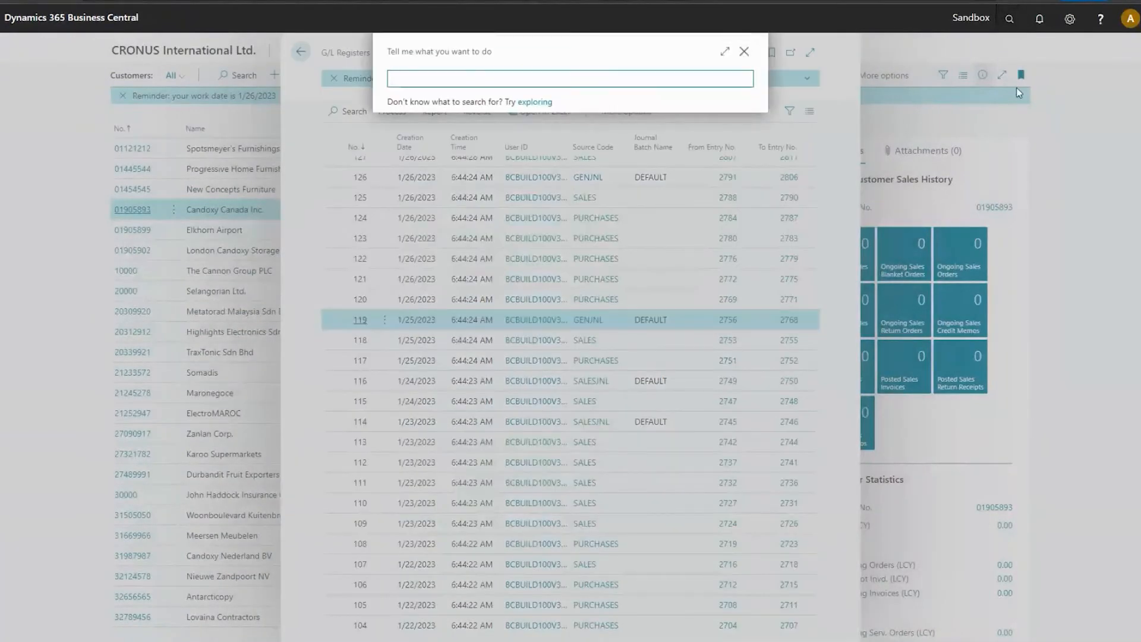
text(dimens)
key(Tab)
key(Tab)
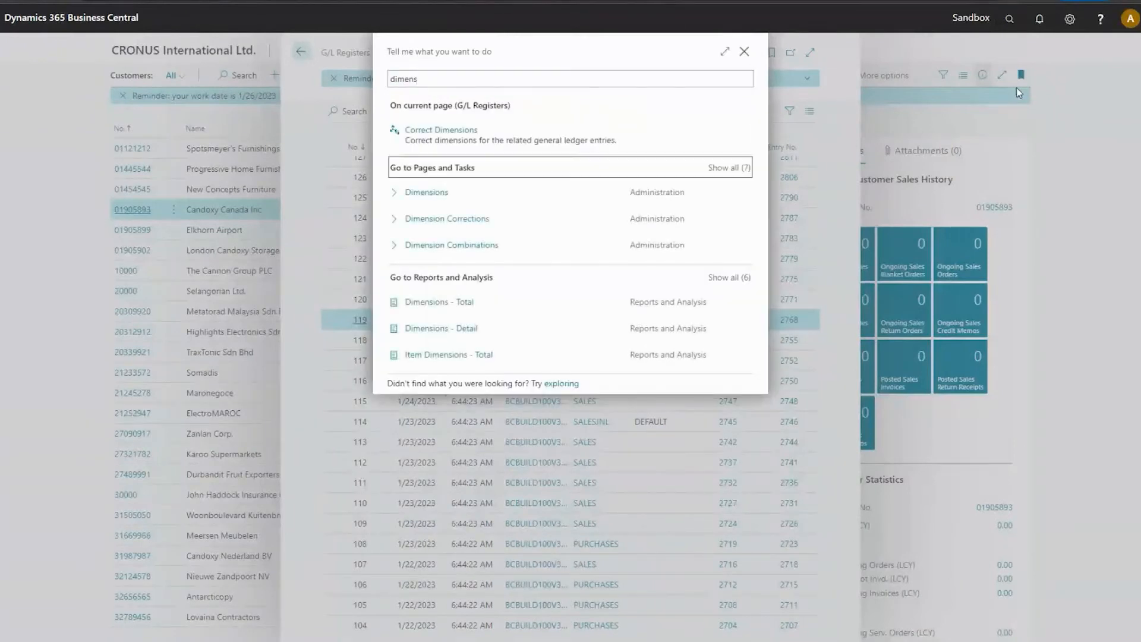
key(Down)
key(Down)
key(Return)
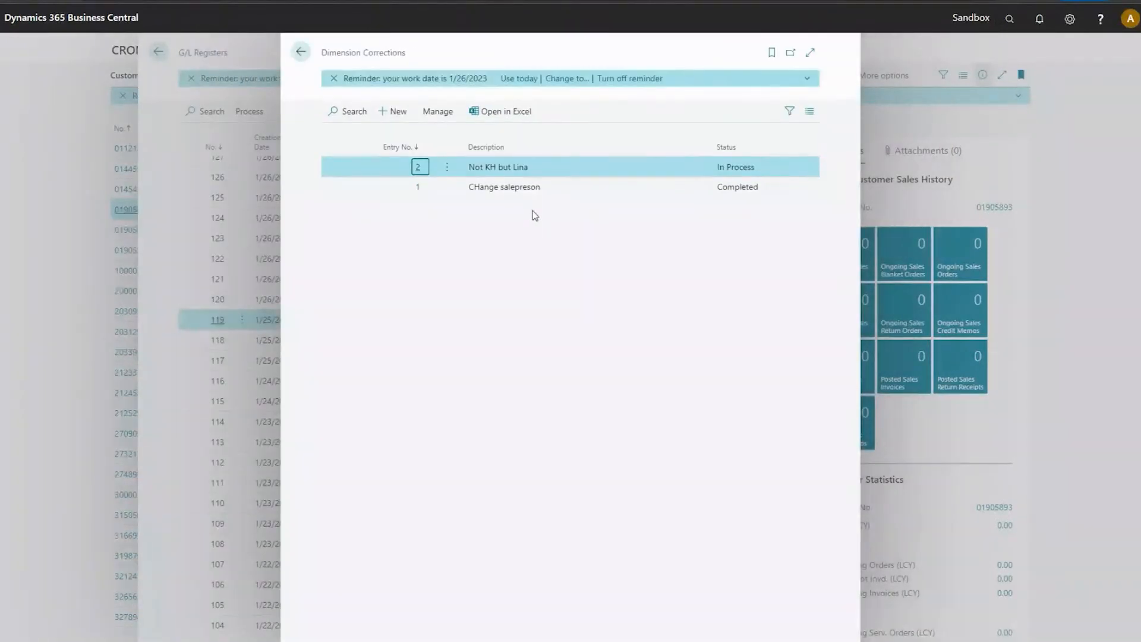
Open dimension correction entry 2 from the list, try to run it again, and dismiss the message.
click(447, 167)
click(453, 221)
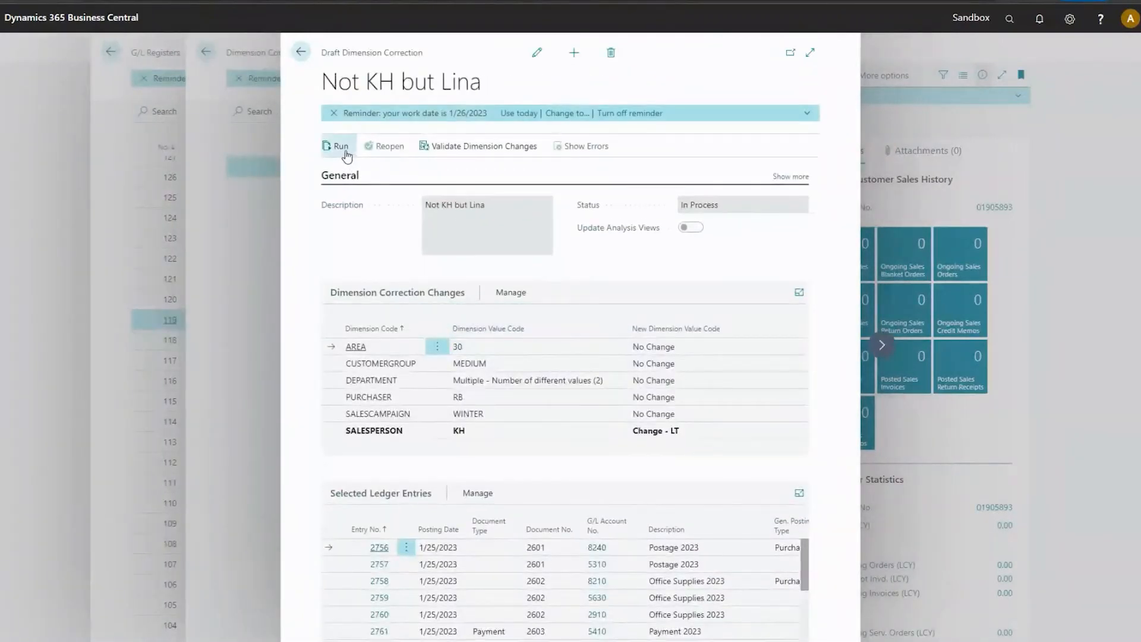
click(348, 156)
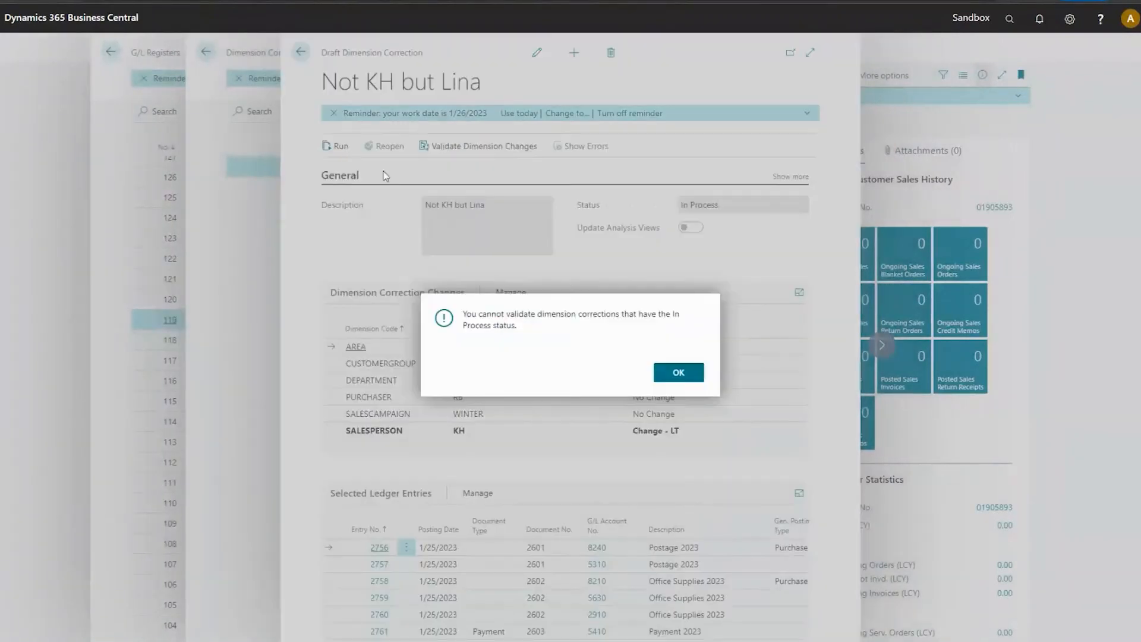
click(678, 372)
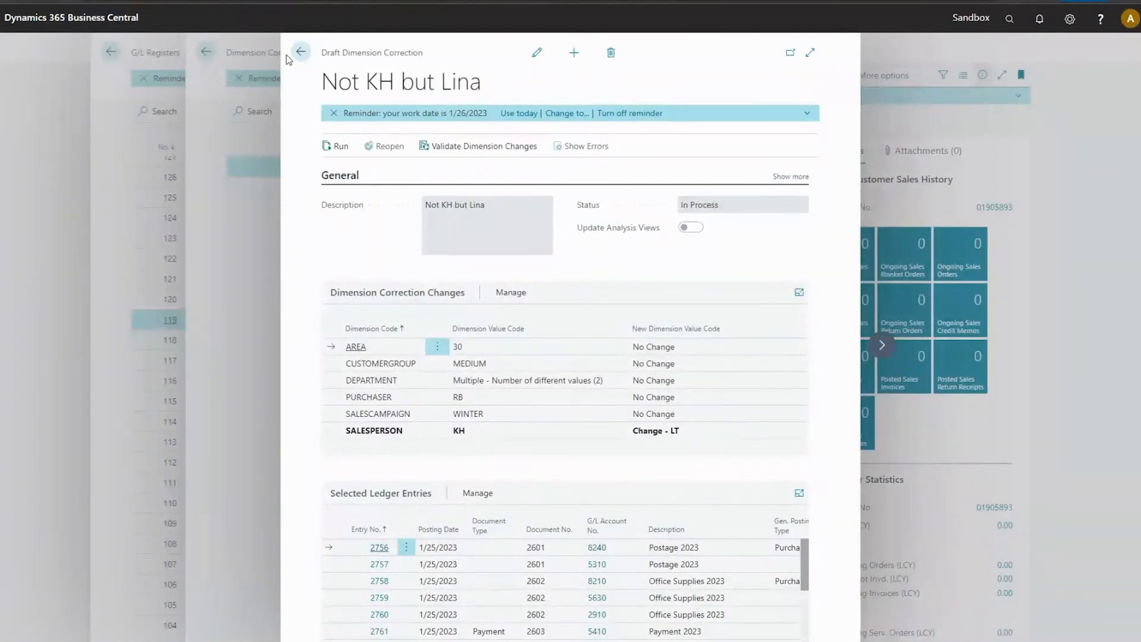
Delete the opened dimension correction and return to the G/L registers.
click(611, 53)
click(625, 373)
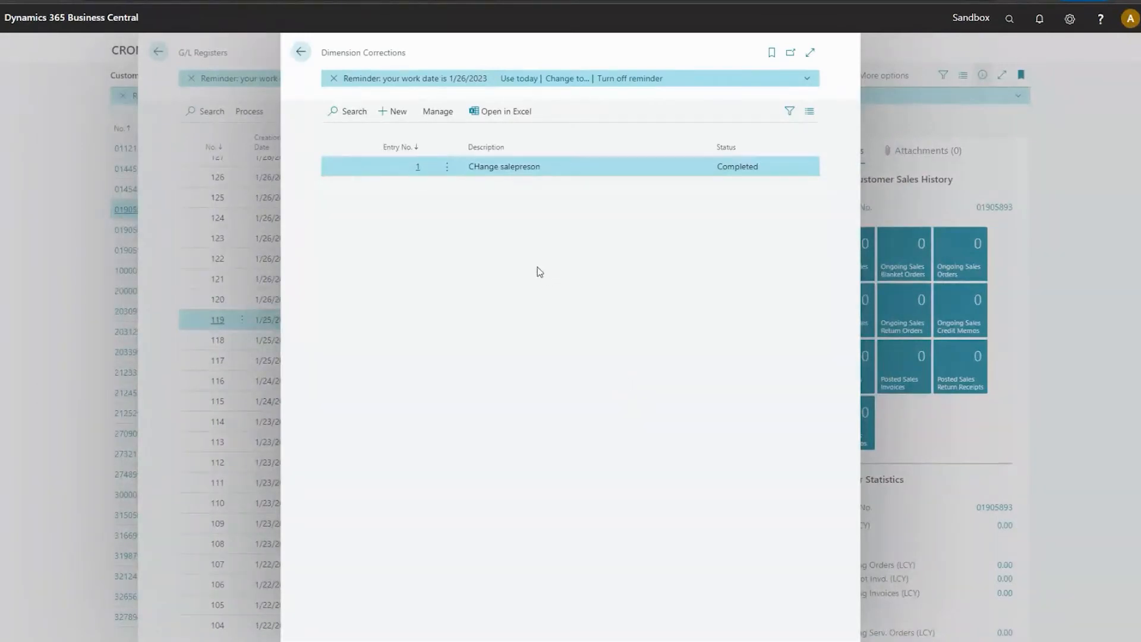
click(301, 52)
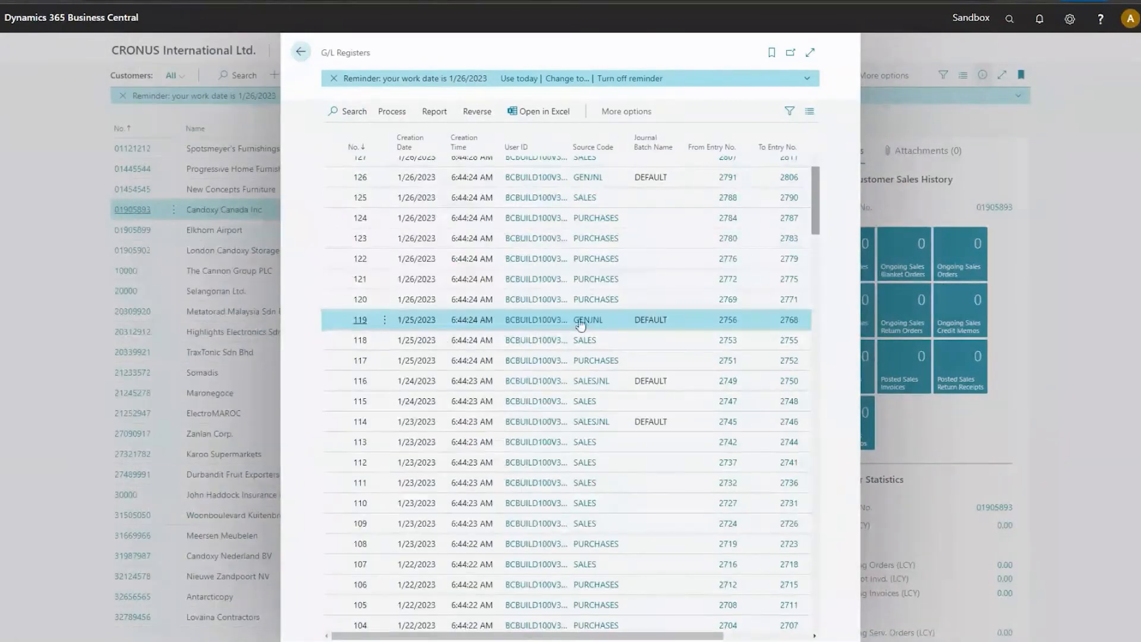
Start a new dimension correction for G/L register 119 and describe it as "kkk".
click(476, 111)
click(596, 134)
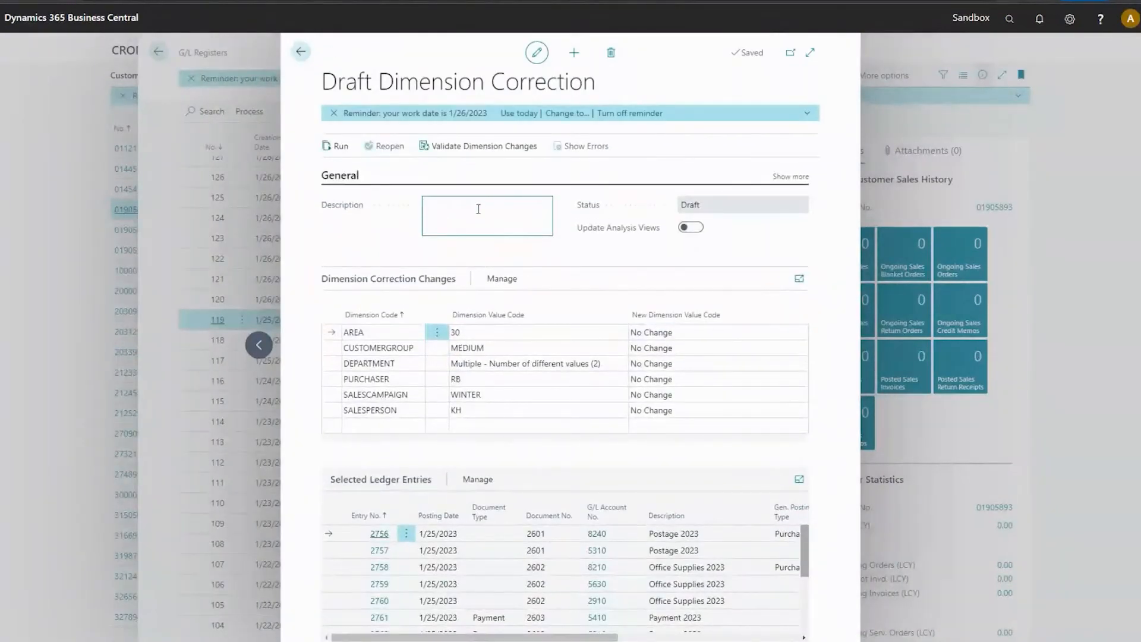
text(kkk)
Set the new dimension value for SALESPERSON to LT in the "kkk" correction.
click(780, 413)
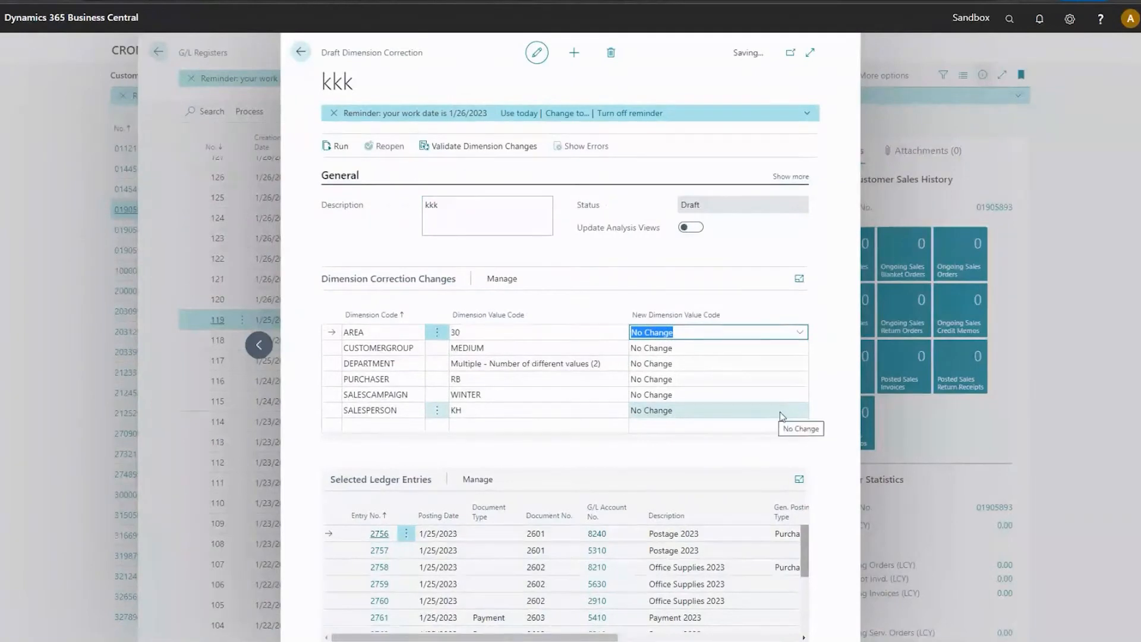
click(781, 413)
click(800, 410)
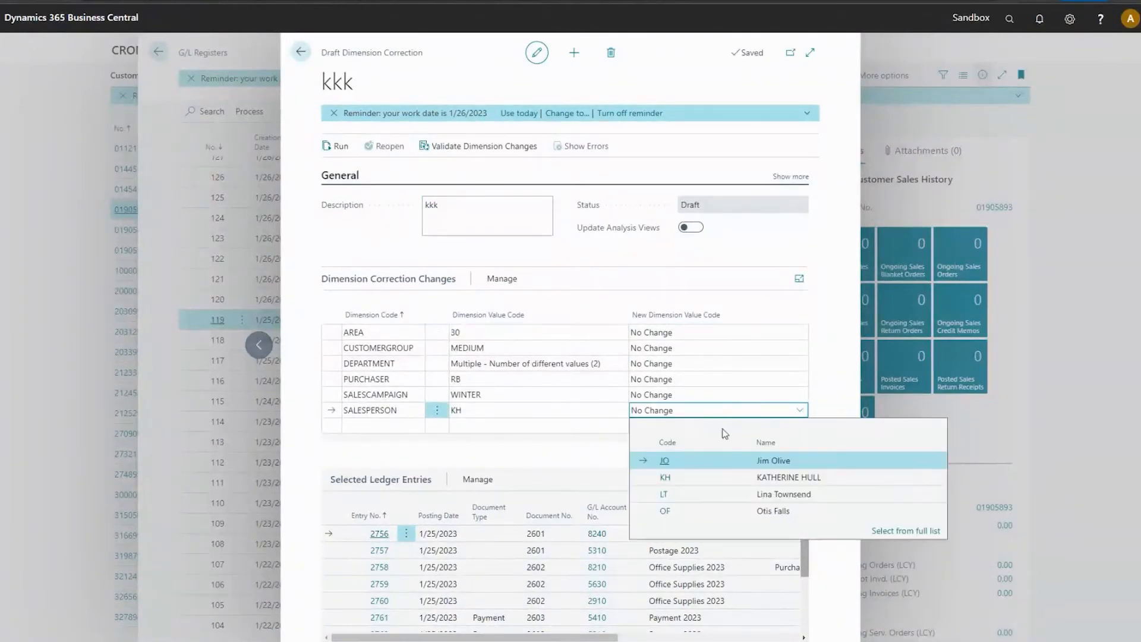
click(684, 494)
key(Up)
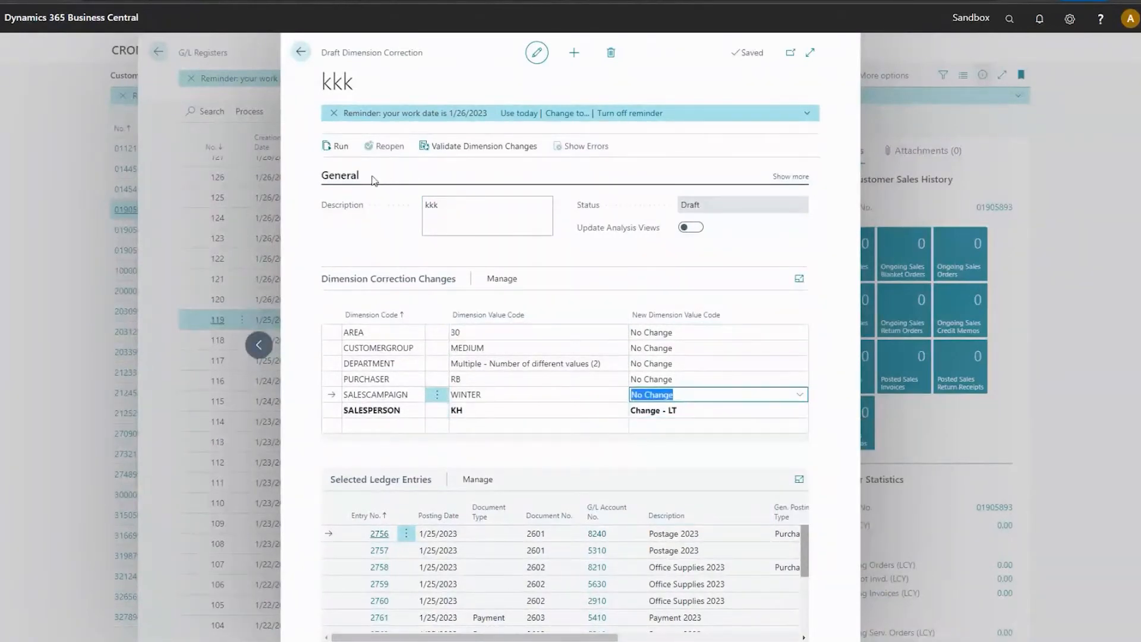
Run the "kkk" dimension correction with Run immediately turned on, and dismiss the confirmation message.
click(337, 146)
click(560, 260)
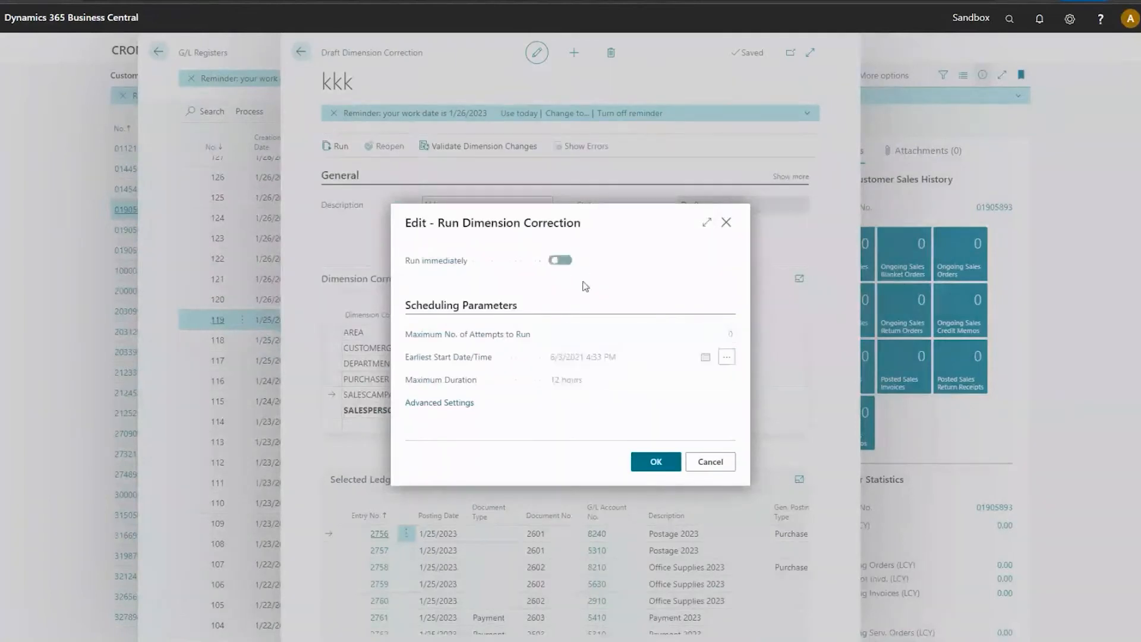
click(655, 462)
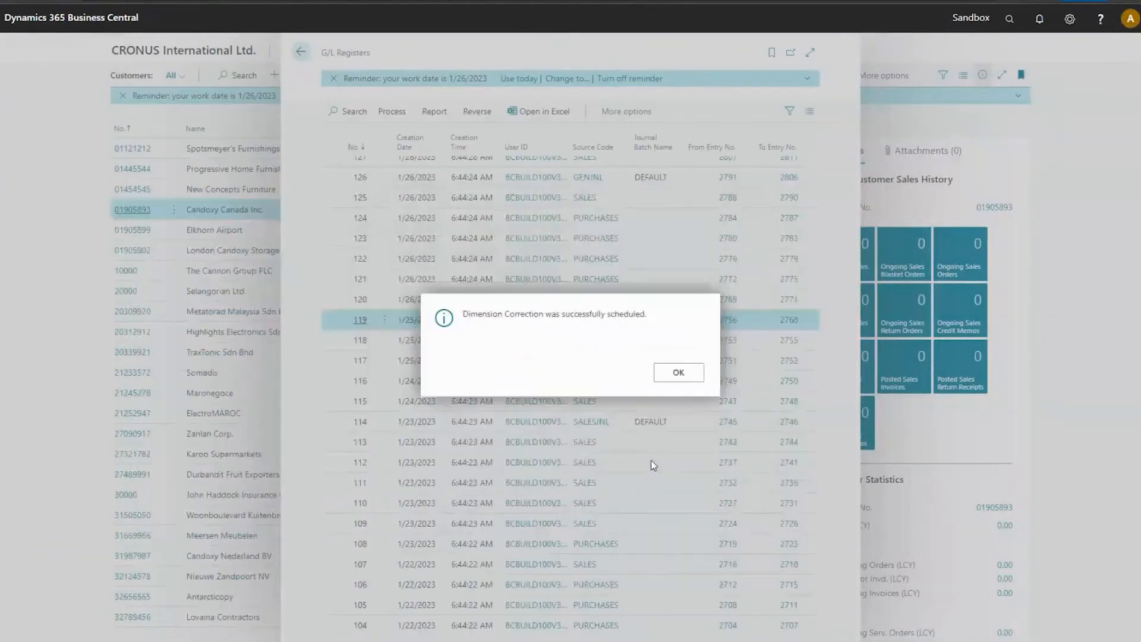
click(678, 372)
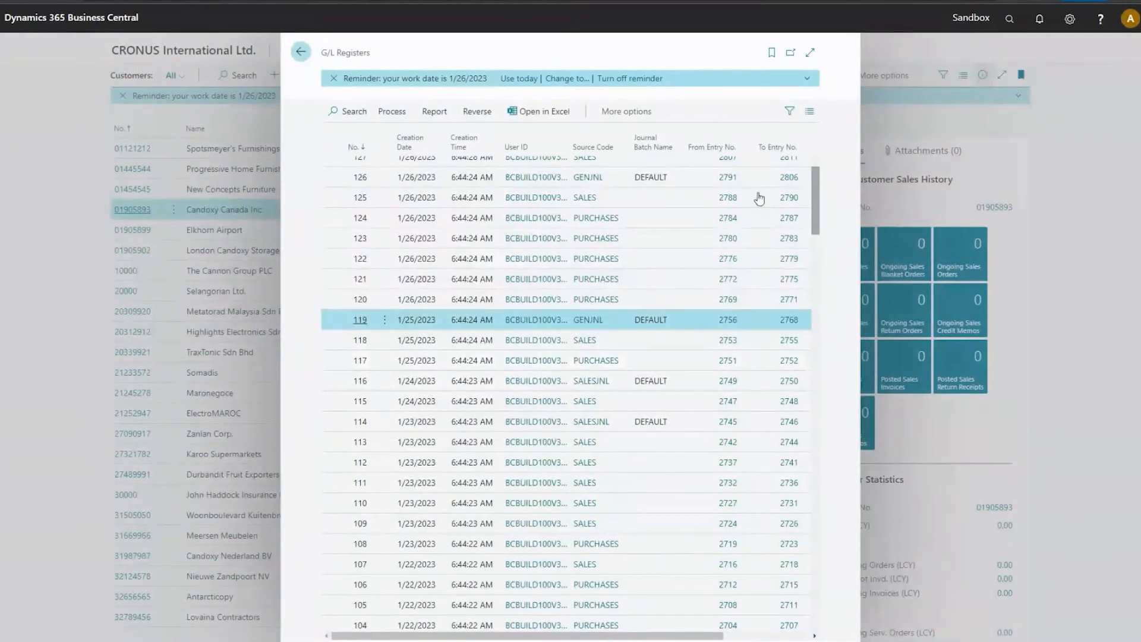
Close the G/L registers, search for "dimen co", and open the Dimension Corrections page to check the "kkk" correction's status.
key(Escape)
click(1006, 20)
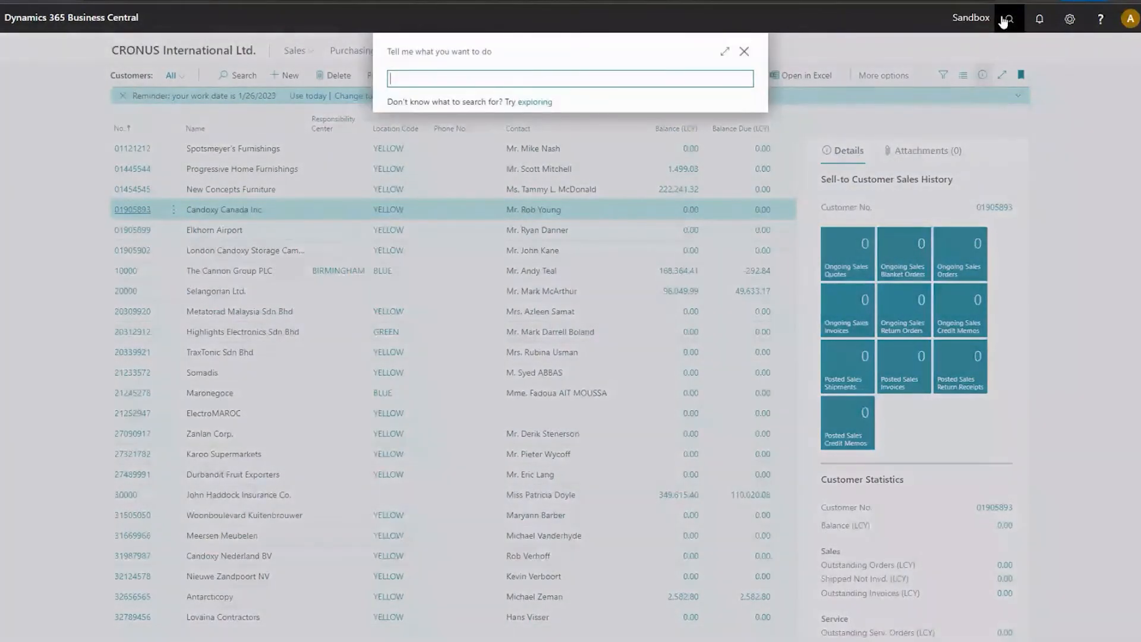
text(dimen co)
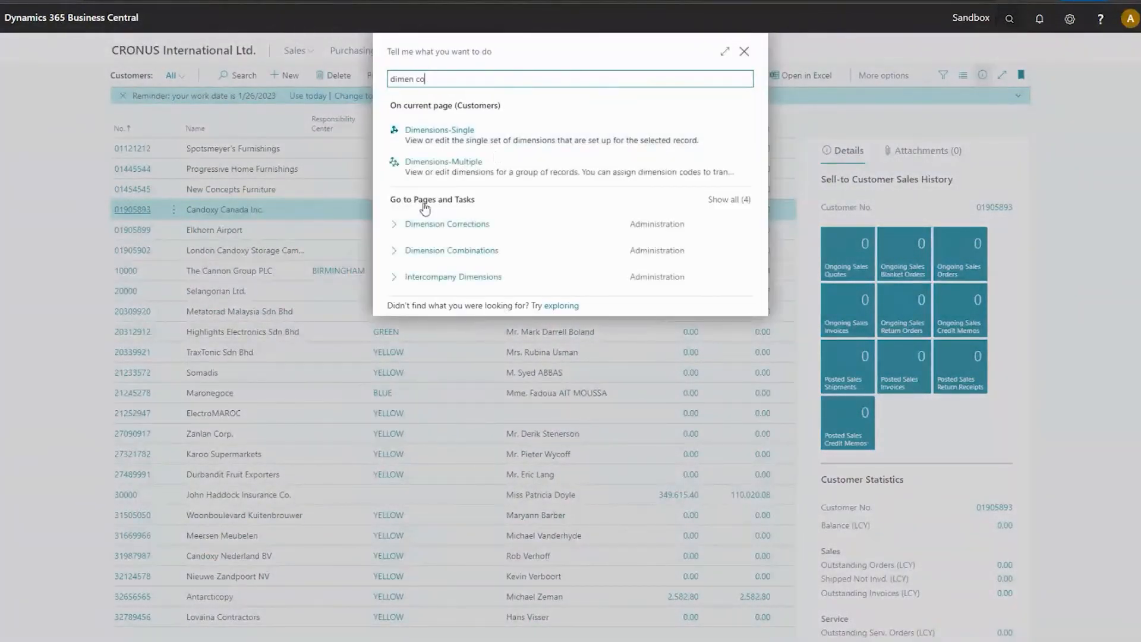
click(438, 224)
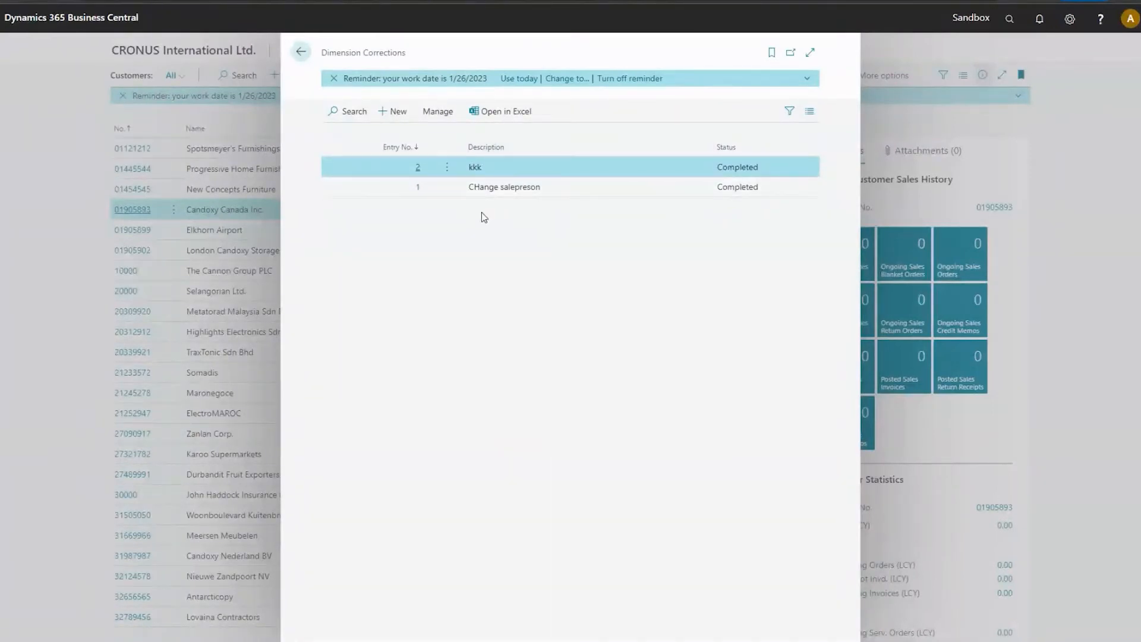
Examine the actions available for the "kkk" correction and close the Dimension Corrections page.
click(447, 167)
click(657, 255)
click(438, 112)
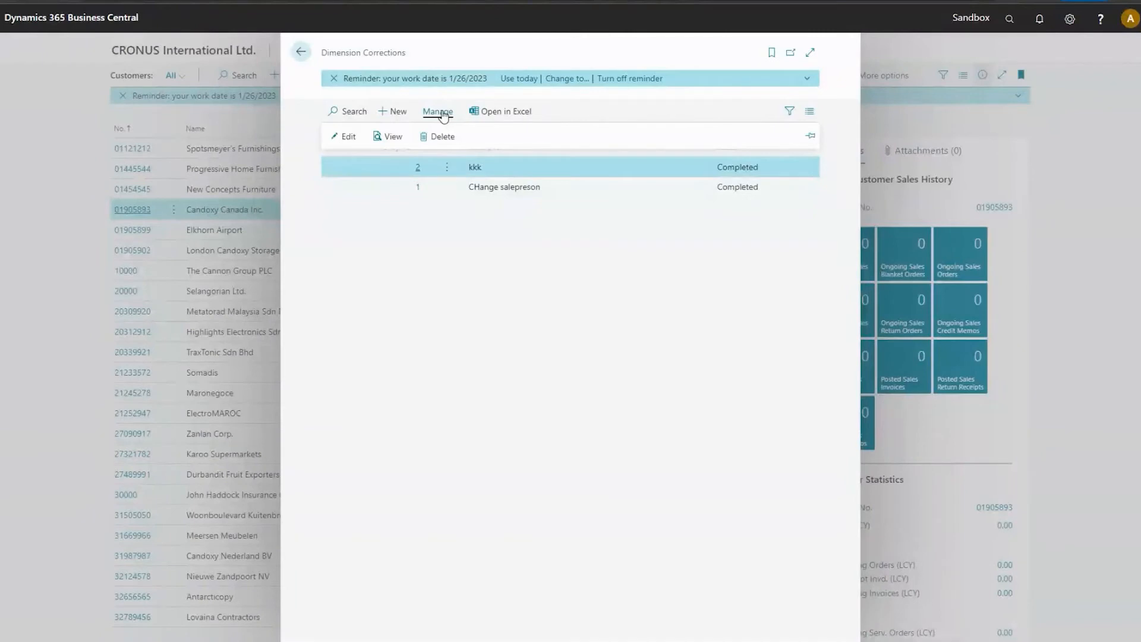
click(627, 282)
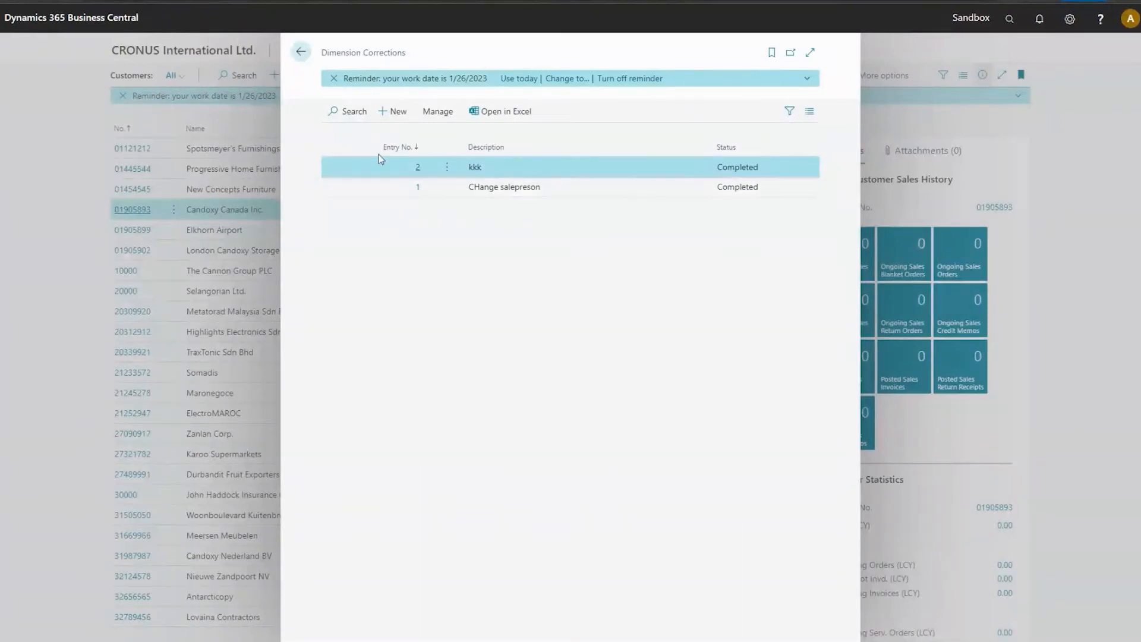
click(301, 53)
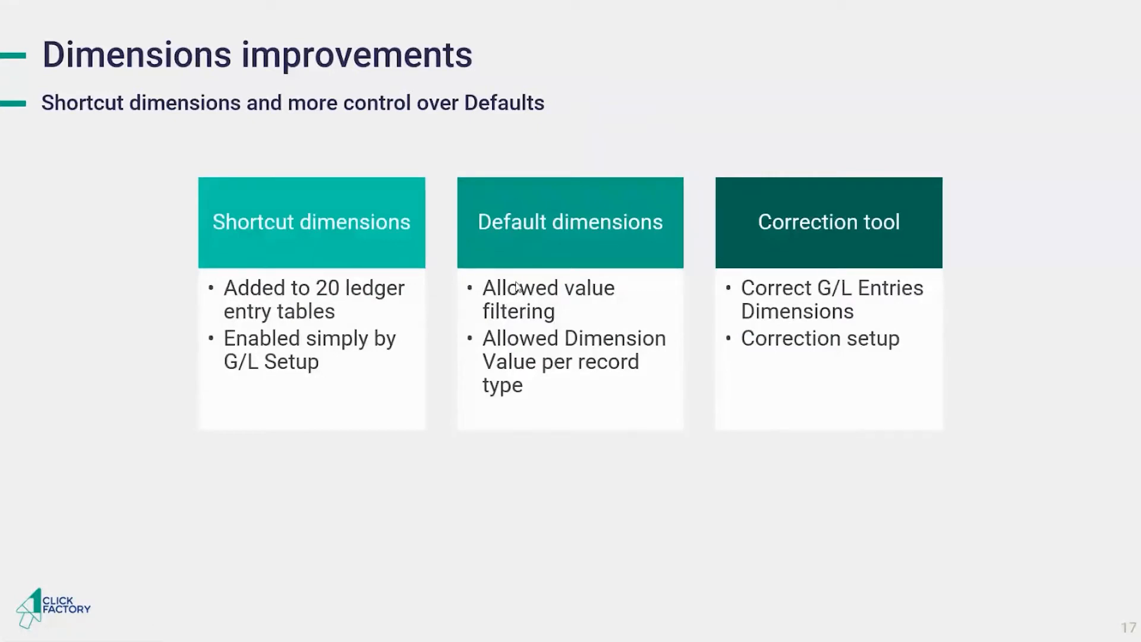
key(Right)
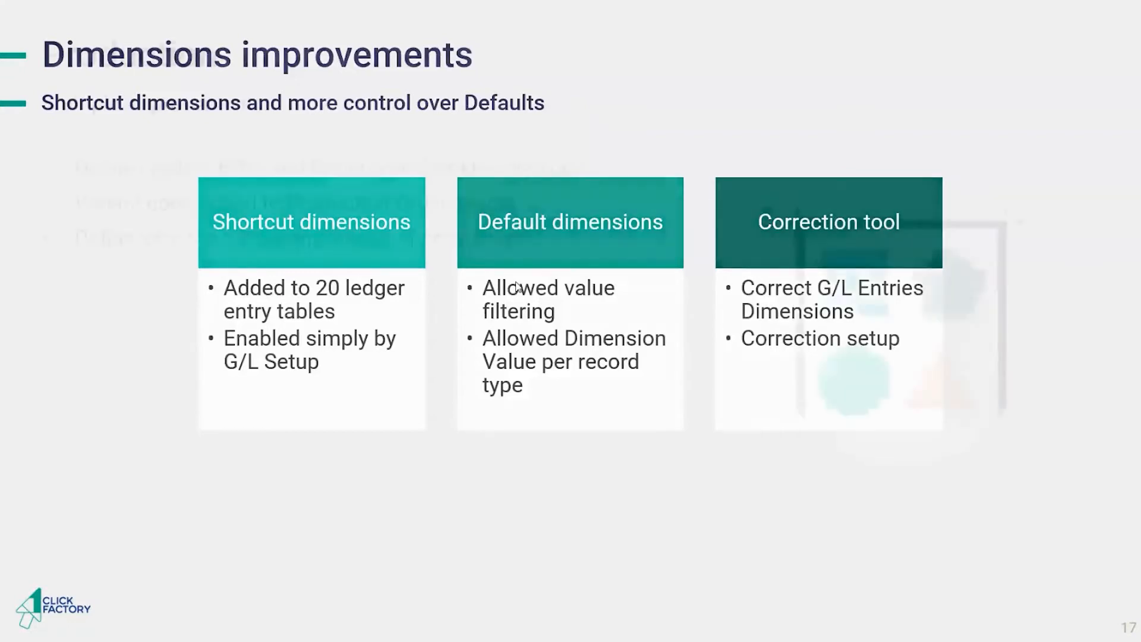
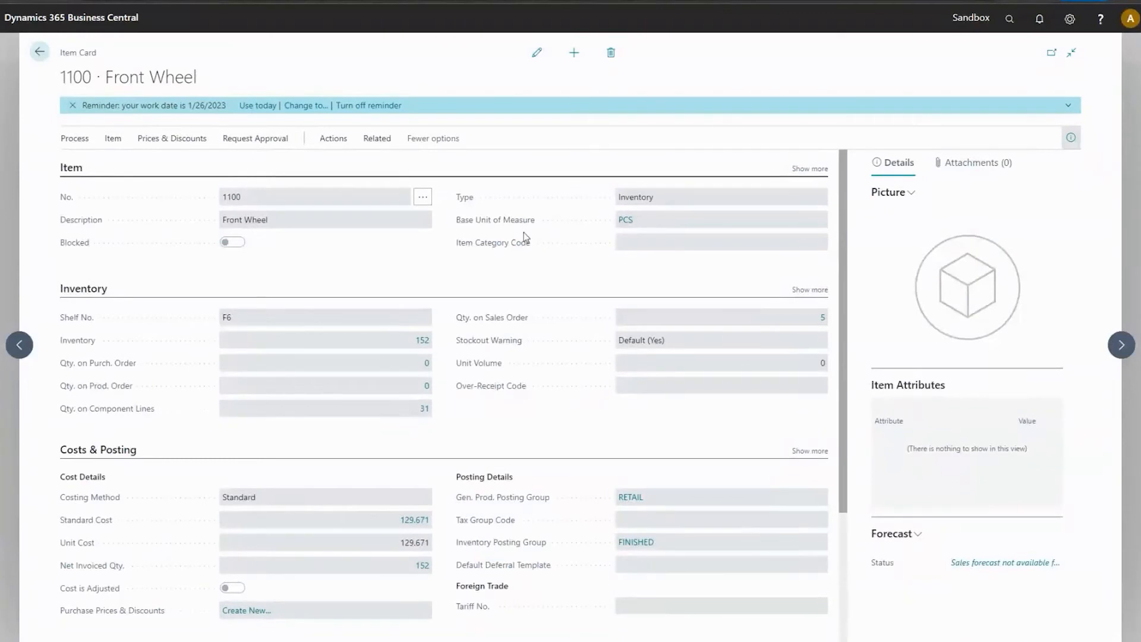
Check the stockkeeping units related to item 1100 Front Wheel and return to its item card.
click(377, 141)
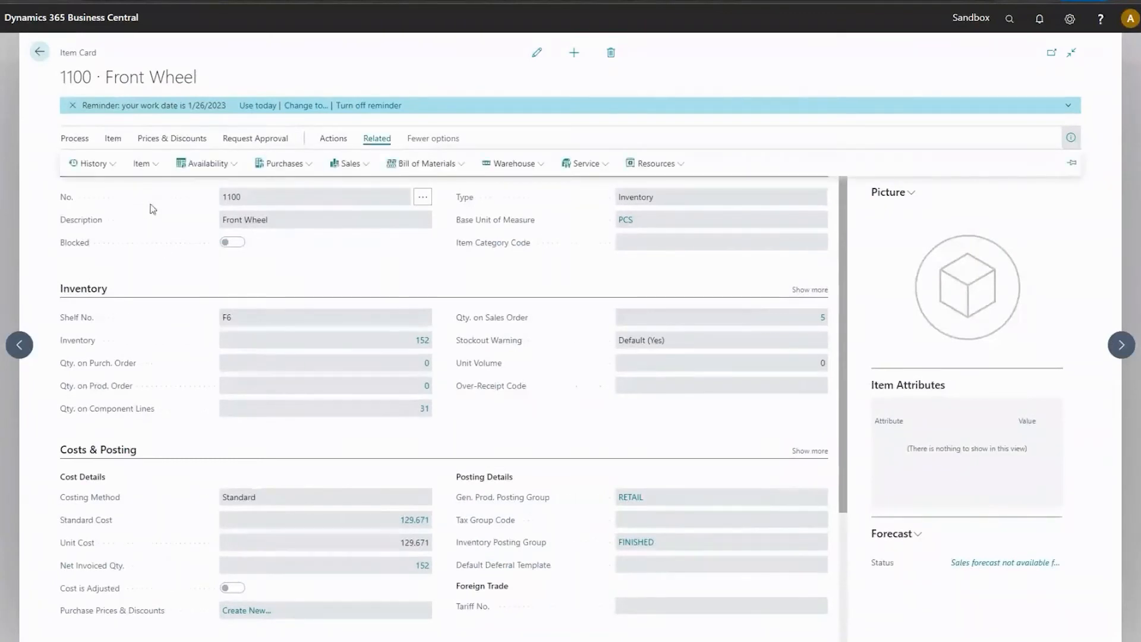
click(148, 164)
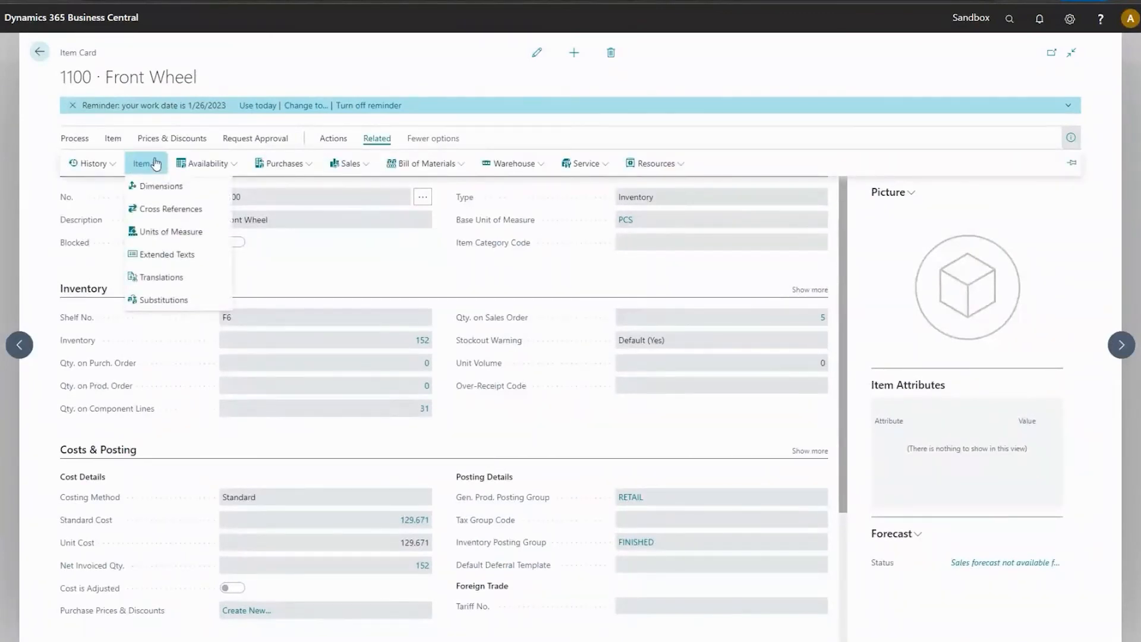
click(111, 141)
click(75, 140)
click(112, 142)
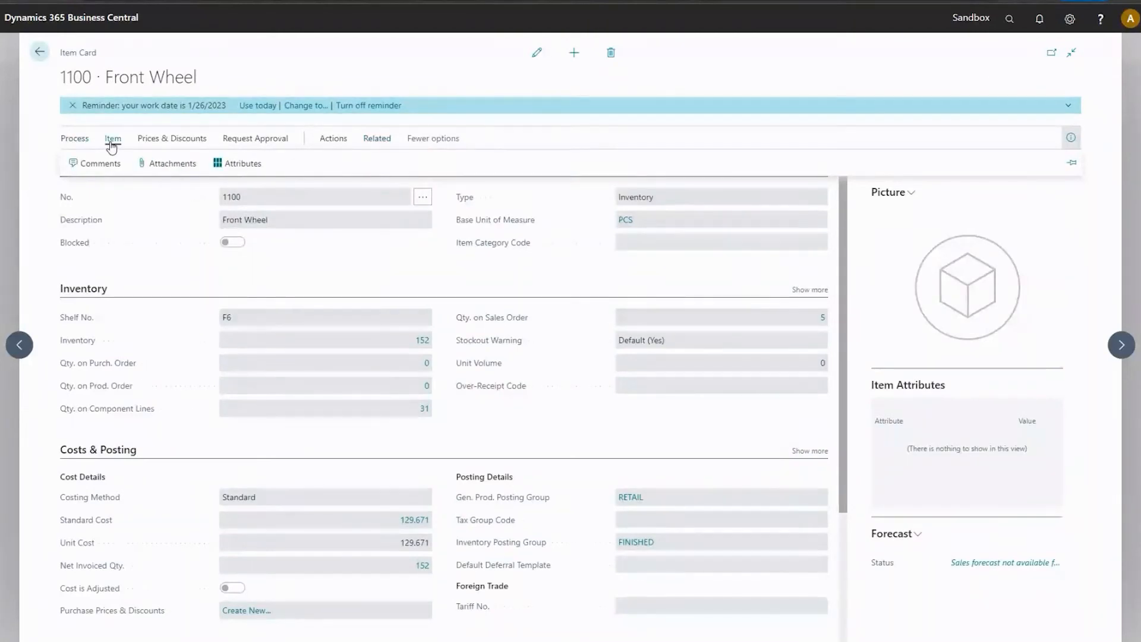
click(334, 140)
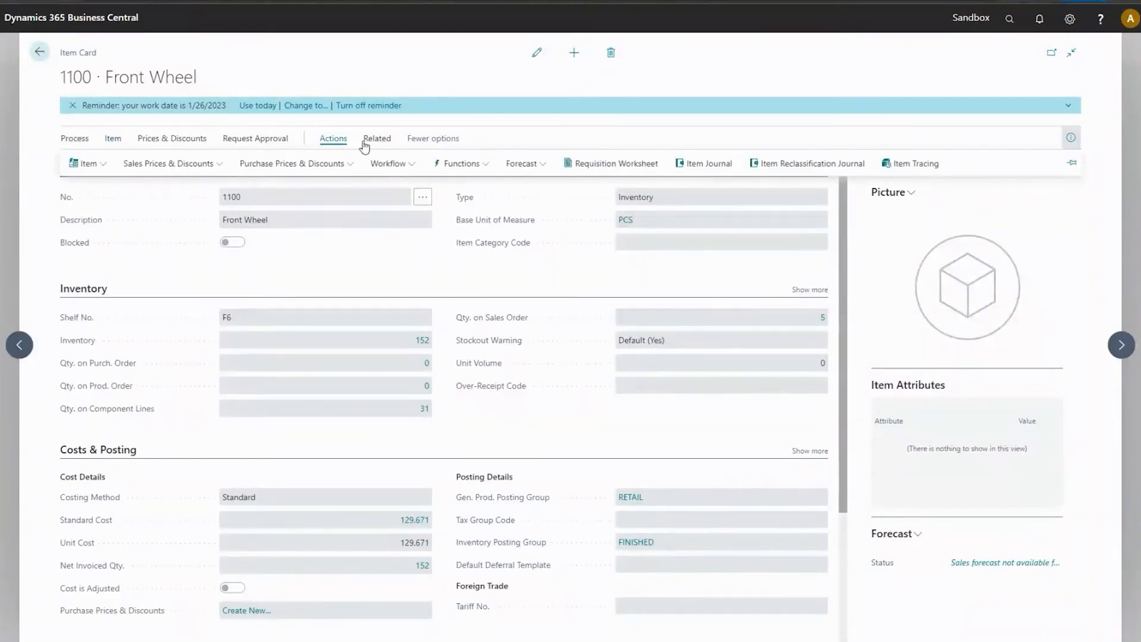
click(363, 140)
click(498, 162)
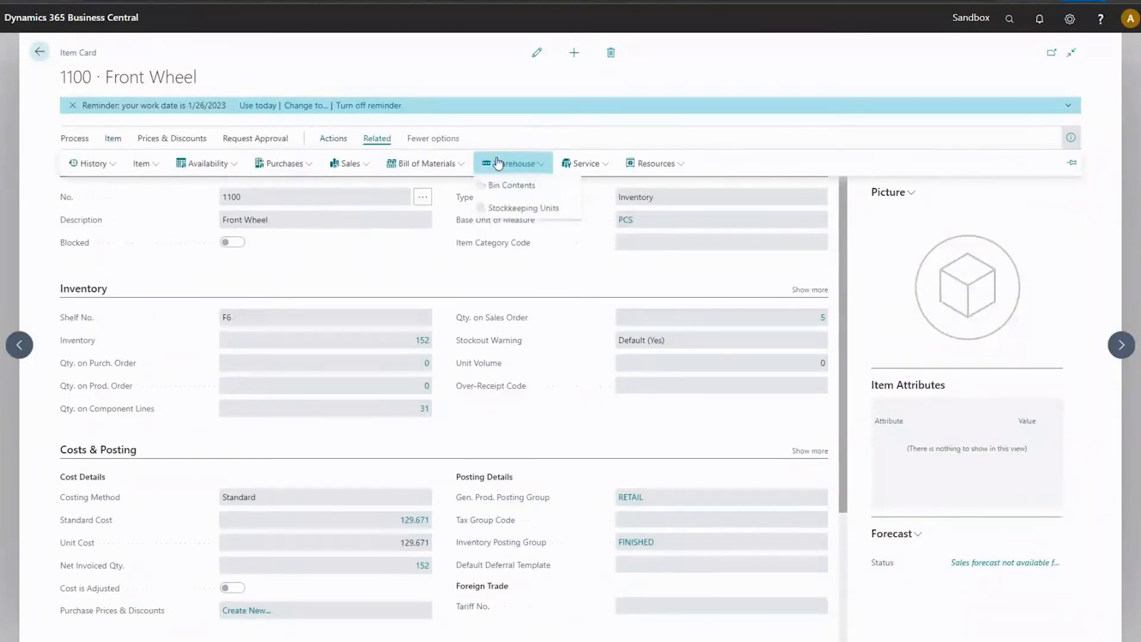
click(513, 210)
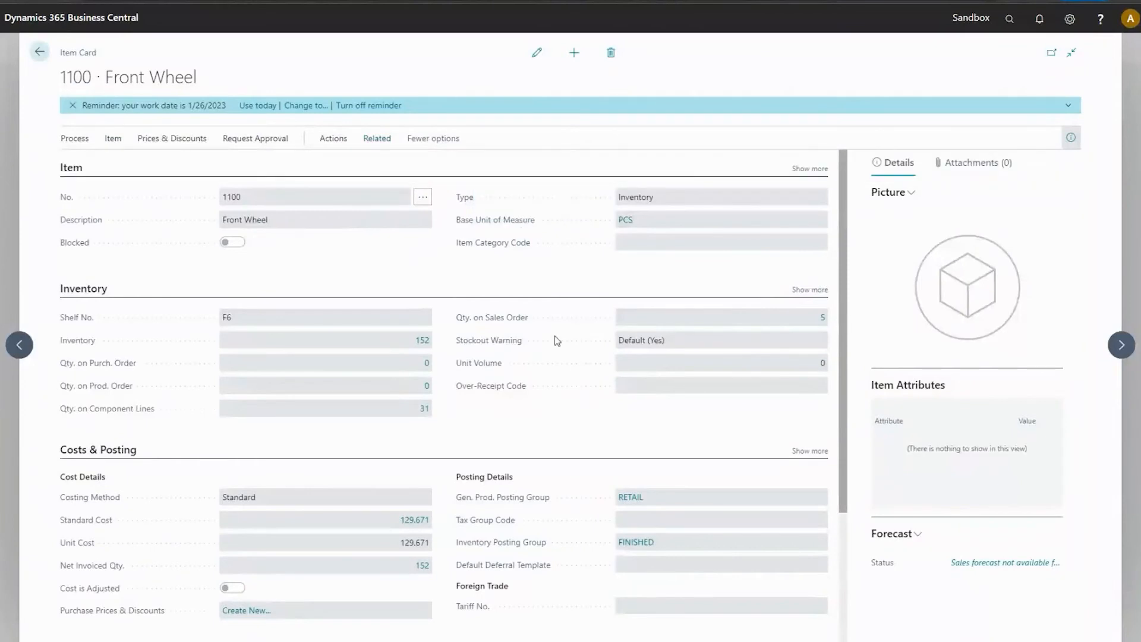
click(39, 52)
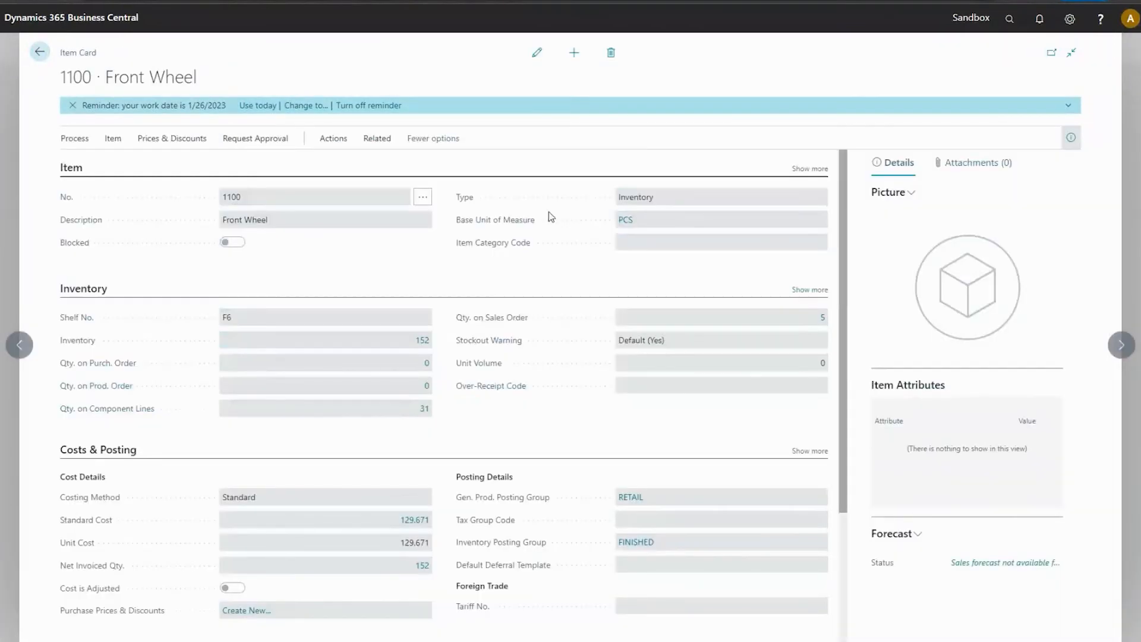
View the item variants of item 1100 Front Wheel and return to its item card.
click(361, 141)
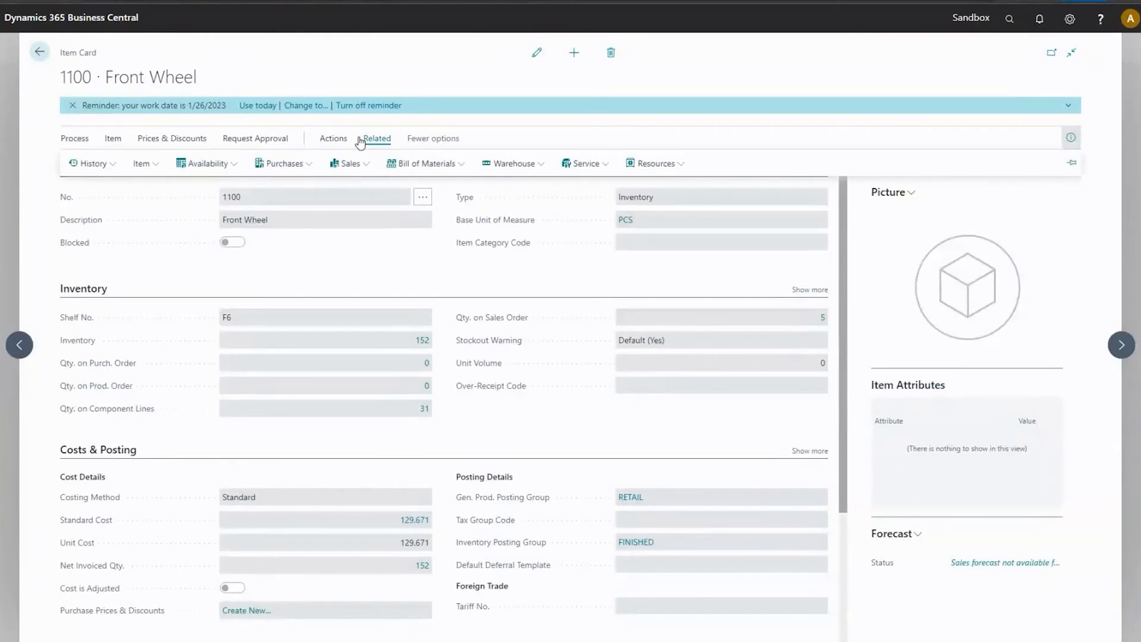
click(152, 168)
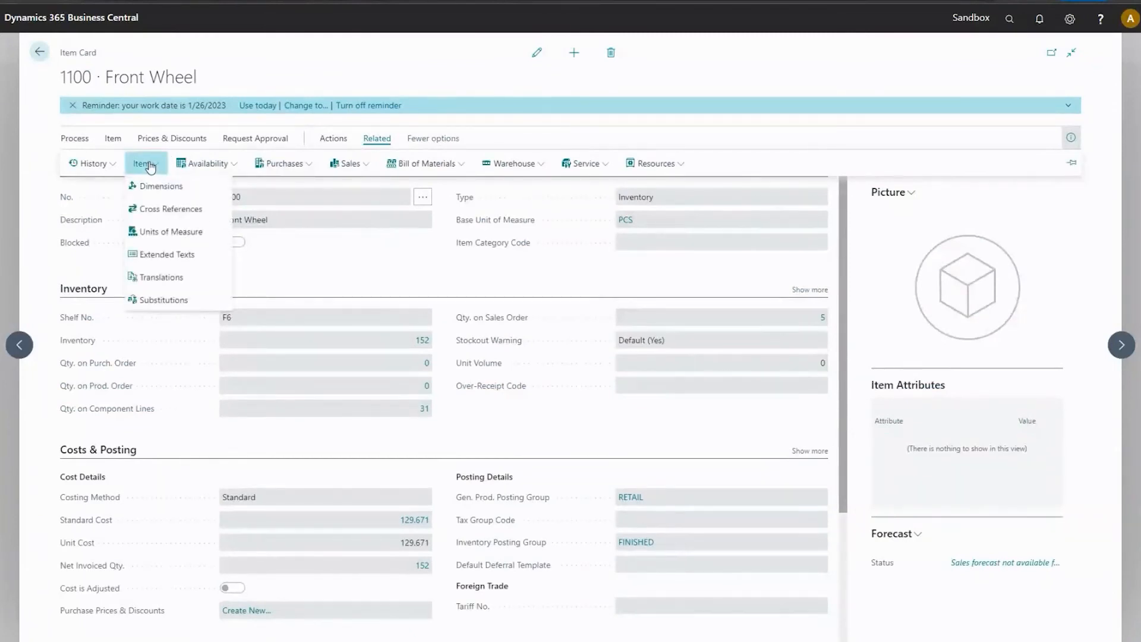
click(83, 168)
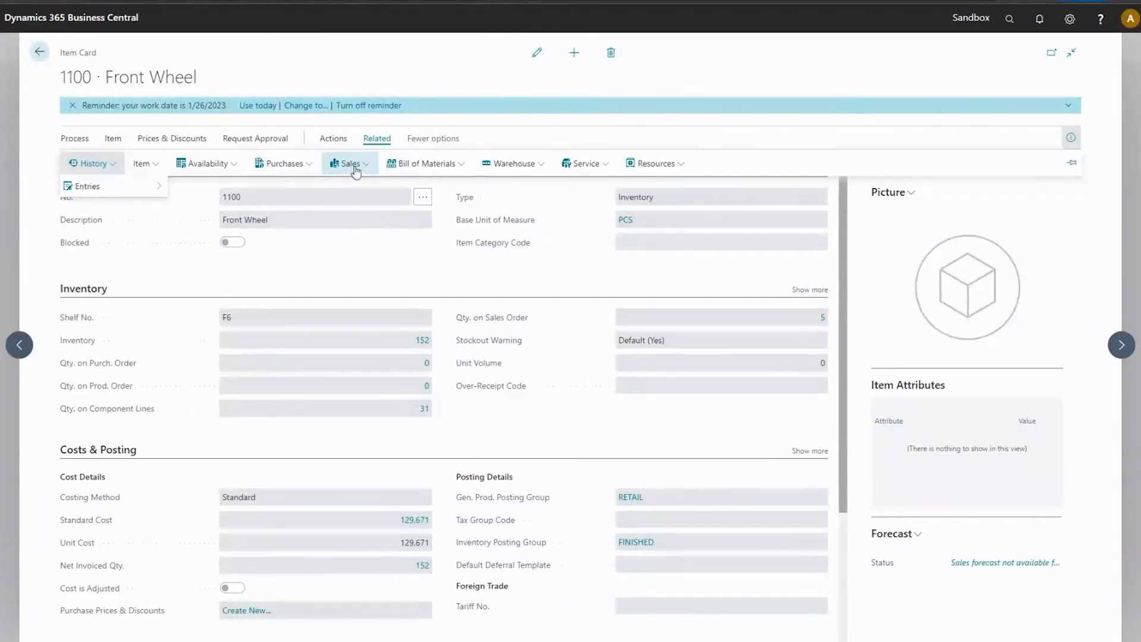
click(334, 138)
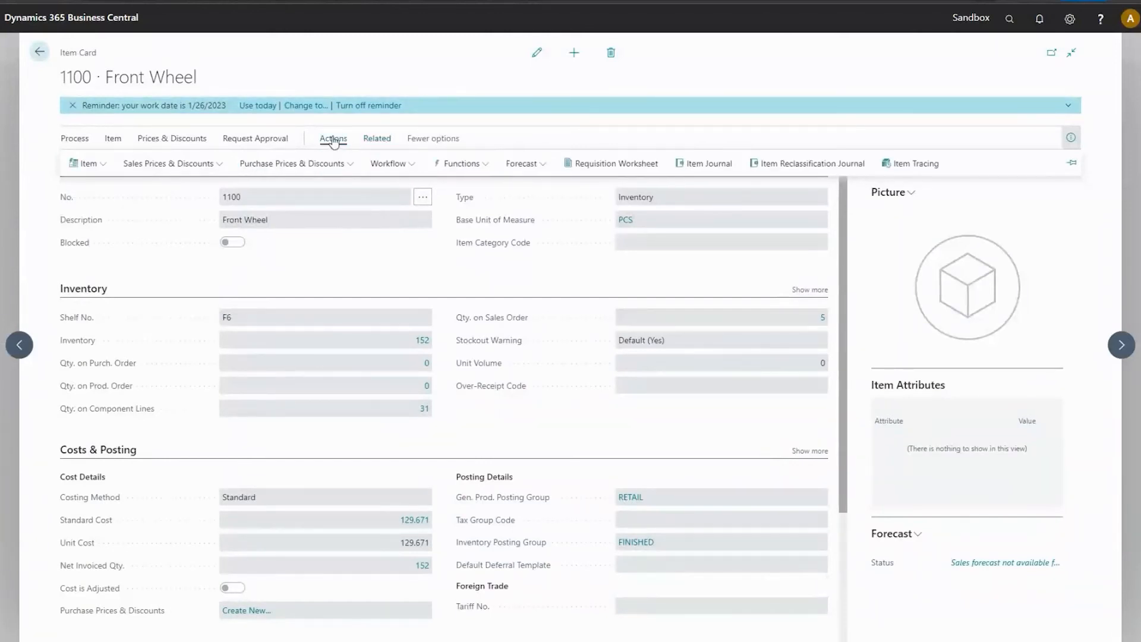
click(86, 162)
click(87, 186)
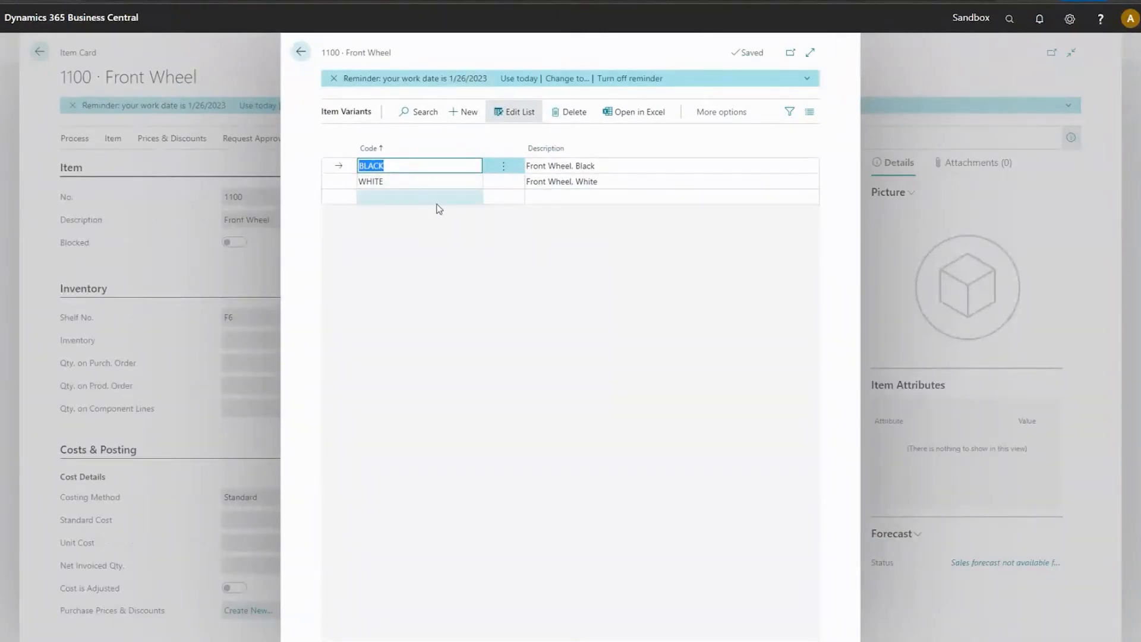
click(300, 56)
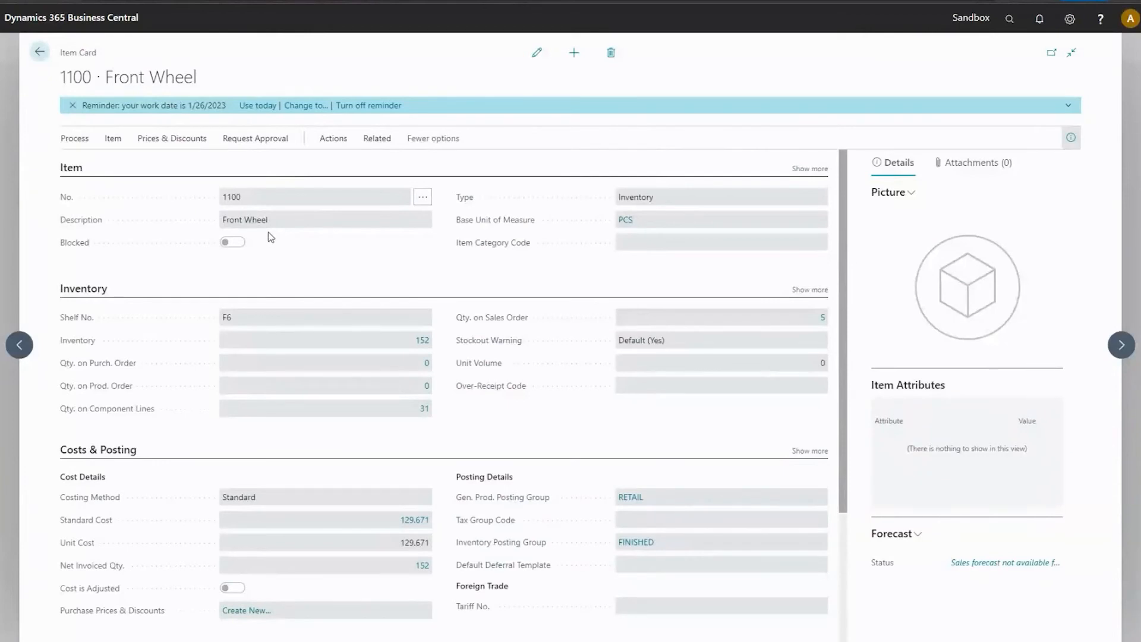
Create stockkeeping units for item 1100 with Create Per set to Variant.
click(376, 138)
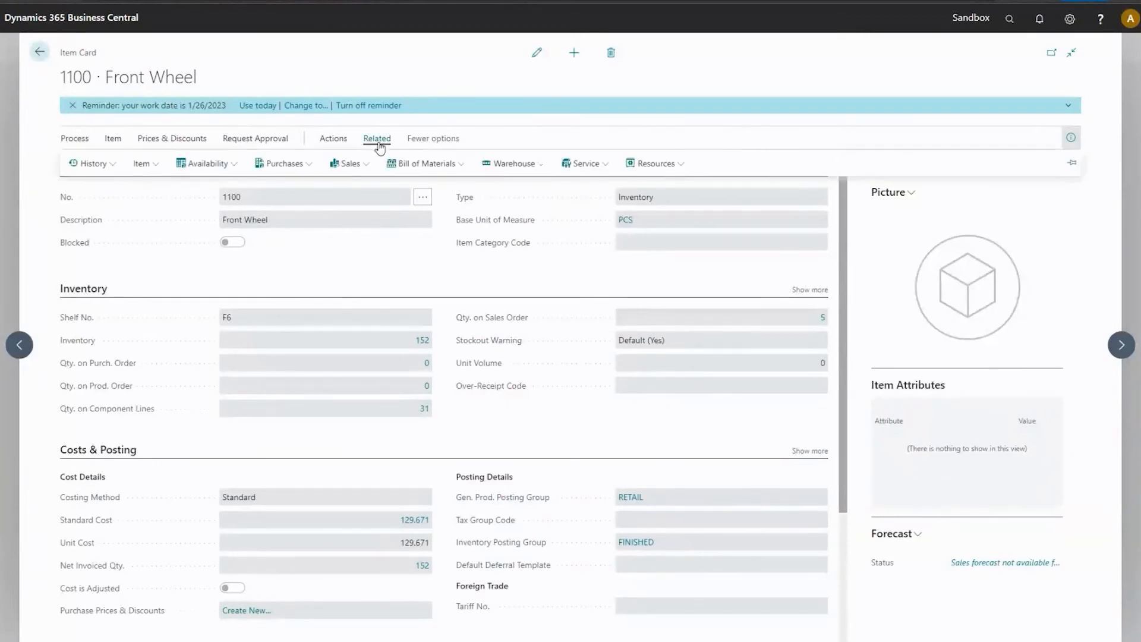
click(511, 167)
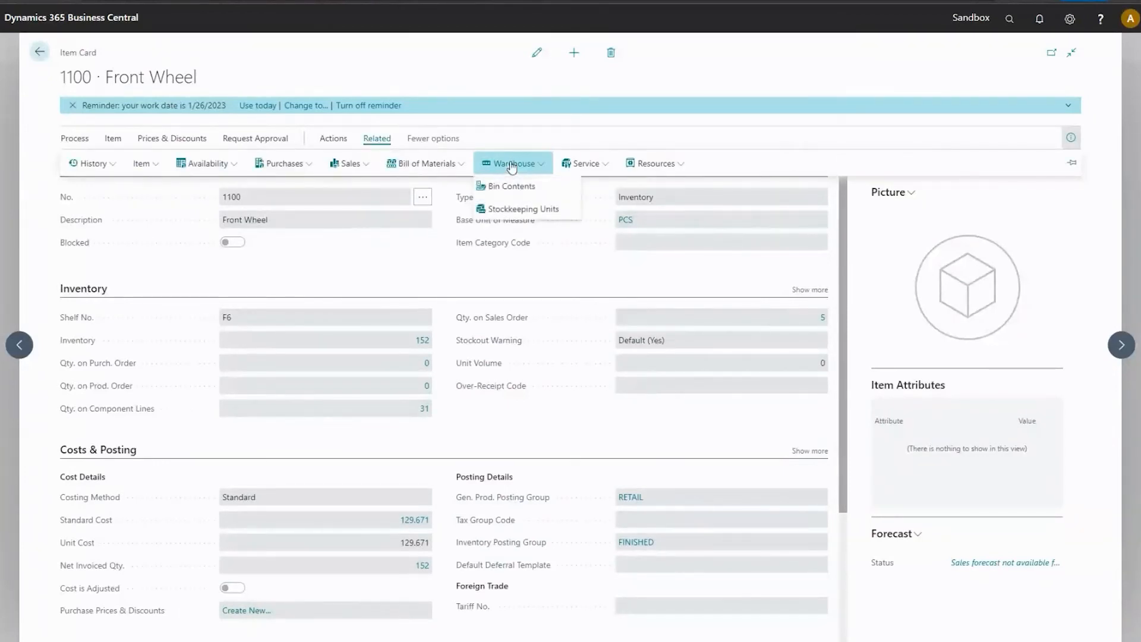
click(343, 142)
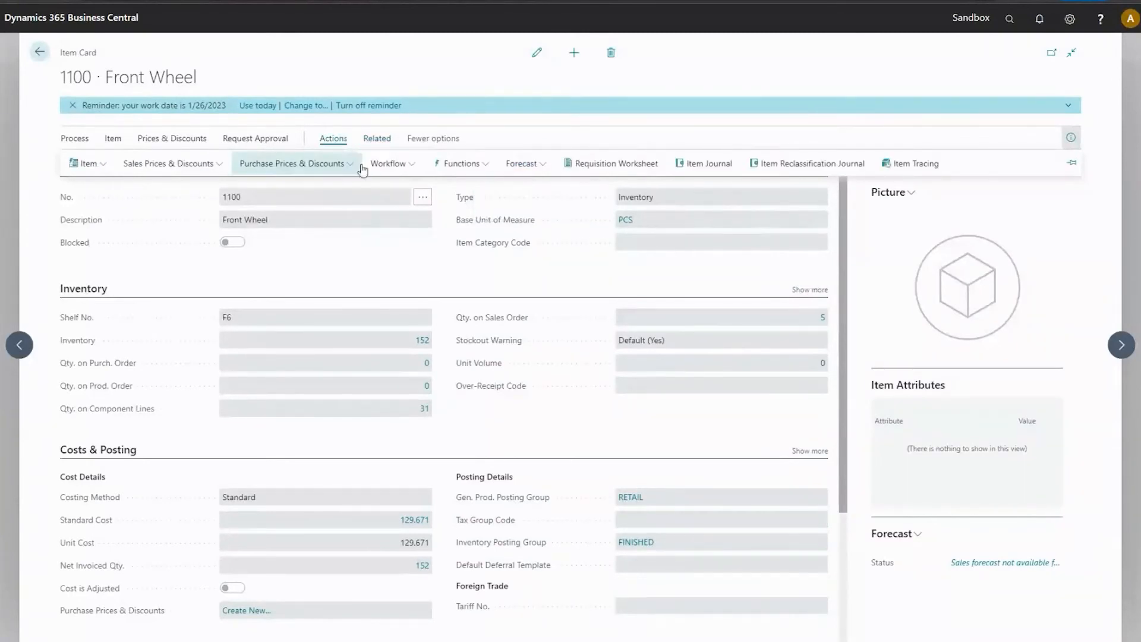
click(461, 163)
click(472, 186)
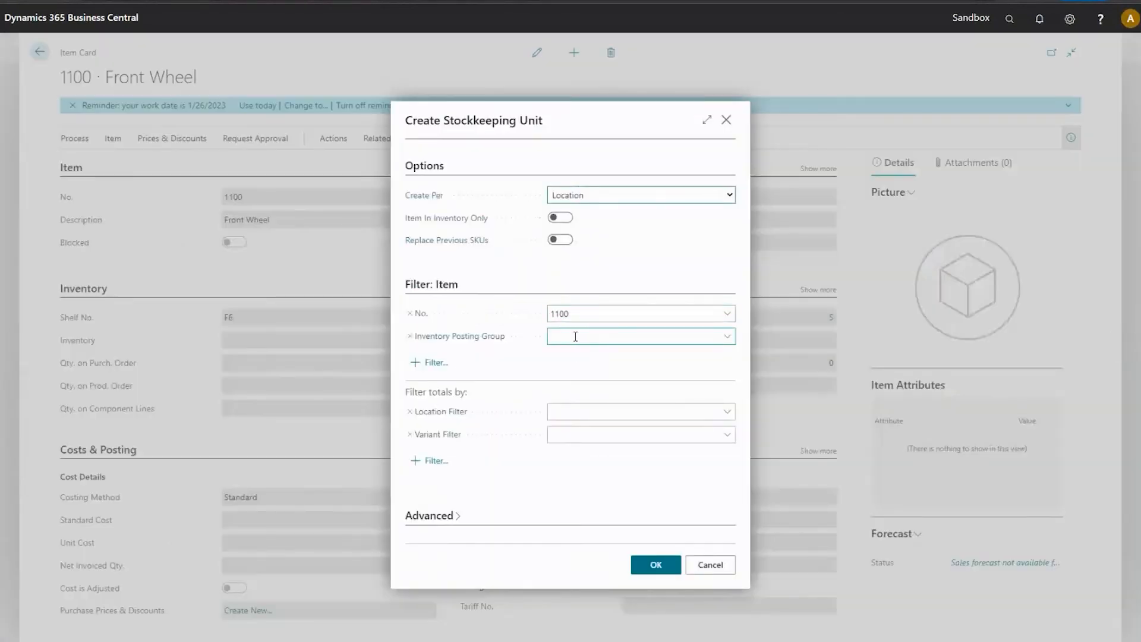
click(613, 195)
click(613, 221)
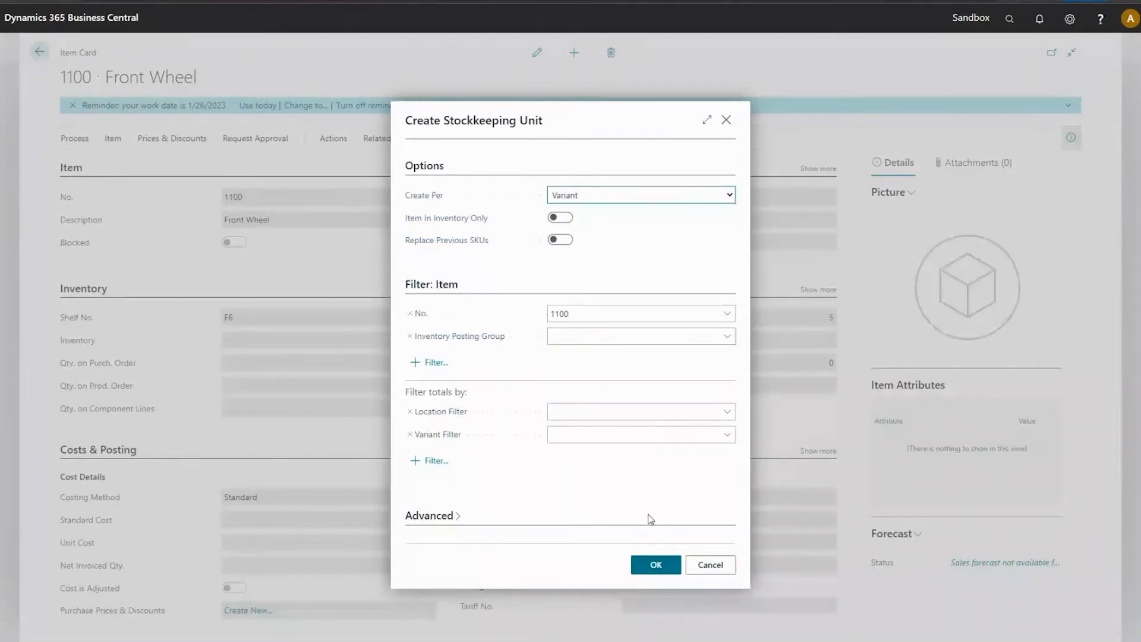
click(656, 564)
key(Return)
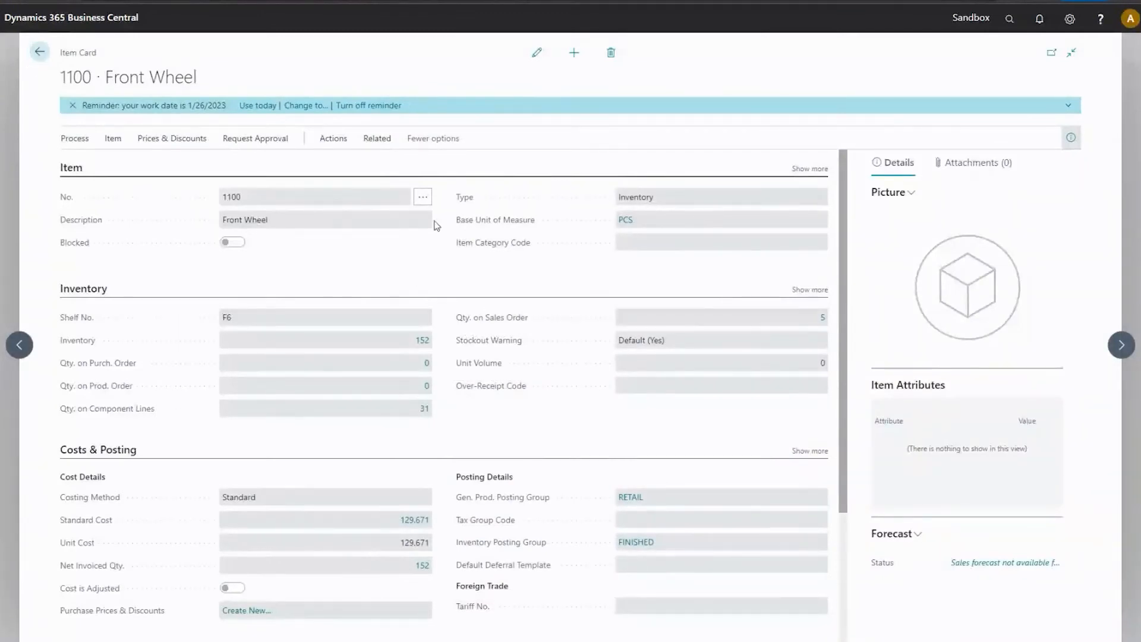
Open the stockkeeping units of item 1100, edit the BLACK variant's card, and expand its Replenishment section.
click(378, 142)
click(516, 163)
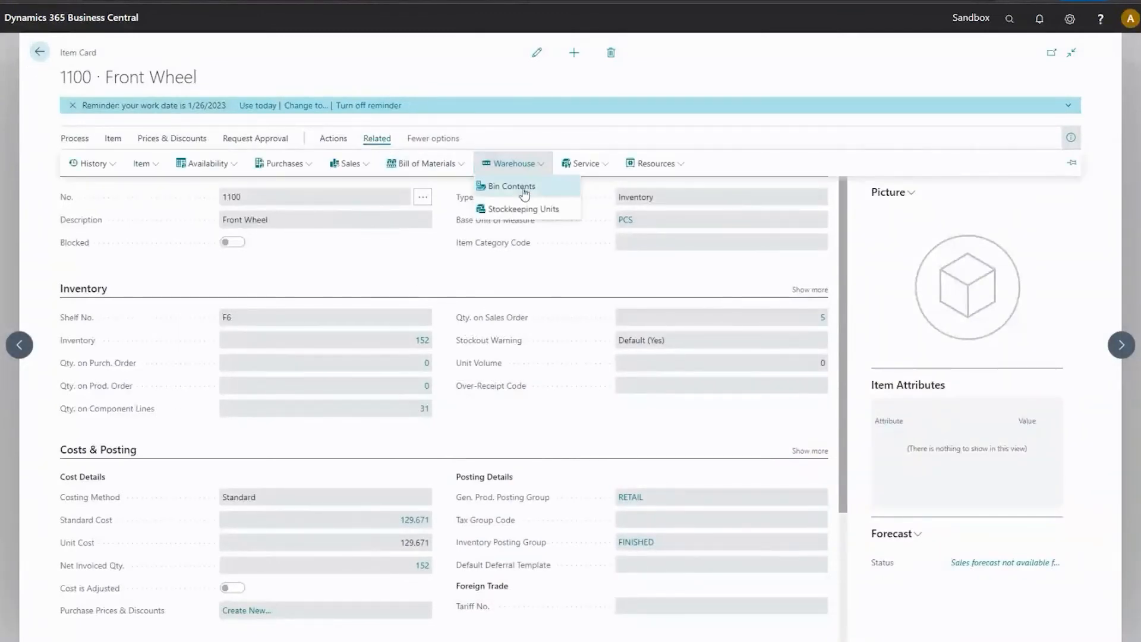
click(509, 206)
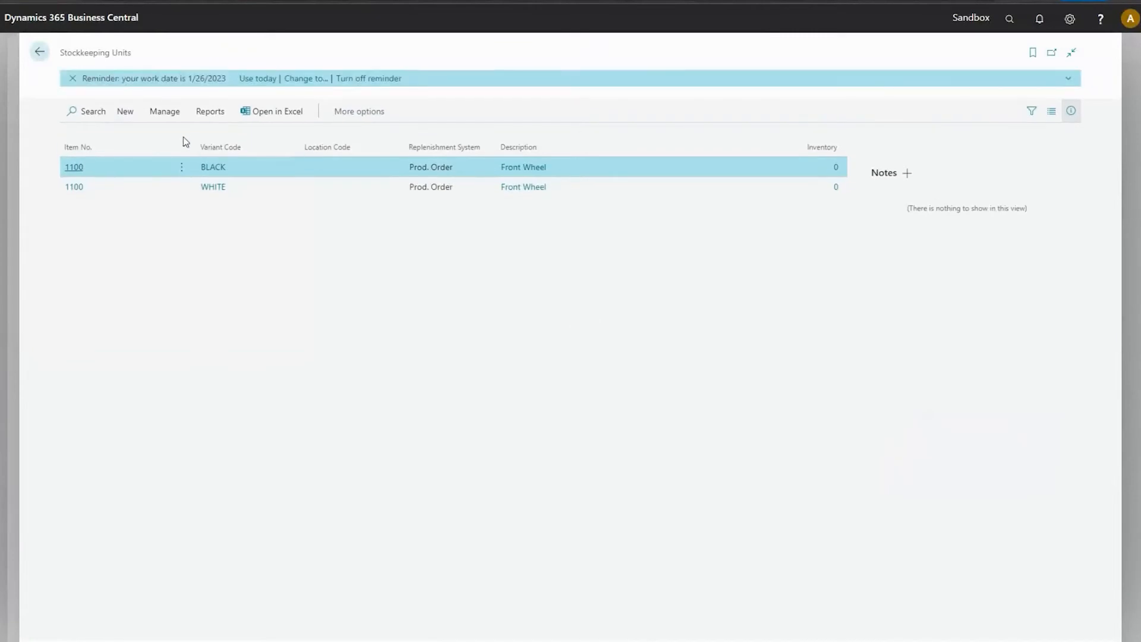
click(166, 112)
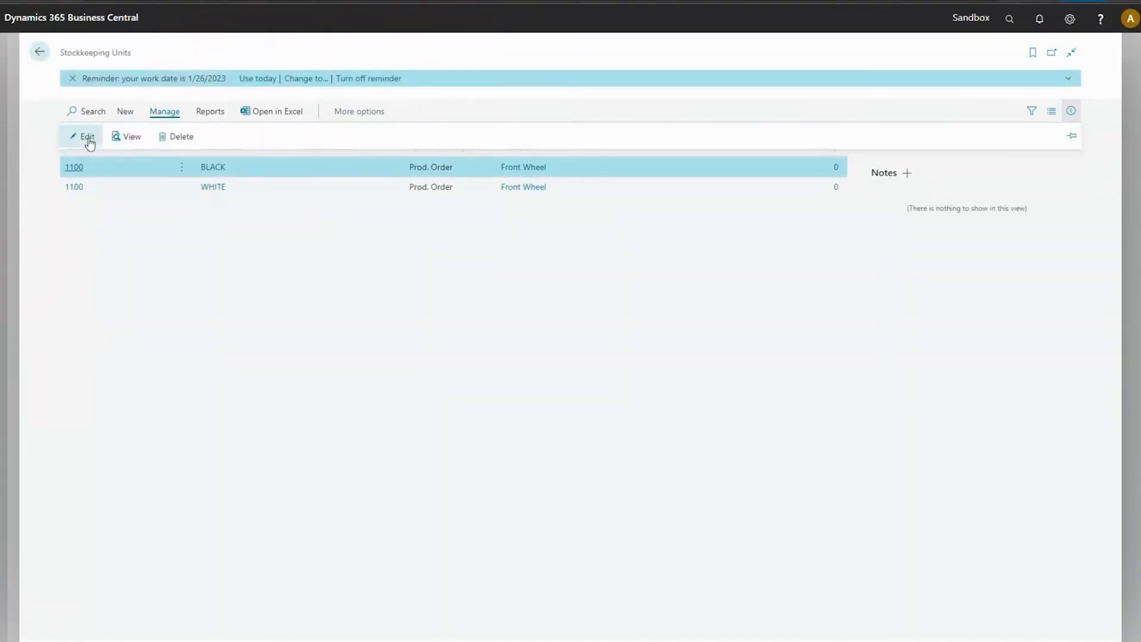
click(84, 140)
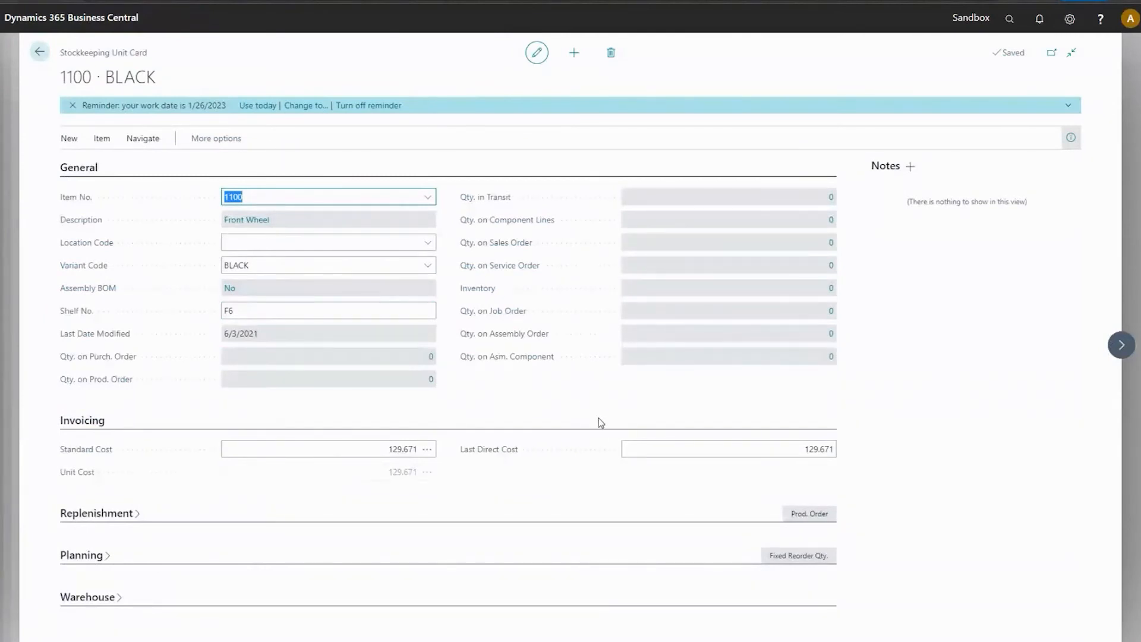
click(808, 516)
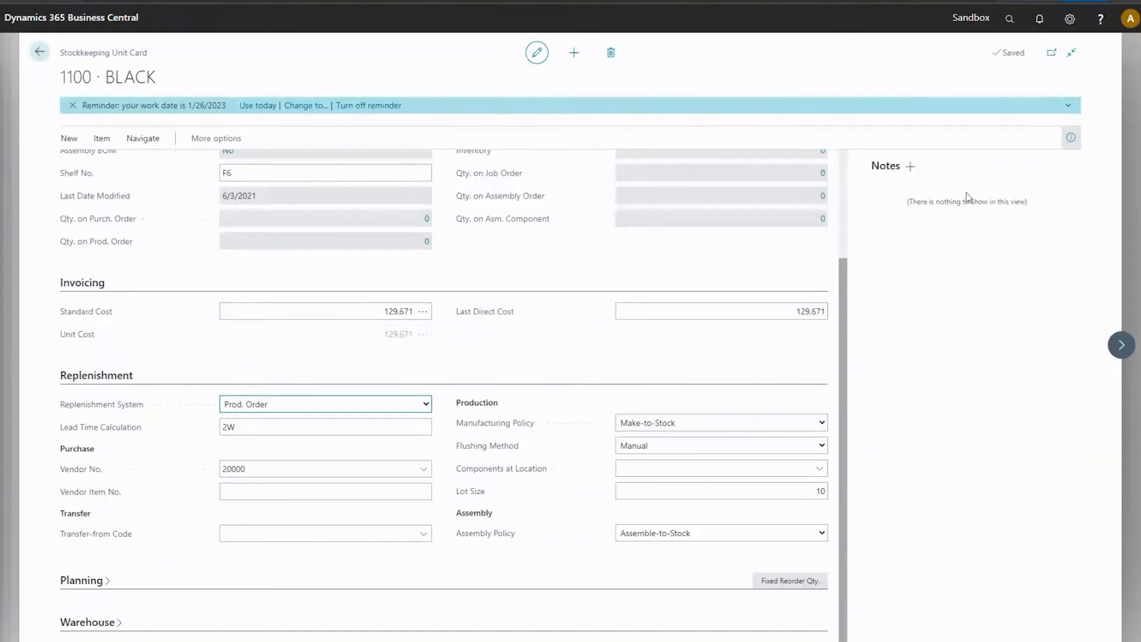
Personalize the Stockkeeping Unit Card by adding the Routing No. and Production BOM No. fields below Lot Size in the Production group.
click(1070, 18)
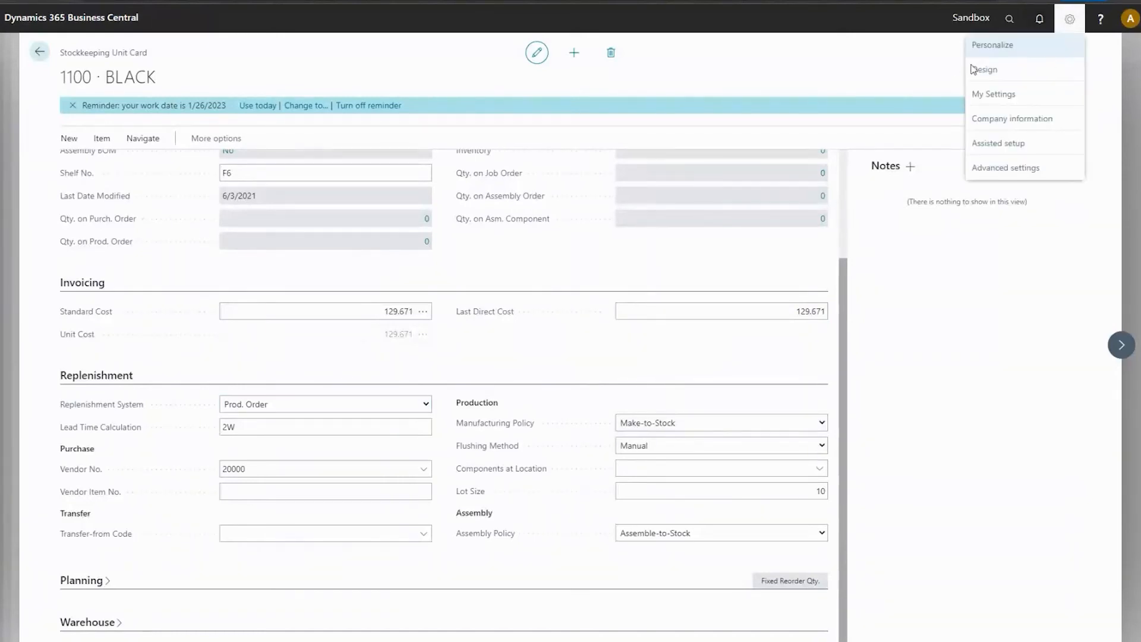
click(992, 45)
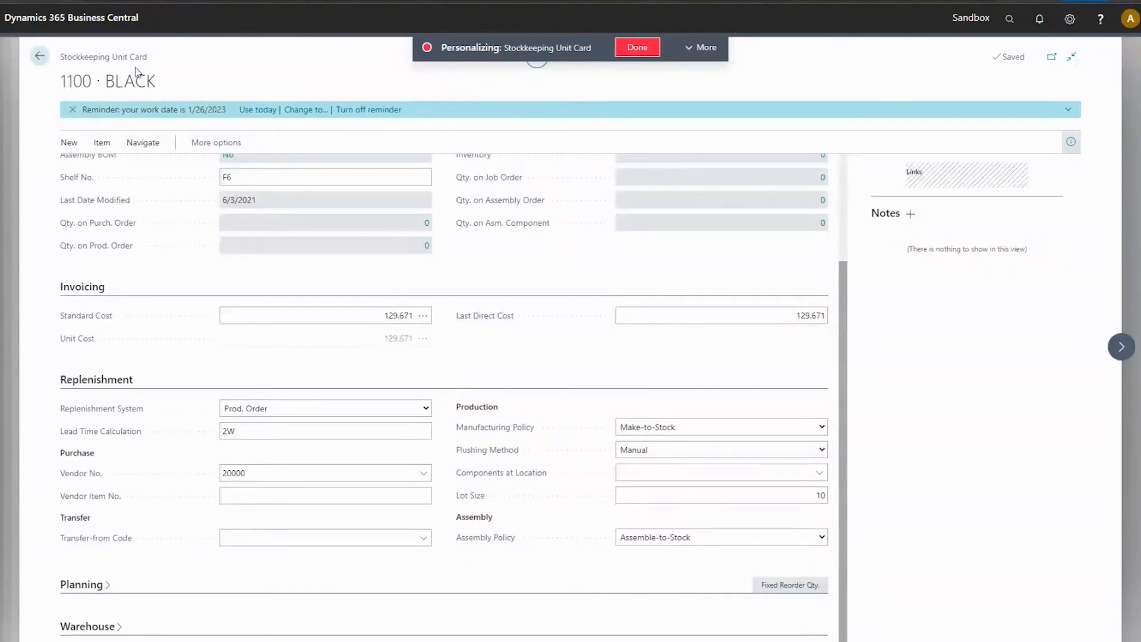
click(701, 47)
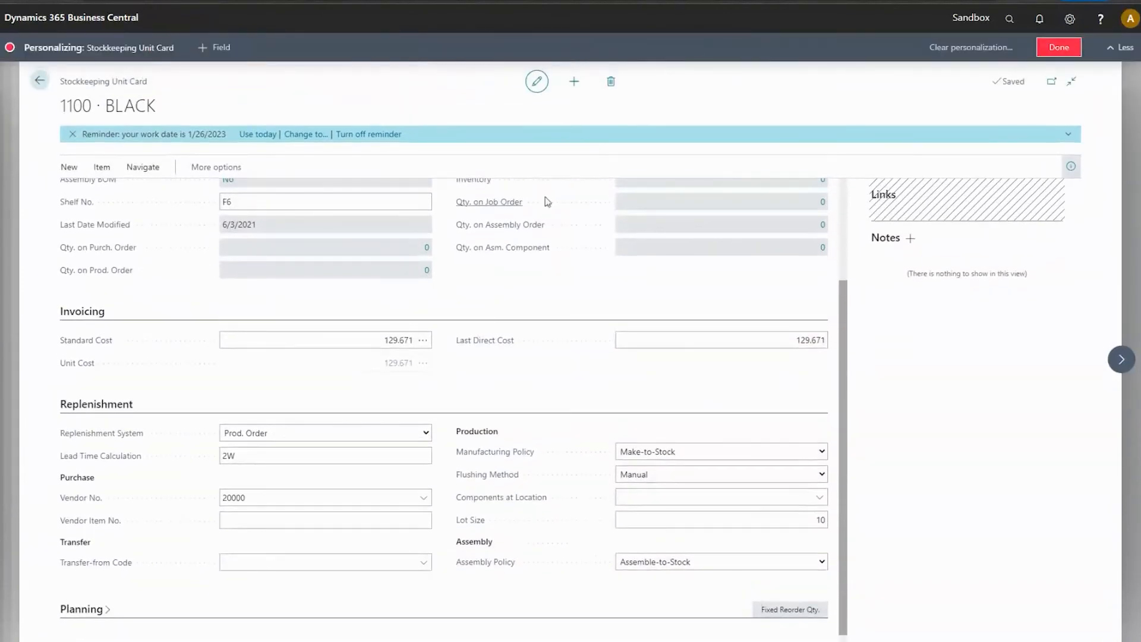
drag(1016, 173, 487, 534)
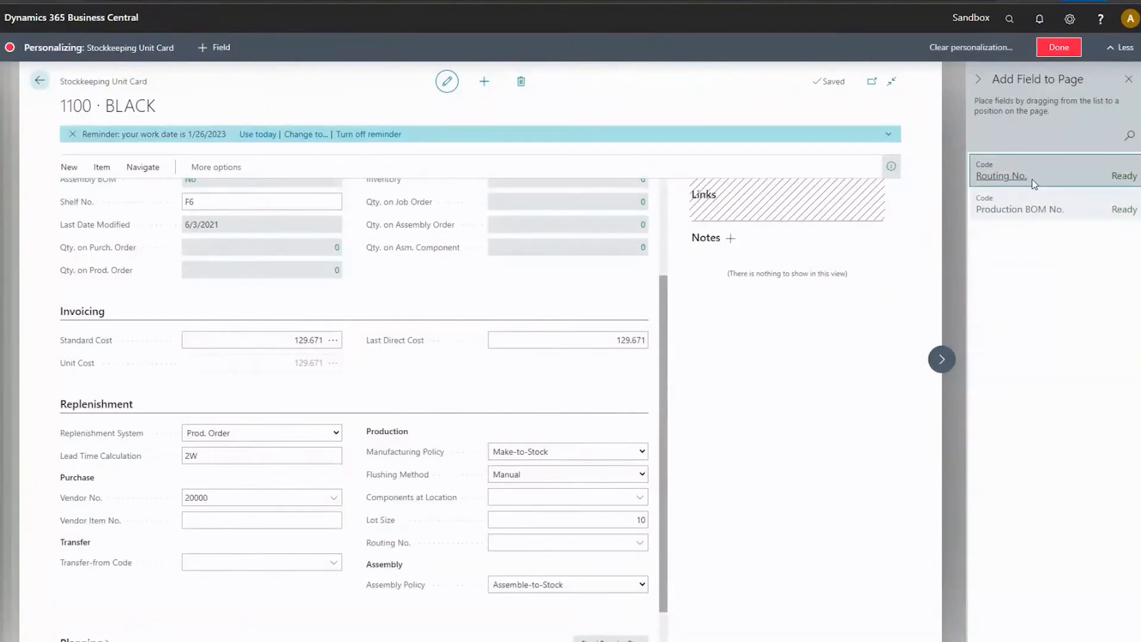
drag(1033, 212, 512, 559)
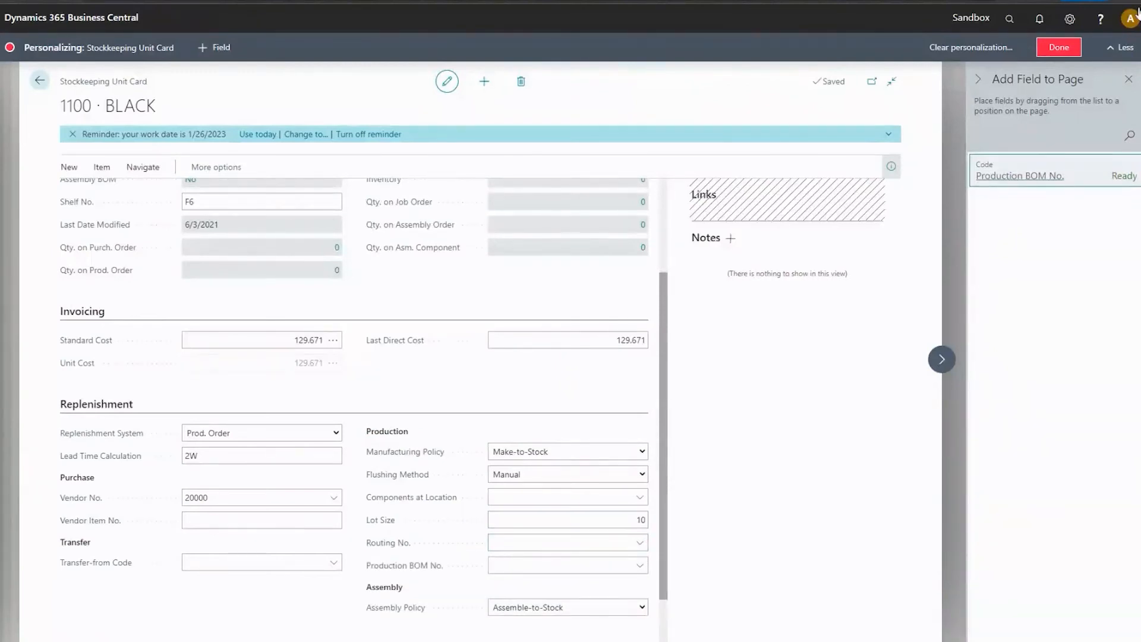
click(1059, 47)
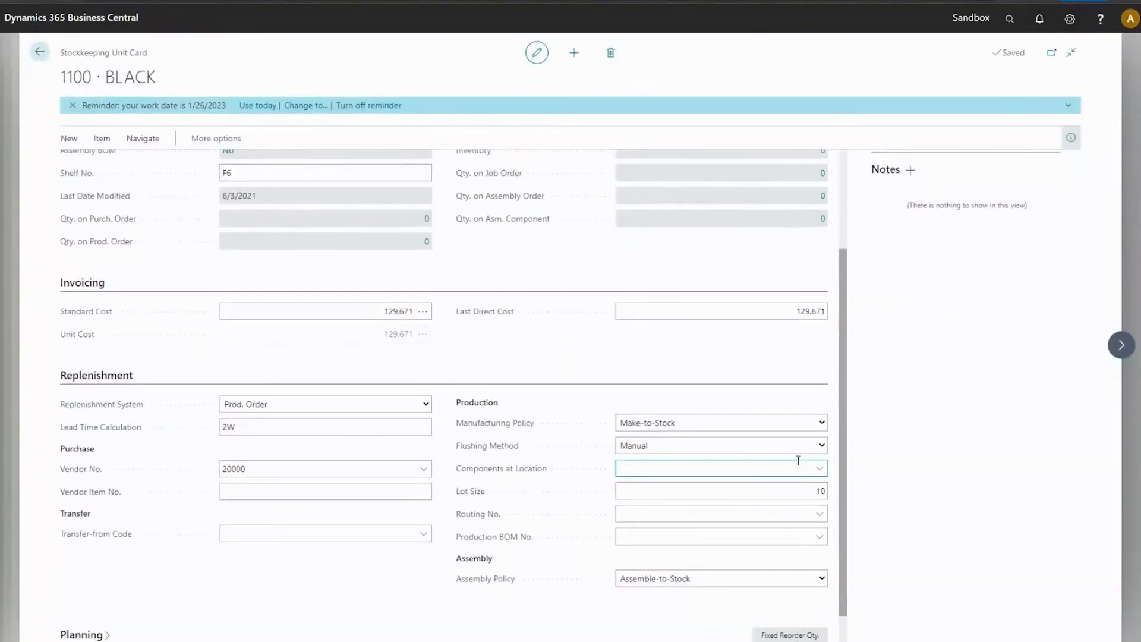
Set both Routing No. and Production BOM No. to 1100 (Front Wheel) on the BLACK stockkeeping unit.
click(819, 515)
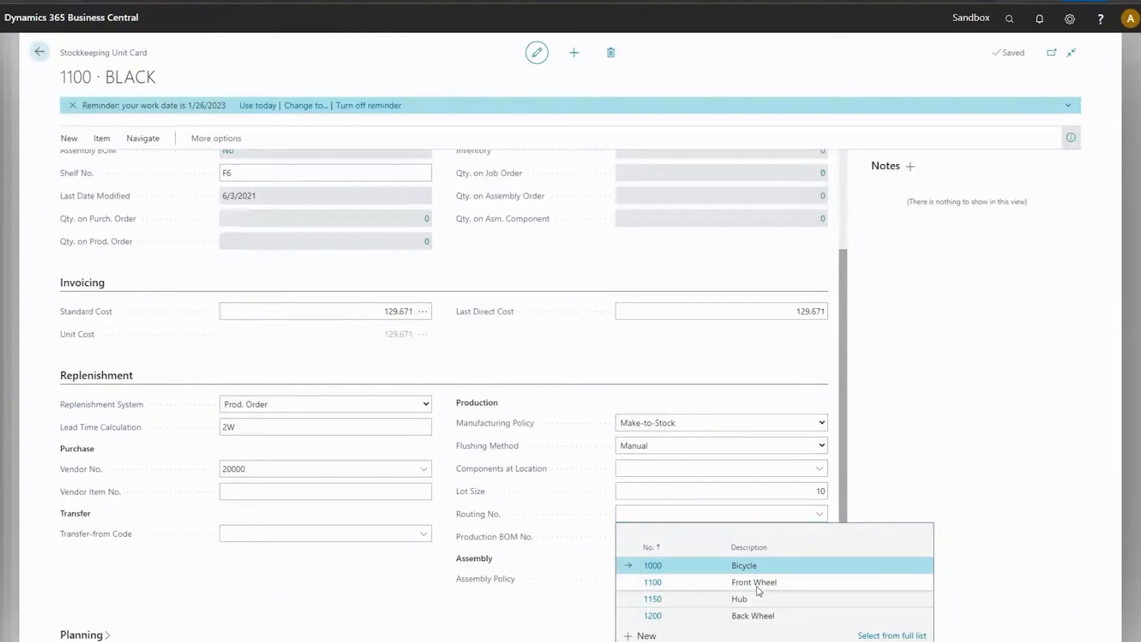
click(758, 584)
click(819, 538)
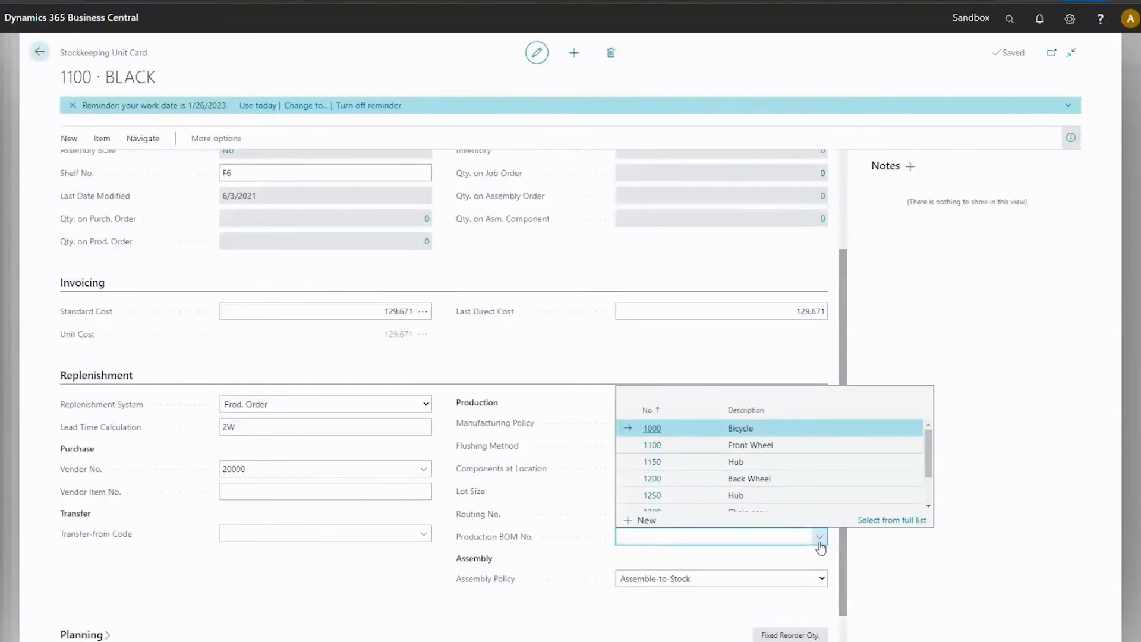
click(754, 446)
click(703, 515)
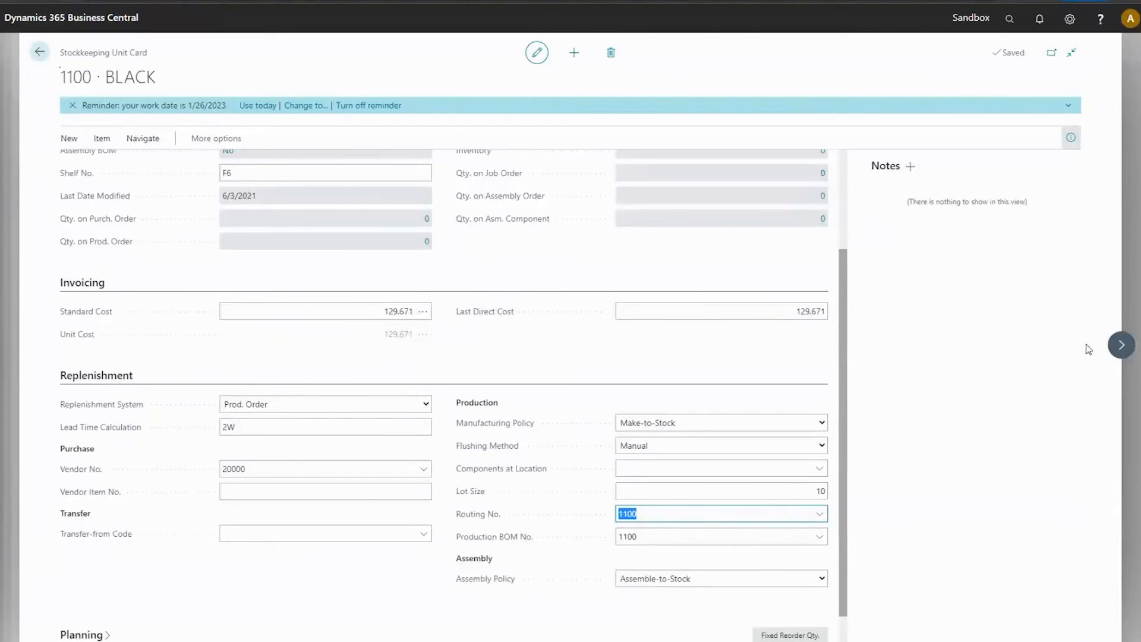
Set both Routing No. and Production BOM No. to 1100 (Front Wheel) on the WHITE variant's stockkeeping unit card.
click(1121, 345)
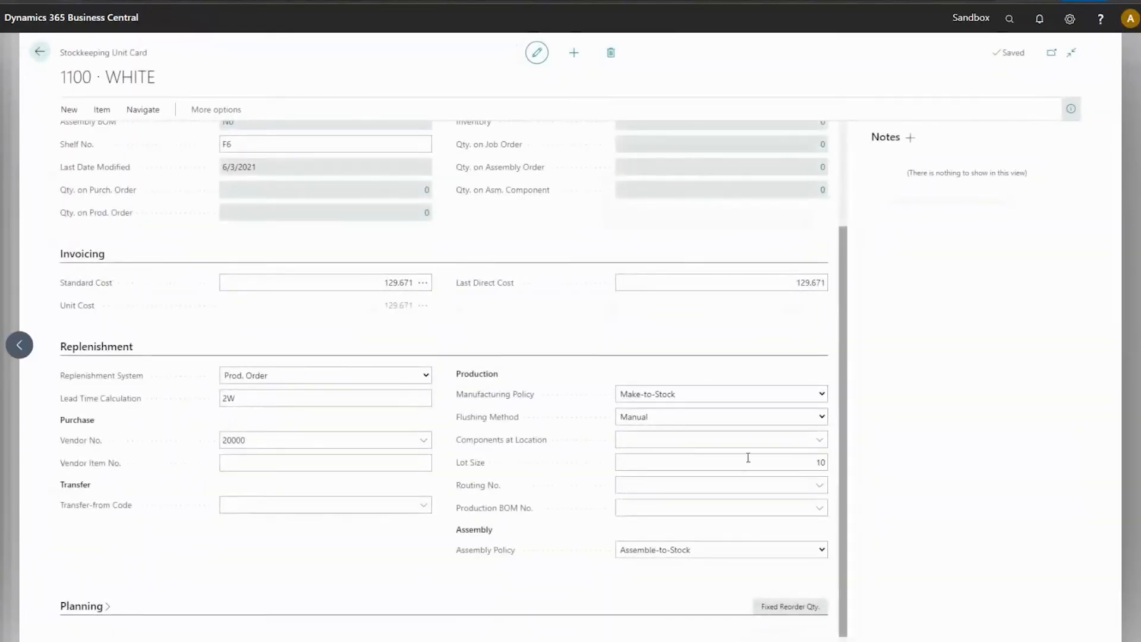
click(719, 486)
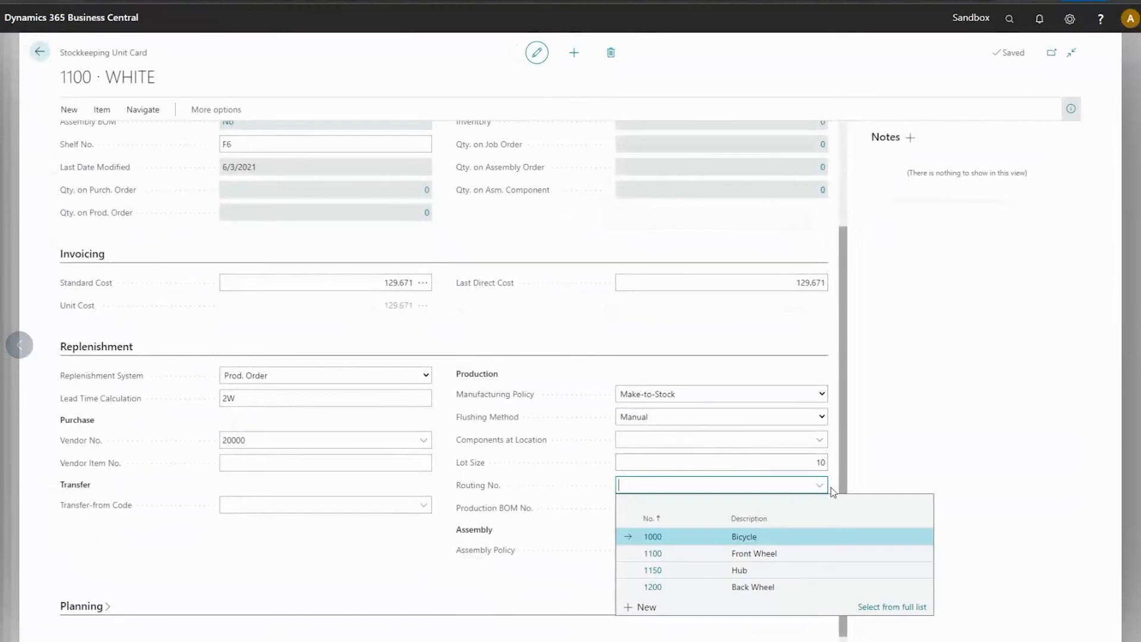
click(676, 562)
click(696, 507)
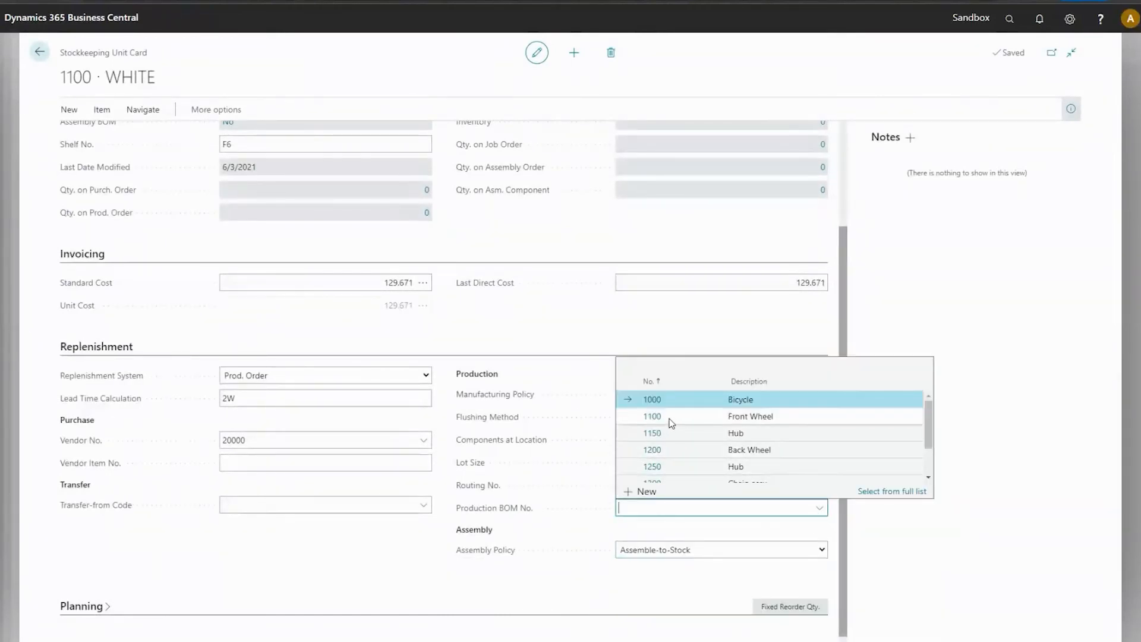
click(672, 424)
click(670, 485)
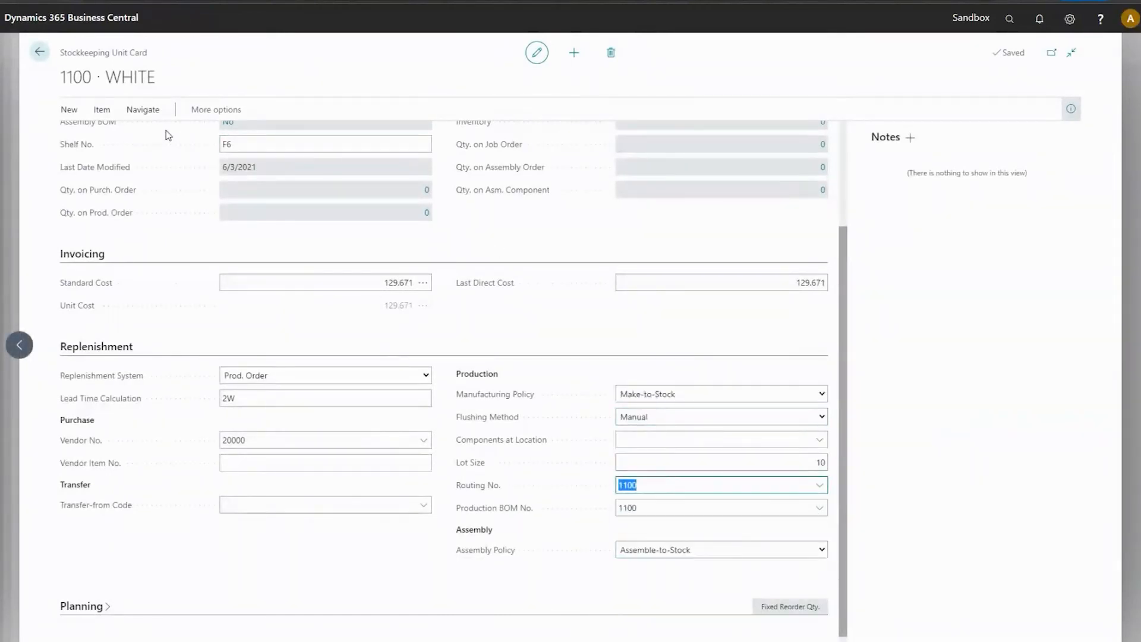
Leave the stockkeeping unit and item cards, open the Sales Orders list, and create a new sales order.
click(39, 52)
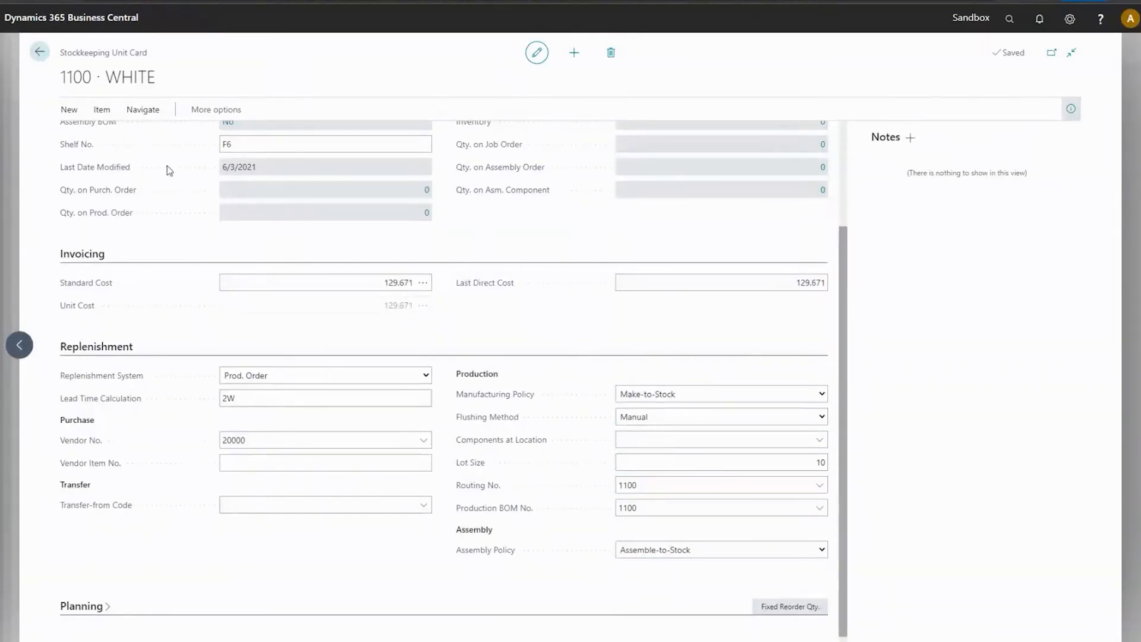
click(39, 53)
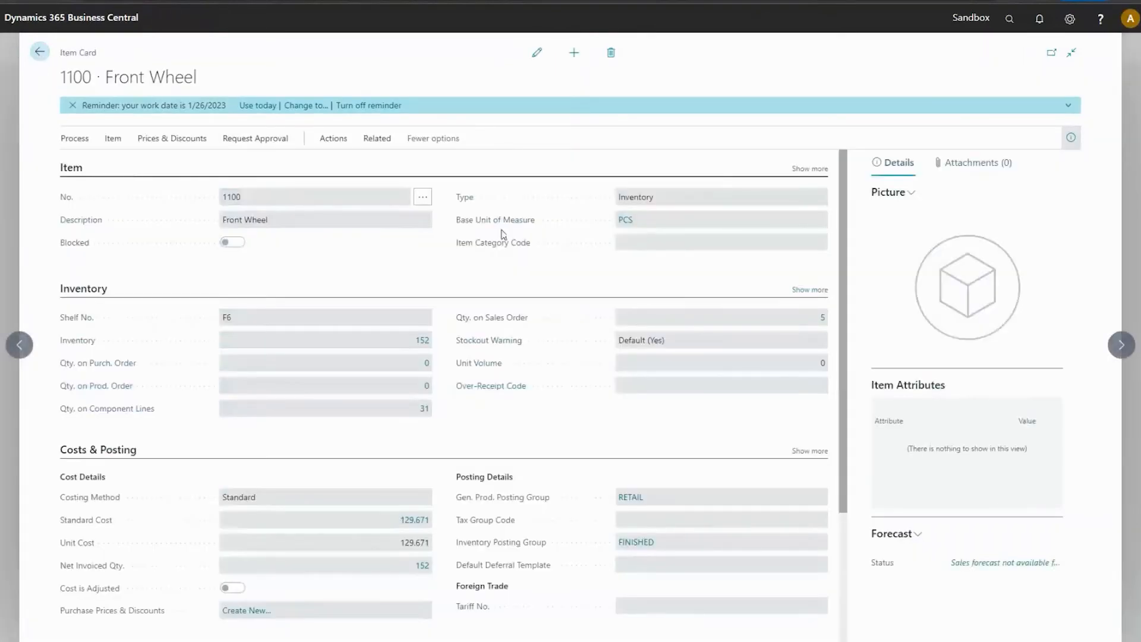
click(39, 53)
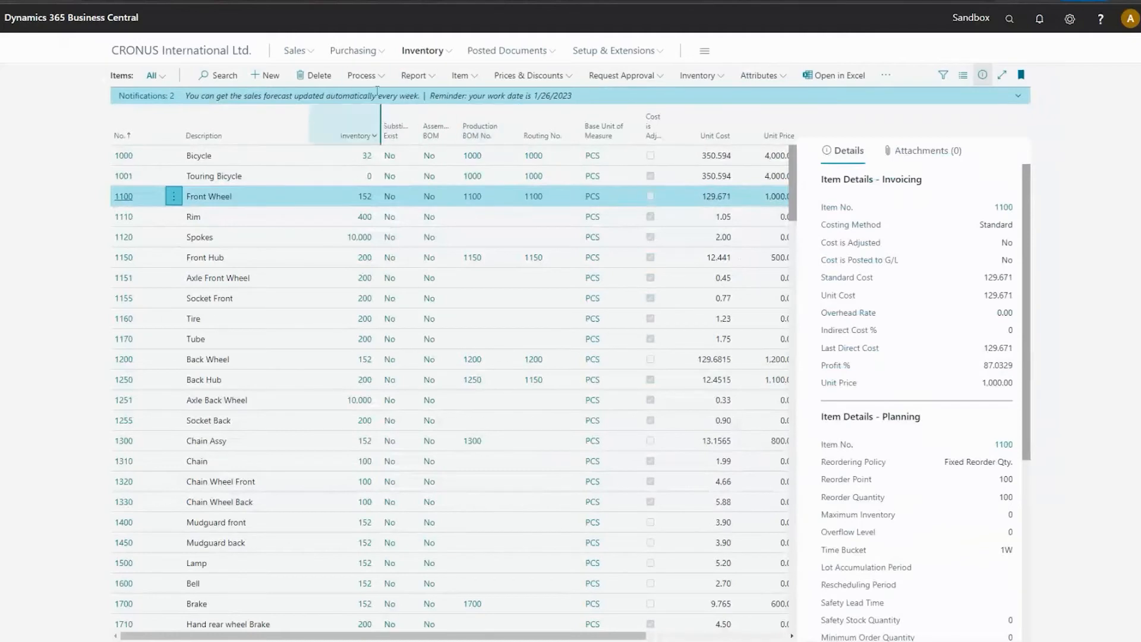
click(361, 76)
click(299, 53)
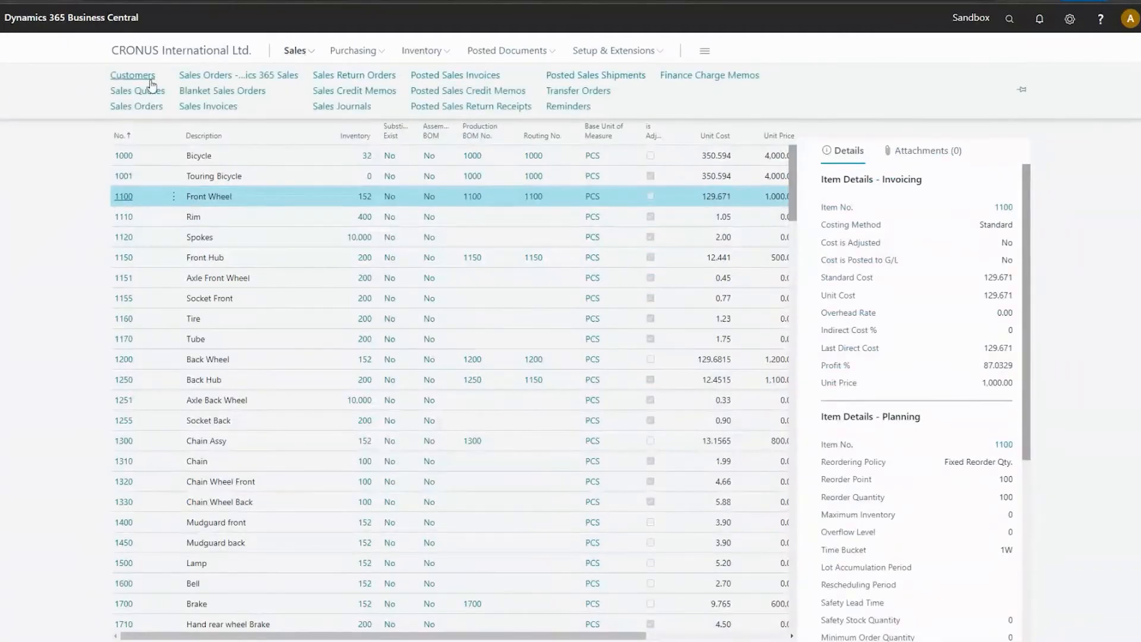
click(147, 110)
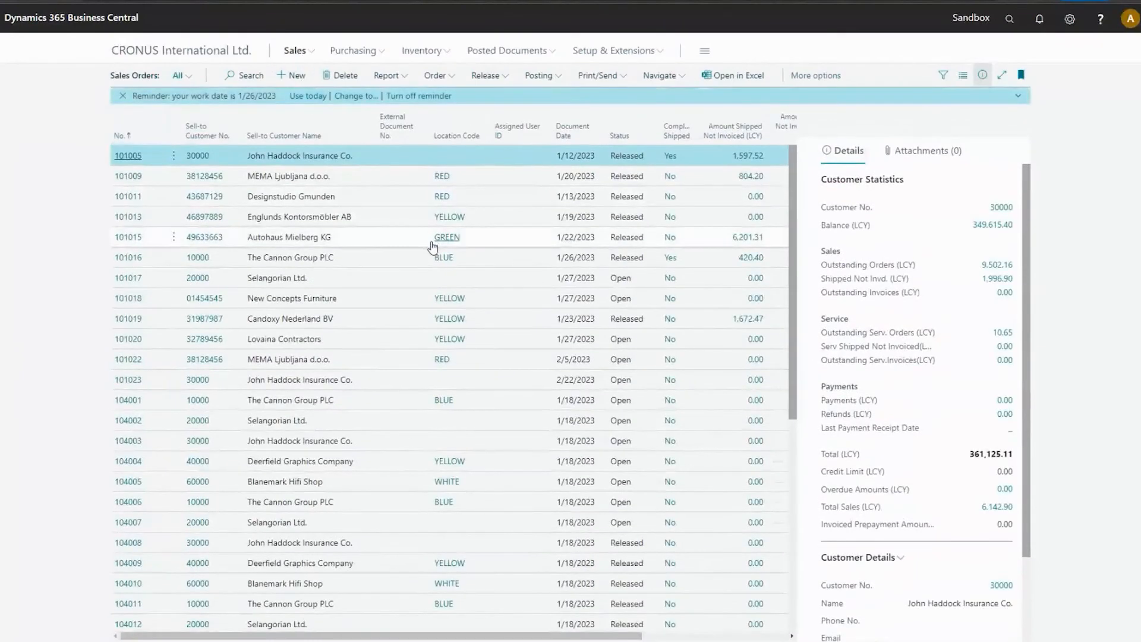
click(297, 76)
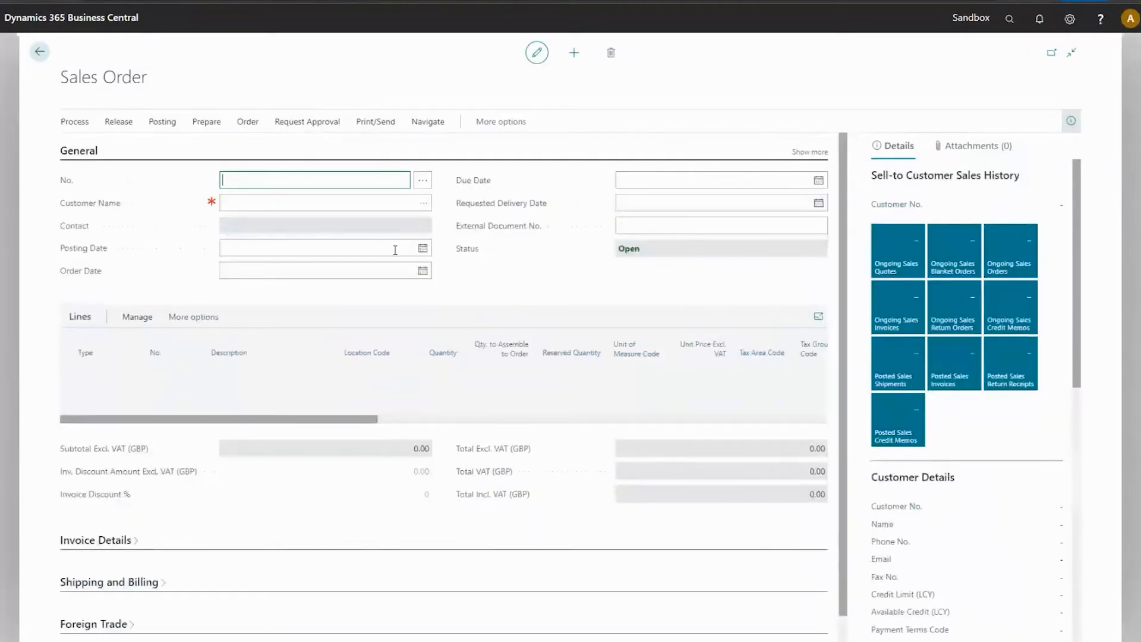
Select New Concepts Furniture from the full customer list as the customer of the new sales order.
click(248, 220)
click(425, 221)
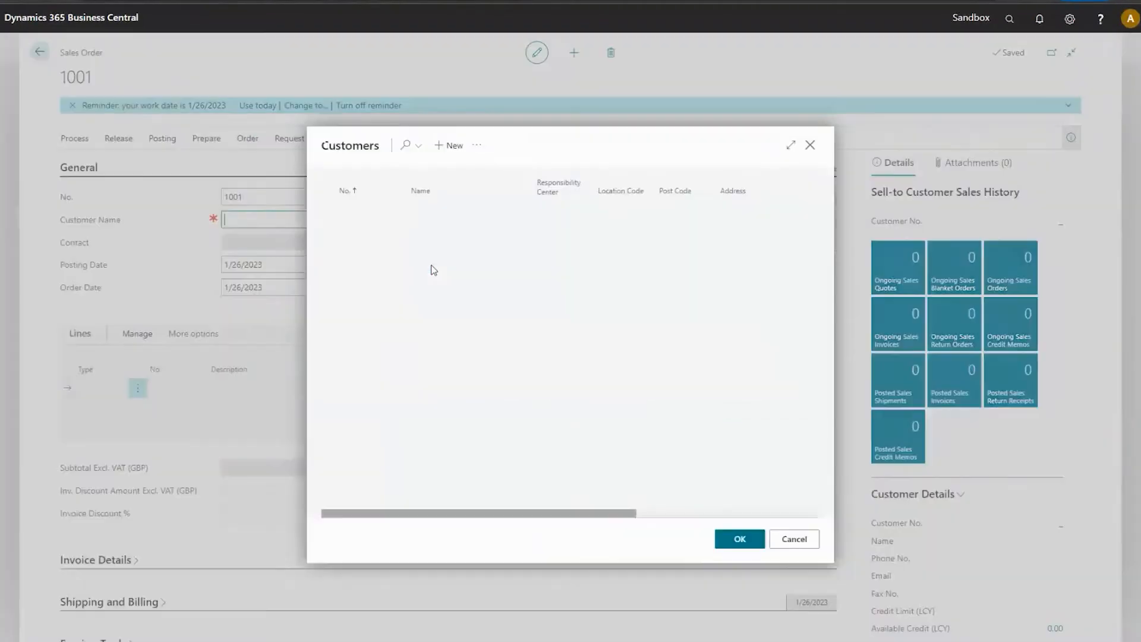
double_click(469, 254)
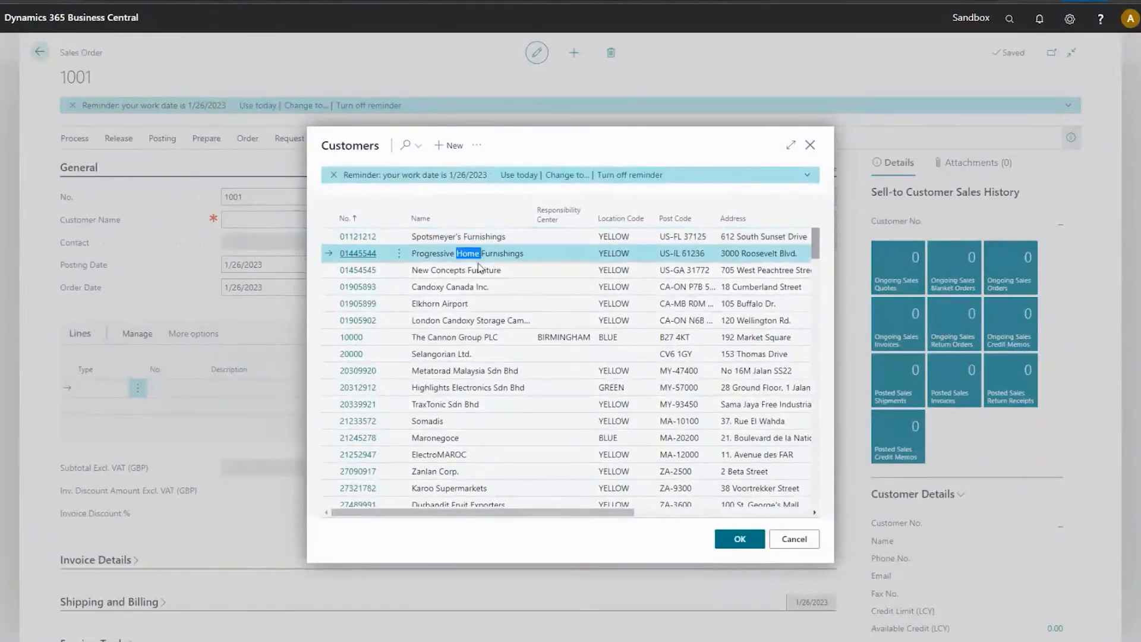
click(479, 269)
click(737, 540)
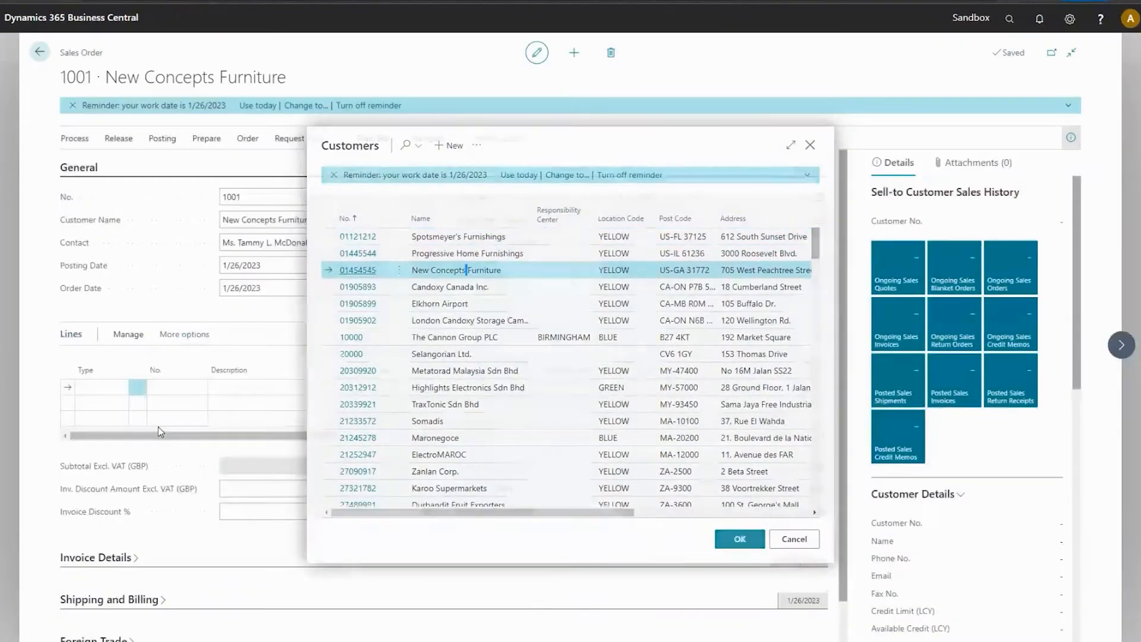
Add two sales order lines of type Item, both for item 1100 (Front Wheel).
click(101, 387)
click(89, 424)
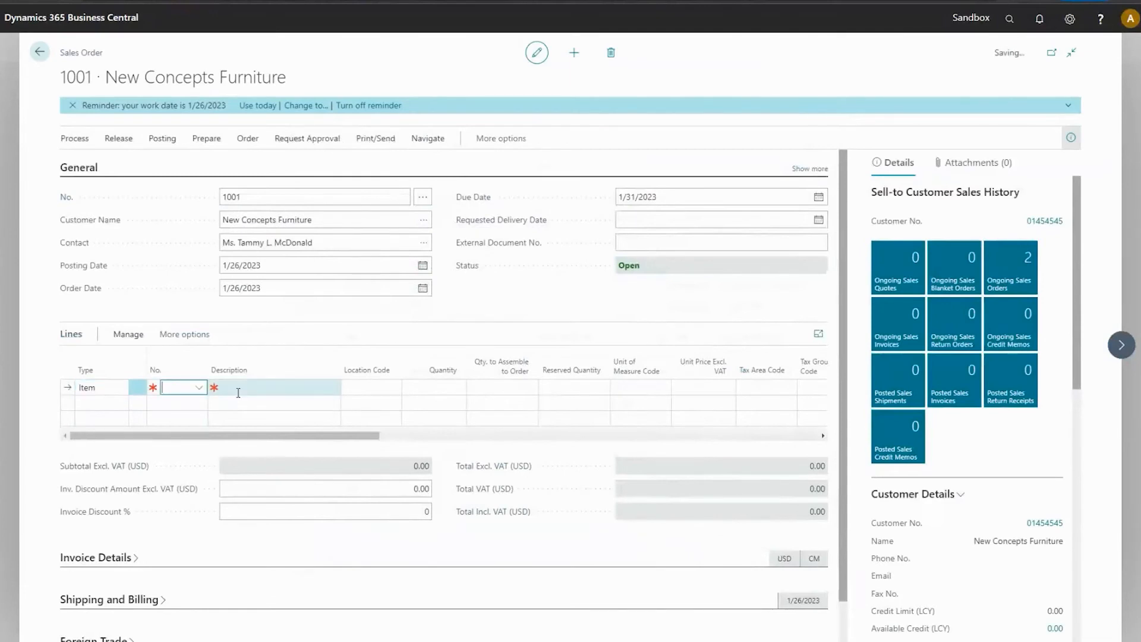
text(1100)
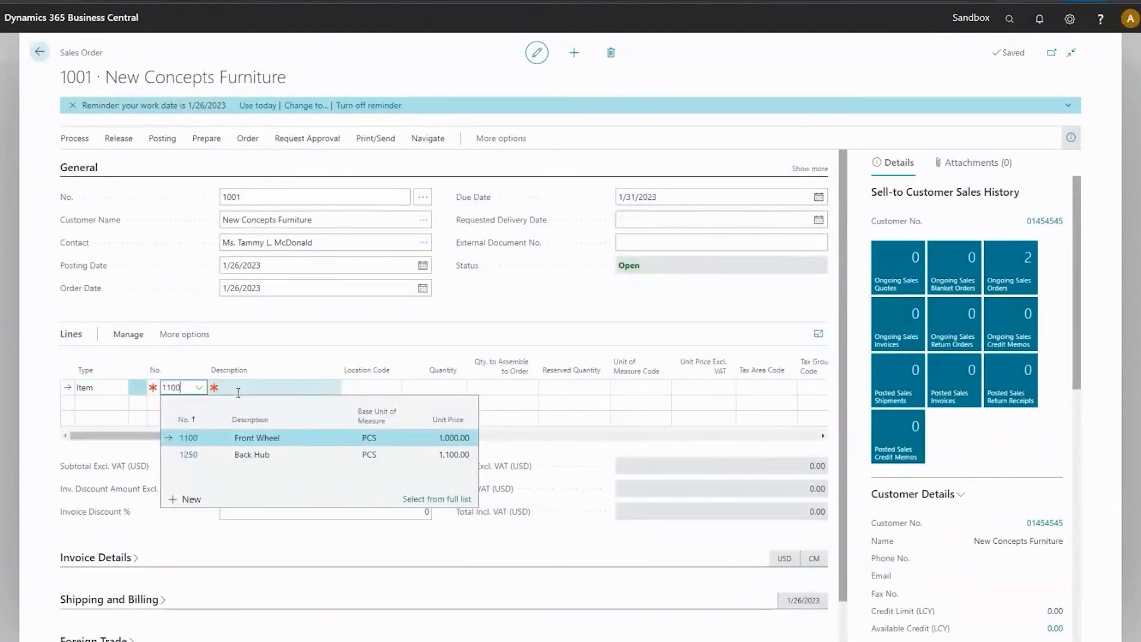
key(Tab)
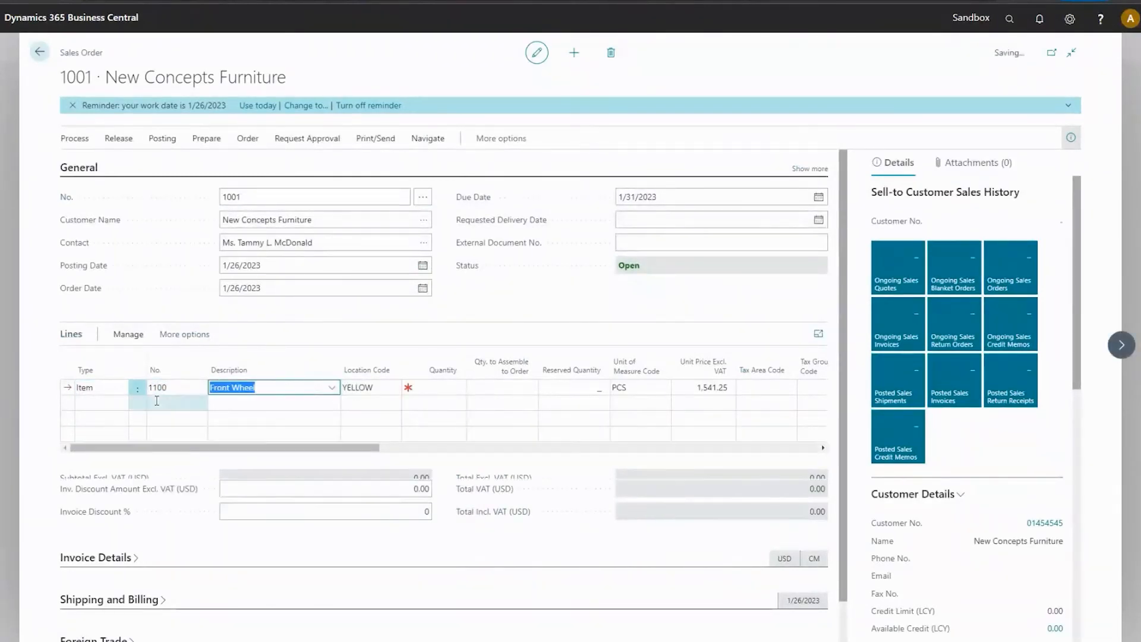
click(157, 401)
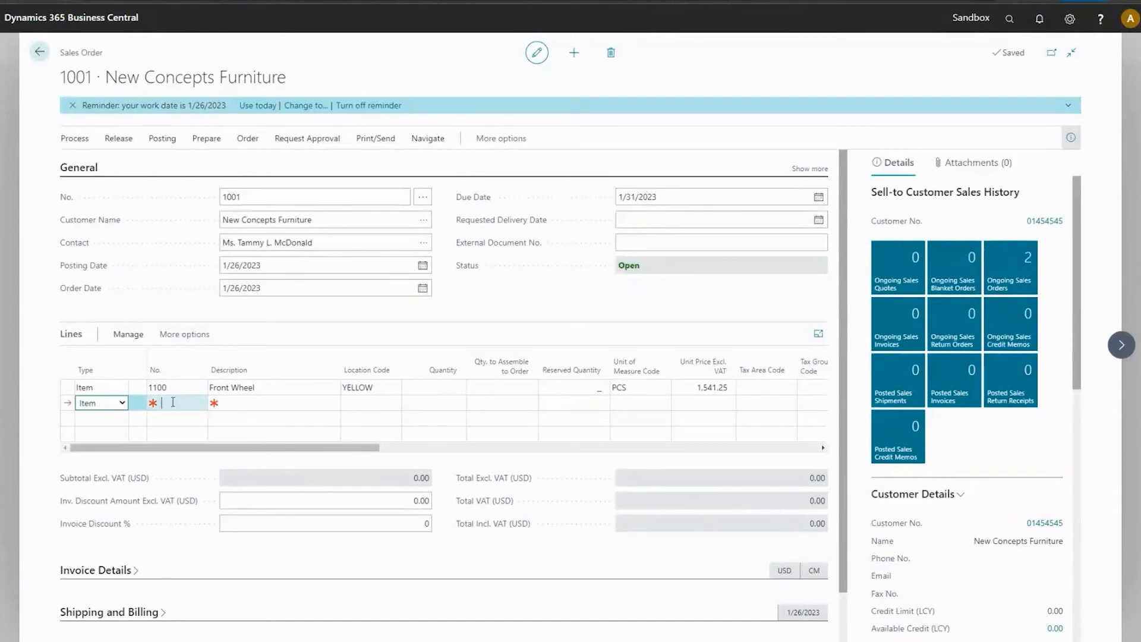
click(201, 404)
click(202, 486)
click(286, 404)
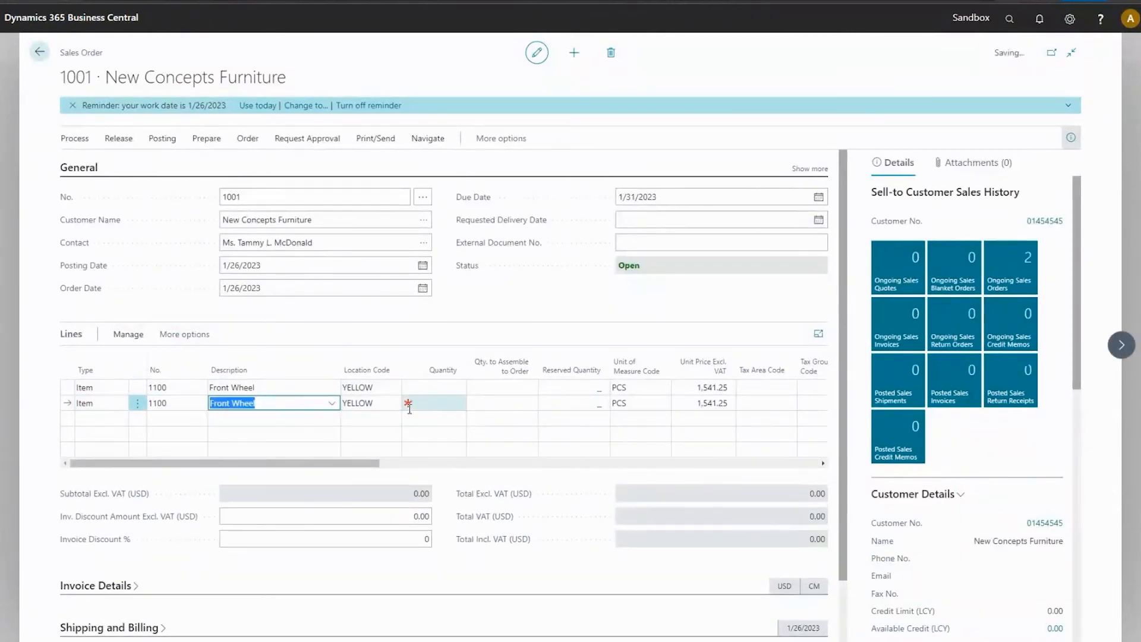
Clear the Location Code on both Front Wheel lines of the sales order.
click(378, 389)
click(369, 407)
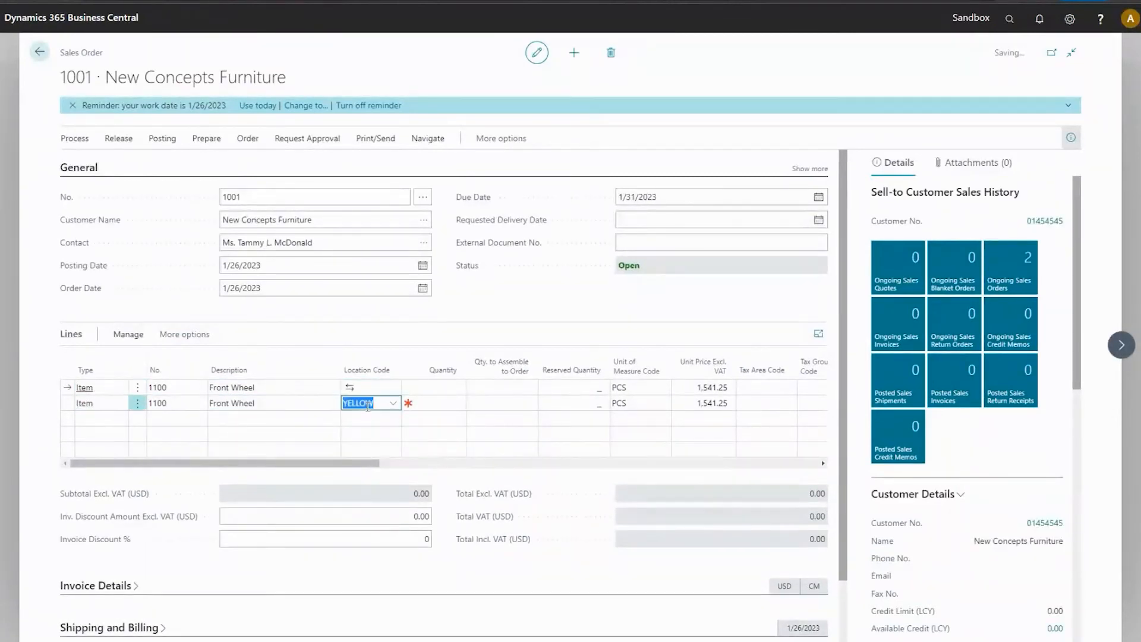
key(Delete)
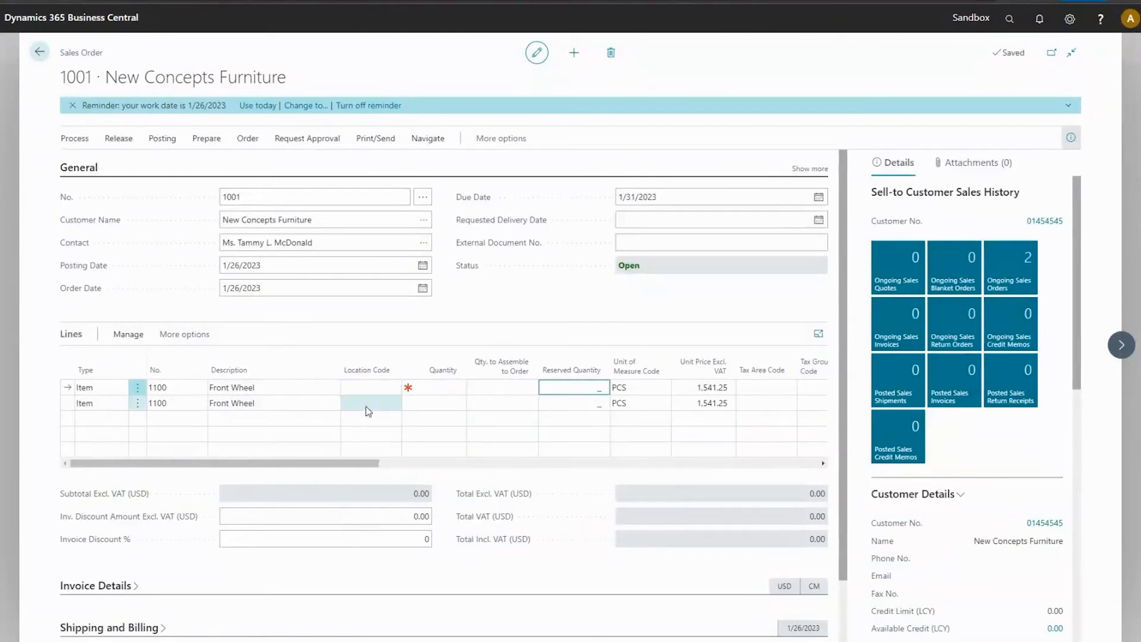
Set the quantity to 2 on the first Front Wheel line and 4 on the second.
click(440, 387)
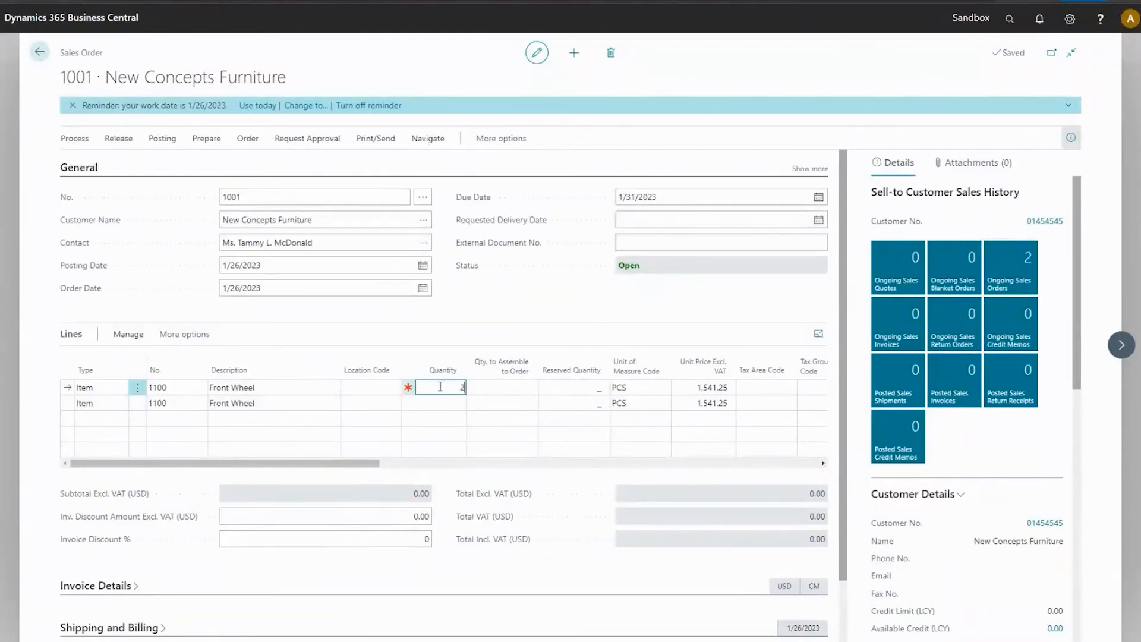
text(2)
click(439, 403)
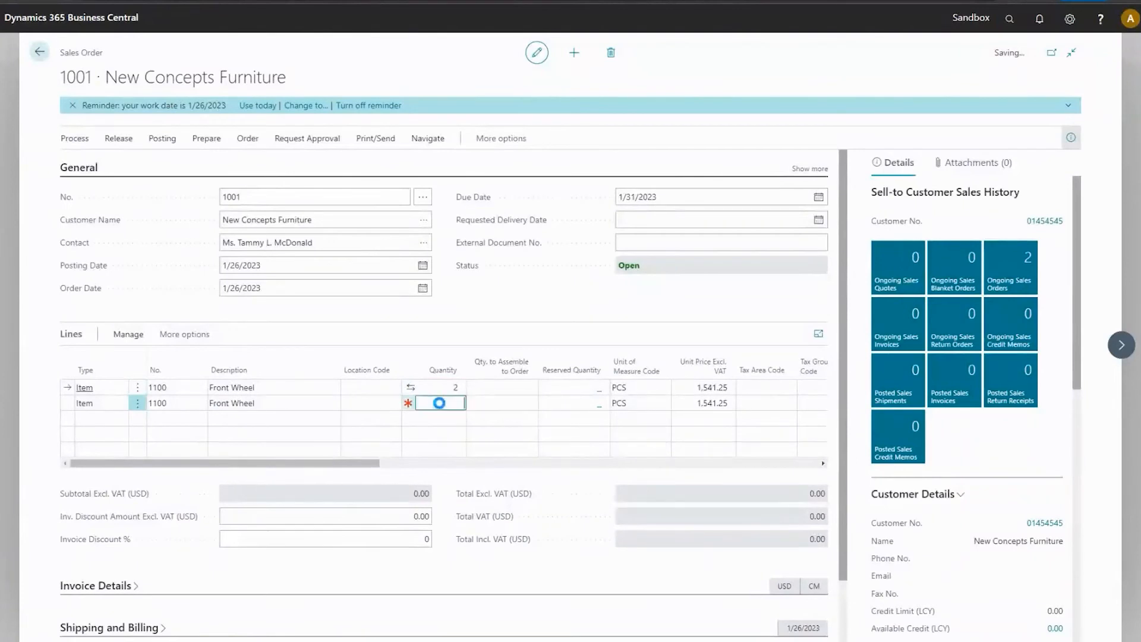
text(4)
Look through all columns of the sales order lines for a variant field.
key(Up)
key(Right)
key(Right)
key(Right)
key(Right)
key(Right)
key(Right)
key(Right)
key(Right)
key(Right)
key(Right)
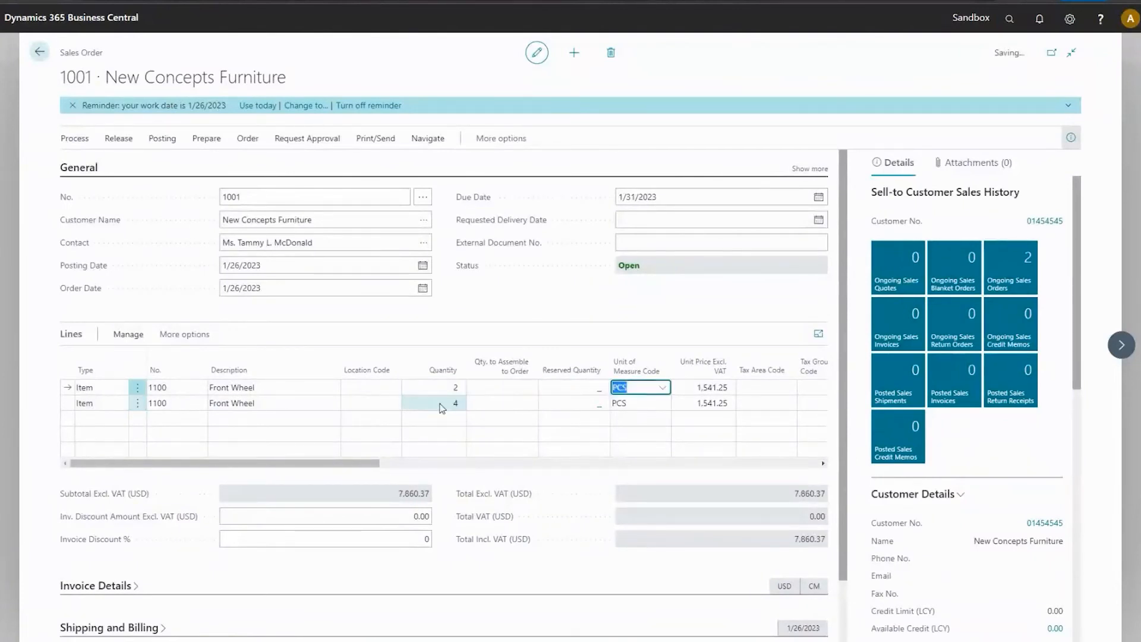
key(Right)
key(Right)
key(Right)
key(Right)
key(Right)
key(Right)
key(Right)
key(Right)
key(Right)
key(Right)
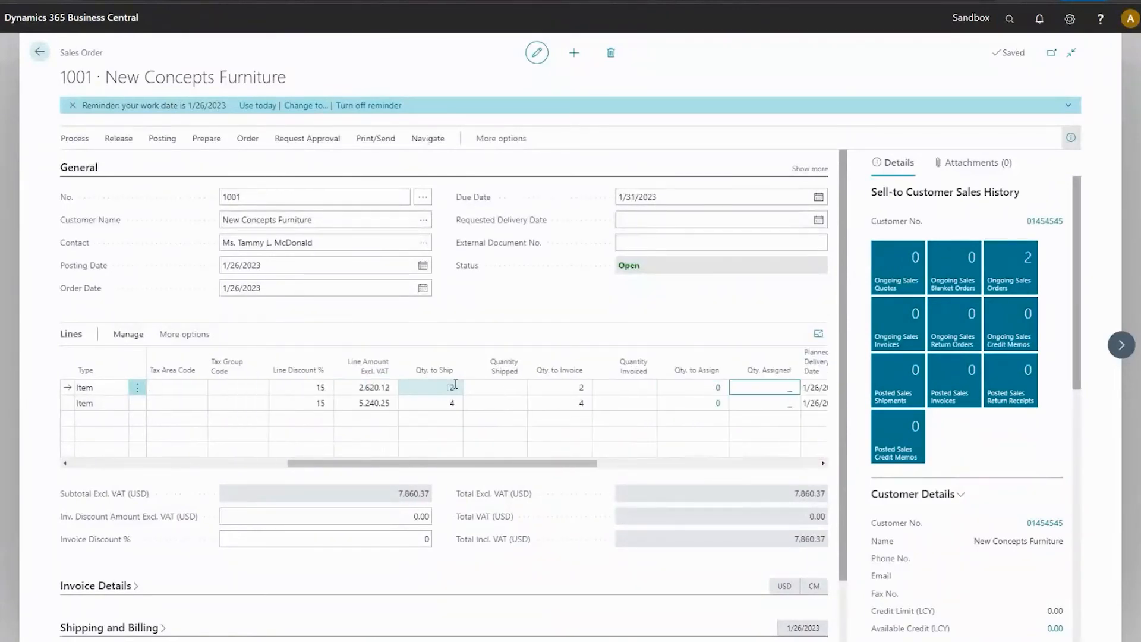
key(Right)
key(Right)
key(Right)
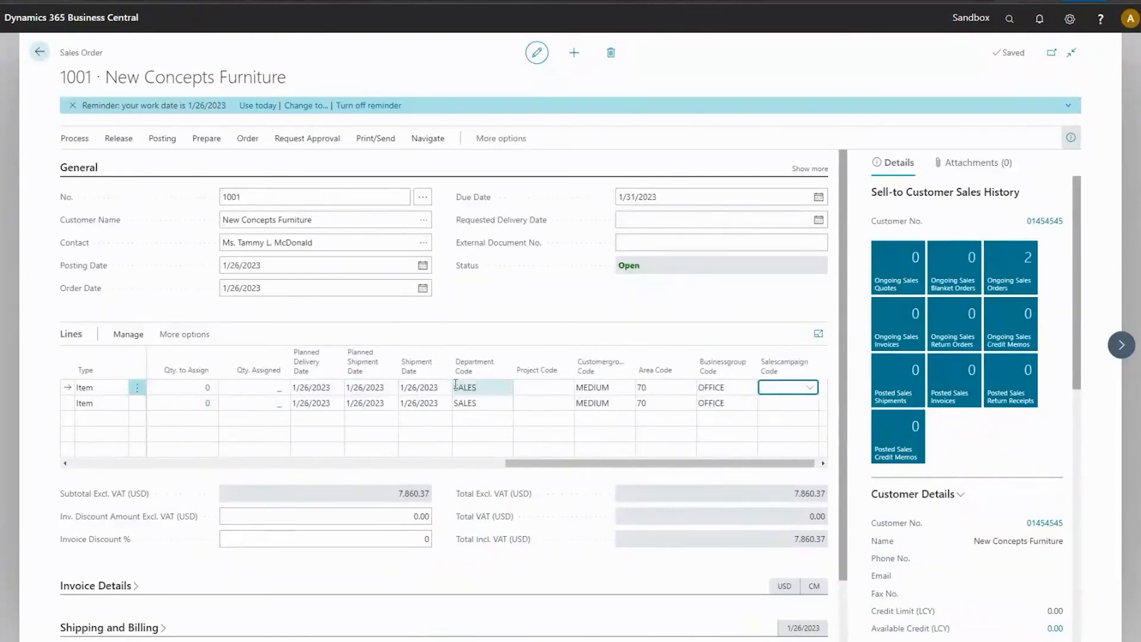
key(Left)
key(Left)
key(Left)
key(Left)
key(Left)
key(Left)
key(Left)
key(Left)
key(Left)
key(Left)
key(Left)
key(Left)
key(Left)
key(Left)
key(Left)
key(Left)
key(Left)
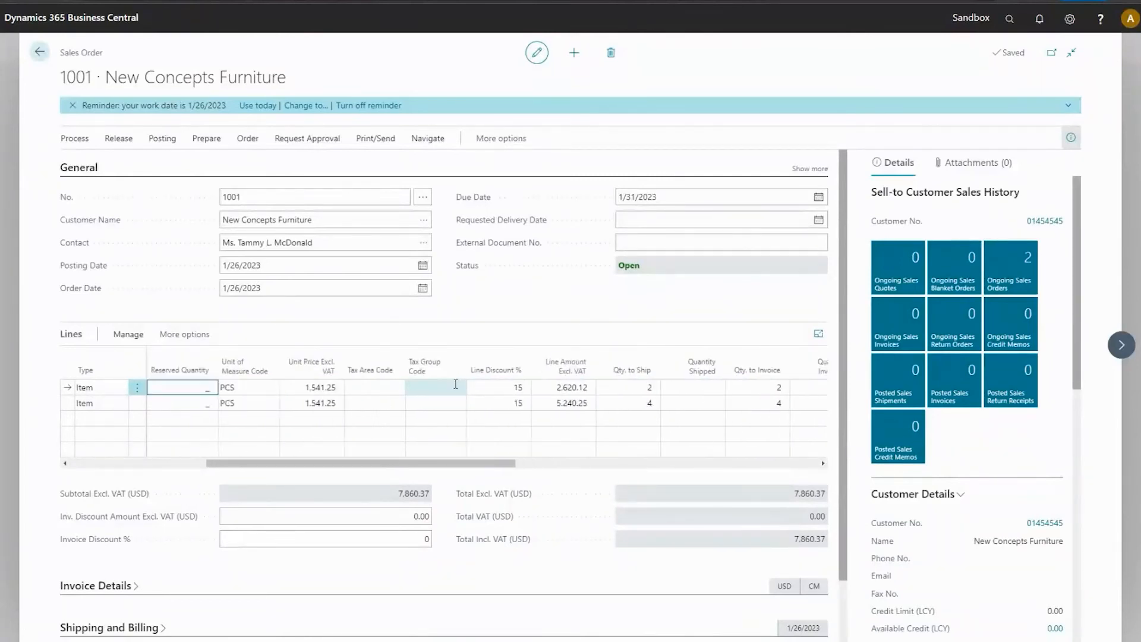
Personalize the sales order lines by adding the Variant Code field as a column just before Location Code.
click(1069, 19)
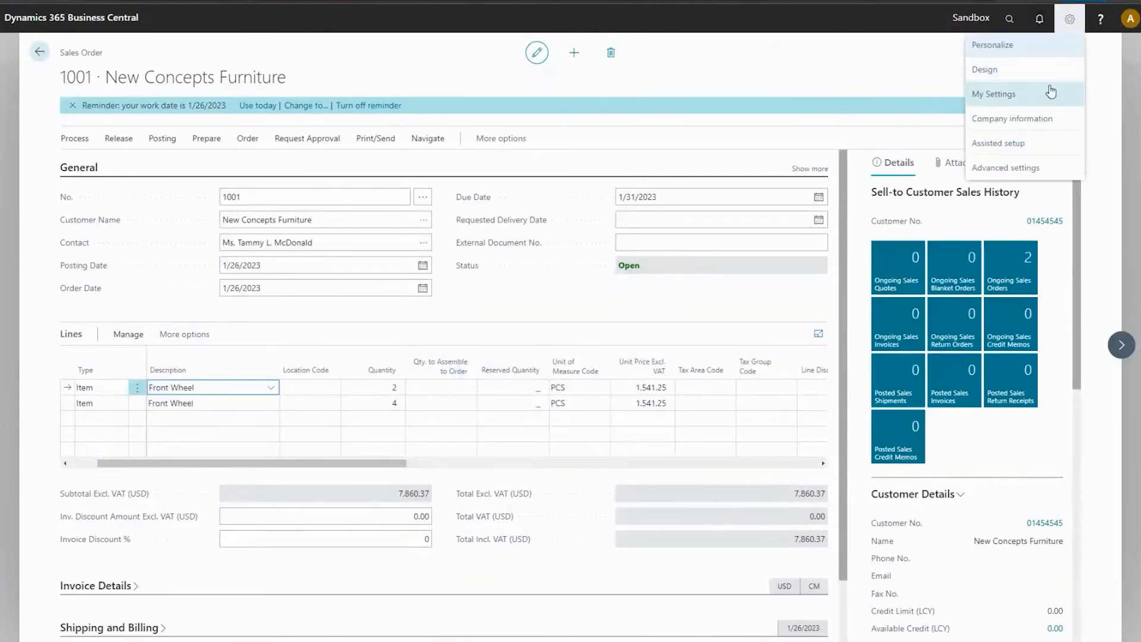
click(1005, 44)
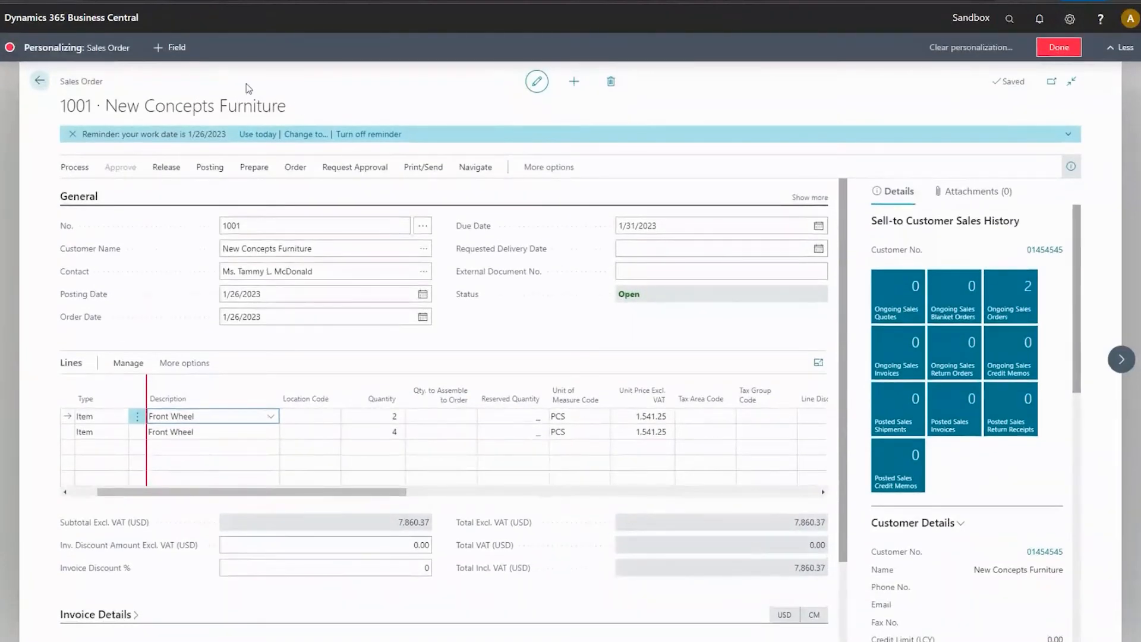
click(168, 53)
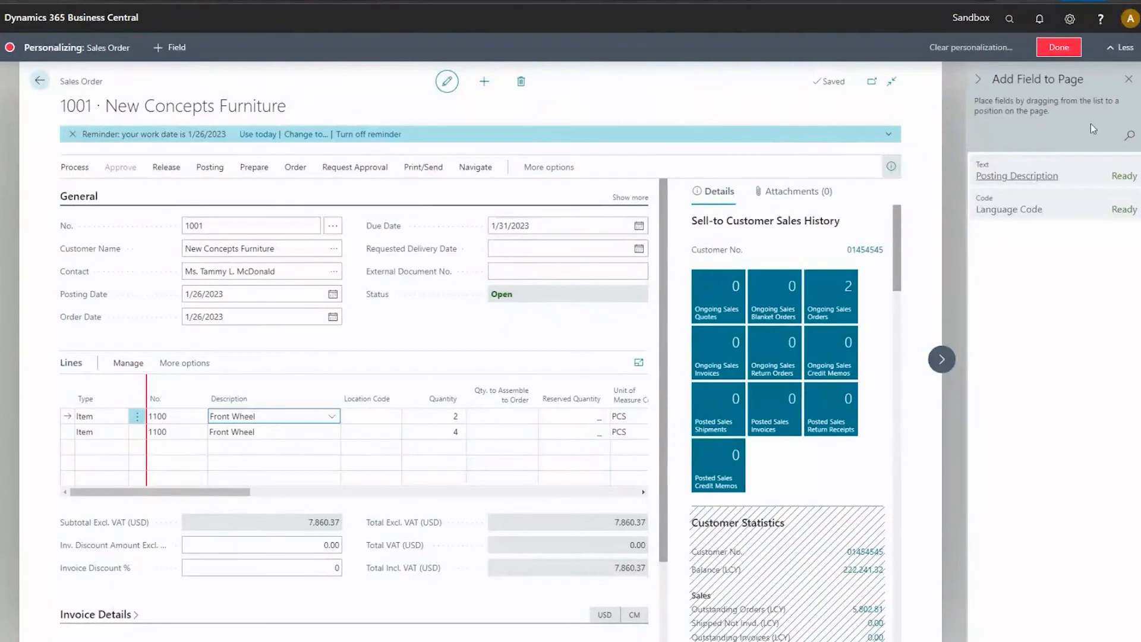
click(392, 448)
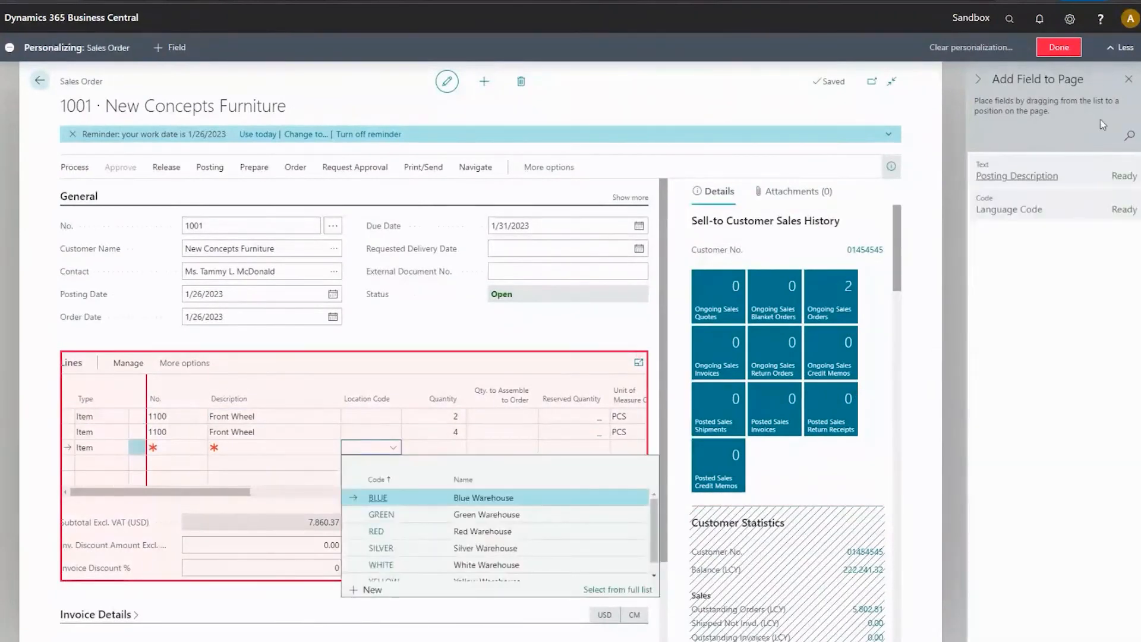
click(402, 383)
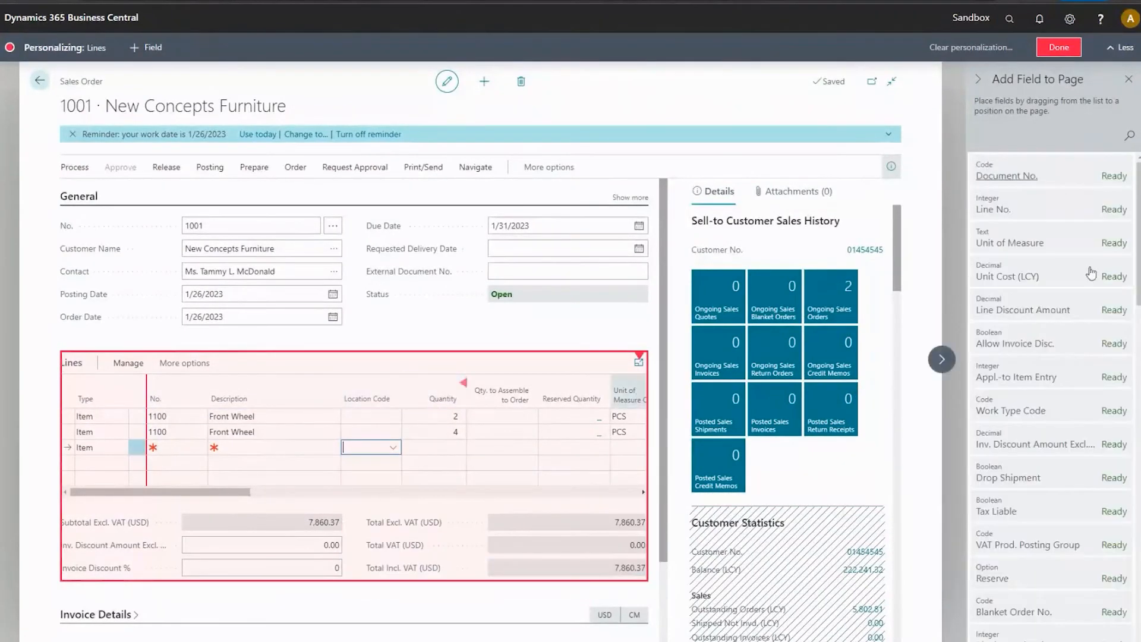
click(1128, 140)
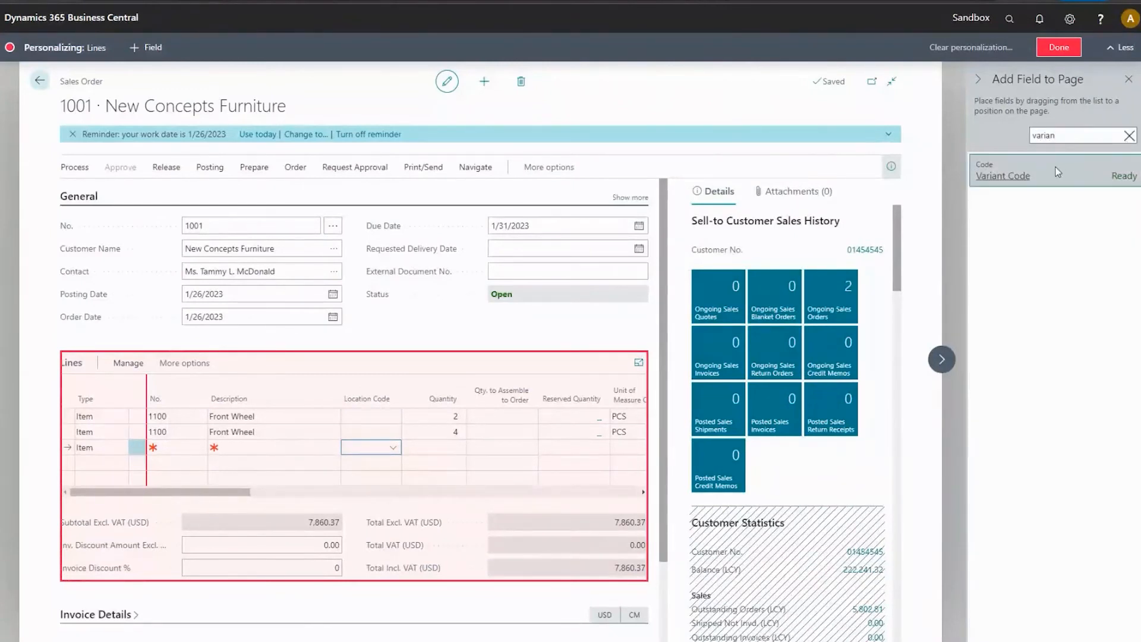
drag(1005, 175, 333, 389)
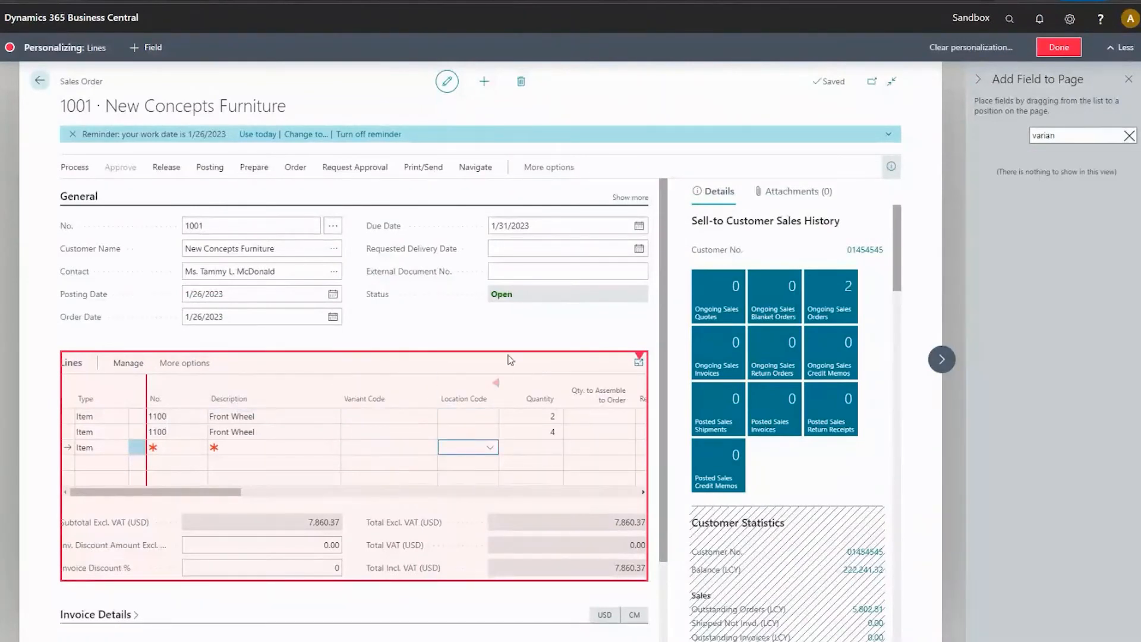
click(978, 79)
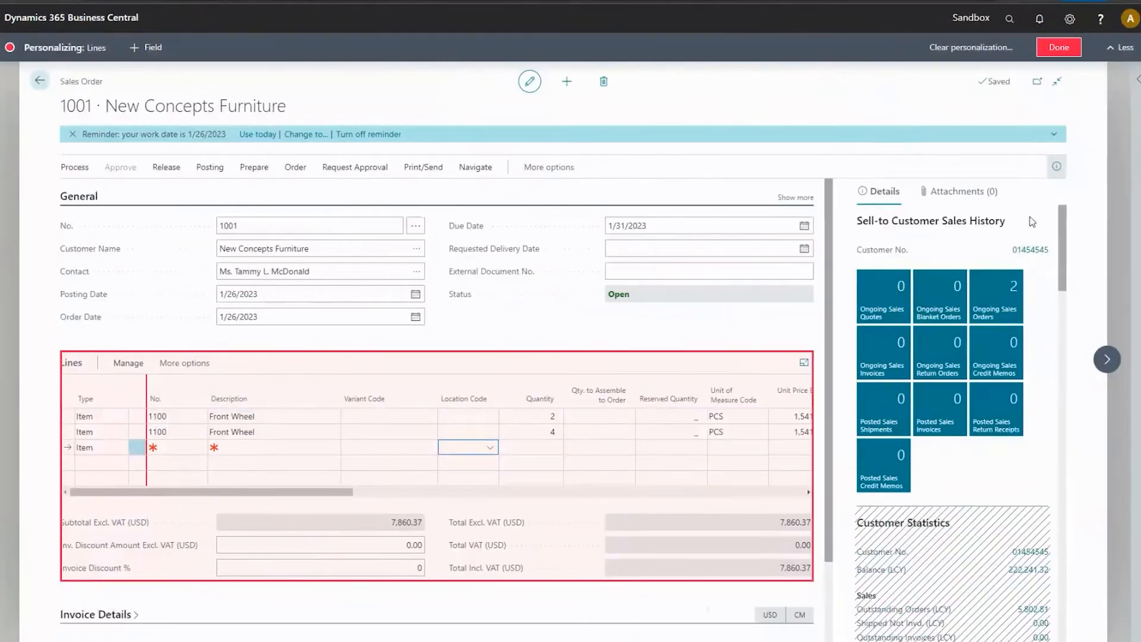
click(1138, 79)
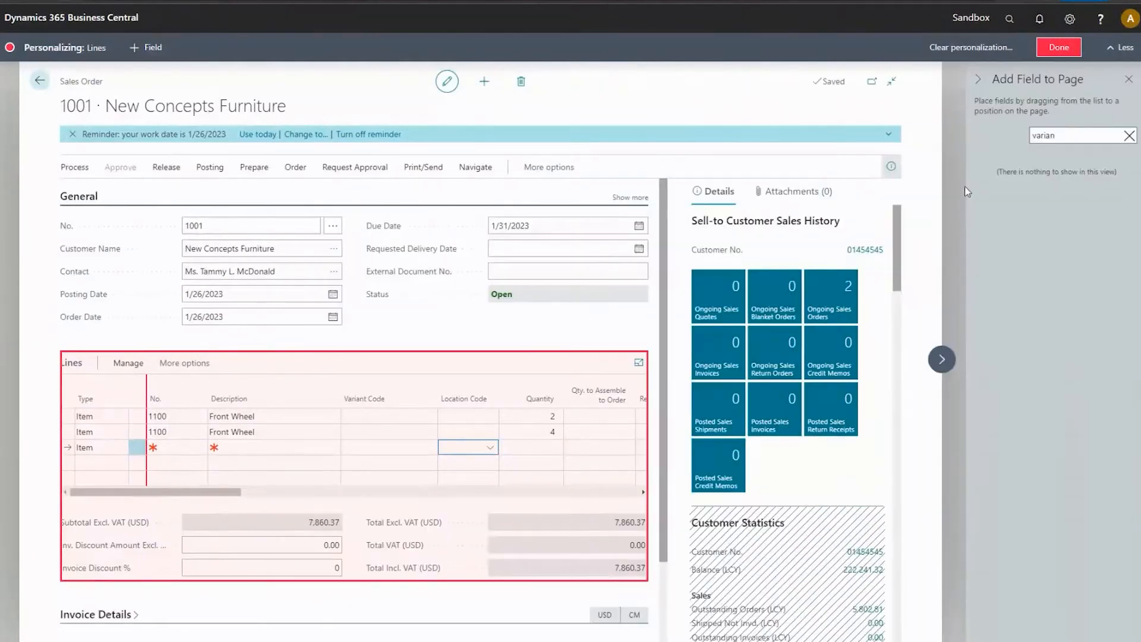
click(979, 81)
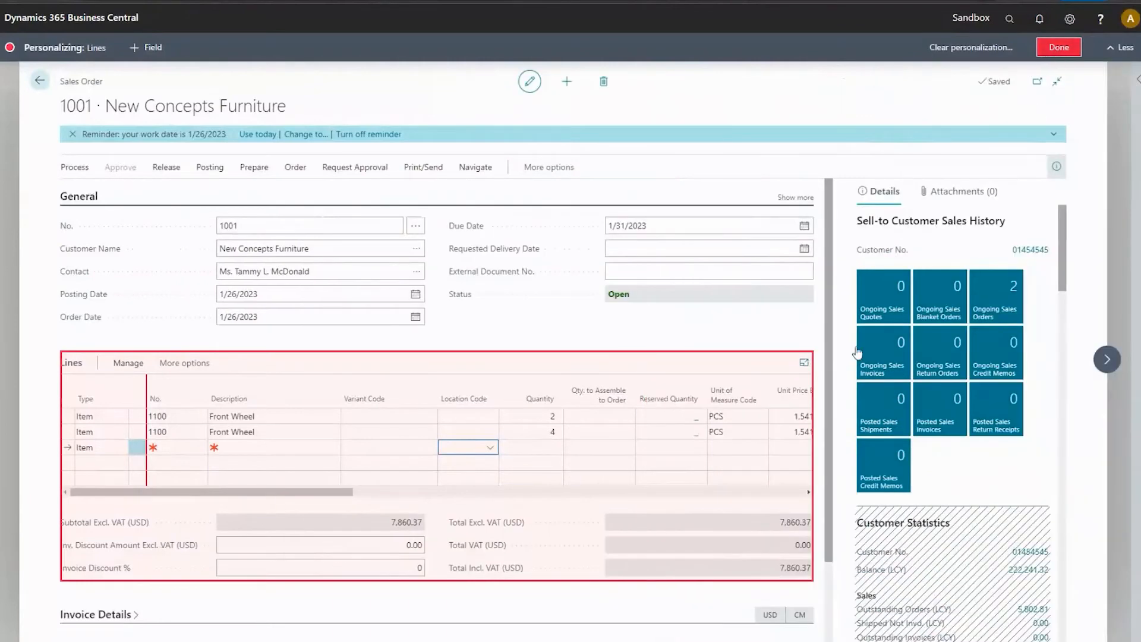
click(1057, 49)
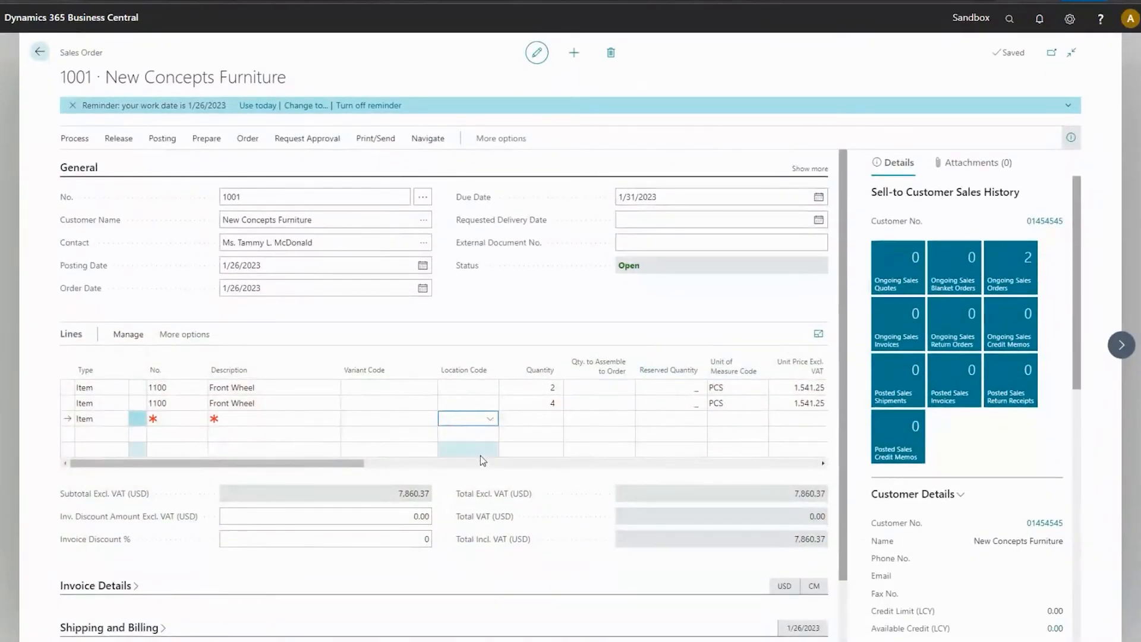
Return to the first Front Wheel line and open Sales Order Planning for the order.
click(268, 403)
click(267, 387)
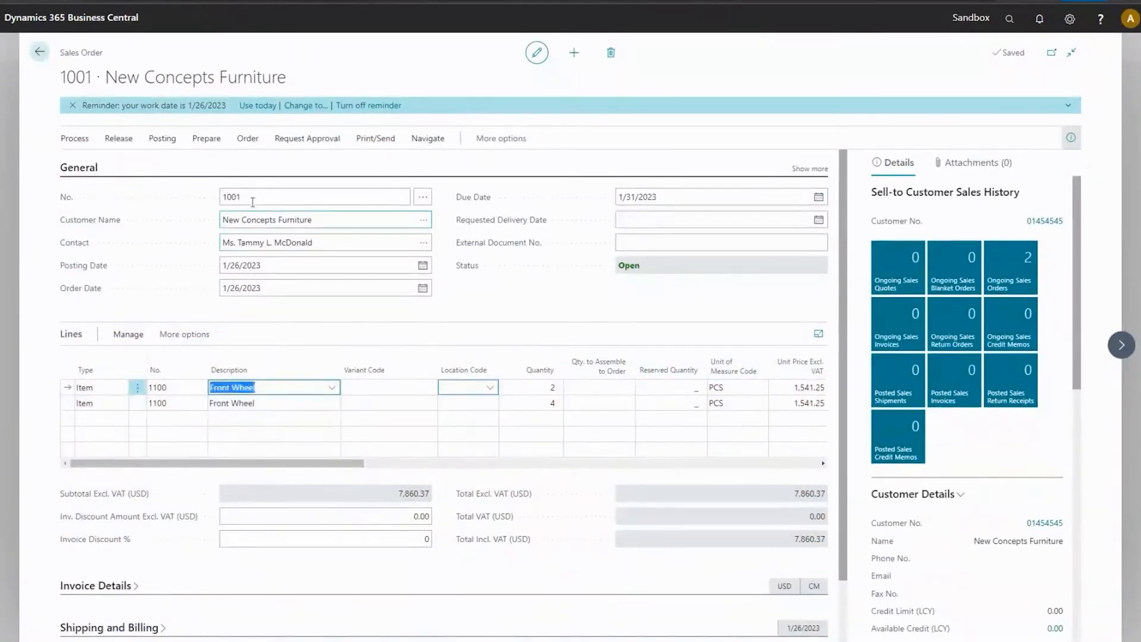
click(207, 141)
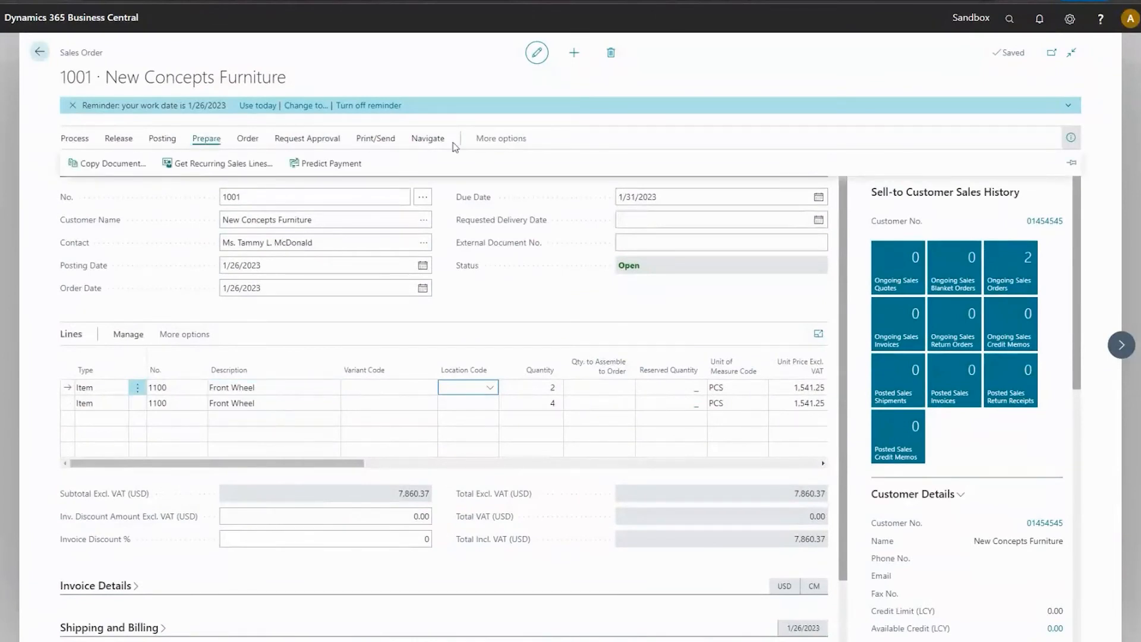
click(469, 140)
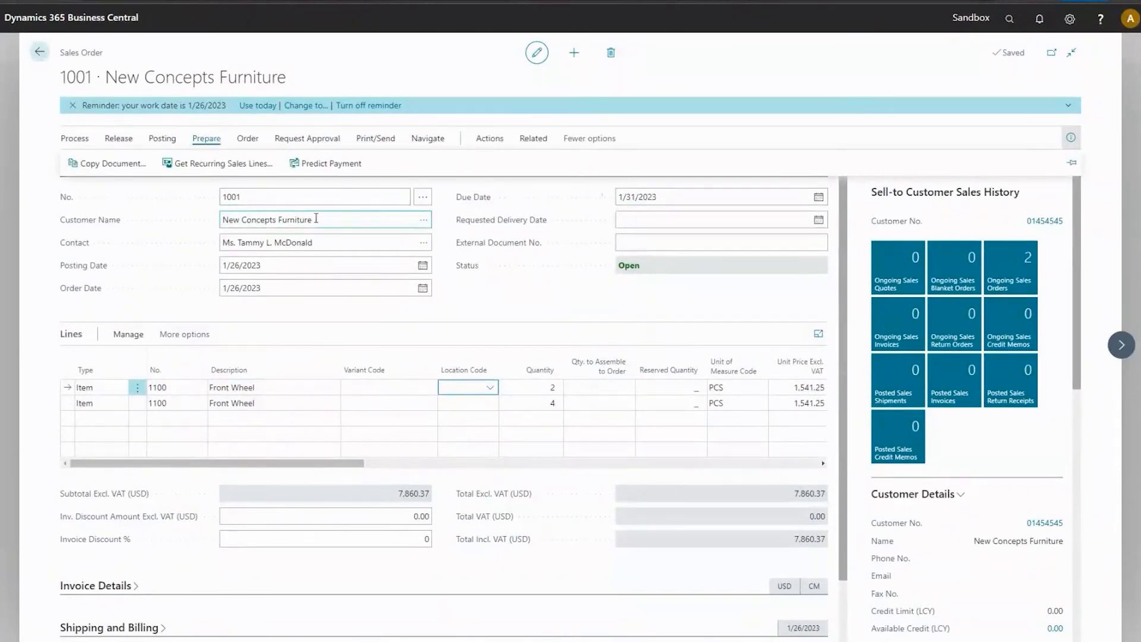
click(488, 140)
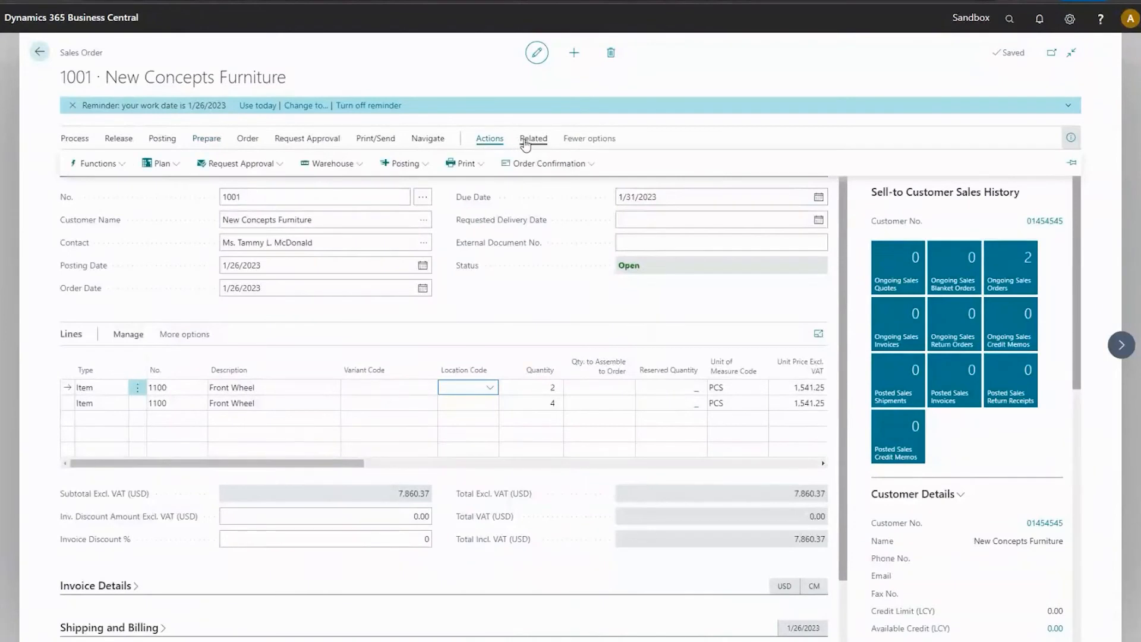
click(159, 163)
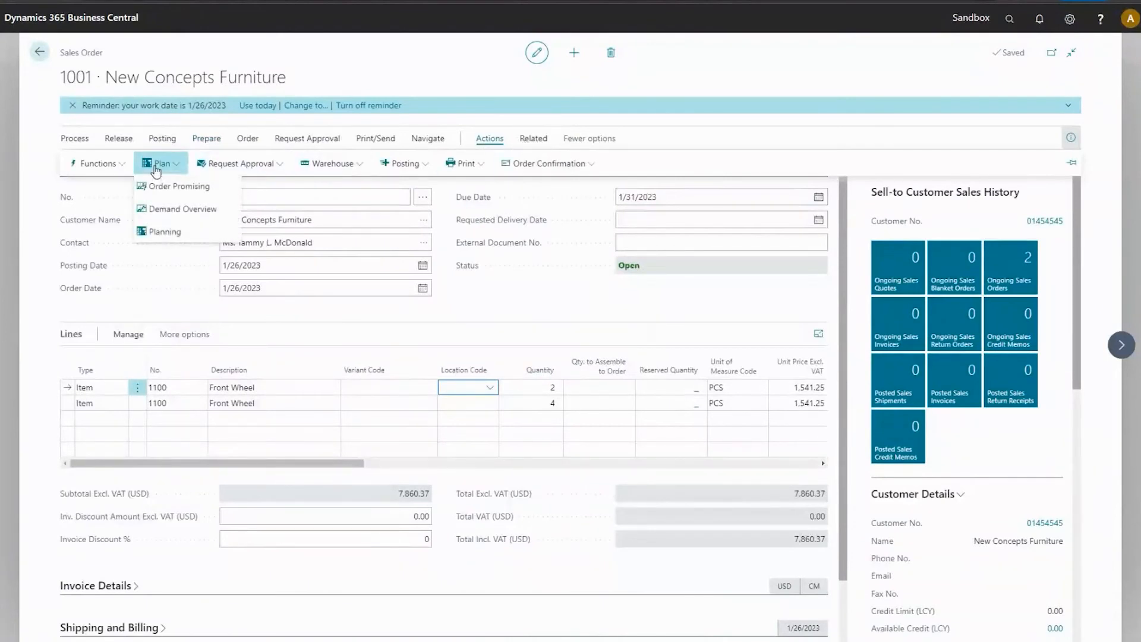
click(165, 233)
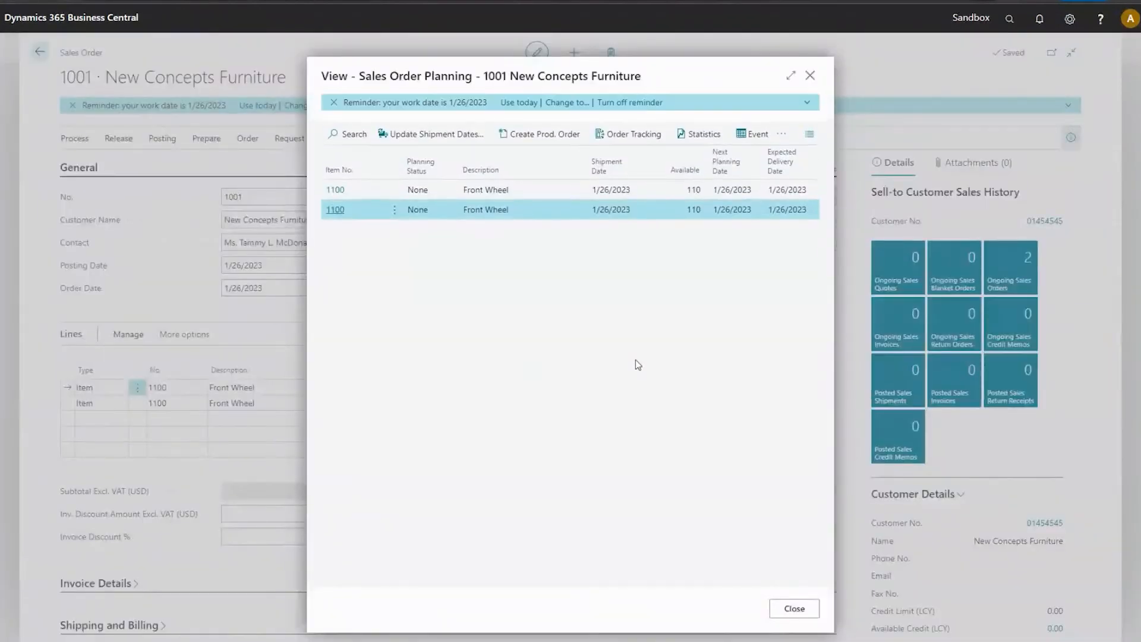
Create production orders for the sales order with status Released and order type Item Order, and close the planning view.
click(538, 134)
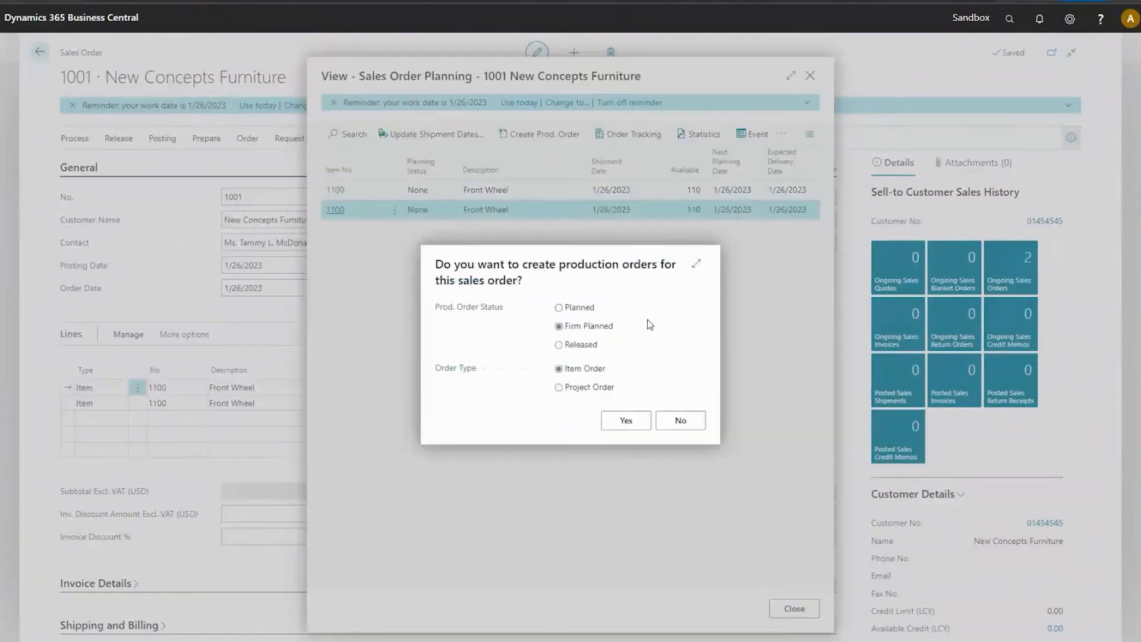
click(579, 309)
click(583, 345)
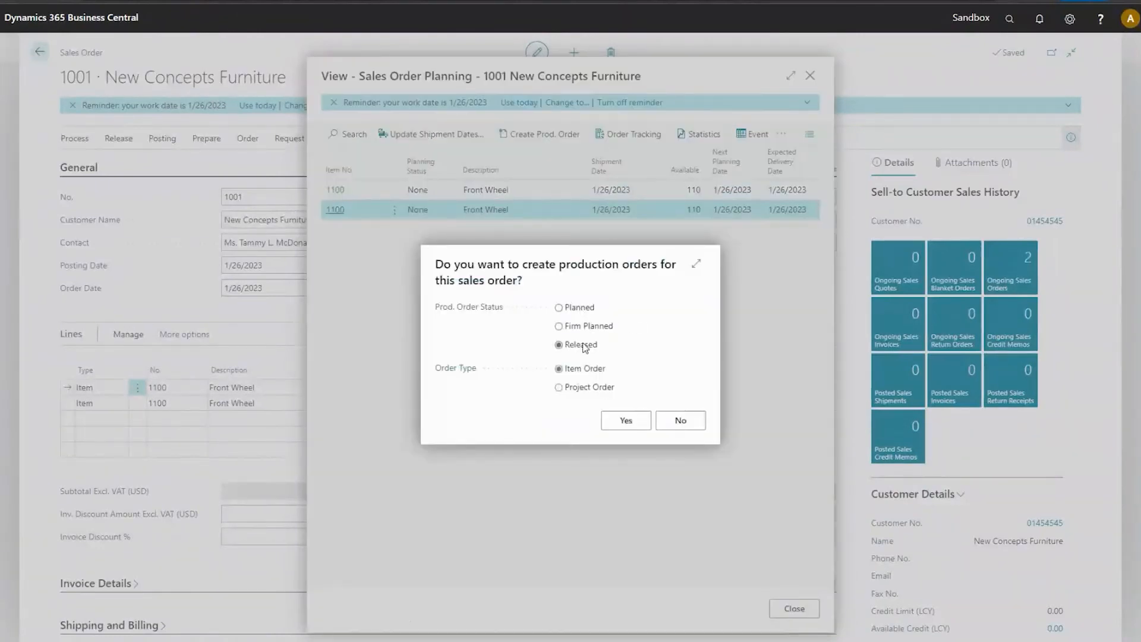
click(624, 419)
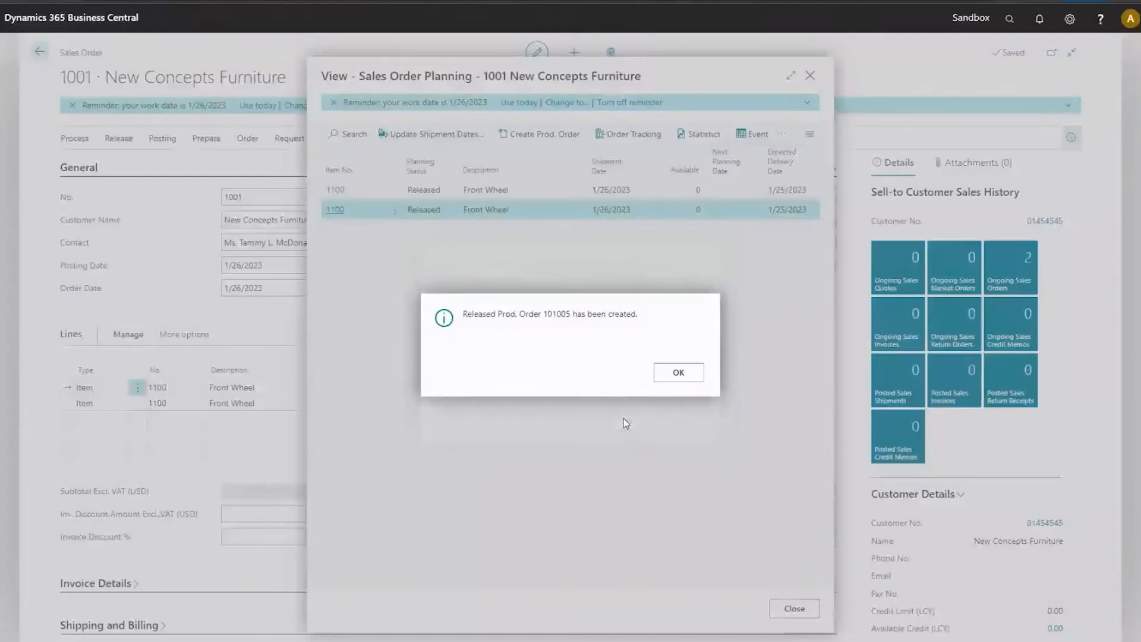
click(674, 373)
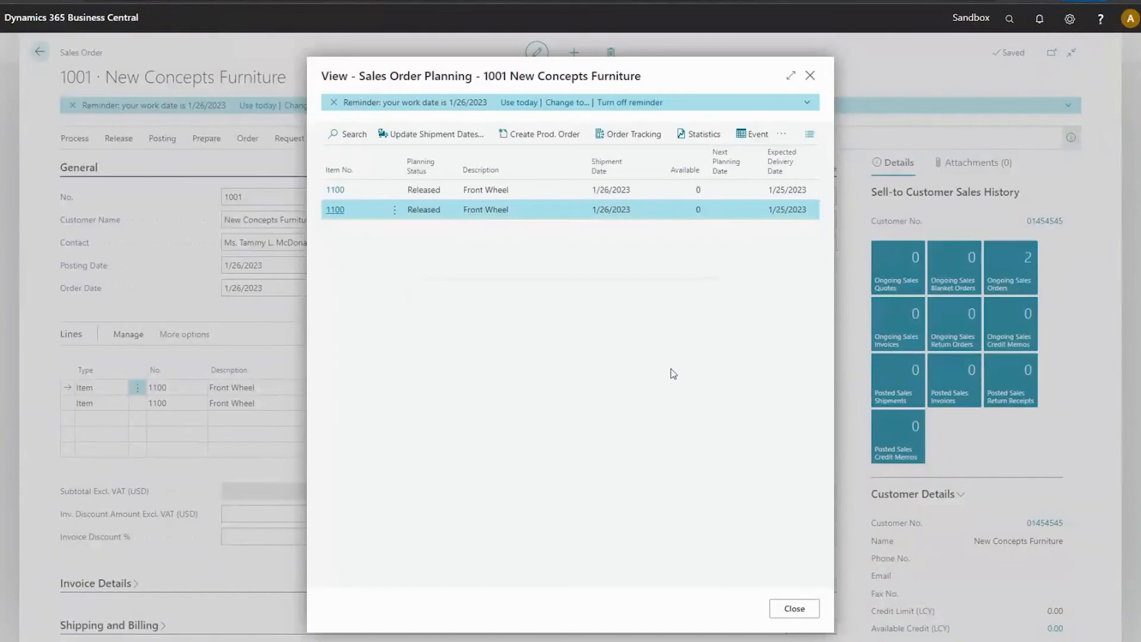
click(795, 608)
Find the Released Production Orders list and open the Front Wheel order with quantity 2.
click(1010, 19)
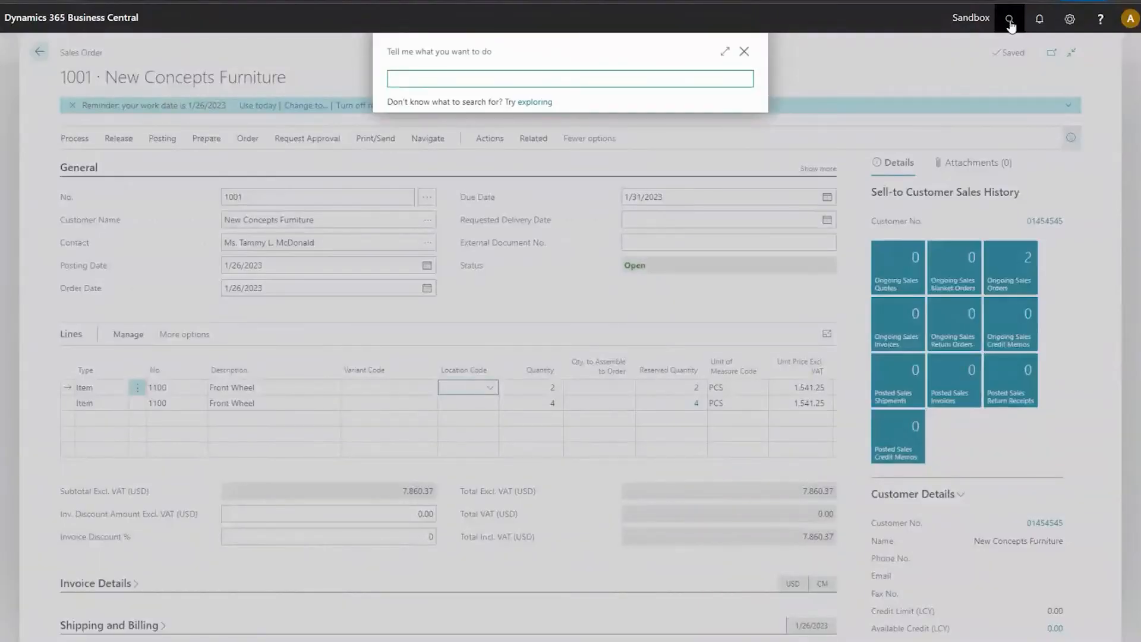
text(rele pro)
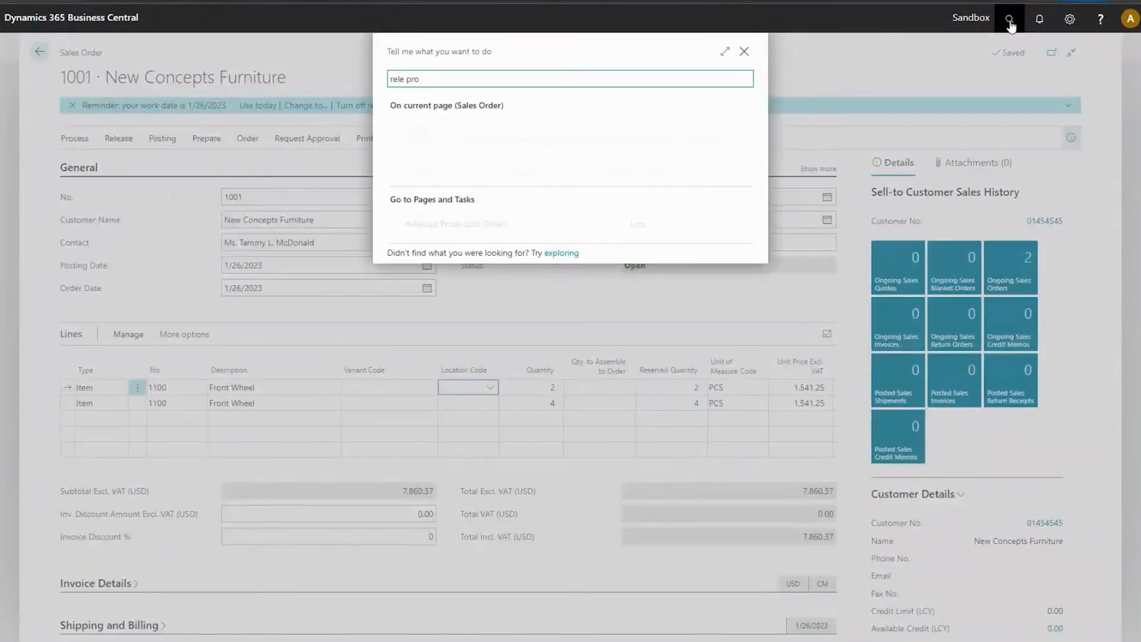
click(443, 222)
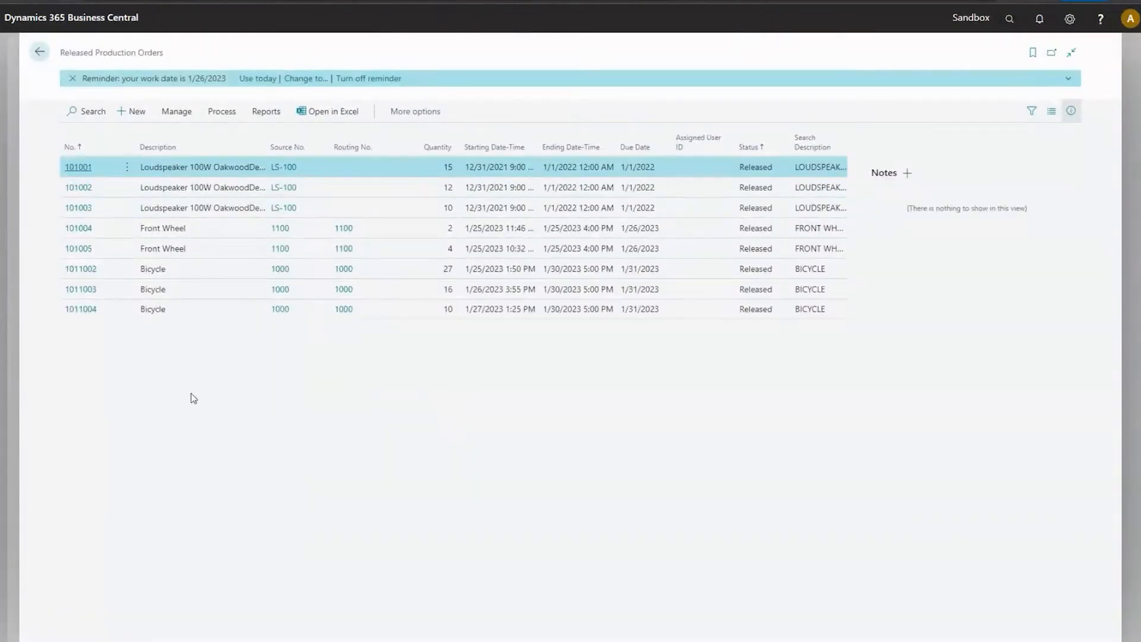
click(206, 232)
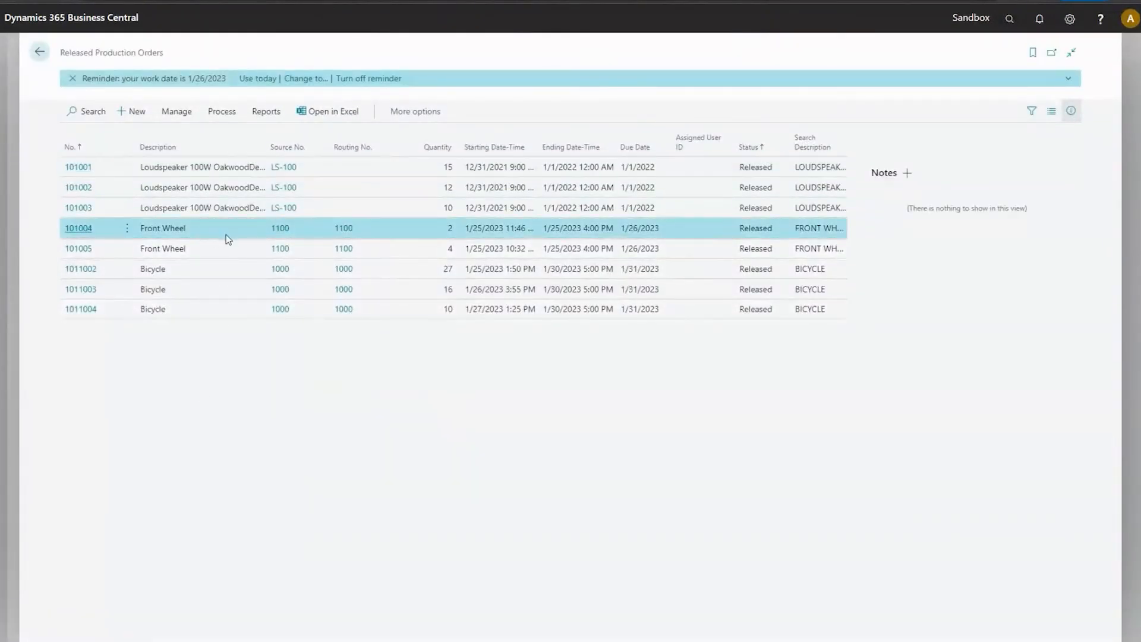
click(128, 228)
click(89, 247)
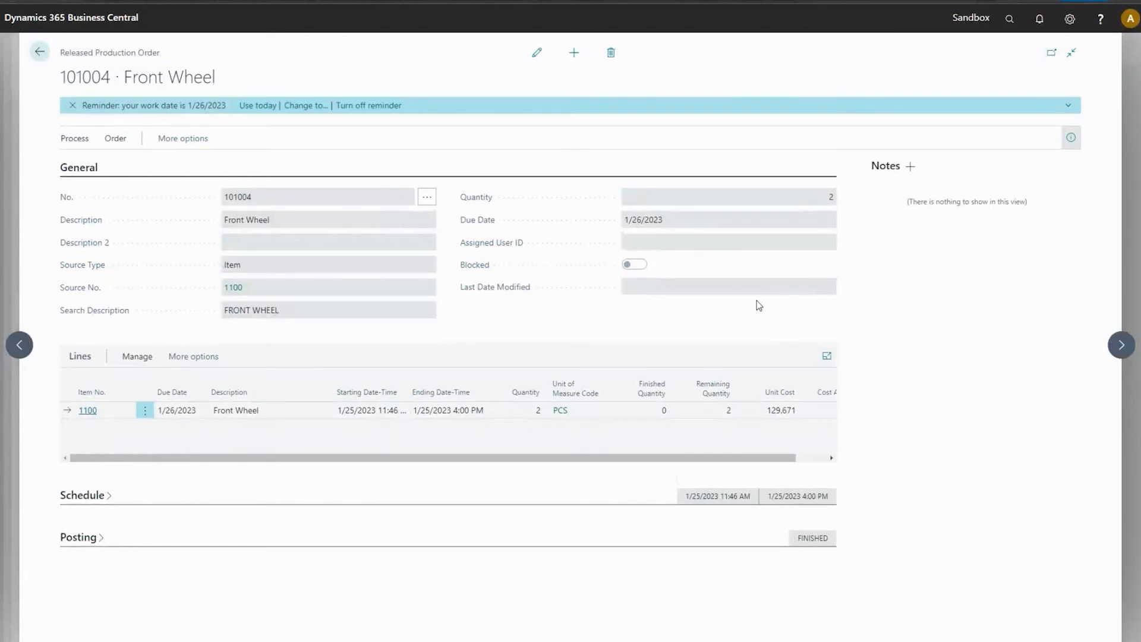
Personalize the Released Production Order page by adding the Variant Code field below Source No. in the General section.
click(1070, 18)
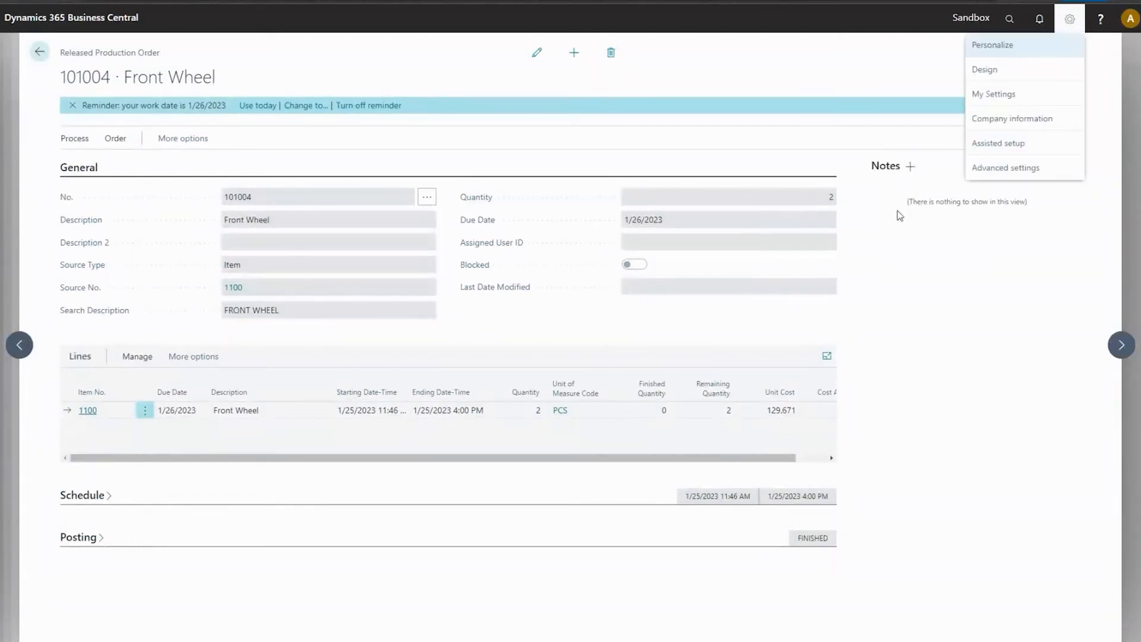
click(992, 45)
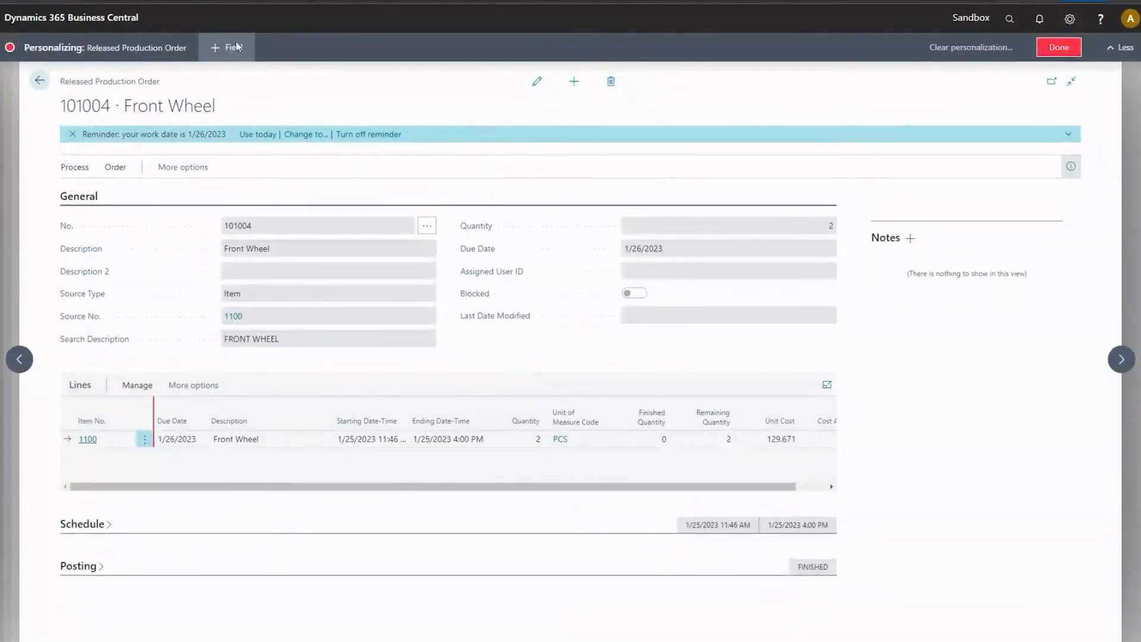
click(232, 47)
drag(1064, 167, 150, 339)
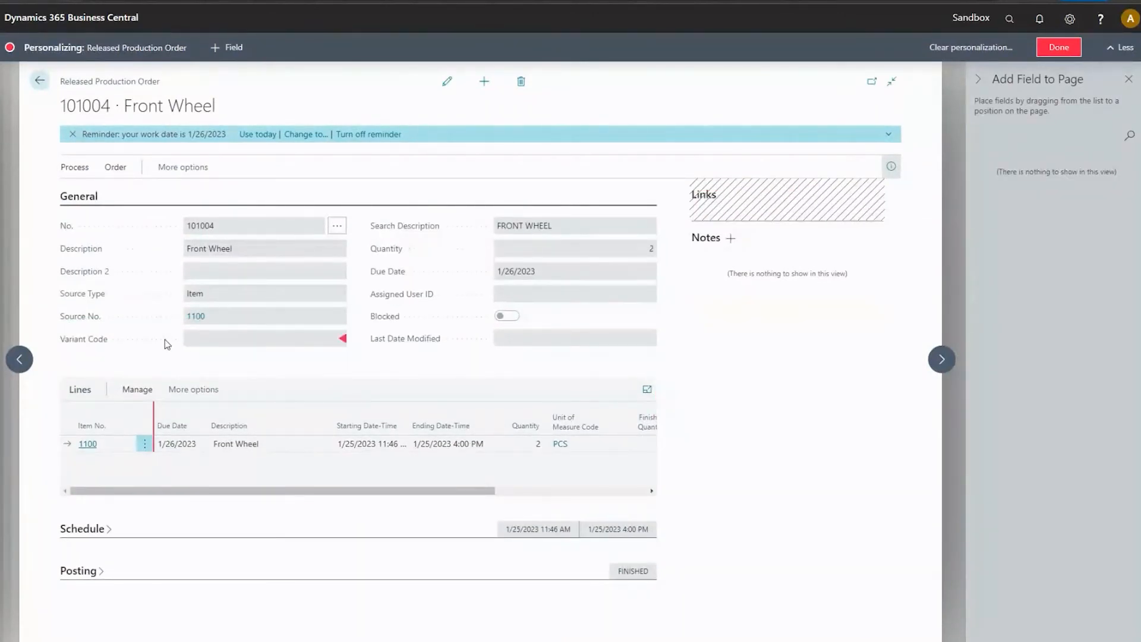
click(1059, 47)
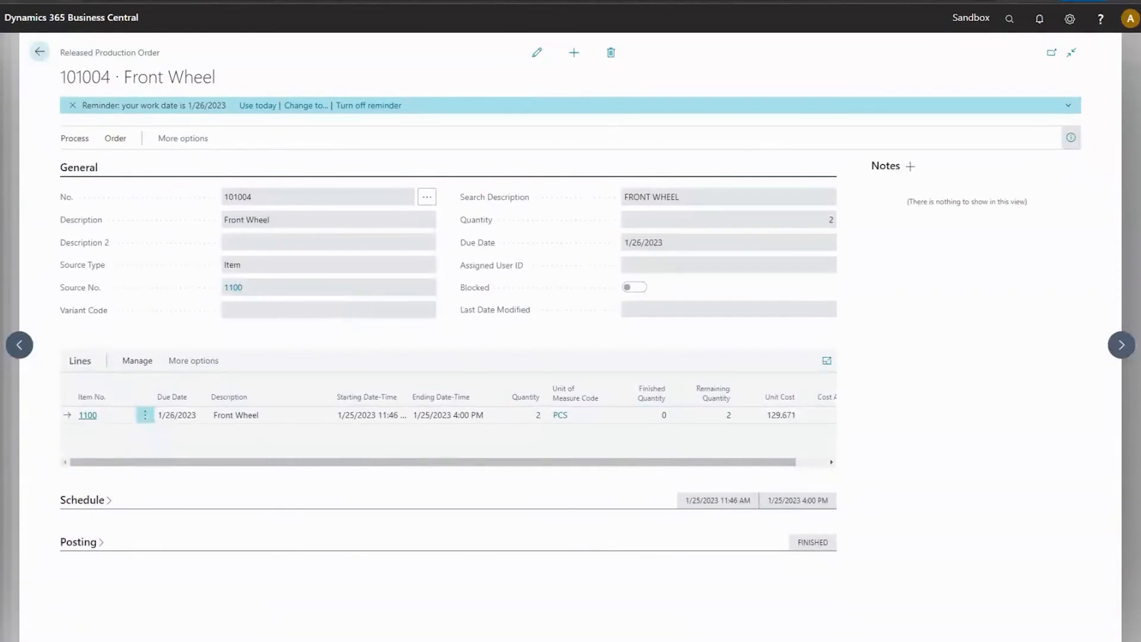
Check the Variant Code field on both Front Wheel production orders, ending on the one with quantity 2.
click(1122, 345)
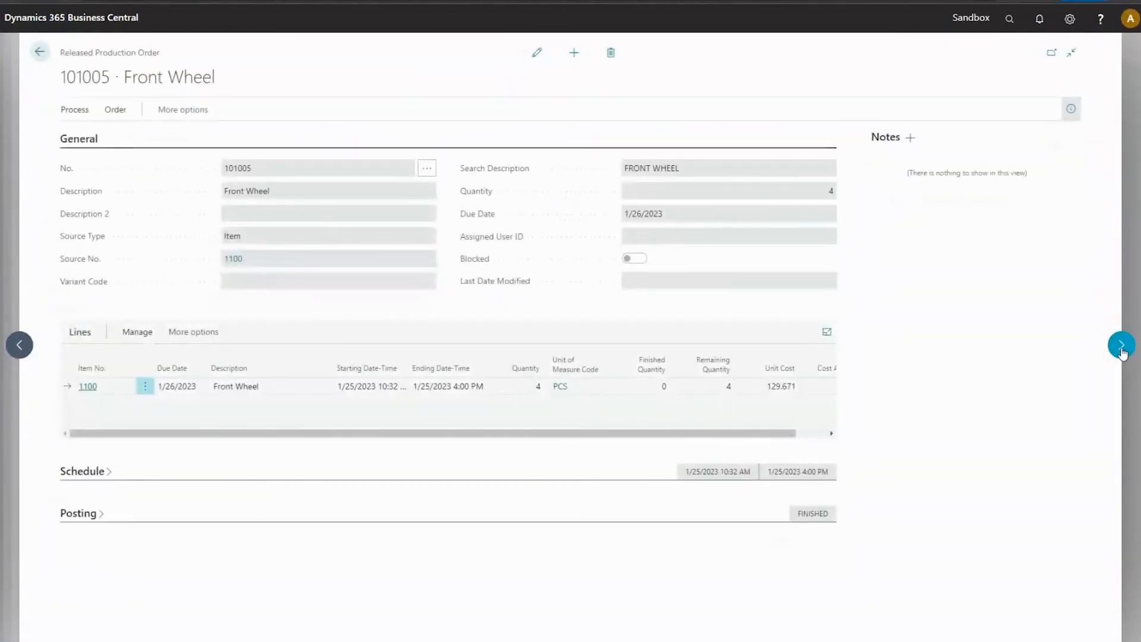
click(1122, 351)
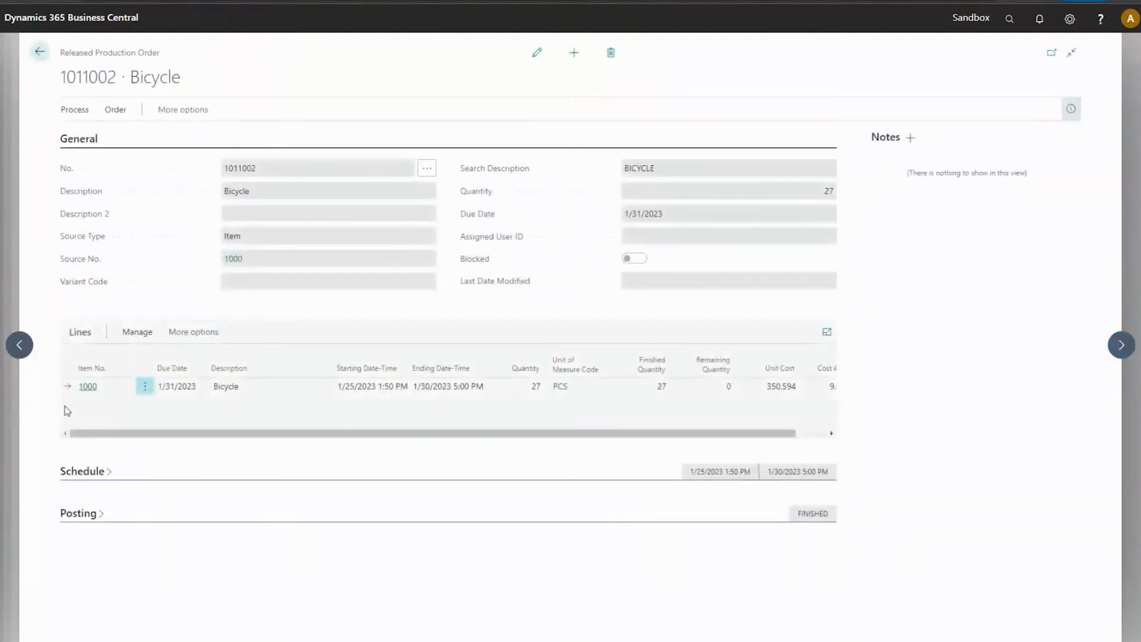
click(21, 352)
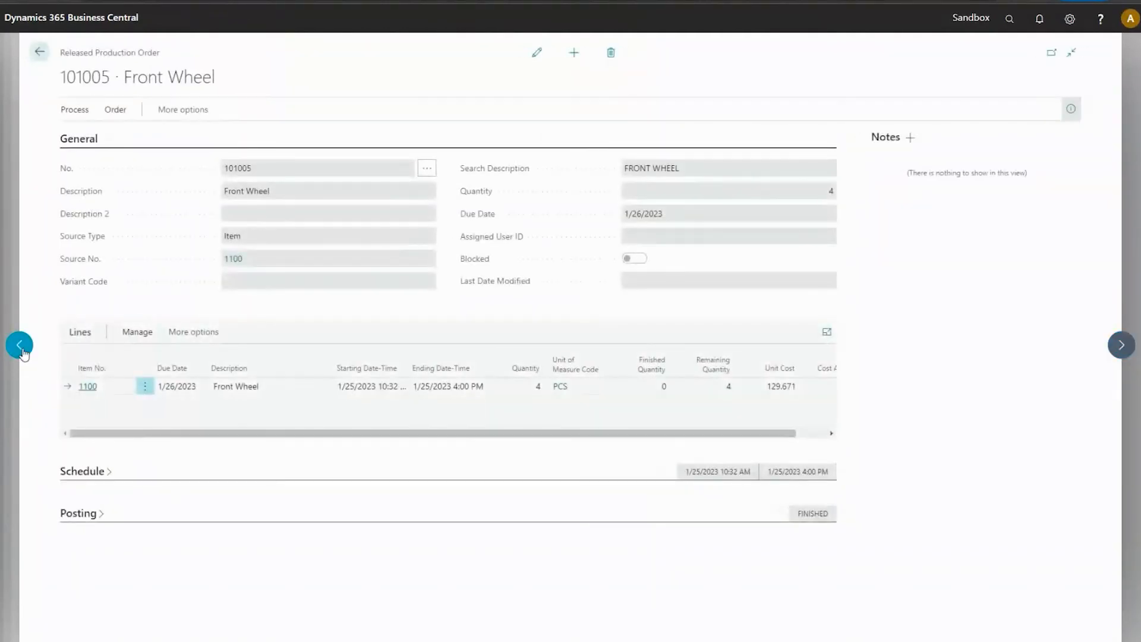
click(21, 352)
click(22, 352)
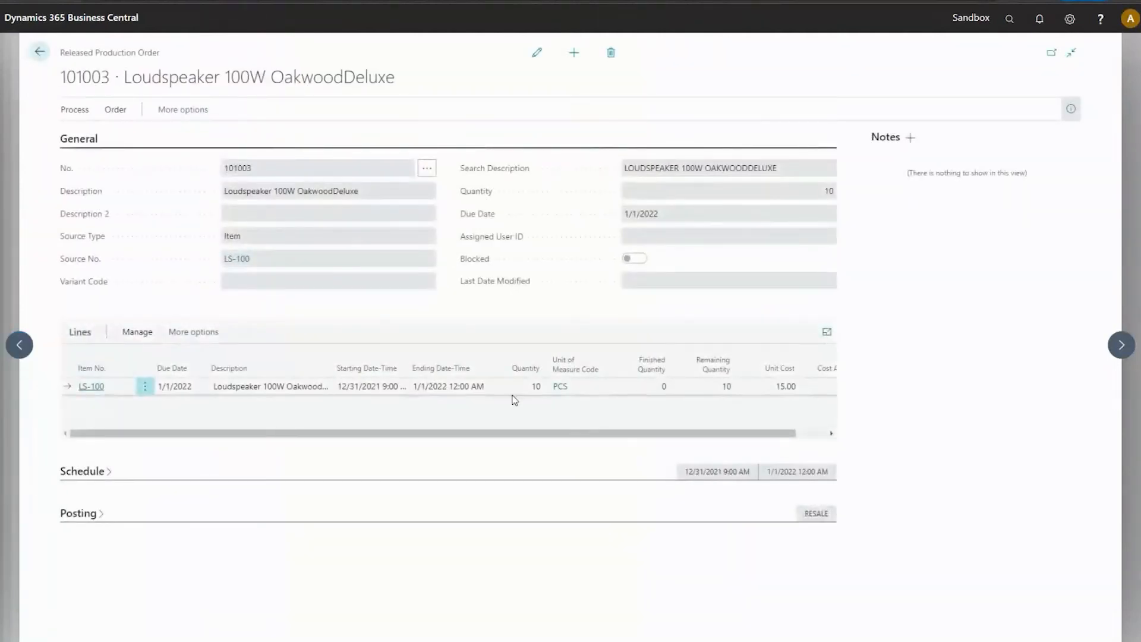
click(1121, 346)
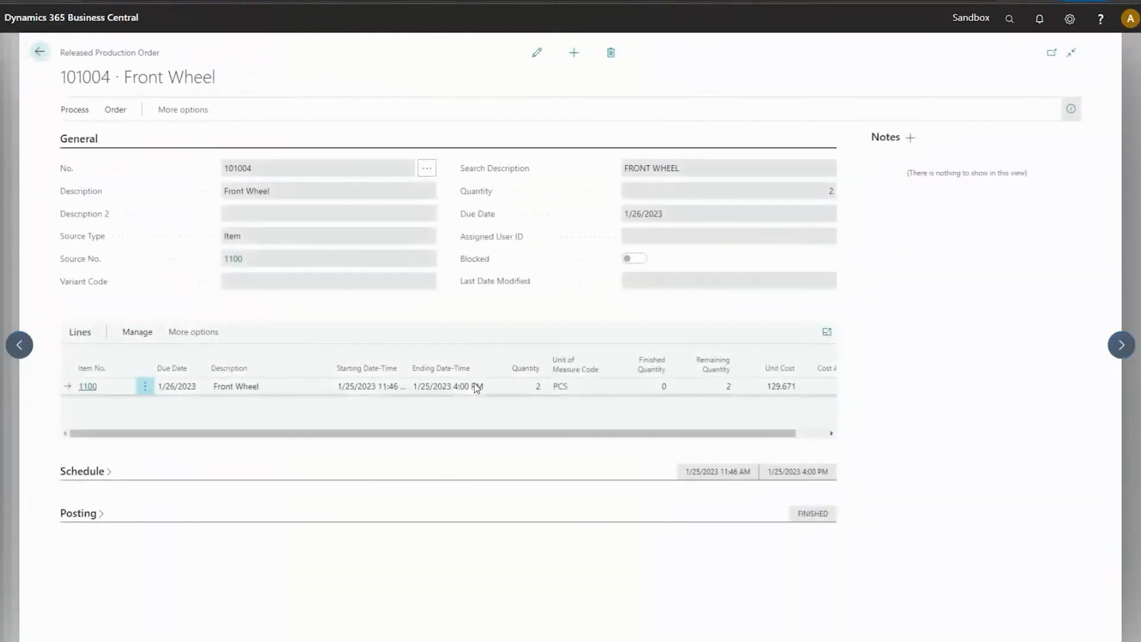
Make the Front Wheel production order editable and personalize its lines by adding the Variant Code column after Description.
click(537, 52)
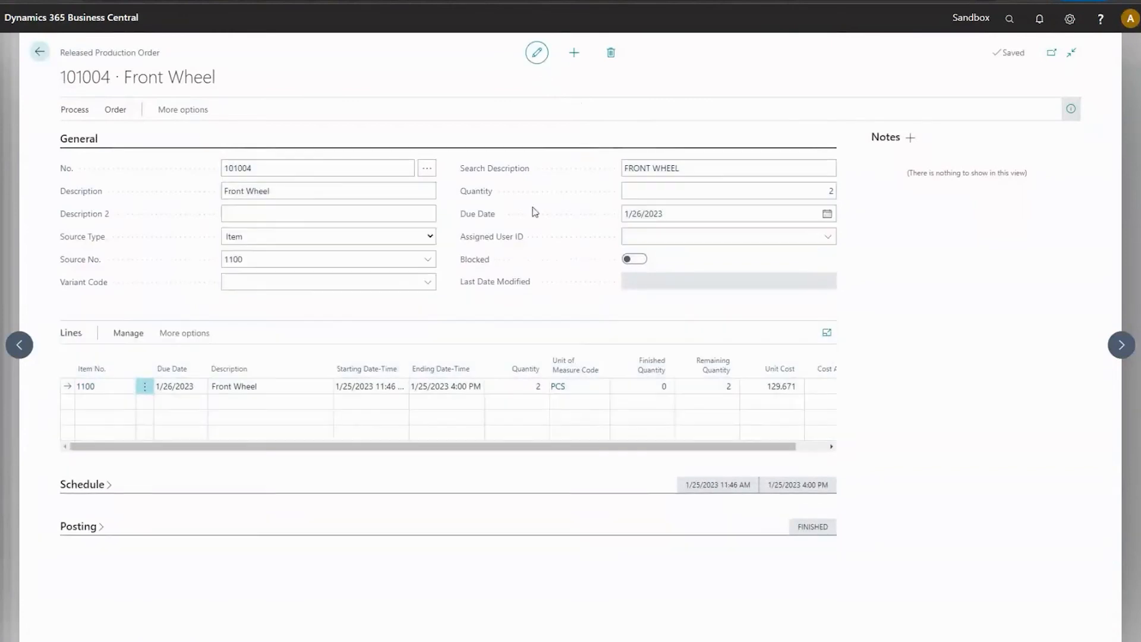
drag(507, 447, 669, 447)
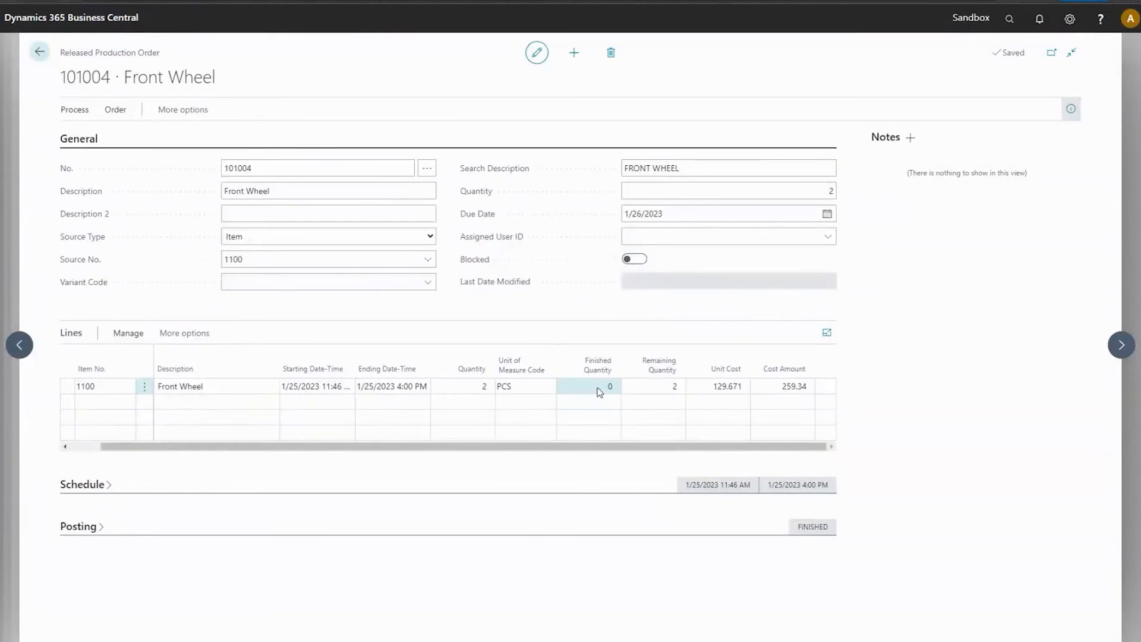
click(1070, 19)
click(996, 47)
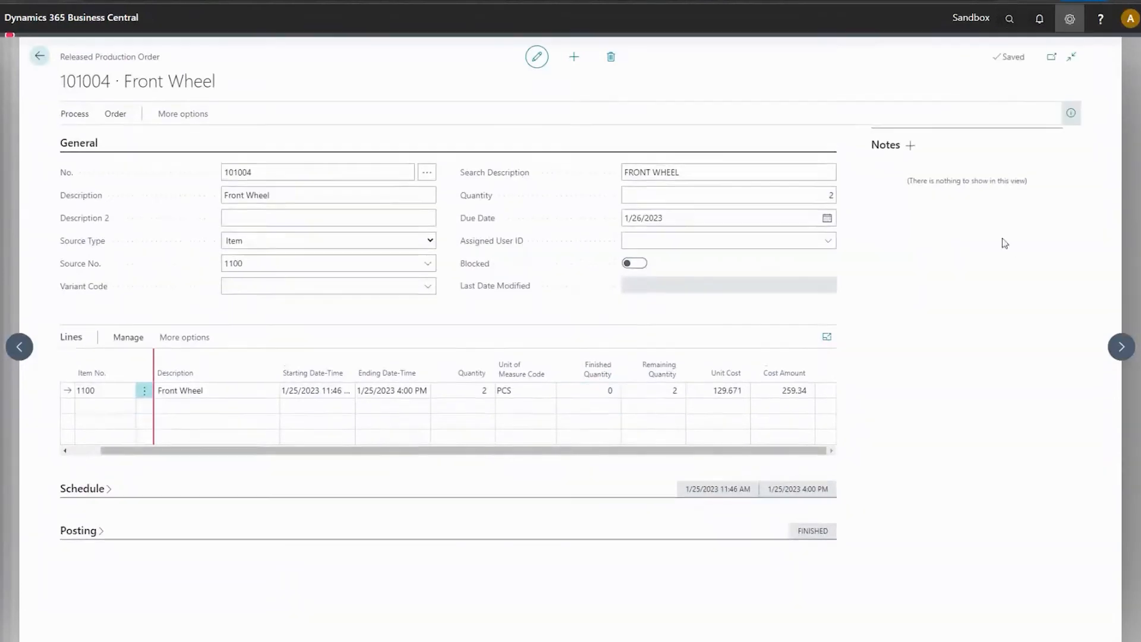
click(227, 47)
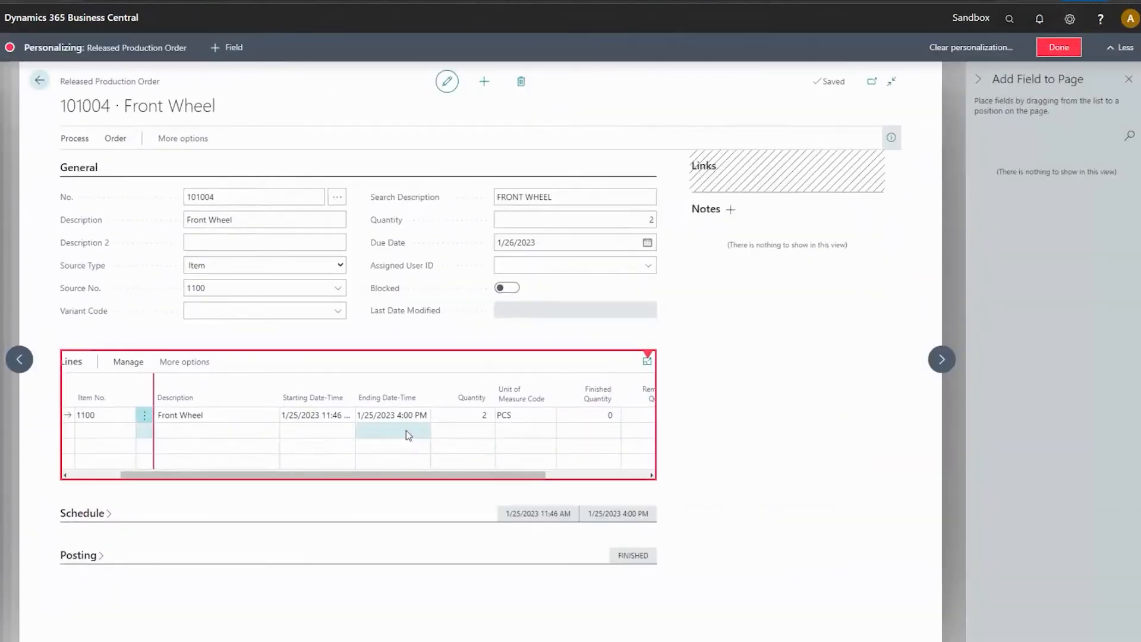
drag(1005, 175, 285, 402)
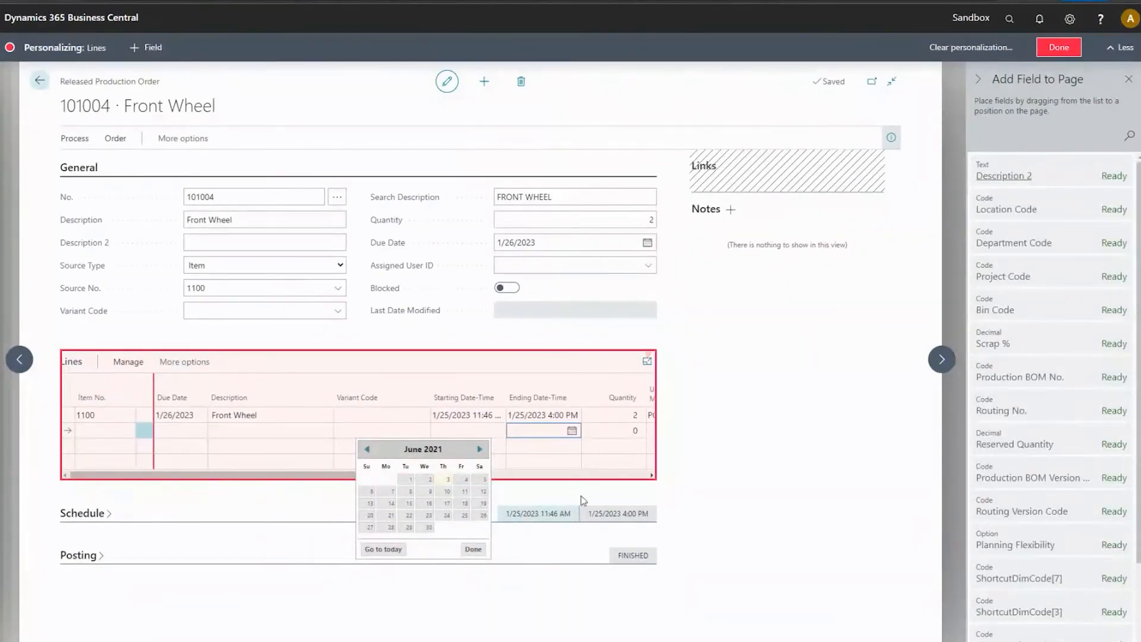
click(714, 479)
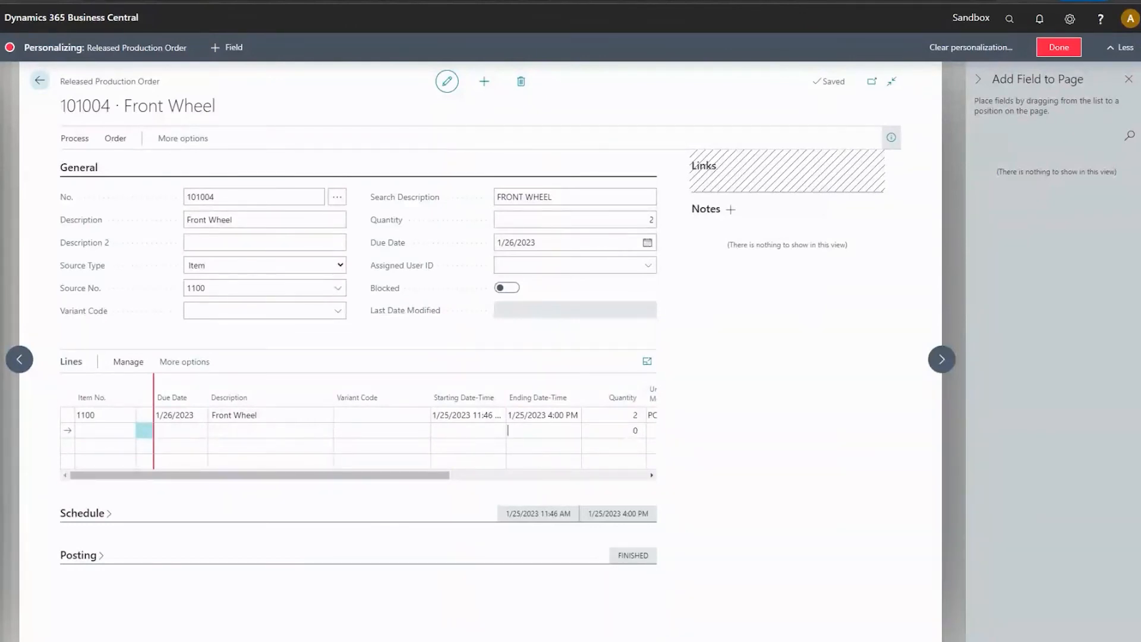
Check the Variant Code field on both Front Wheel production orders, and return to the New Concepts Furniture sales order.
click(343, 310)
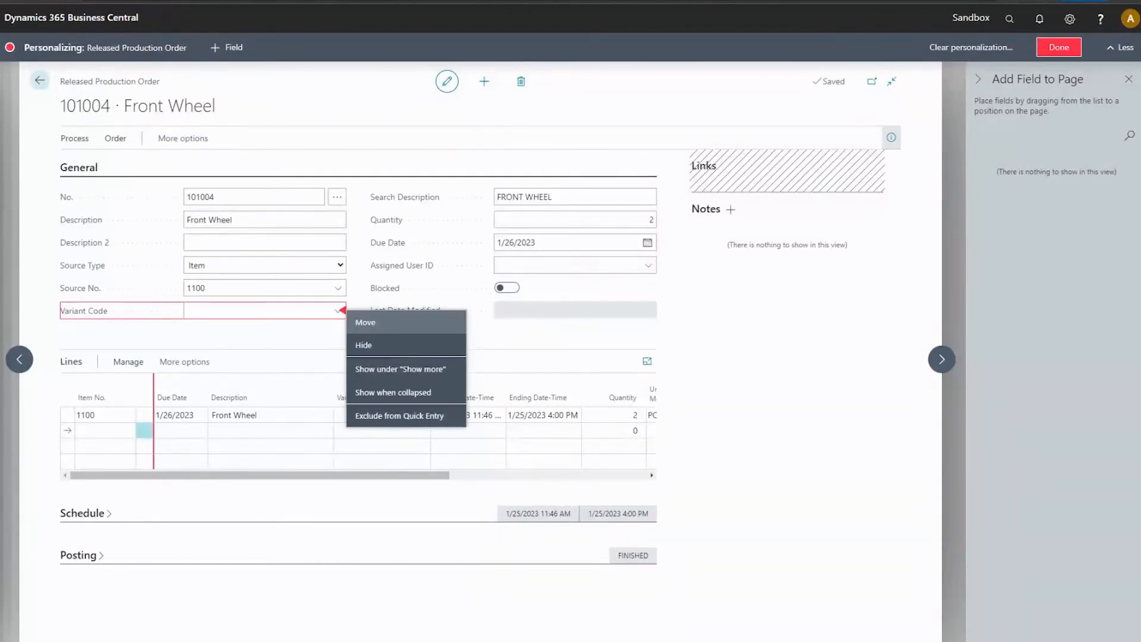
click(271, 340)
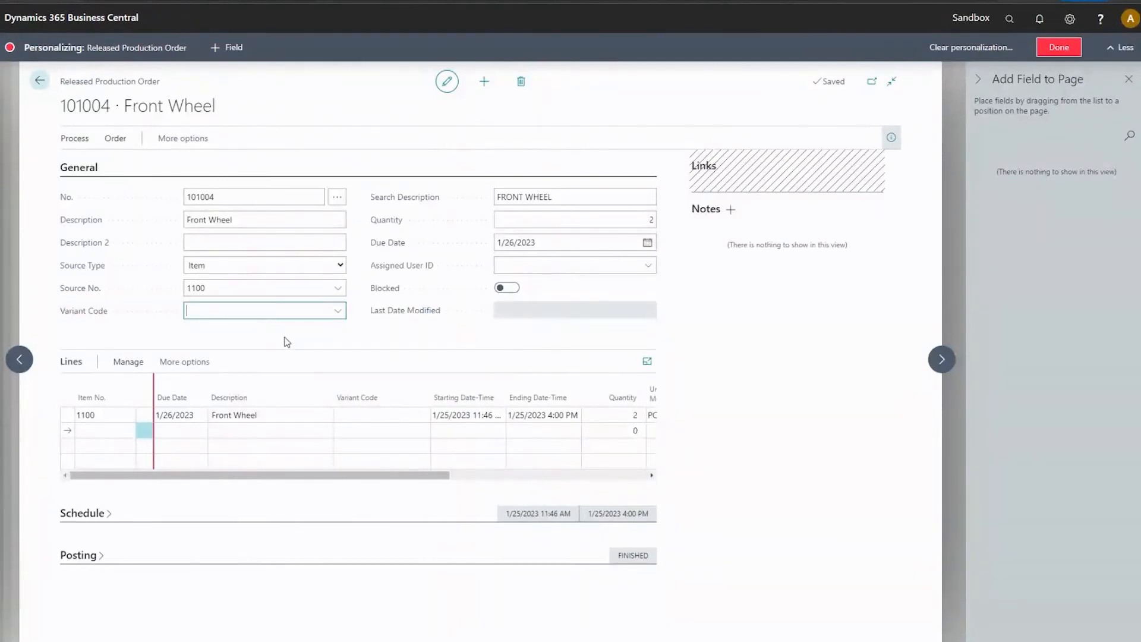
click(942, 359)
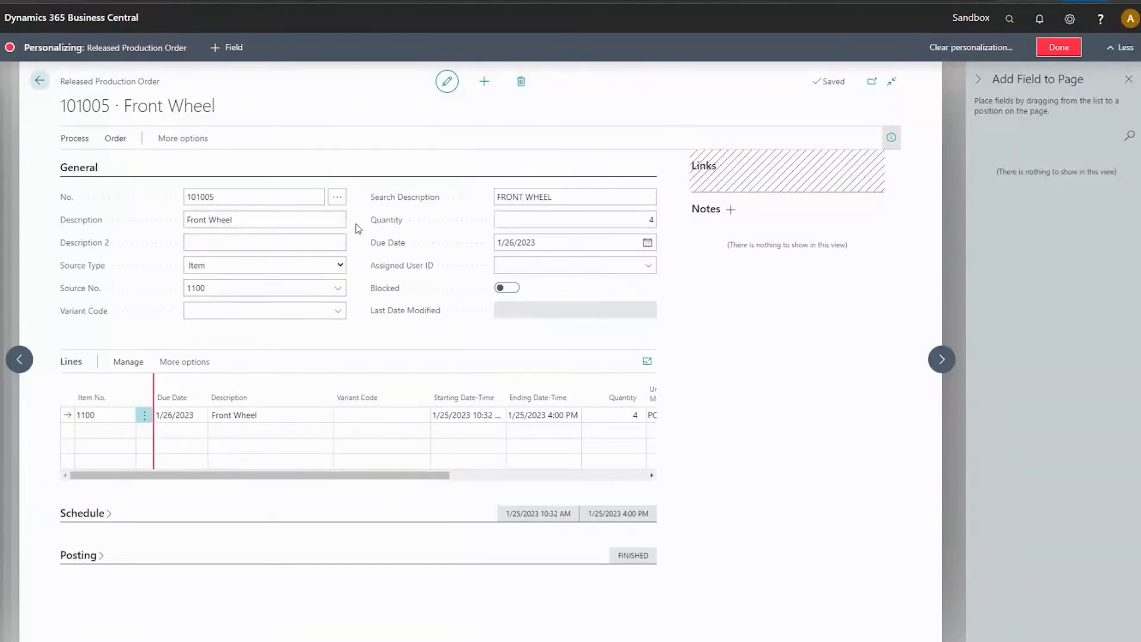
click(40, 81)
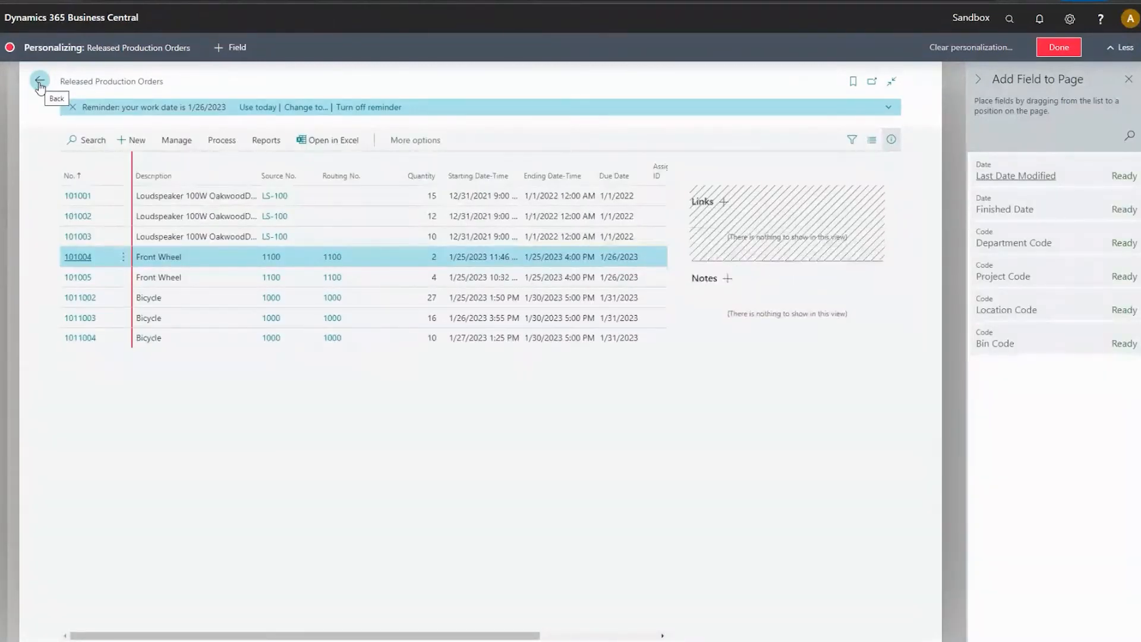
click(39, 81)
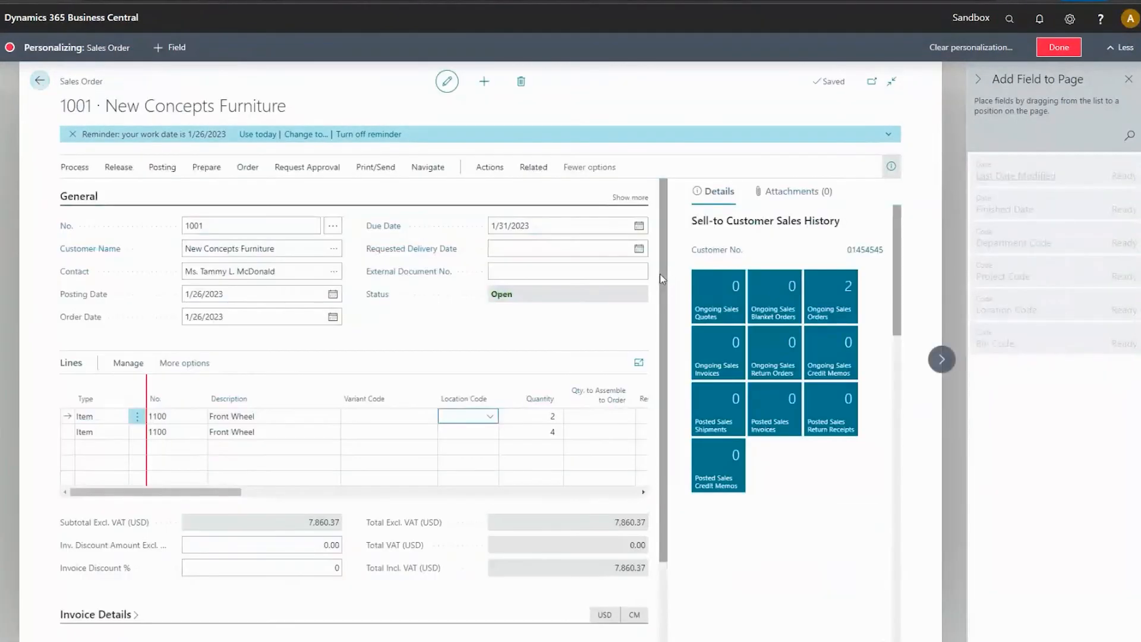
Try to set the variant code of the first Front Wheel sales line to BLACK, and discard the change.
click(374, 416)
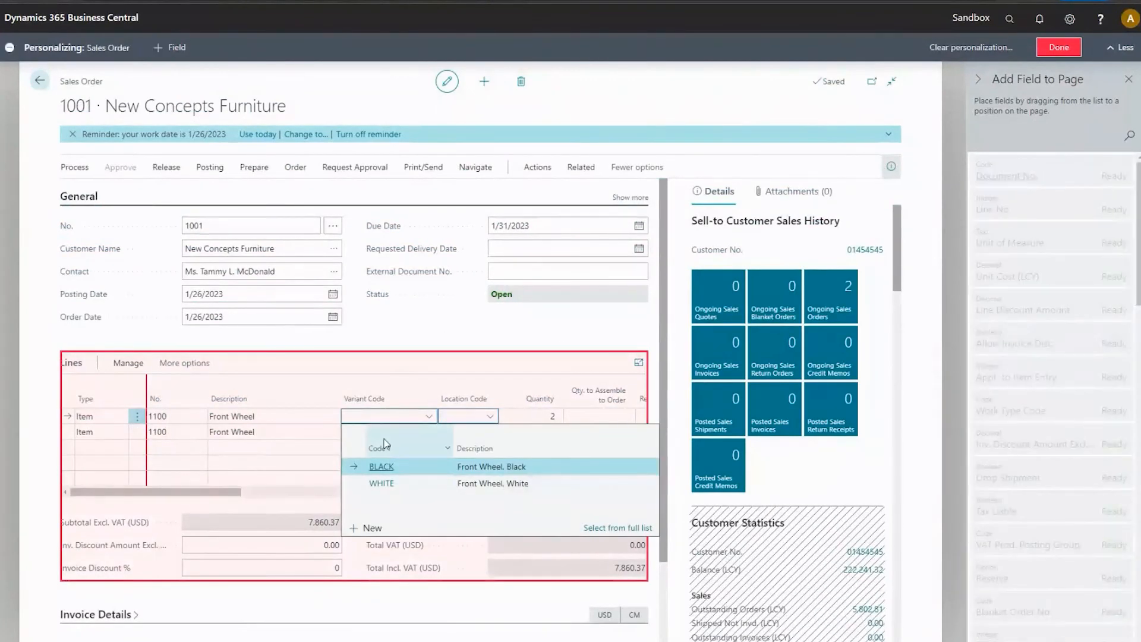
click(382, 467)
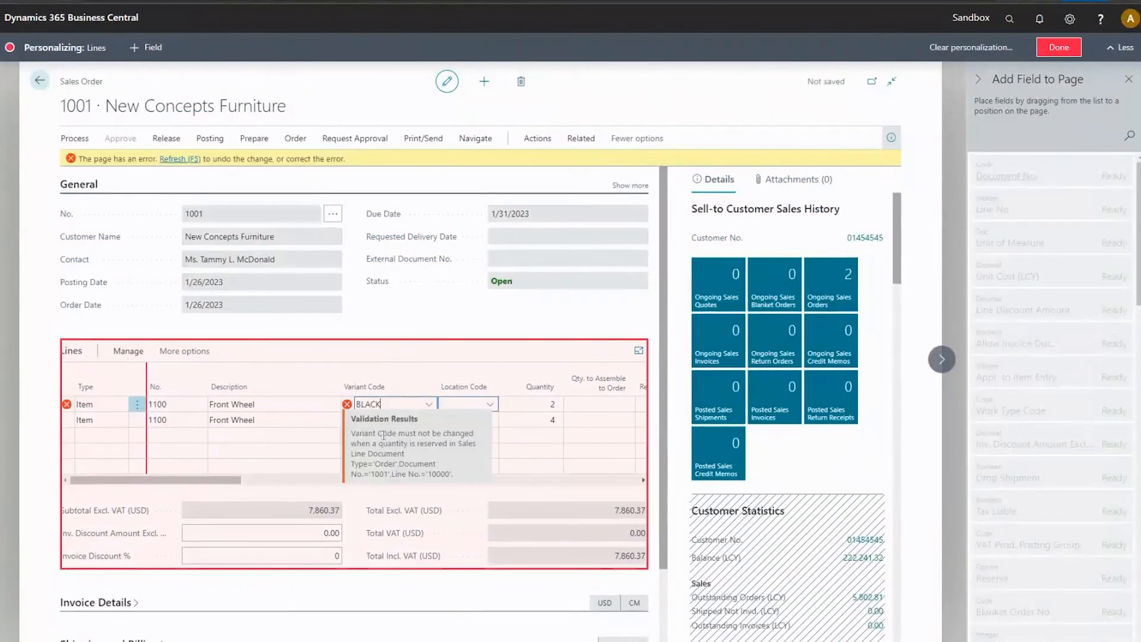
click(173, 161)
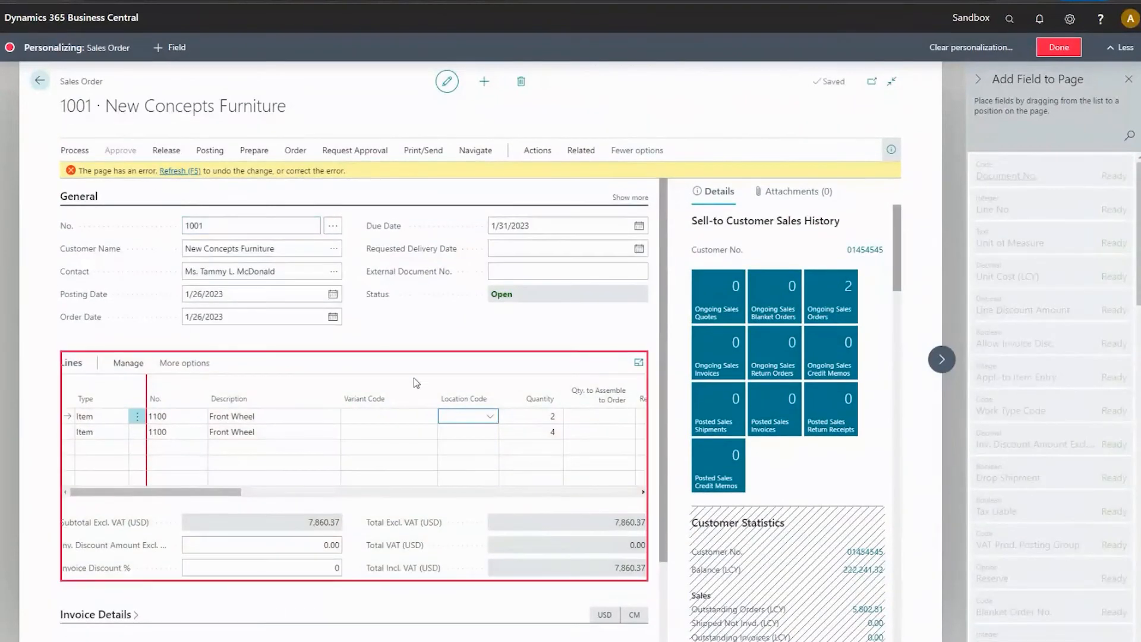
Finish personalizing the sales order page.
click(1104, 23)
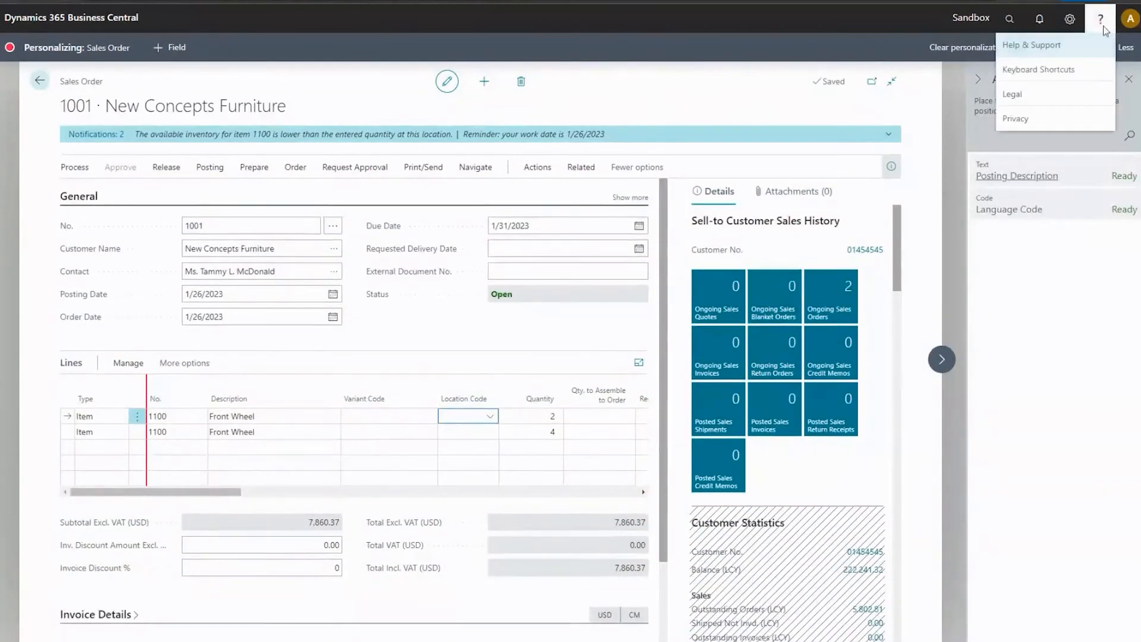
click(862, 64)
click(1059, 46)
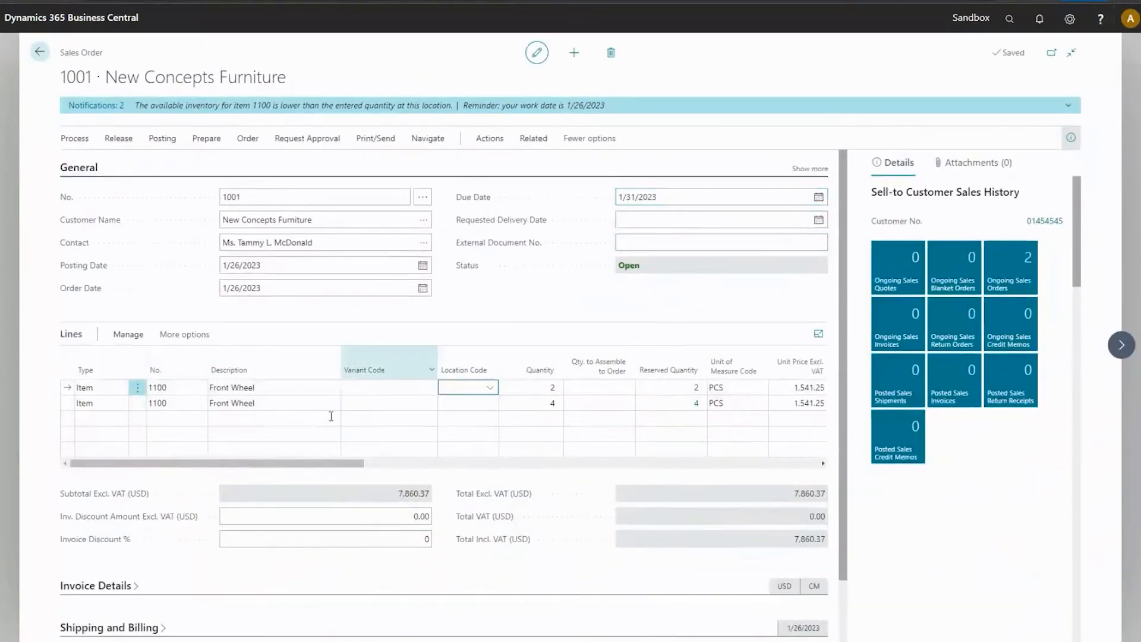
Retry variant BLACK on the first Front Wheel sales line outside personalization mode, and refresh the page to discard it.
click(413, 388)
click(385, 438)
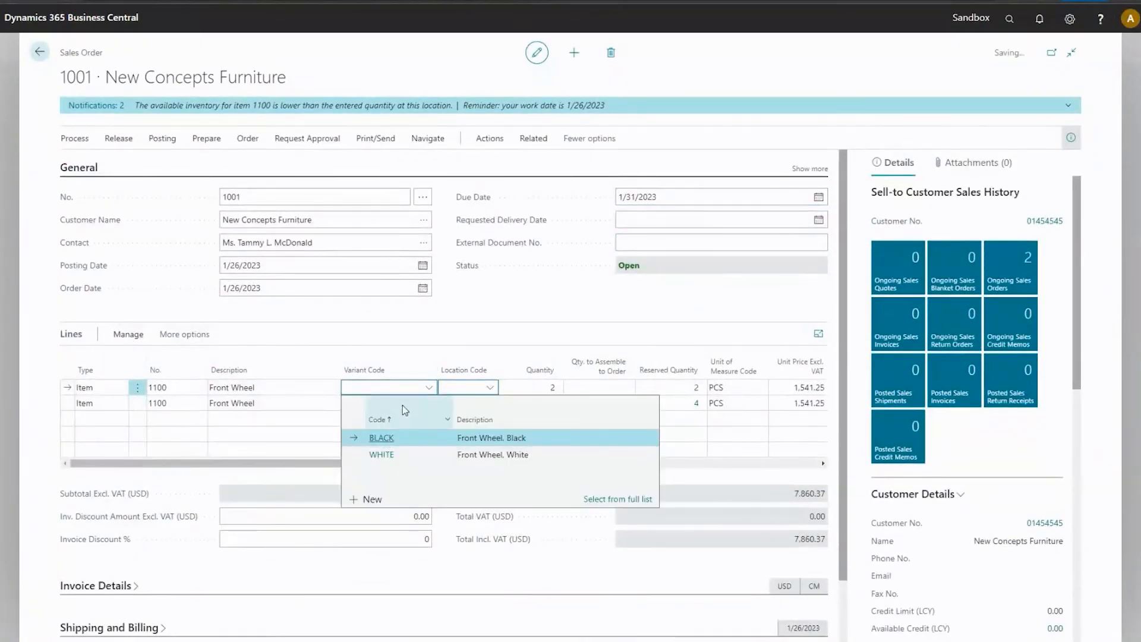
click(169, 130)
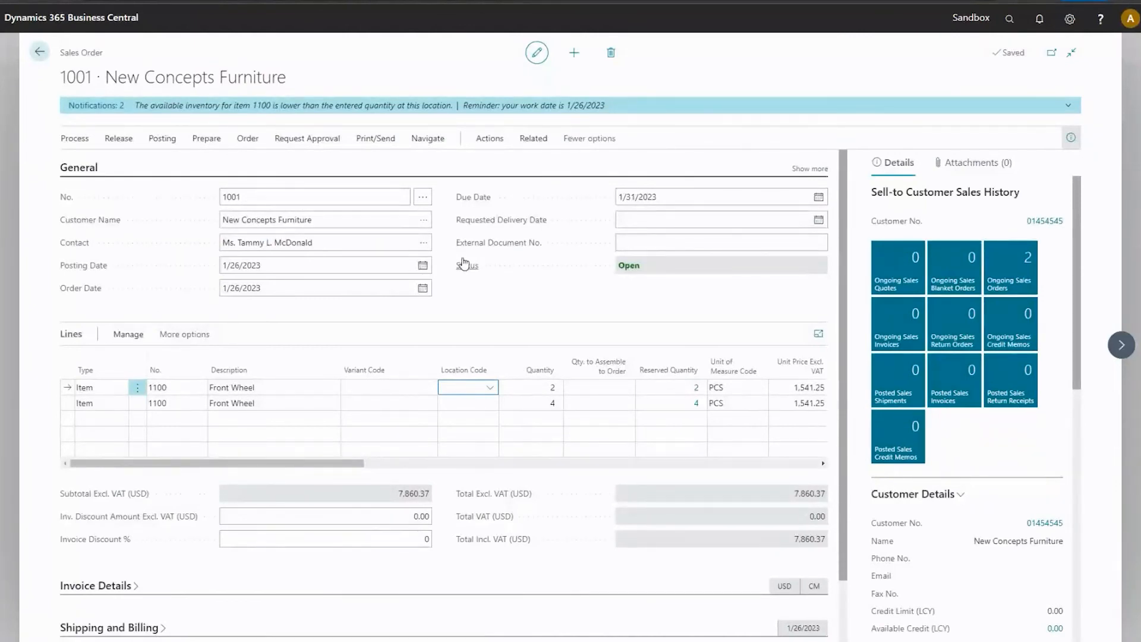
Leave the sales order and find the Released Production Orders list by searching for "rele pro".
mouse_move(465, 263)
click(47, 60)
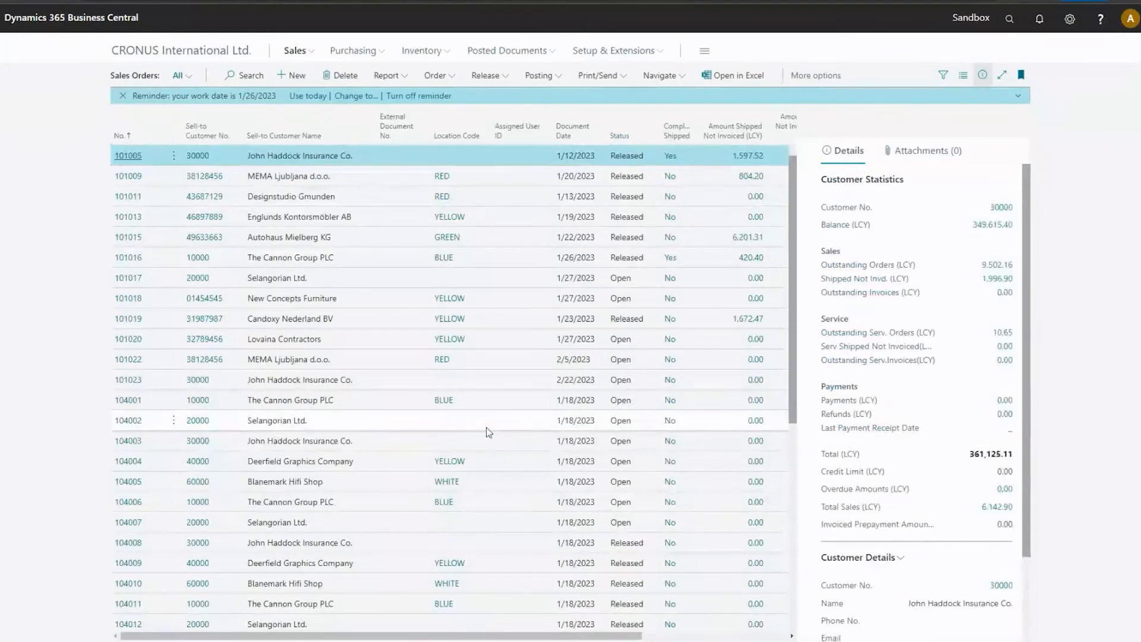
mouse_move(362, 641)
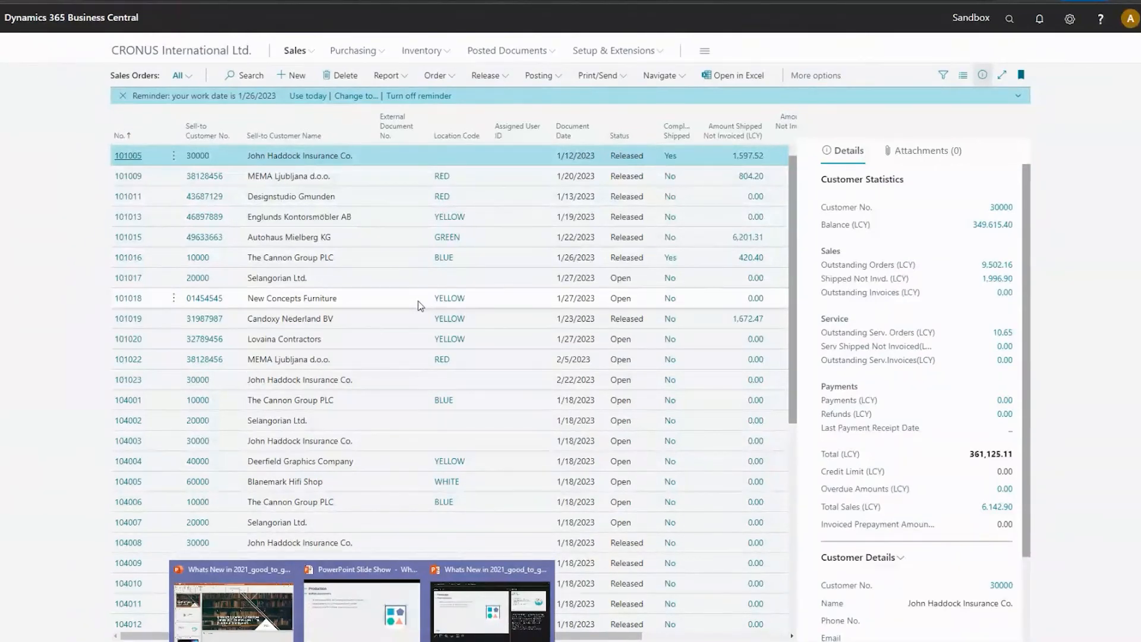
click(1010, 19)
text(rele)
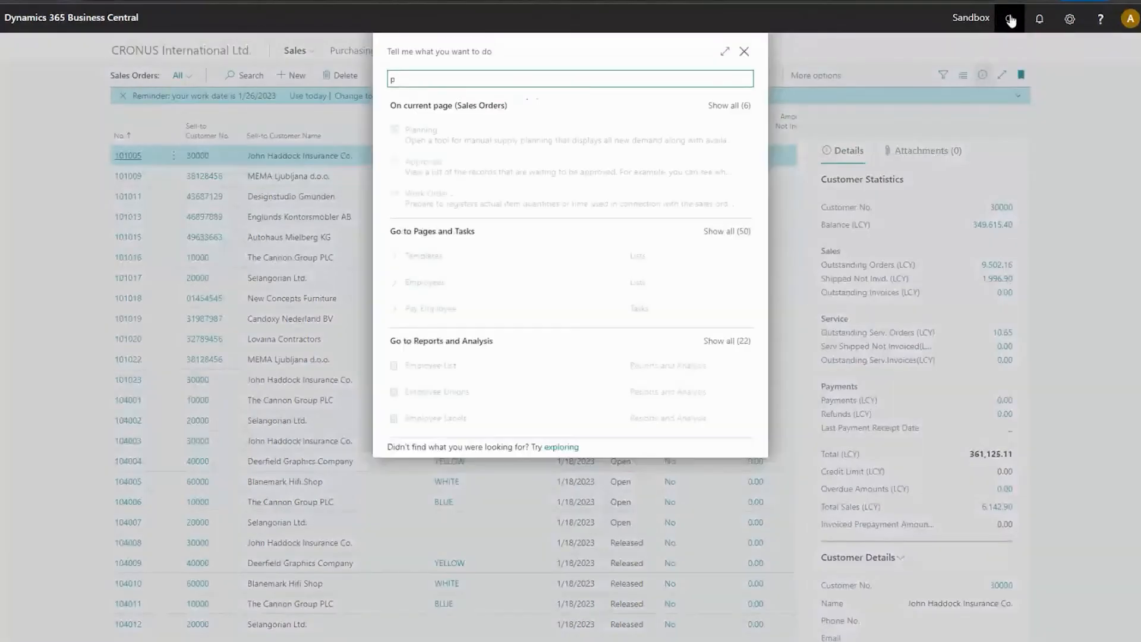
text( prod)
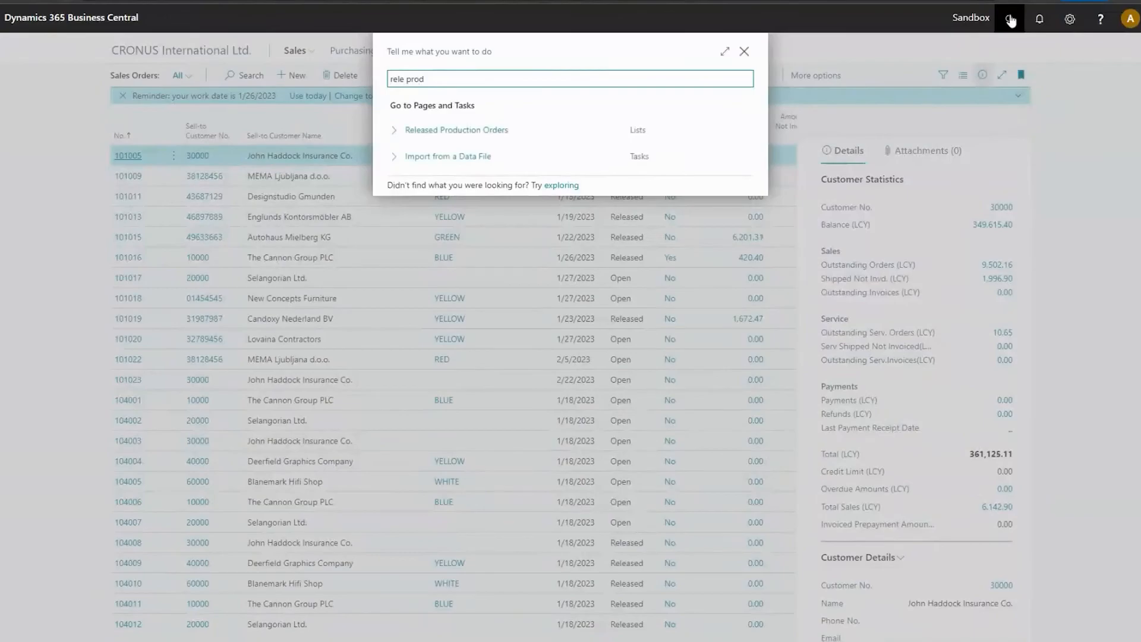
key(Down)
key(Return)
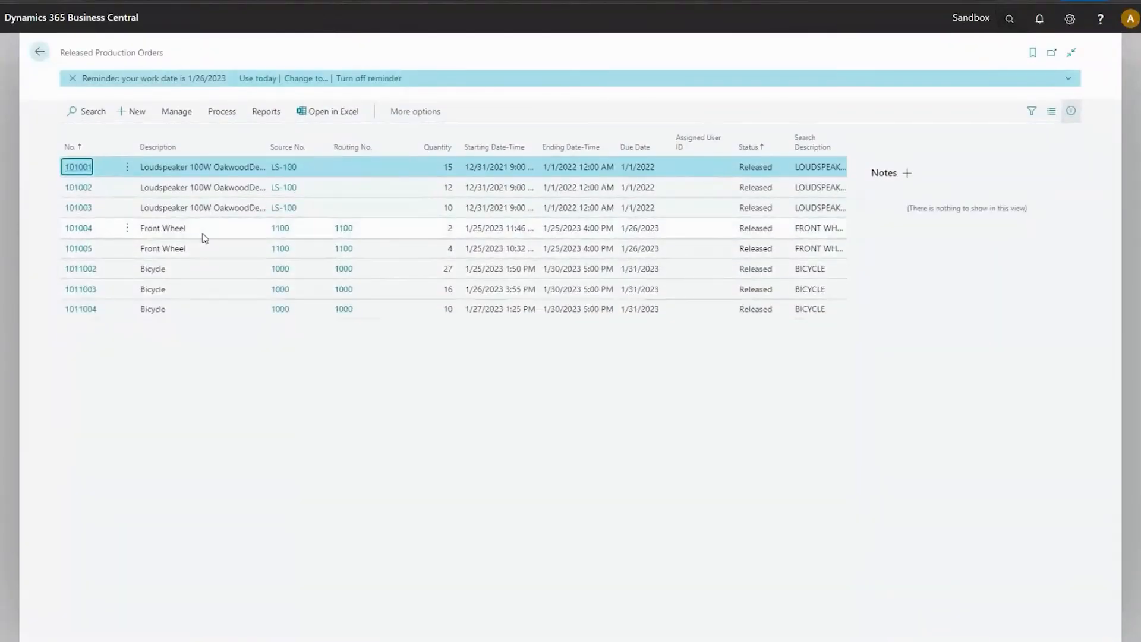
View the Front Wheel order with quantity 2 and open its line's routing to examine the operation times.
click(201, 235)
click(126, 230)
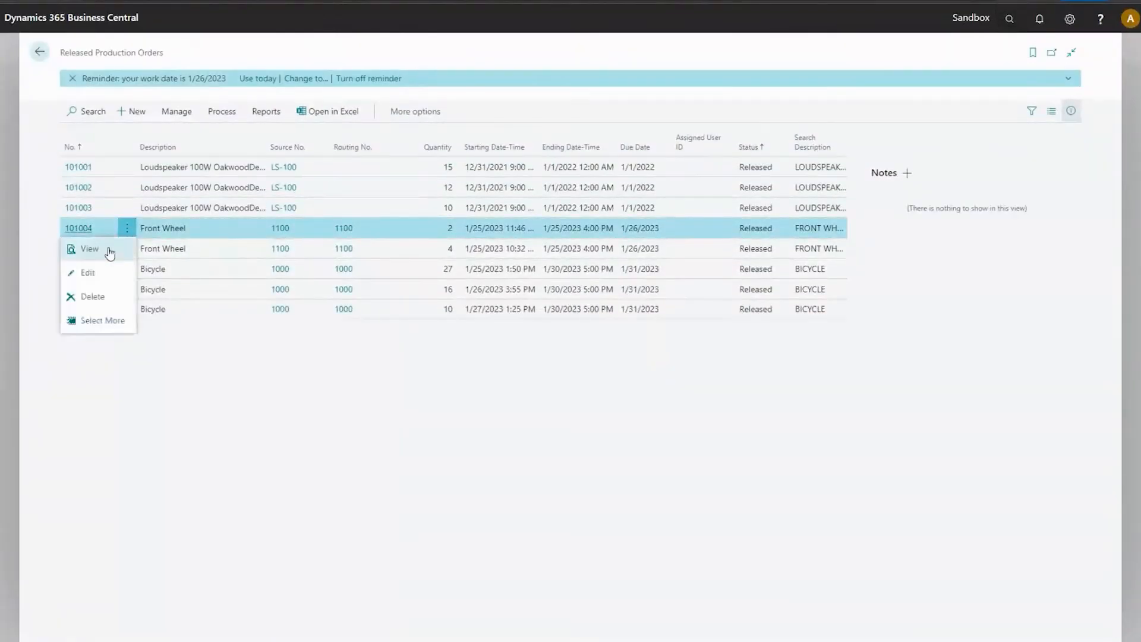
click(111, 249)
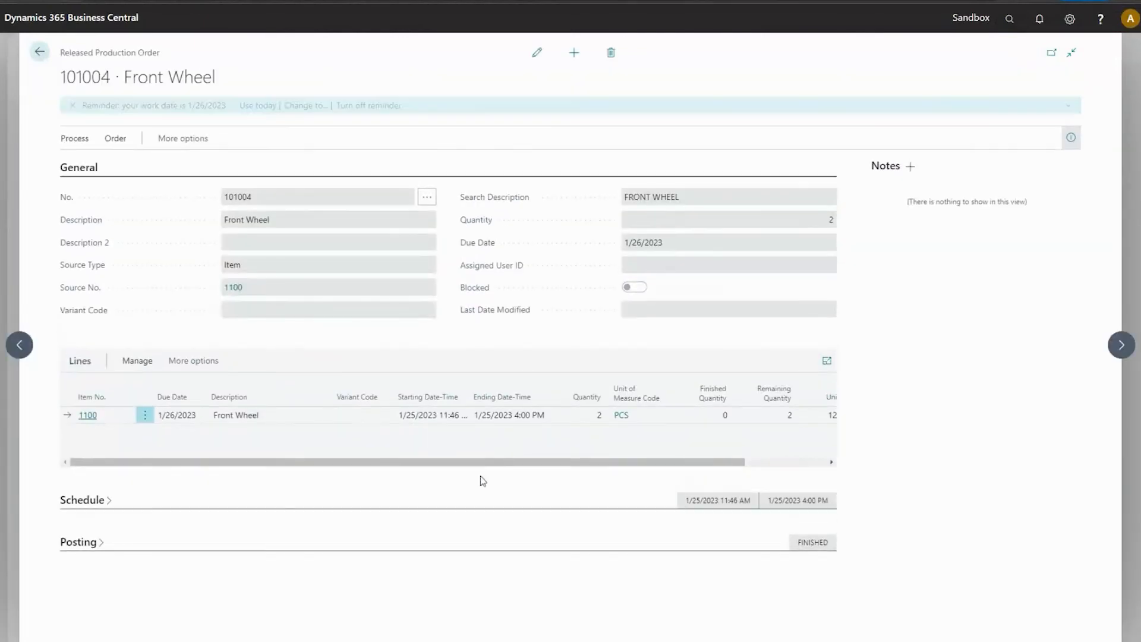
click(137, 361)
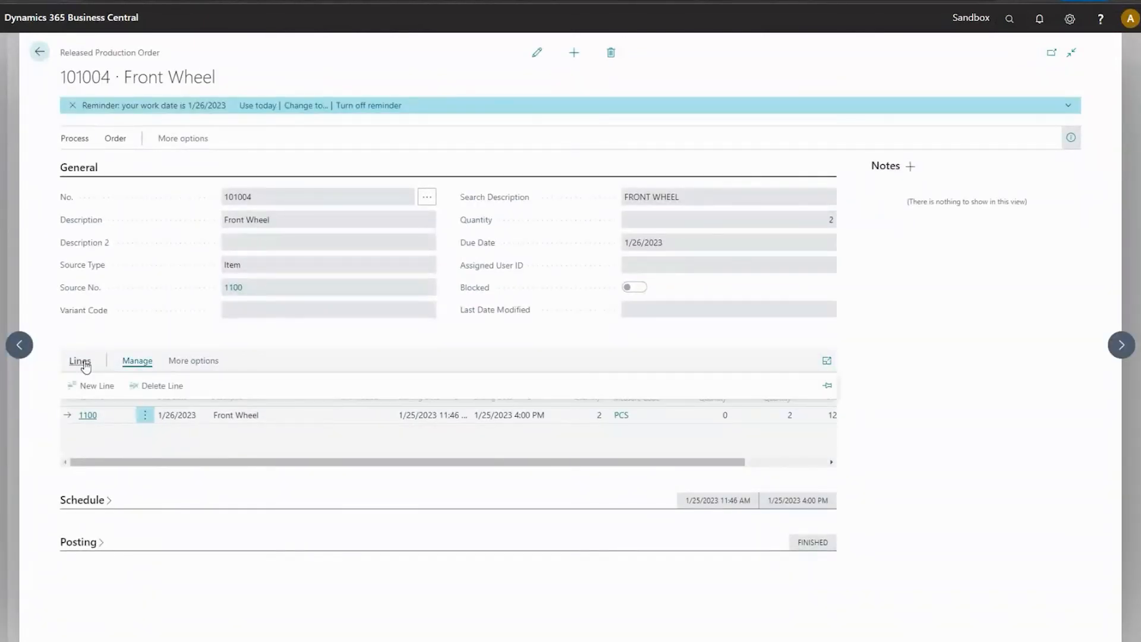
click(220, 364)
click(226, 362)
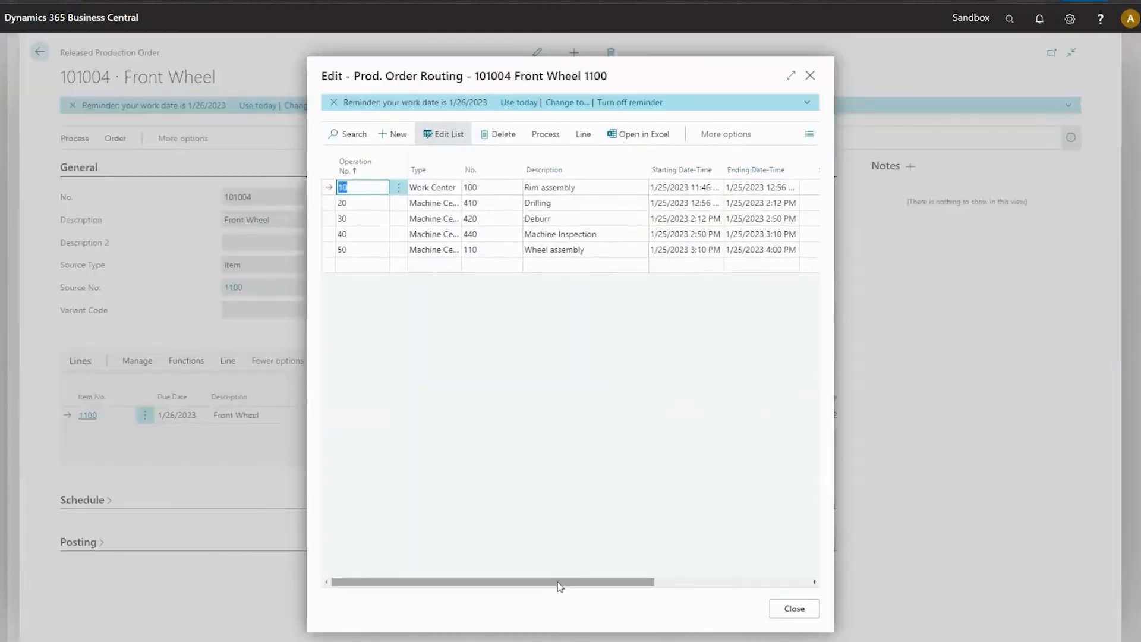
drag(557, 583, 728, 587)
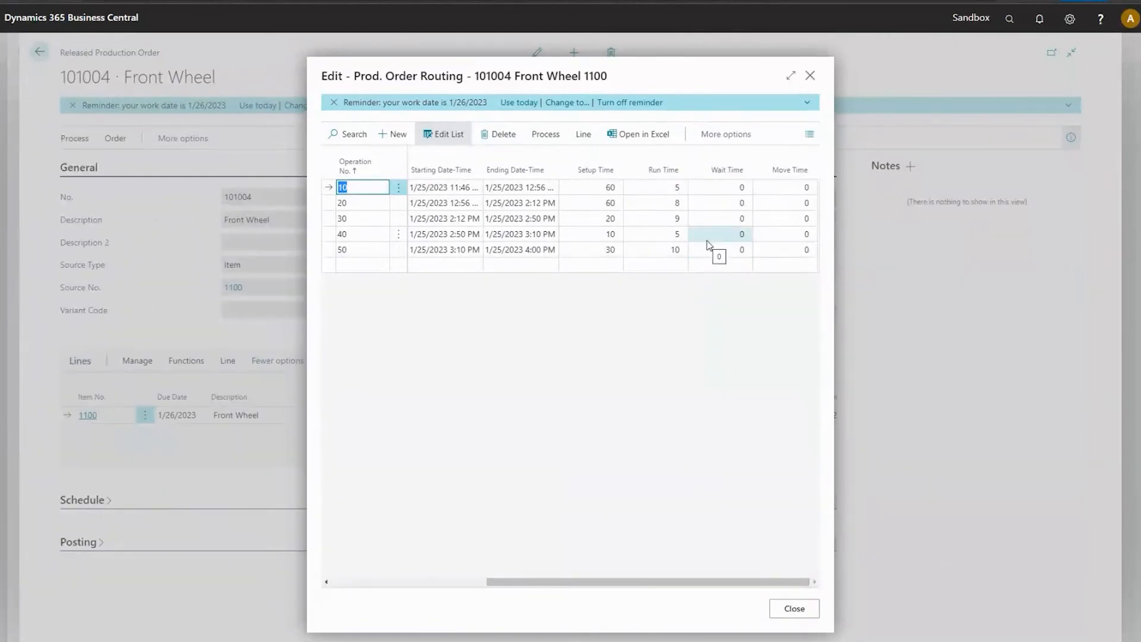
drag(639, 582, 695, 572)
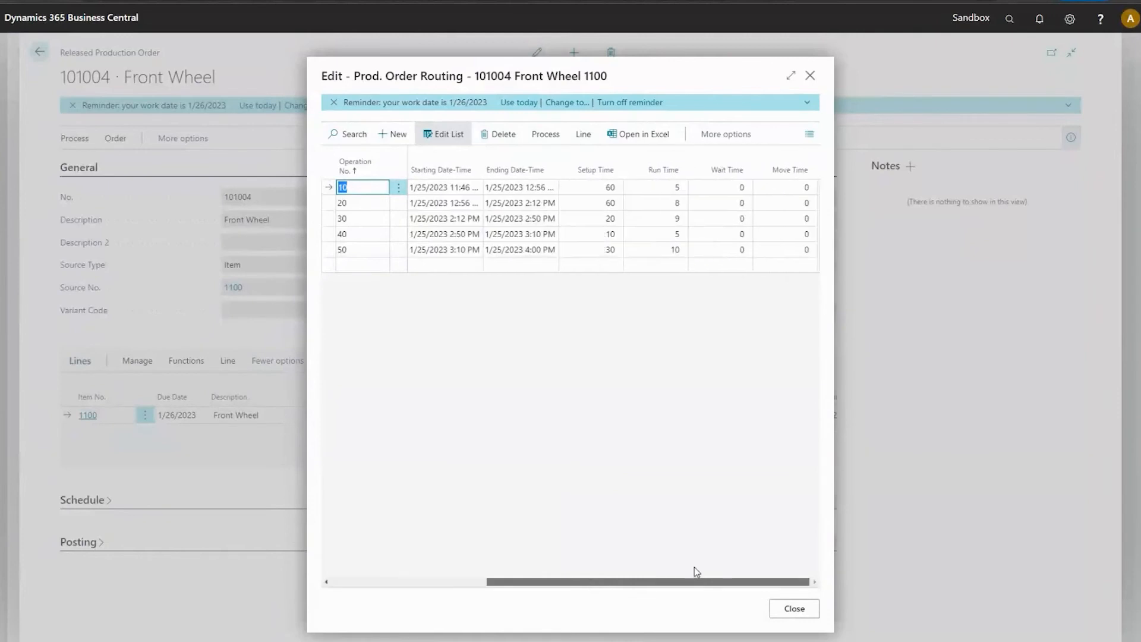
click(1070, 19)
click(987, 70)
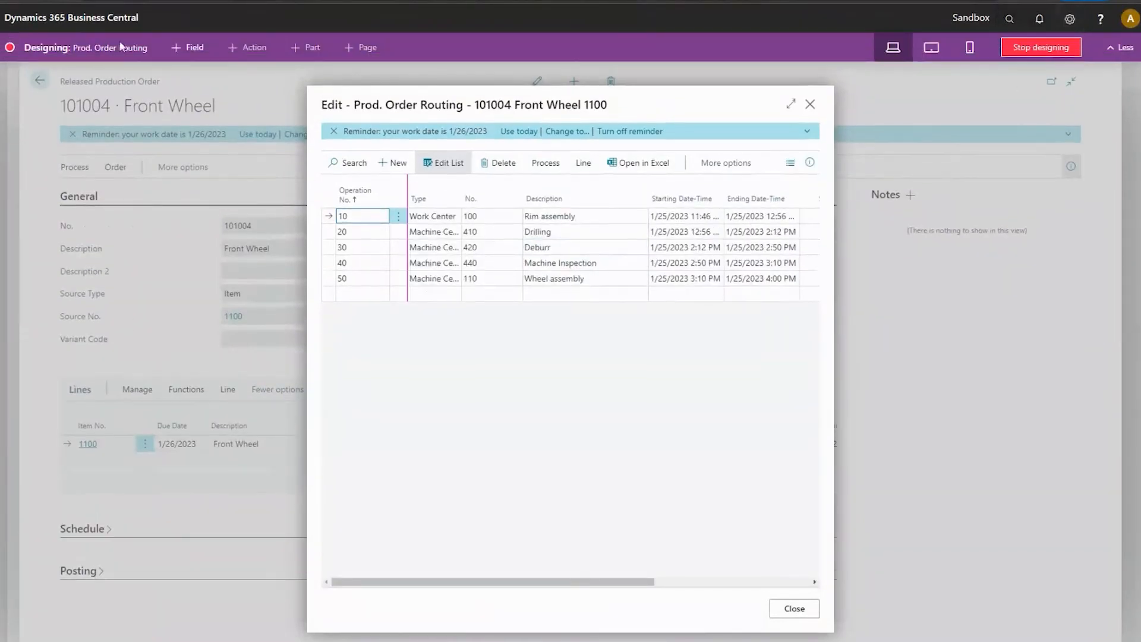
click(1042, 48)
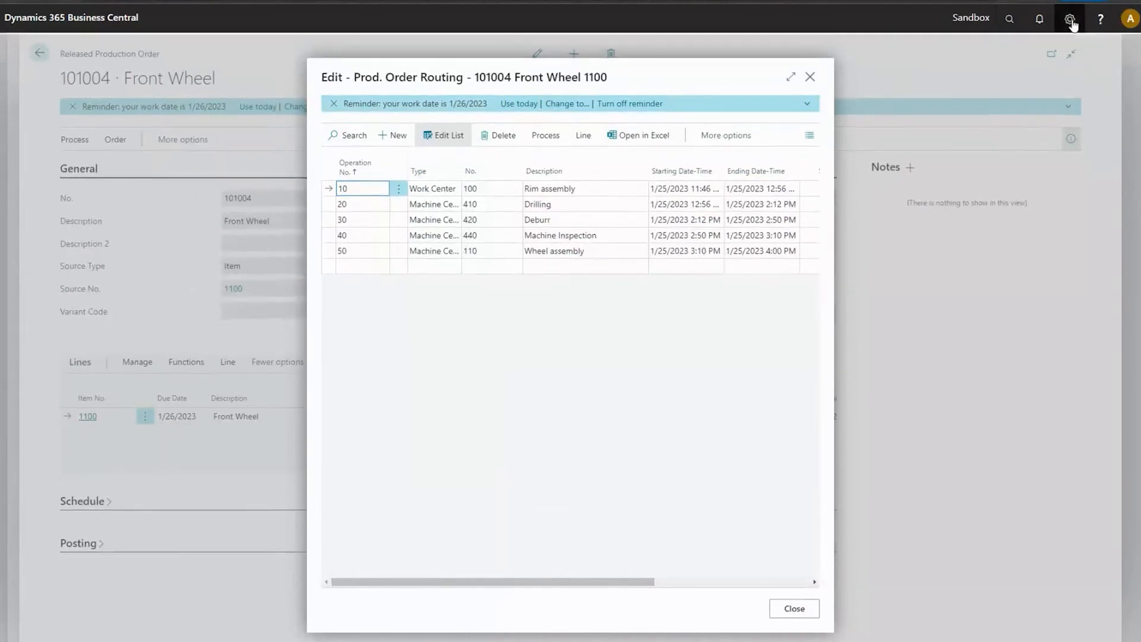
Personalize the Prod. Order Routing page by adding the Lot Size column between Ending Date-Time and Setup Time.
click(1070, 18)
click(1041, 47)
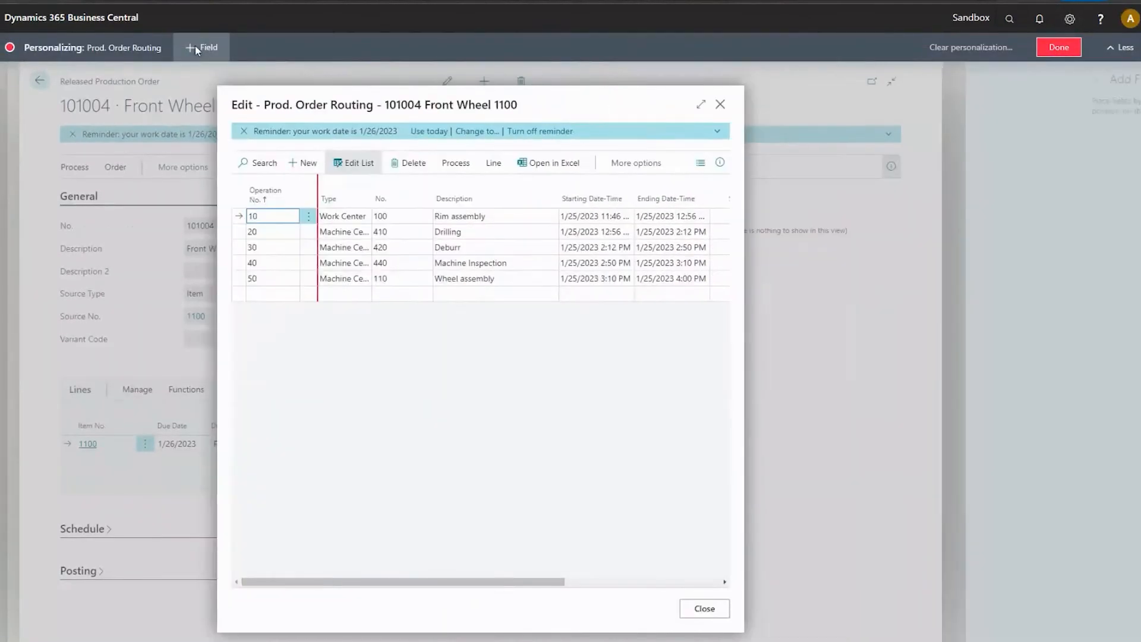
mouse_move(1028, 268)
mouse_down()
mouse_move(564, 244)
mouse_move(718, 243)
mouse_move(709, 205)
mouse_up()
drag(526, 575, 684, 581)
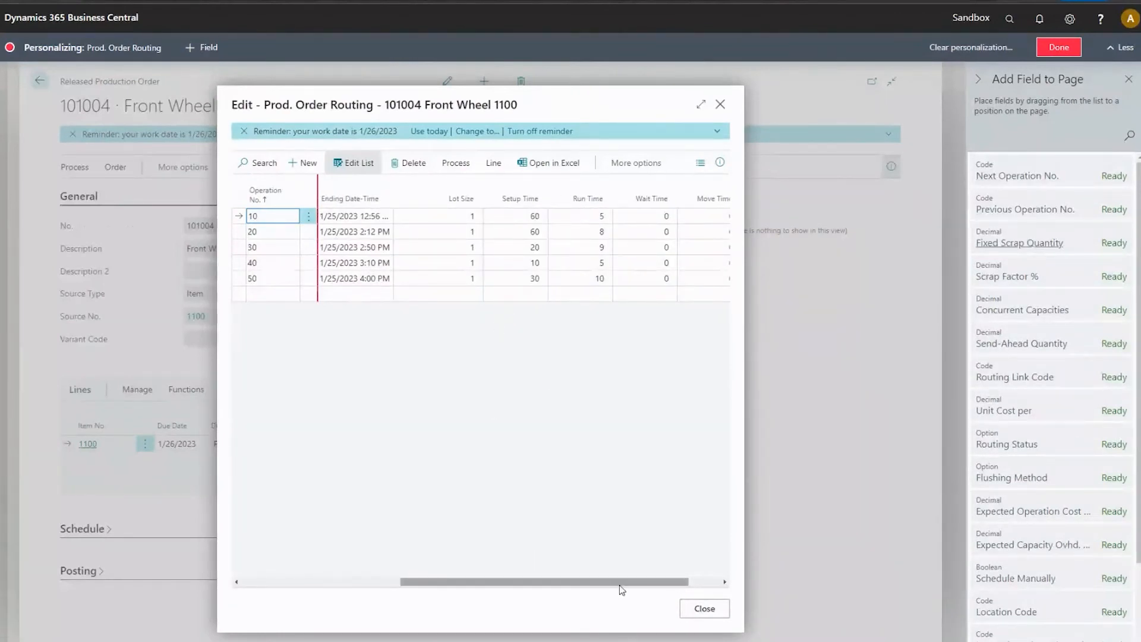
drag(620, 585, 571, 587)
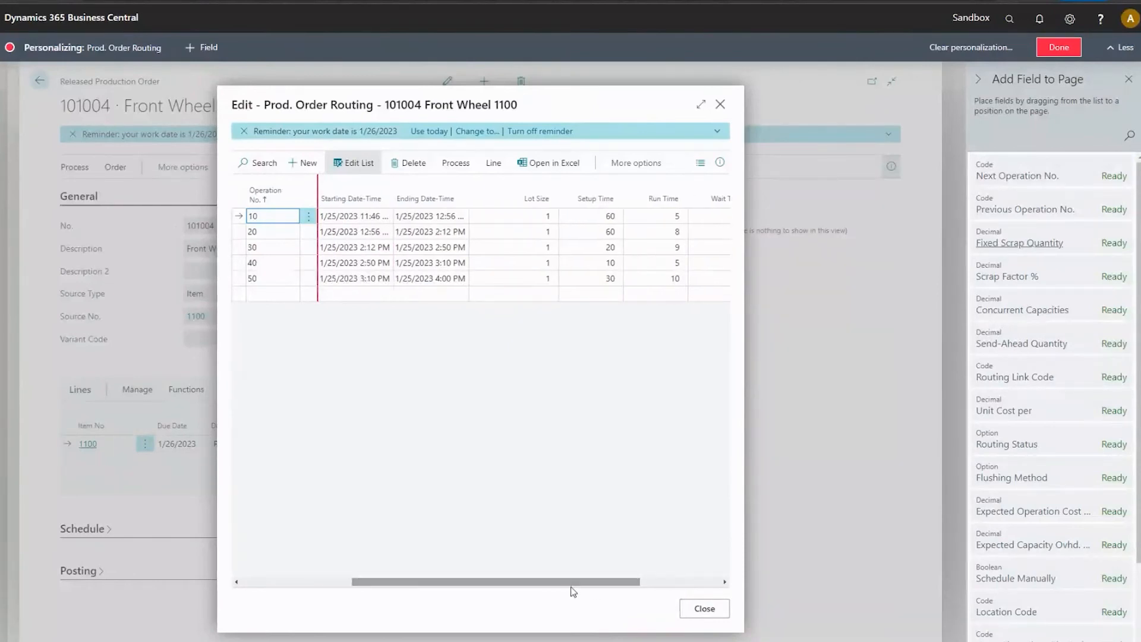
click(1060, 53)
drag(591, 586, 766, 543)
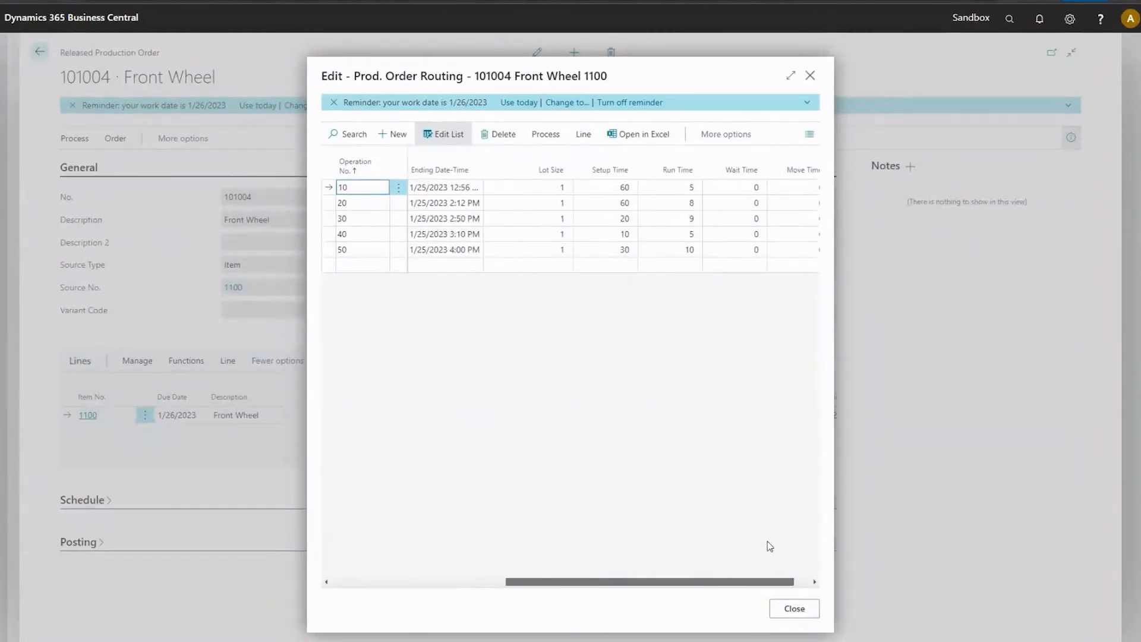
Set the Lot Size of operation 10 in the production order routing to 10, review the operation times, and close the routing.
click(538, 188)
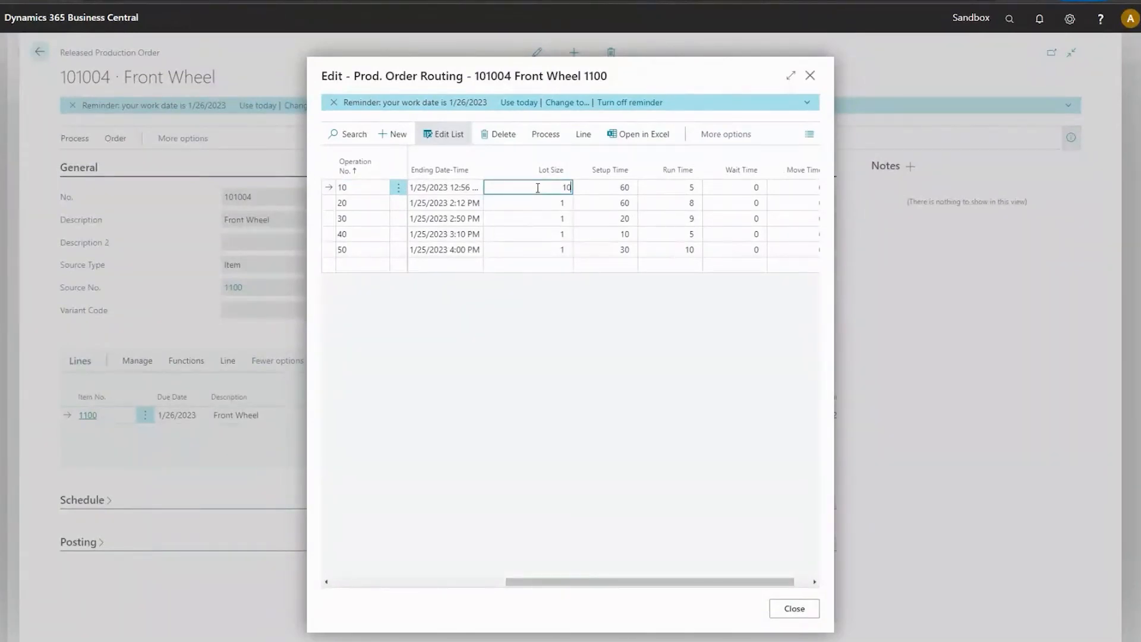
text(10)
key(Tab)
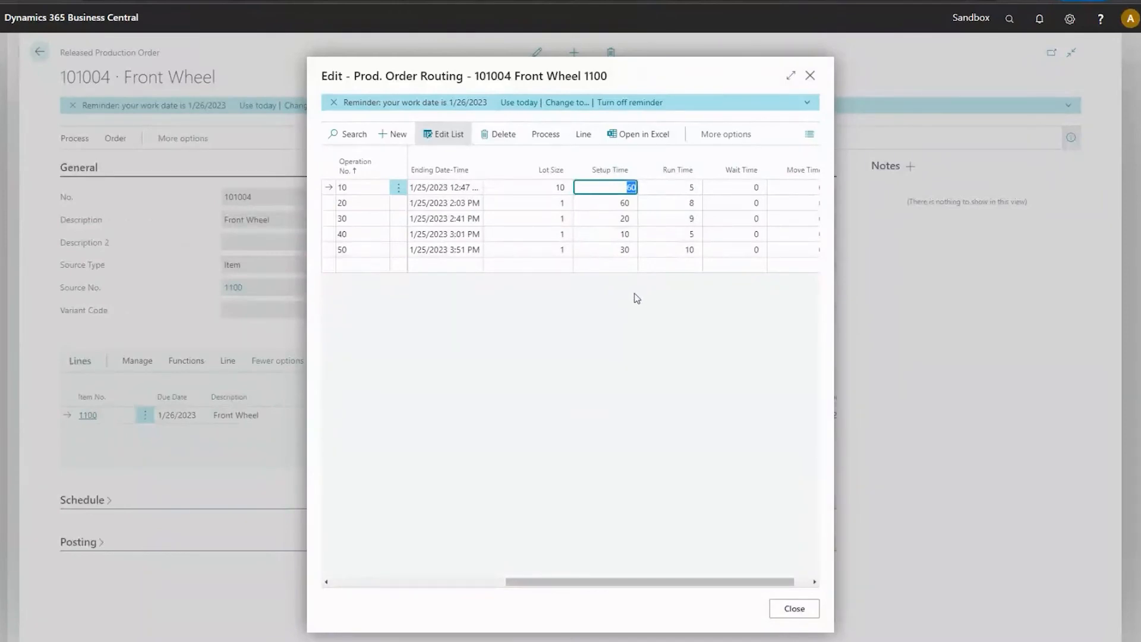
key(Tab)
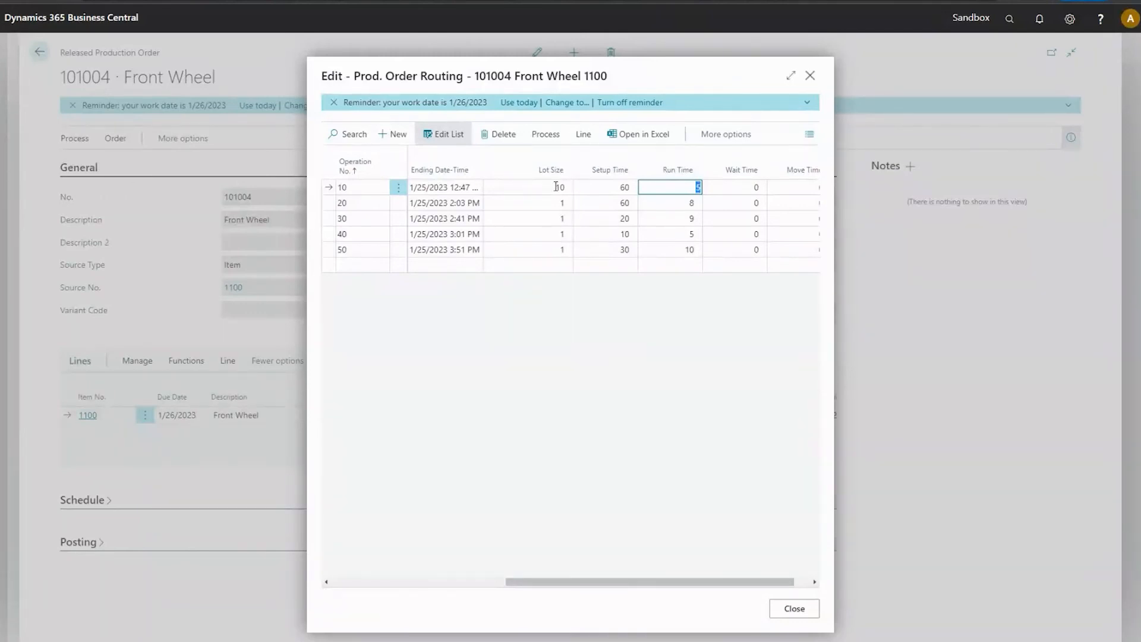
drag(616, 581, 364, 567)
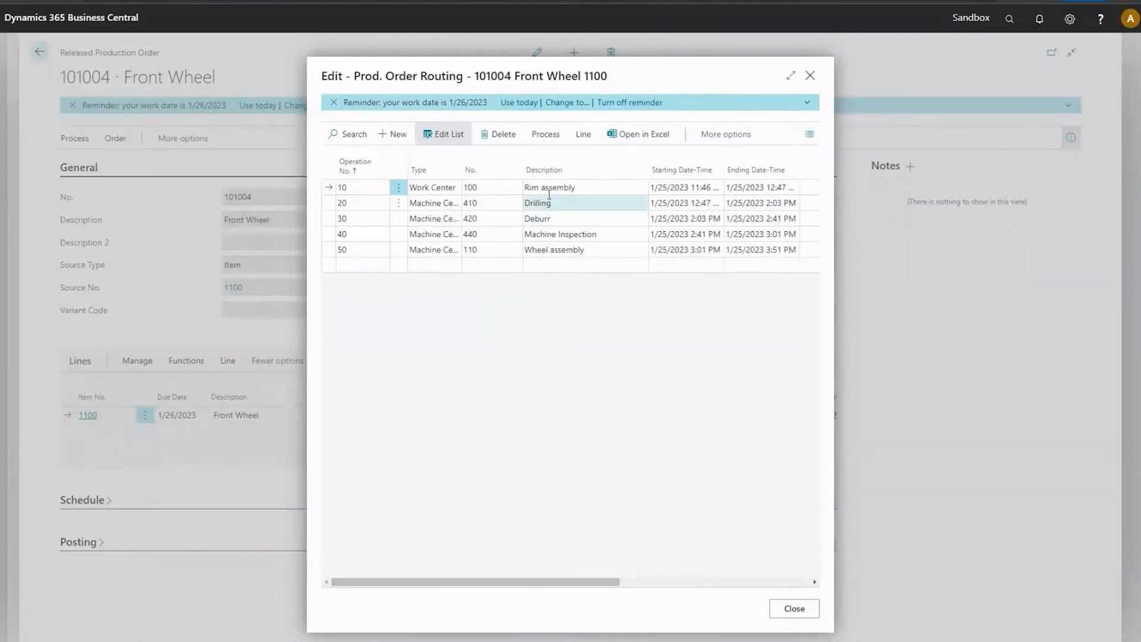
drag(630, 582, 349, 616)
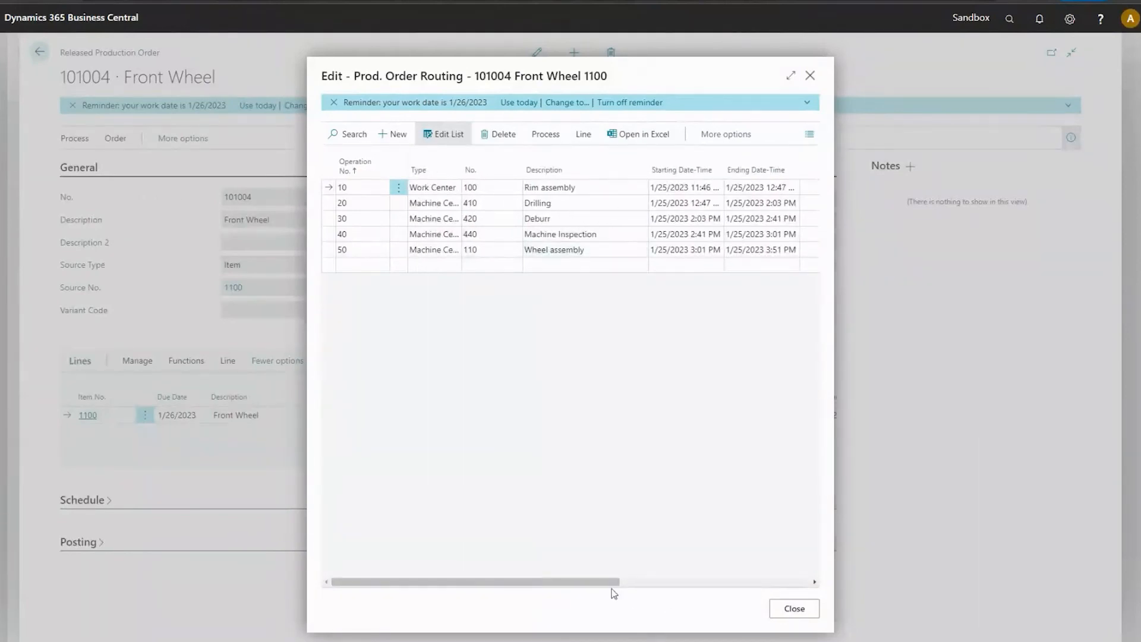
drag(615, 583, 747, 585)
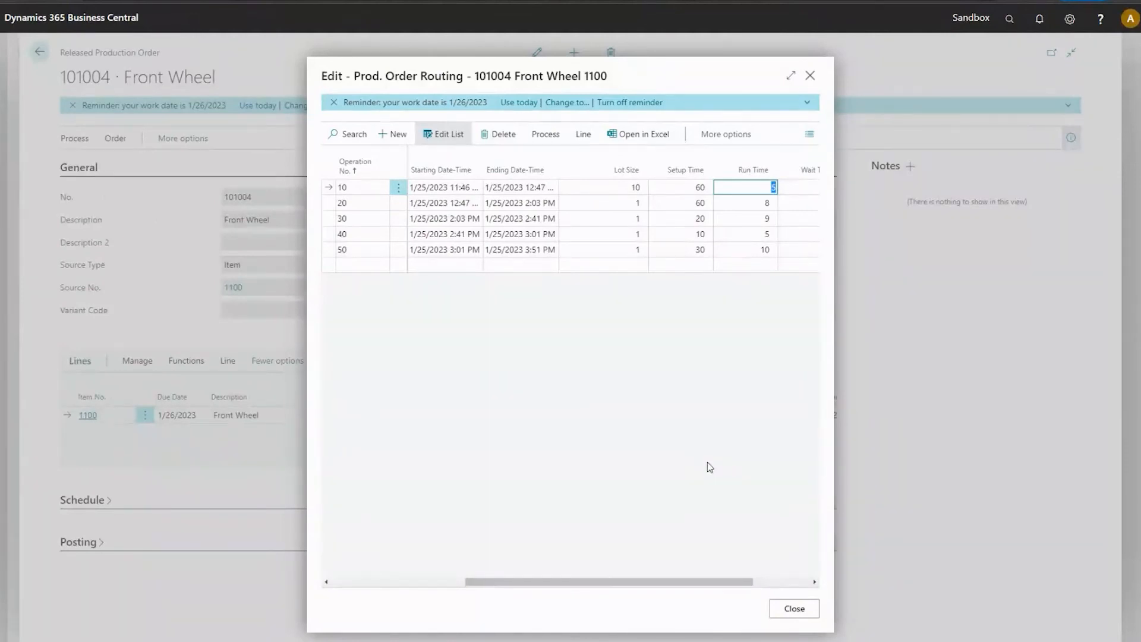
click(788, 613)
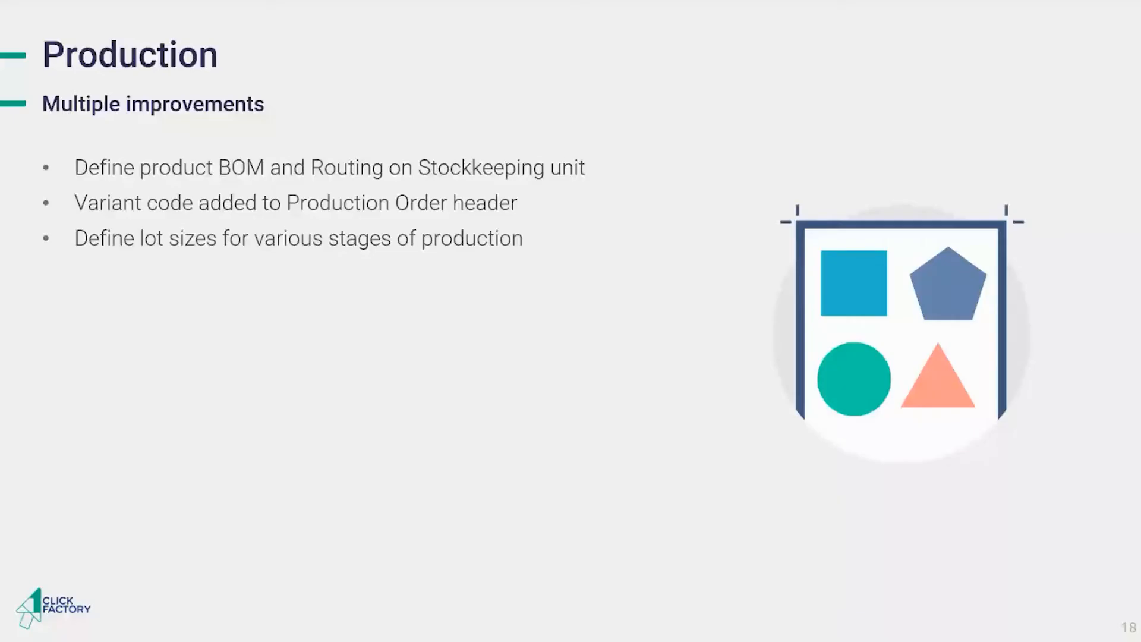
key(Right)
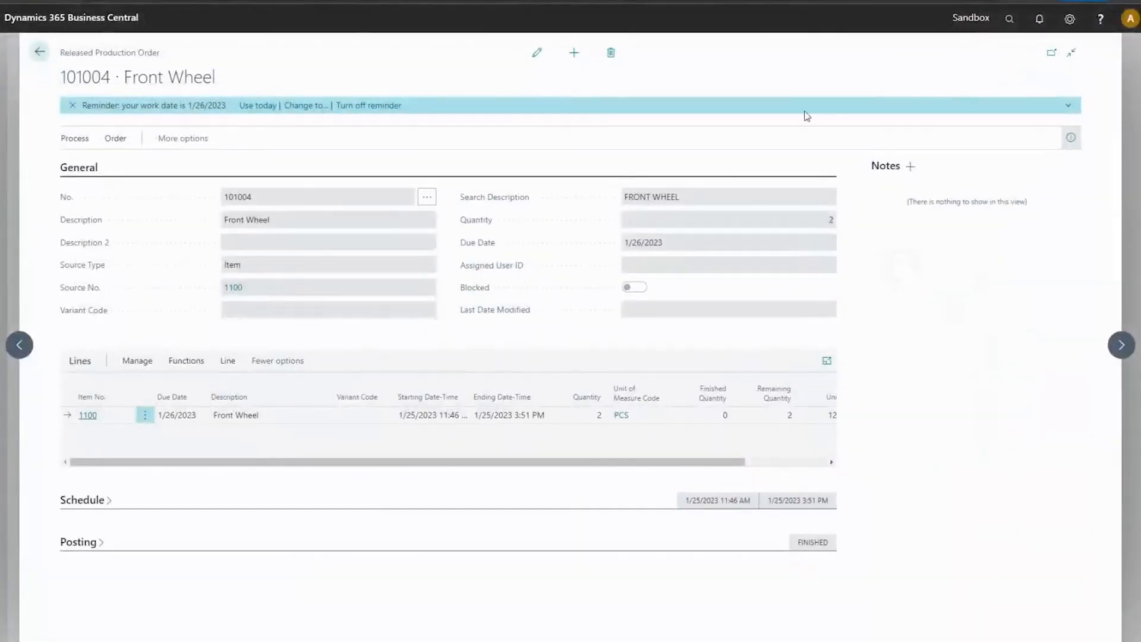
Leave the Front Wheel production order and open Item Tracking Codes by searching for "item tra".
click(39, 53)
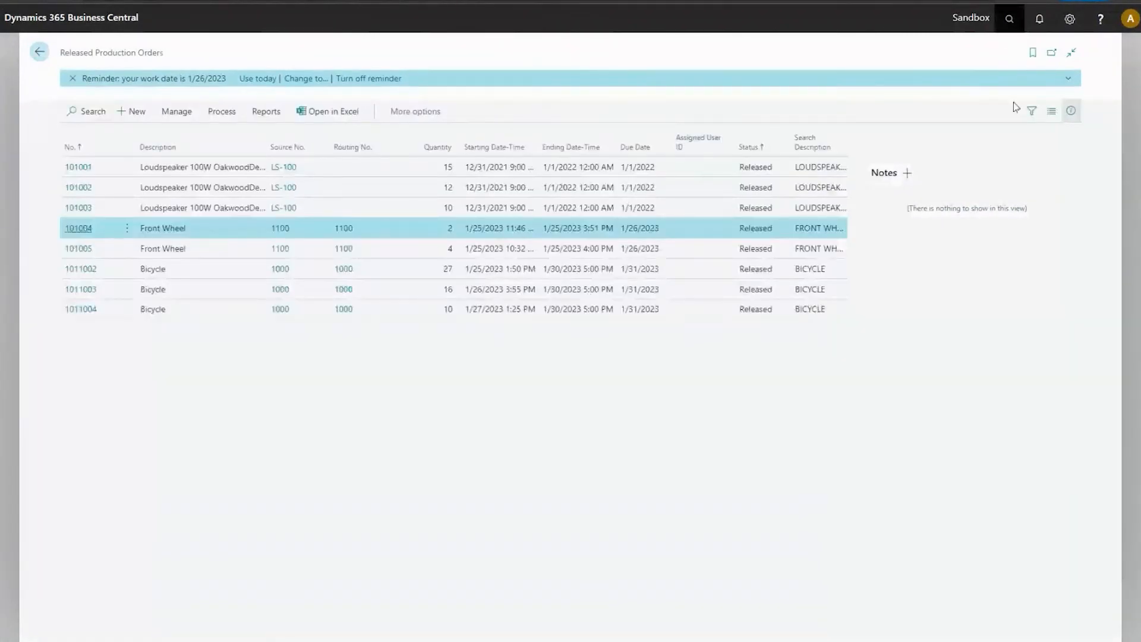
click(1010, 19)
text(item )
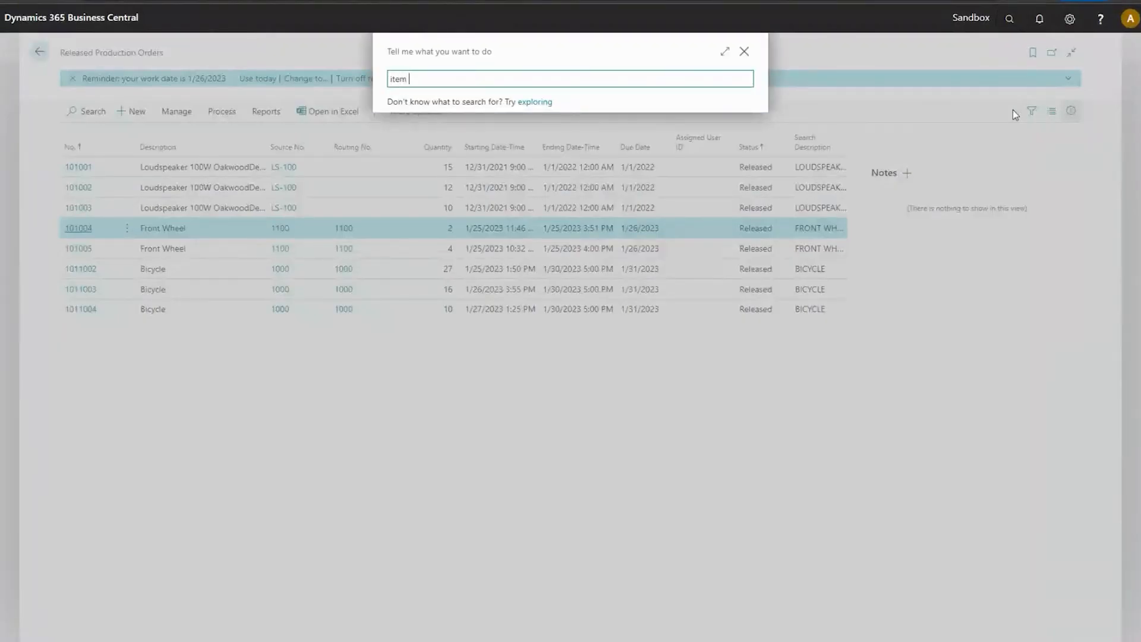
text(tra)
key(Down)
key(Down)
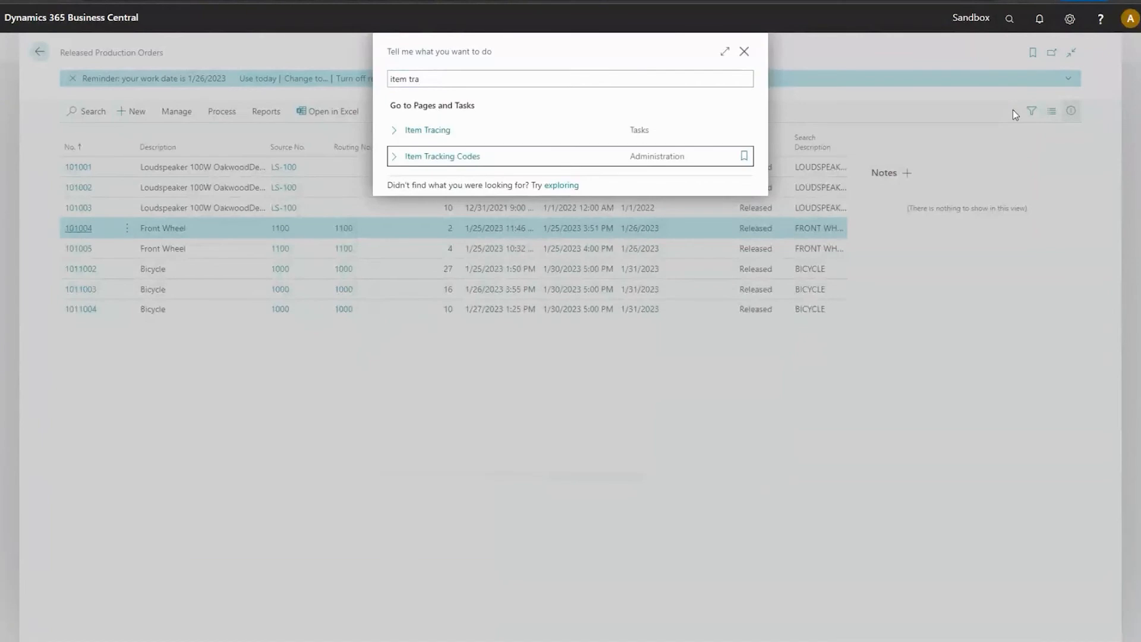
key(Return)
Edit the LOTALL tracking code and switch on Create Lot No. Info. on posting in its Lot No. section.
click(405, 197)
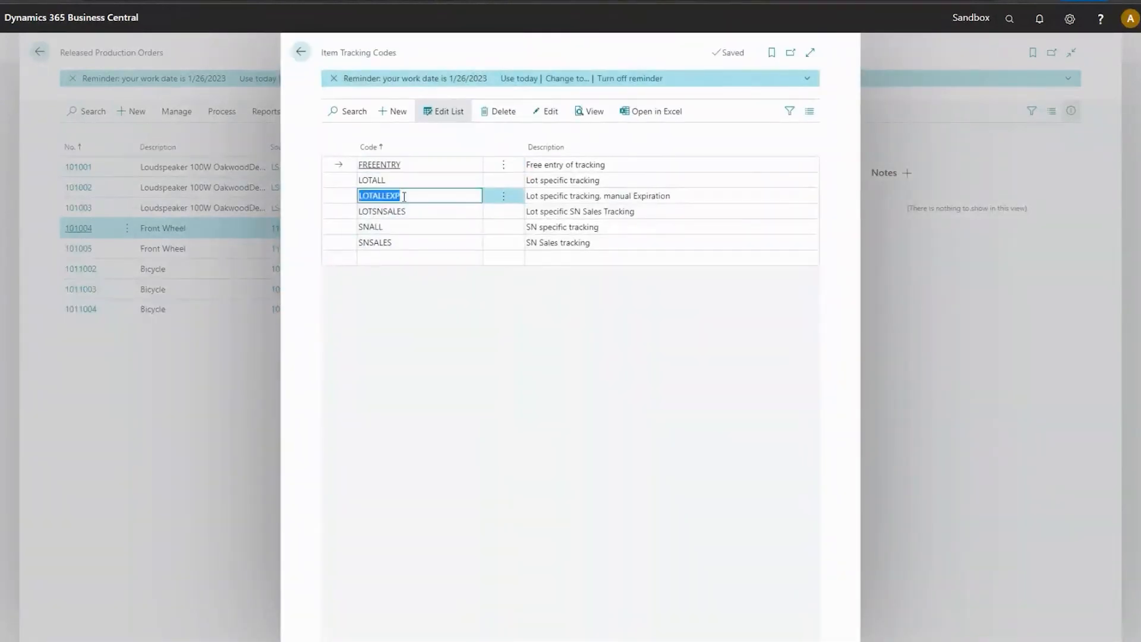
click(462, 181)
click(550, 113)
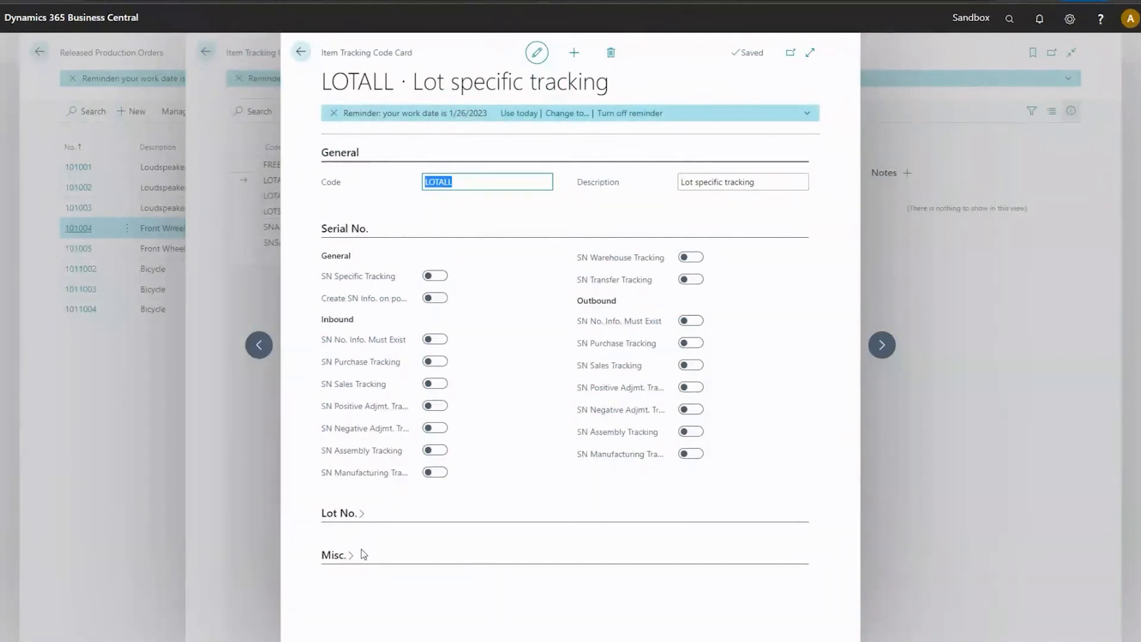
click(349, 229)
click(357, 272)
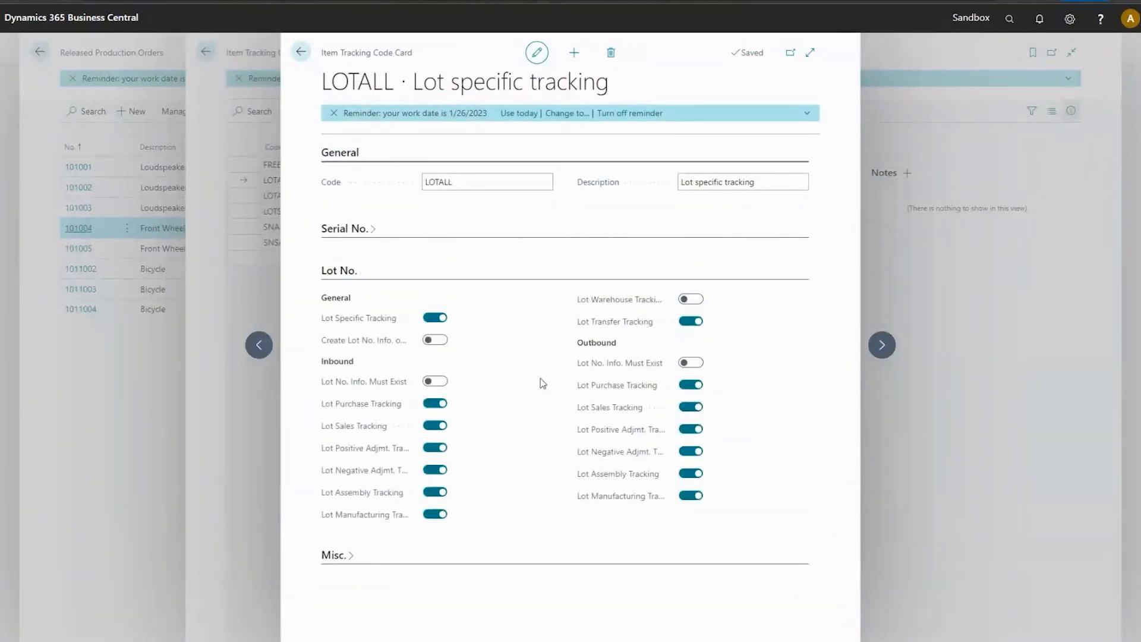
mouse_move(337, 347)
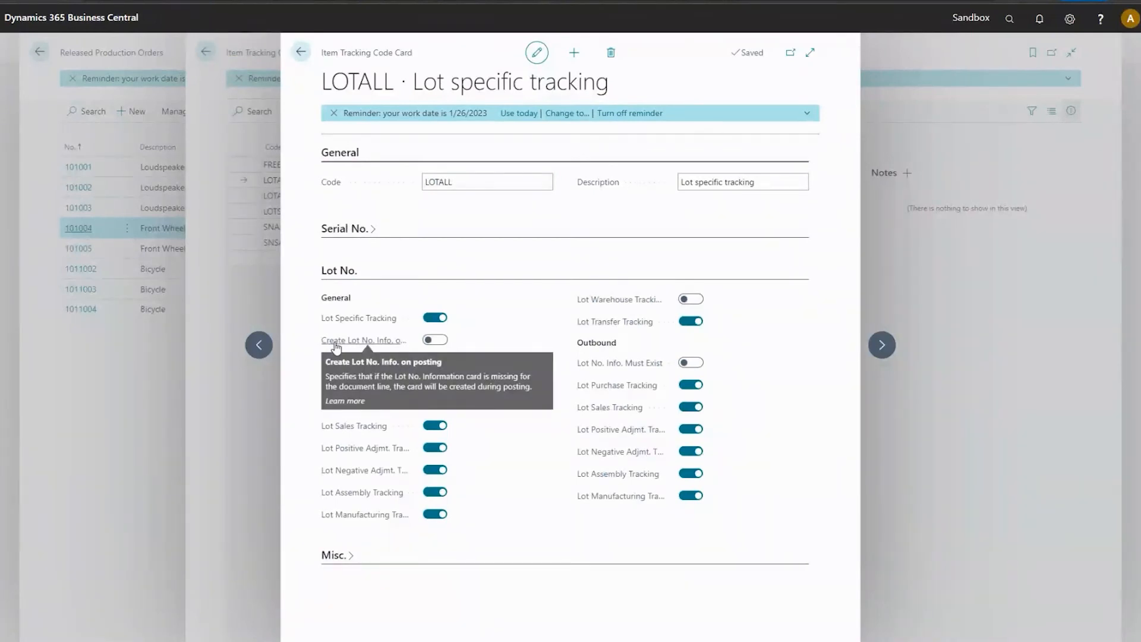
click(435, 340)
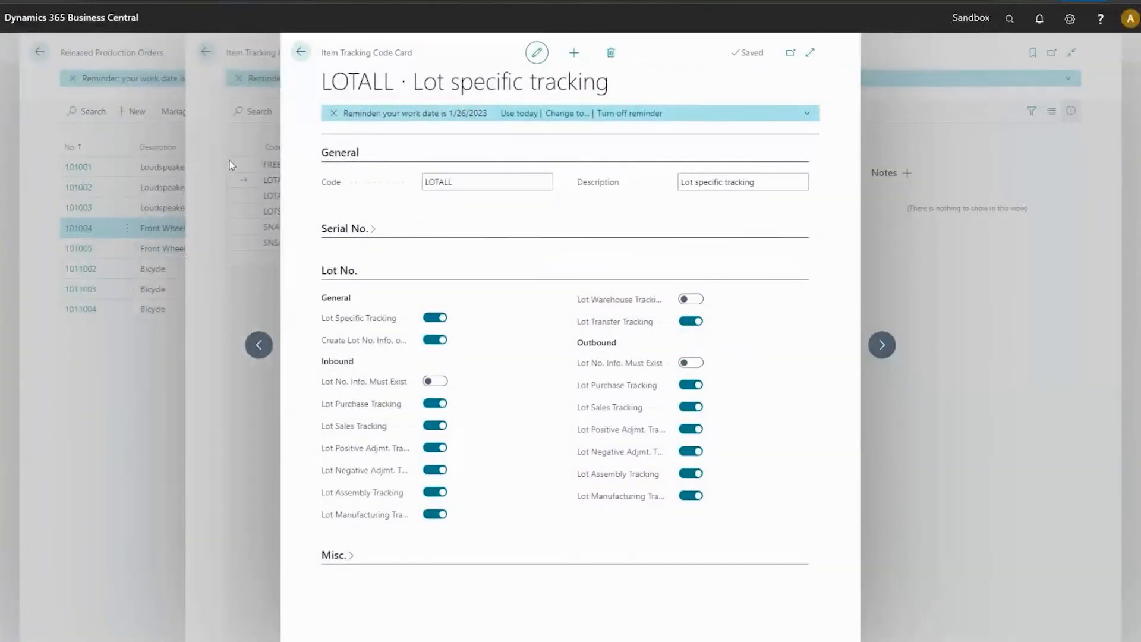
Leave the tracking codes and production orders, and search the inventory item list for "cable".
key(Escape)
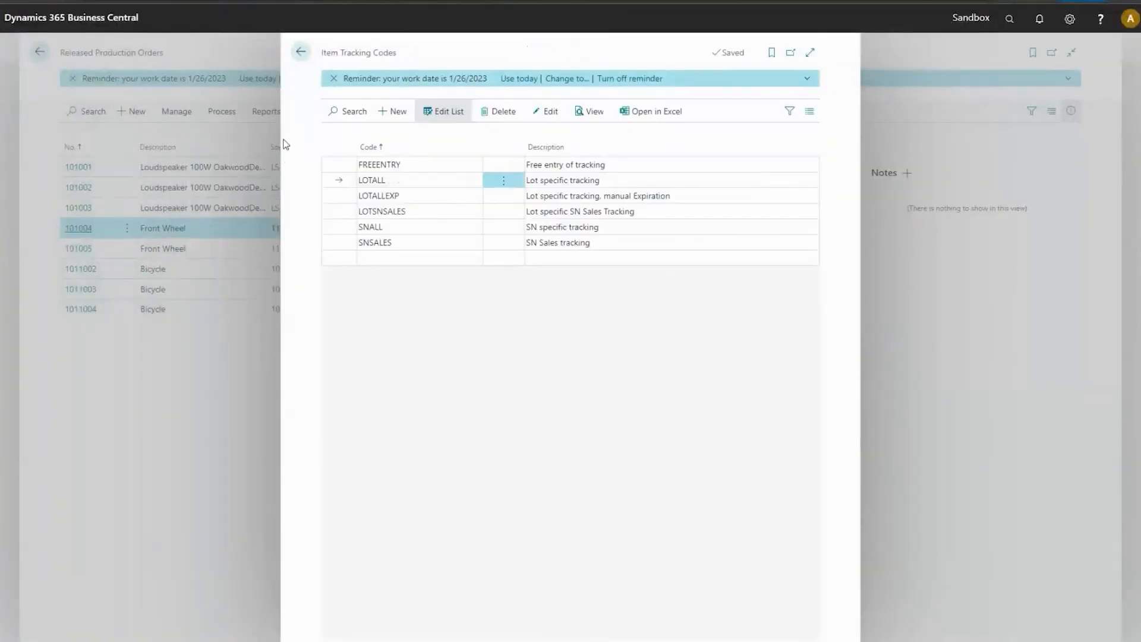
click(301, 52)
click(40, 51)
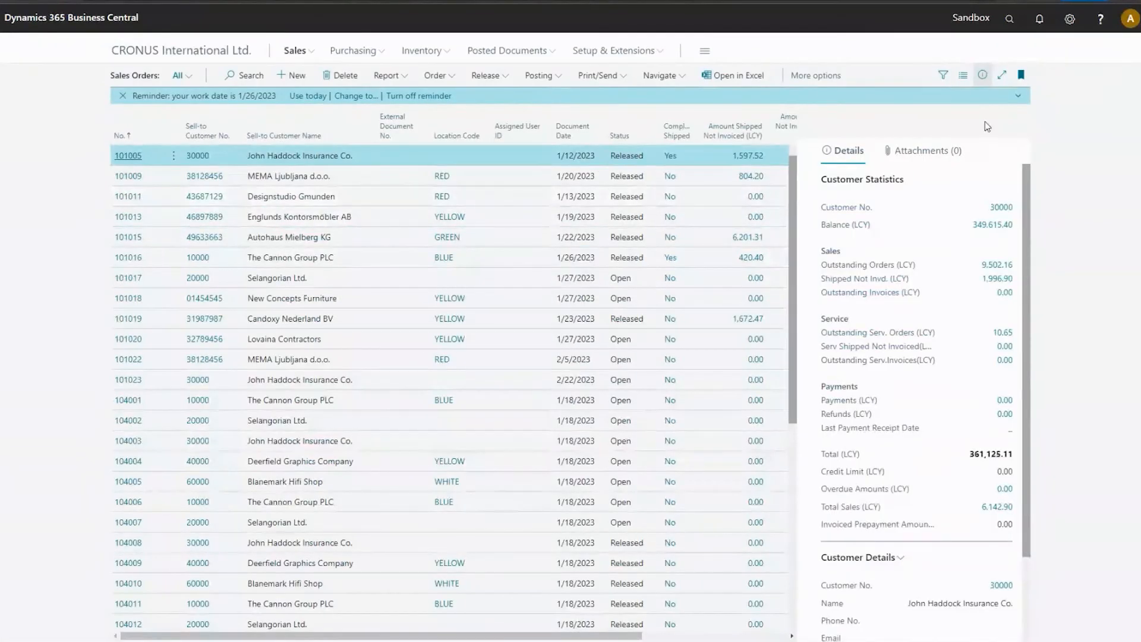
click(262, 86)
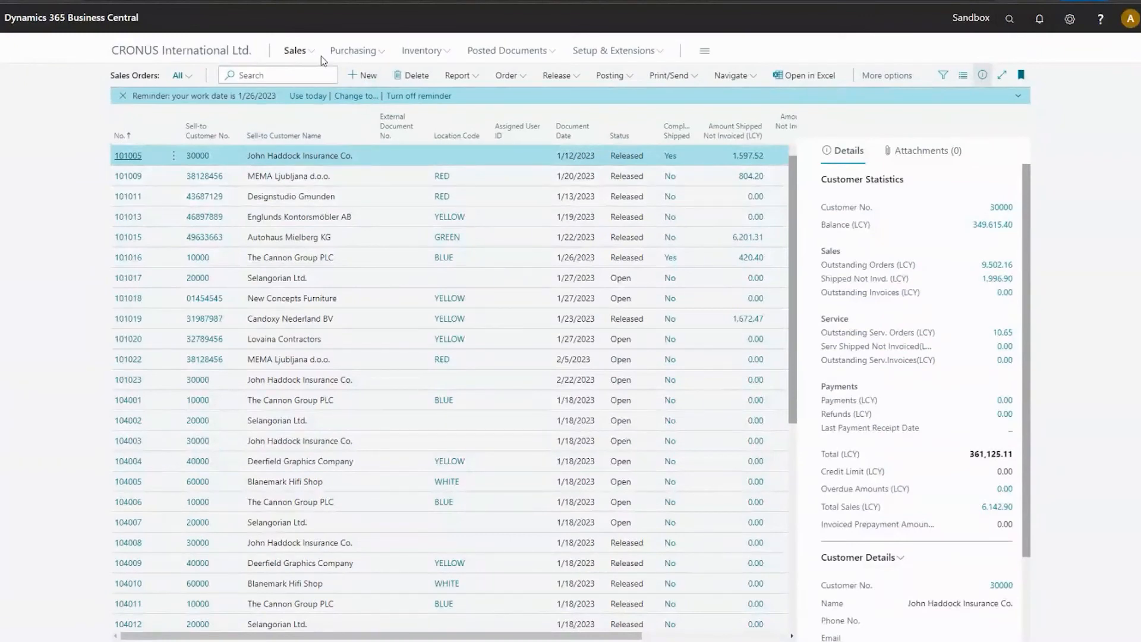
click(421, 51)
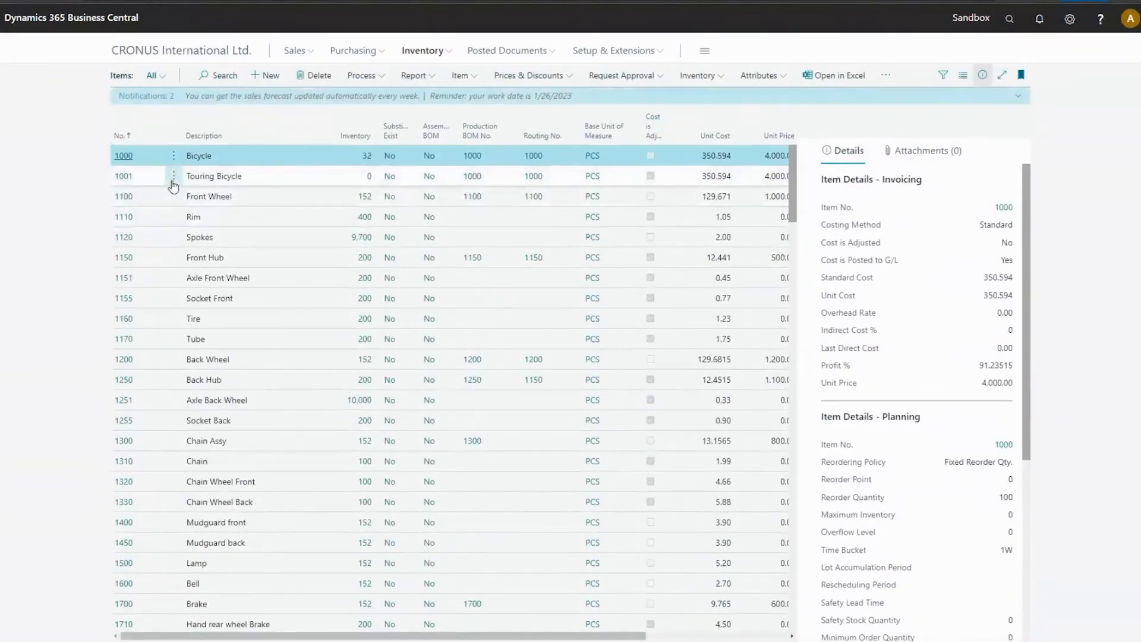
click(221, 79)
text(cable)
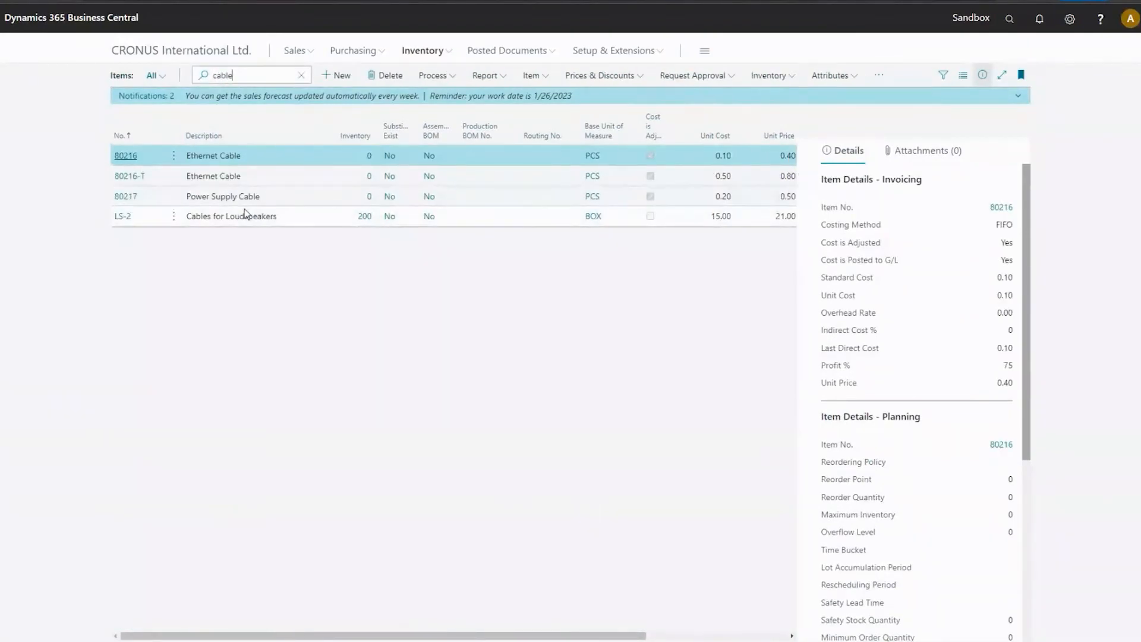
View the card of Ethernet Cable 80216-T and check its item availability by lot, then return to the card.
click(241, 176)
click(174, 176)
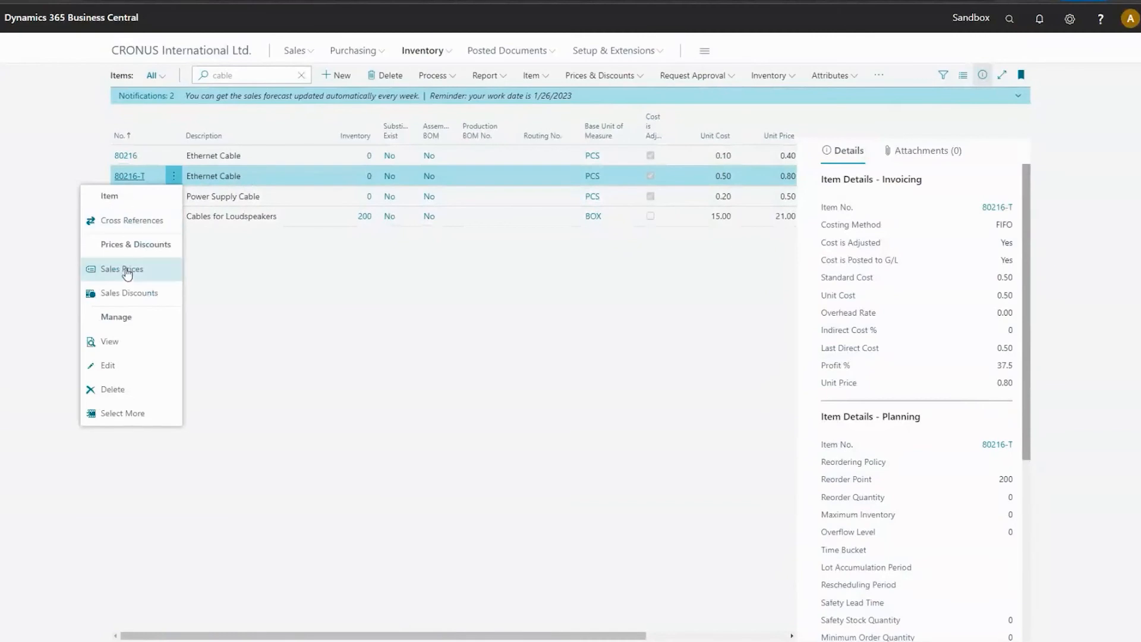
click(404, 419)
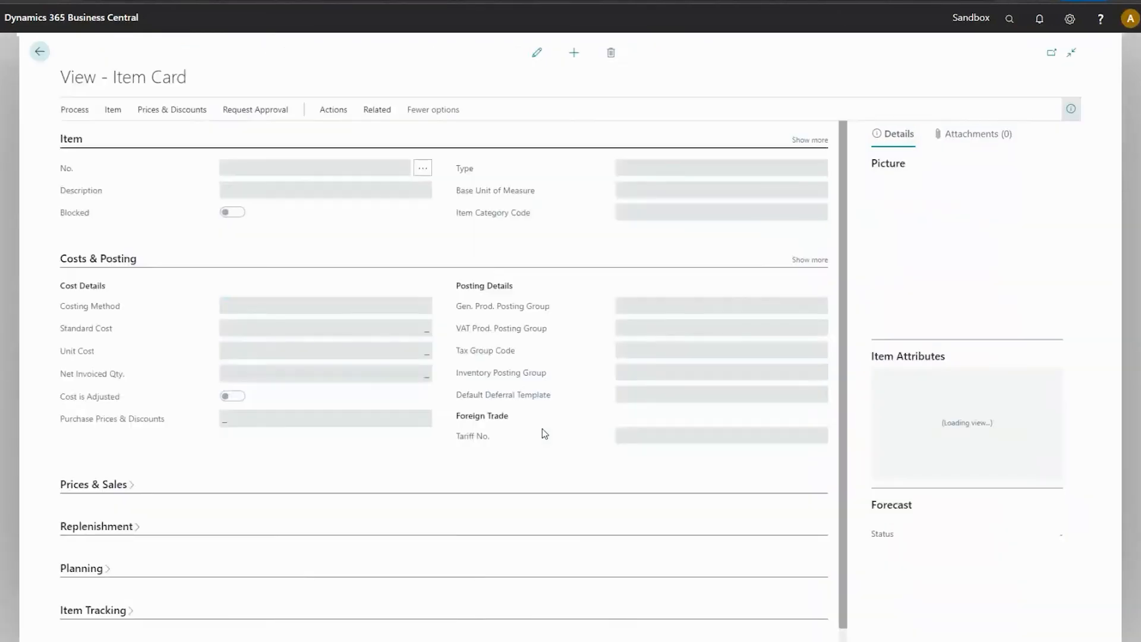
click(375, 139)
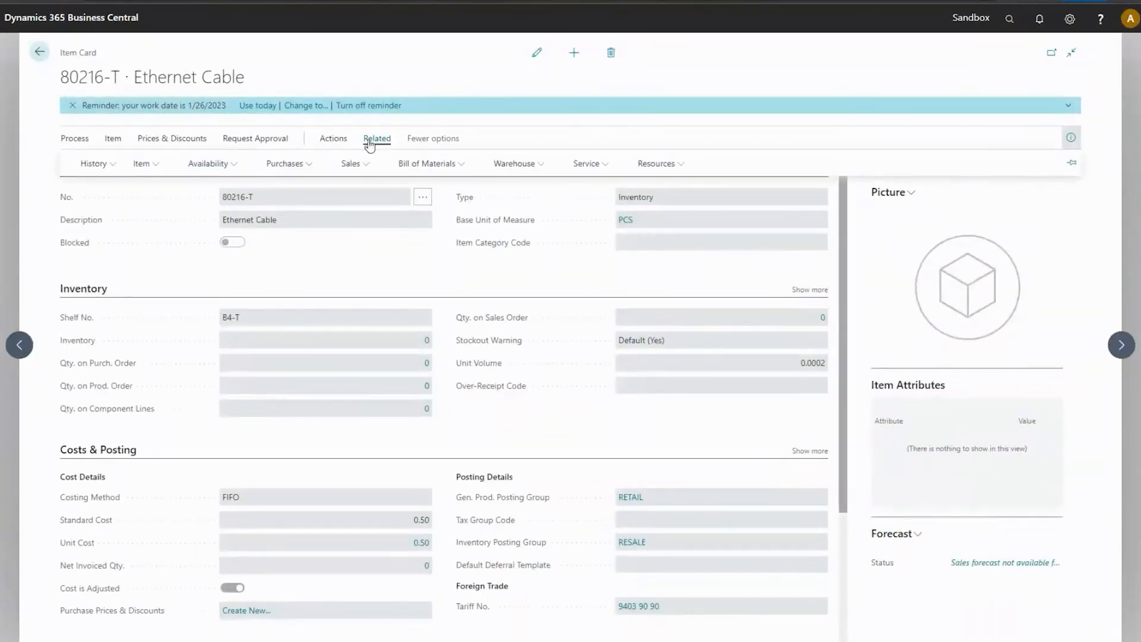
click(217, 167)
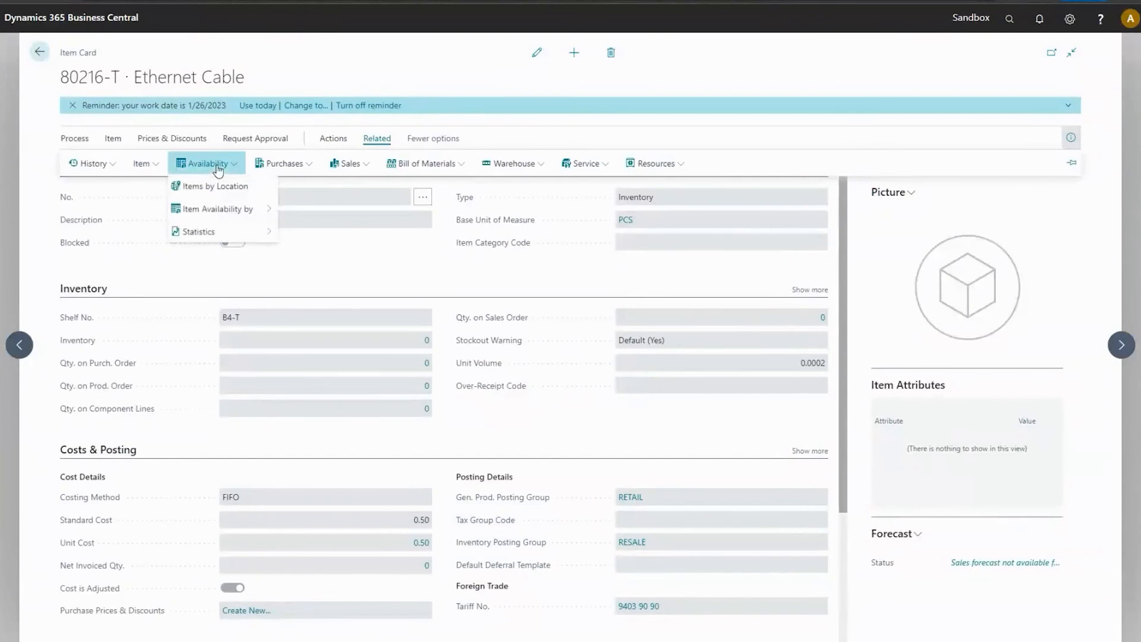
mouse_move(225, 210)
click(358, 299)
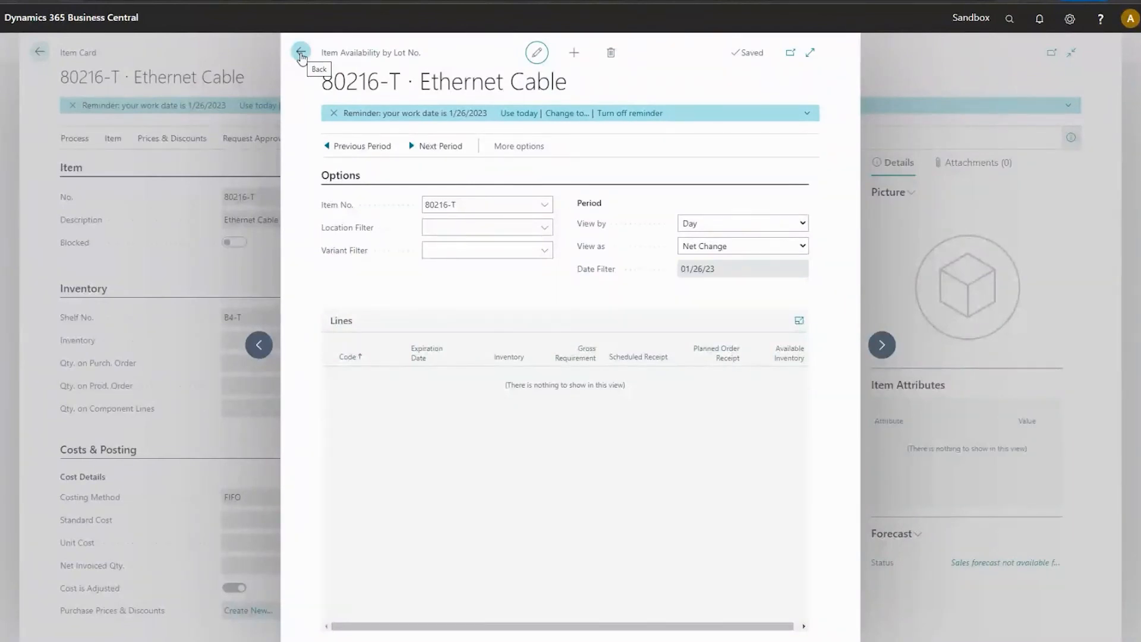
click(301, 53)
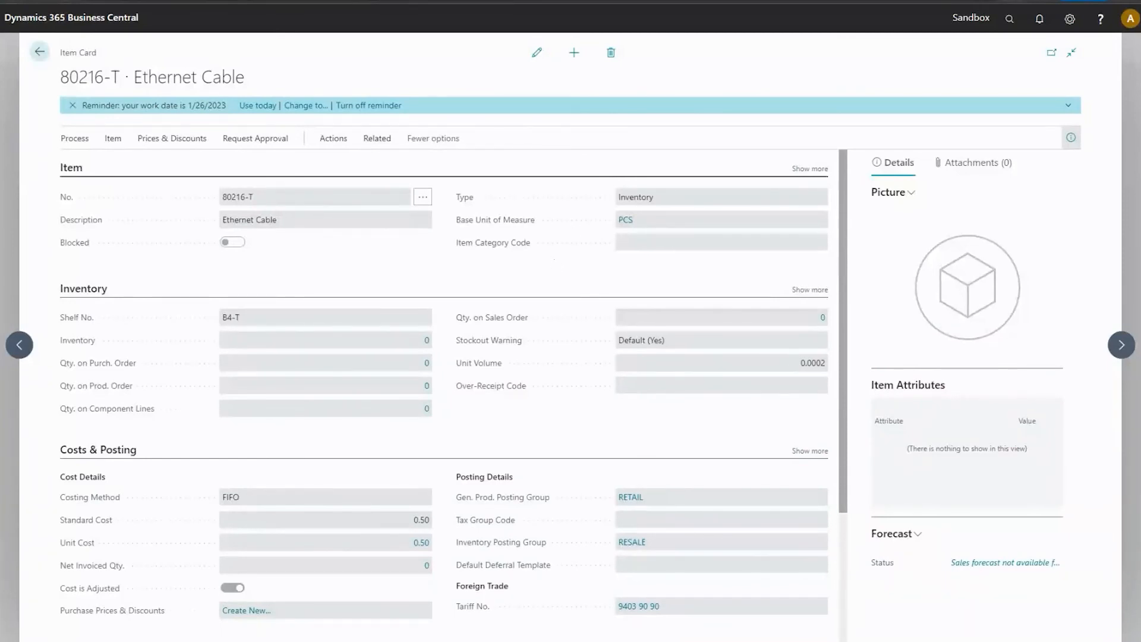
click(1061, 1)
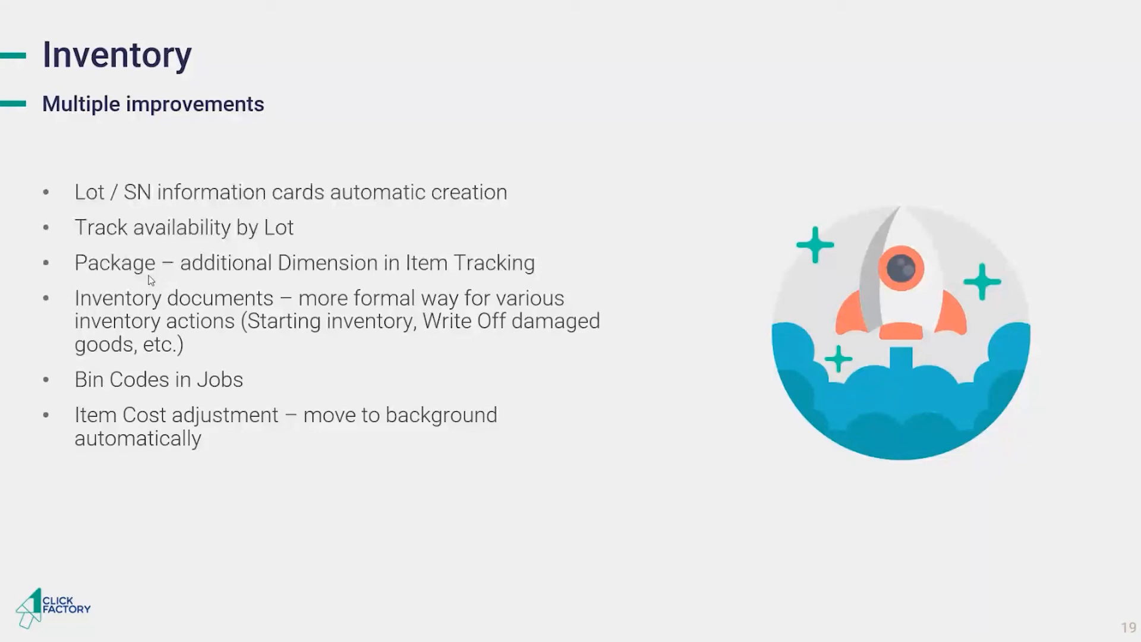
key(alt+Tab)
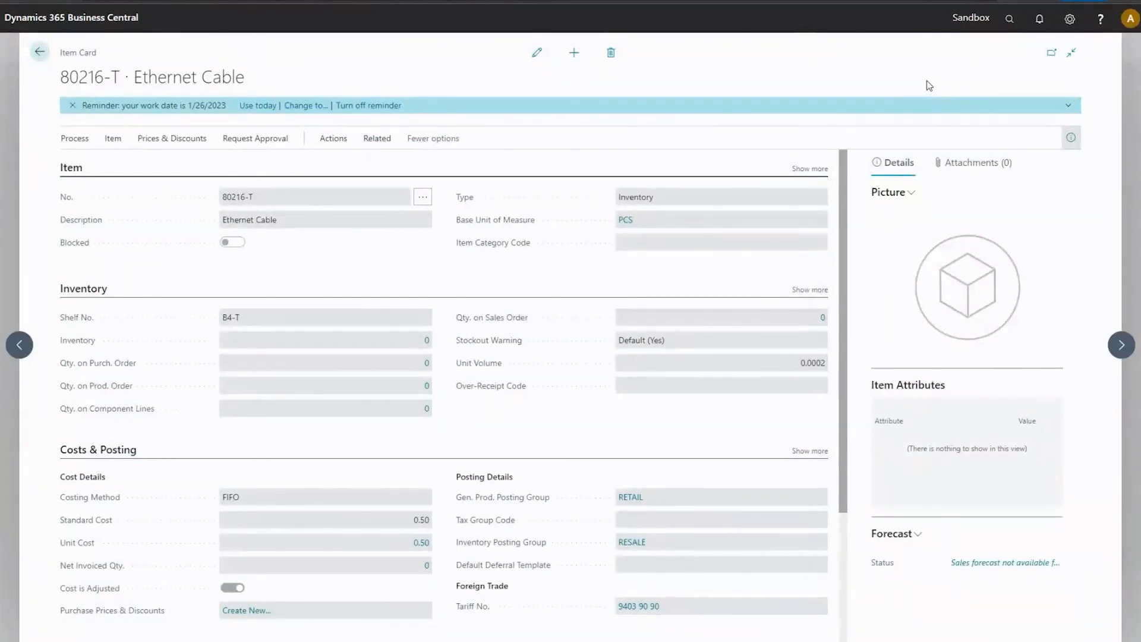
Open Inventory Setup by searching for "inven" and examine its Dimensions section.
click(1009, 18)
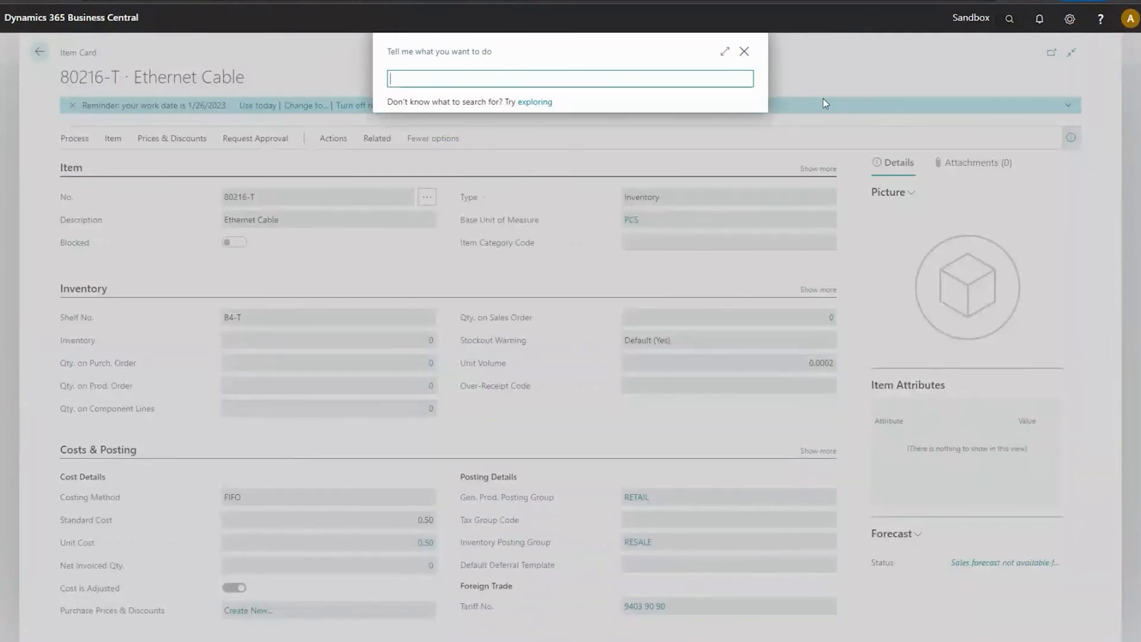
text(inven)
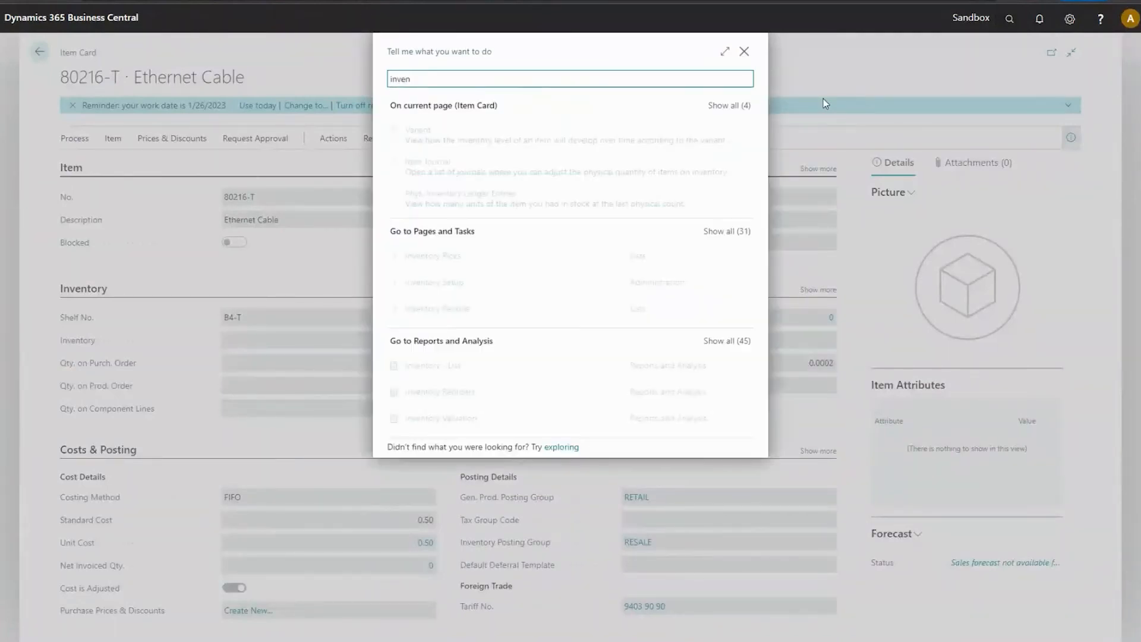
key(Down)
key(Down)
key(Down)
key(Down)
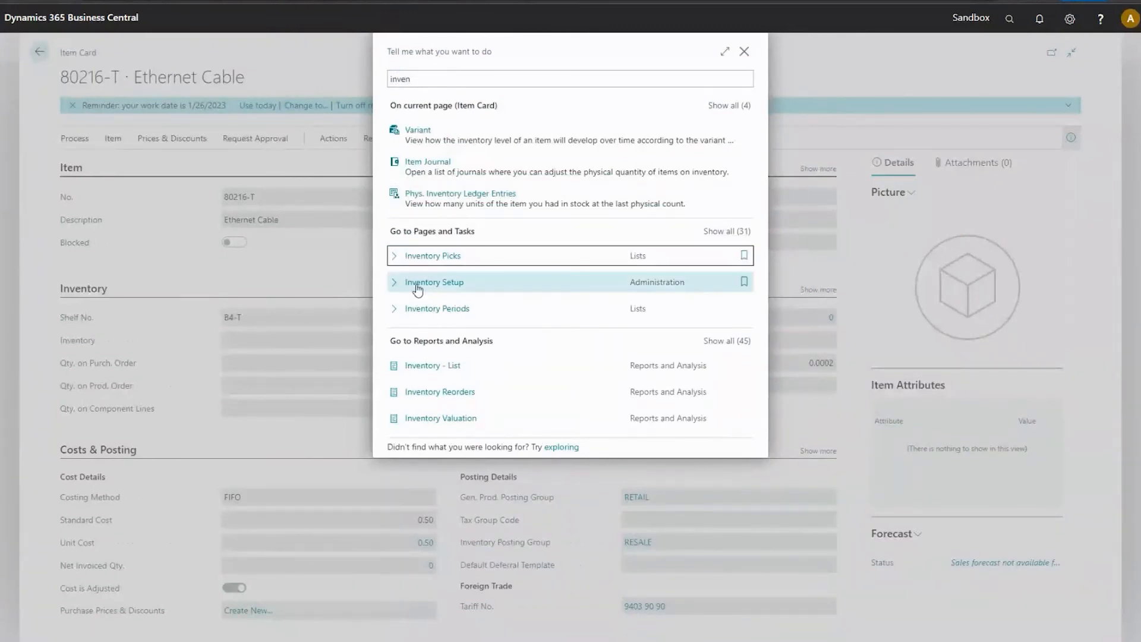
key(Return)
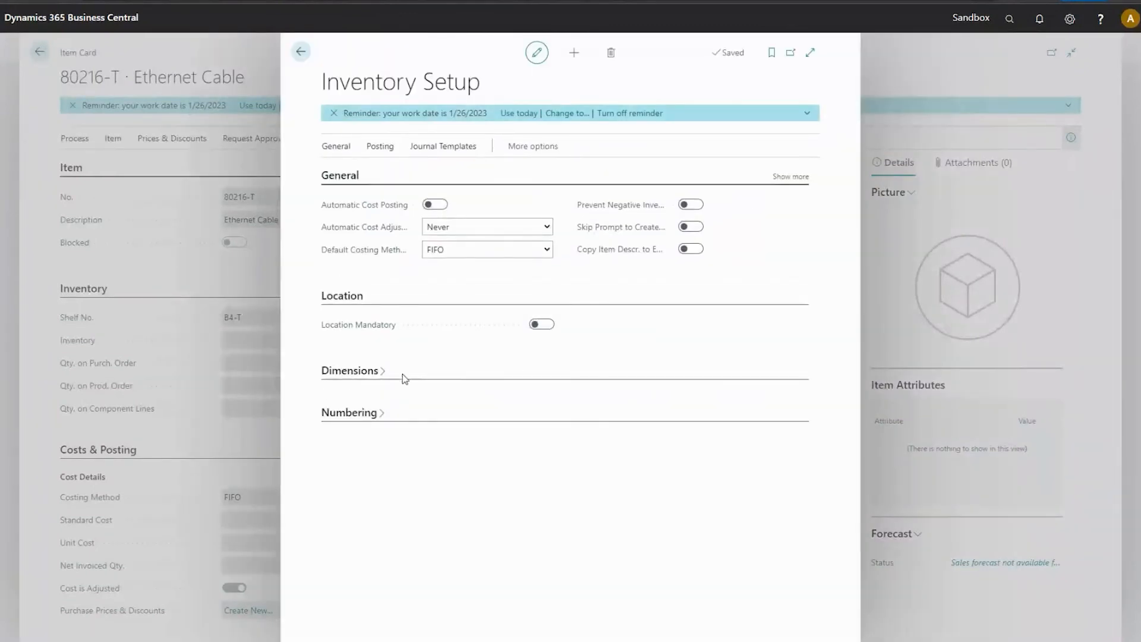
click(378, 372)
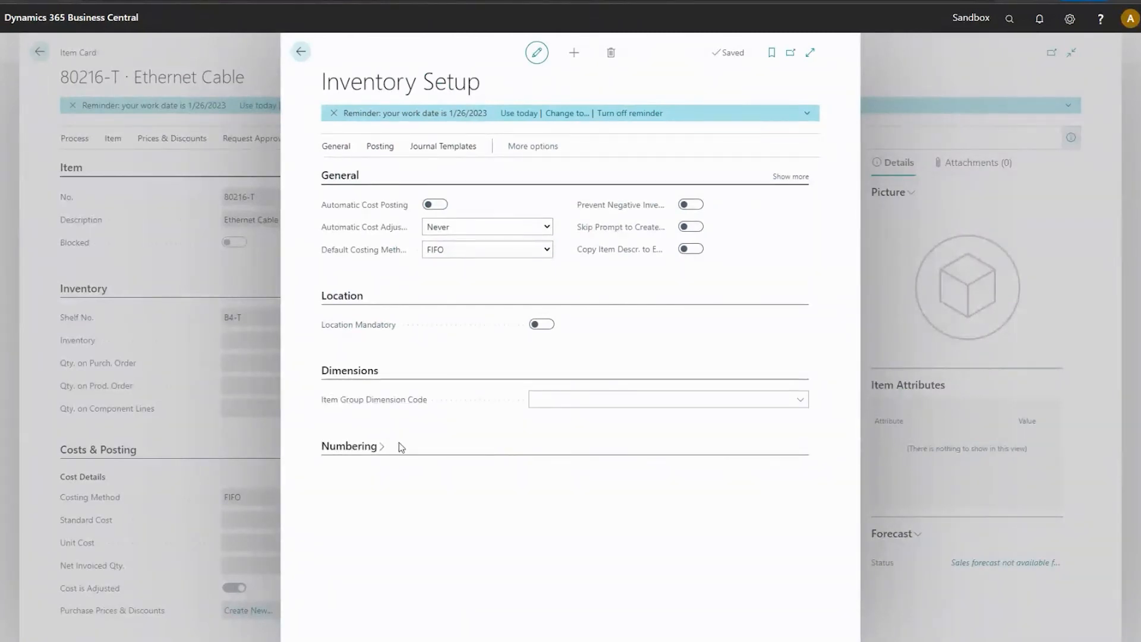
Open Feature Management by searching for "featu" and widen the Feature column.
click(1009, 18)
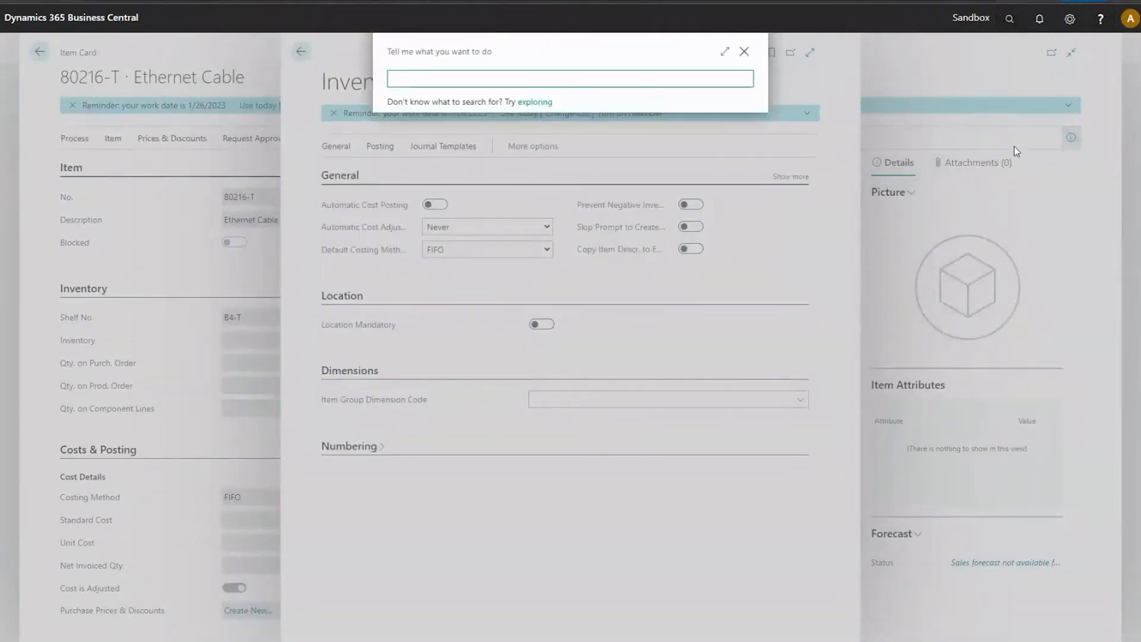
text(featu)
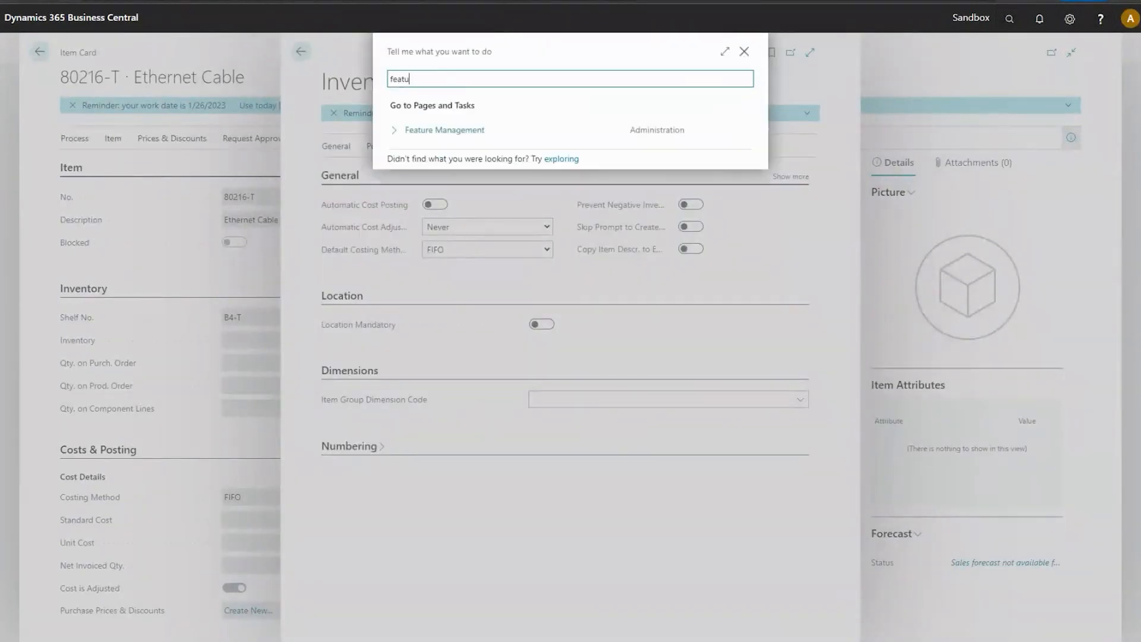
click(484, 128)
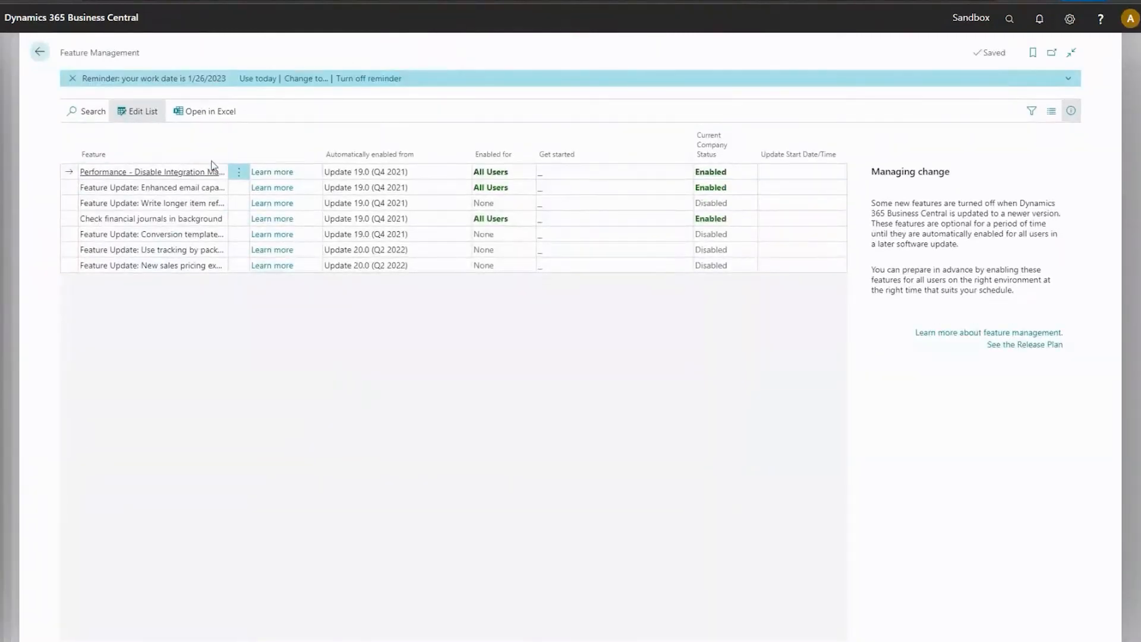
drag(229, 143, 333, 127)
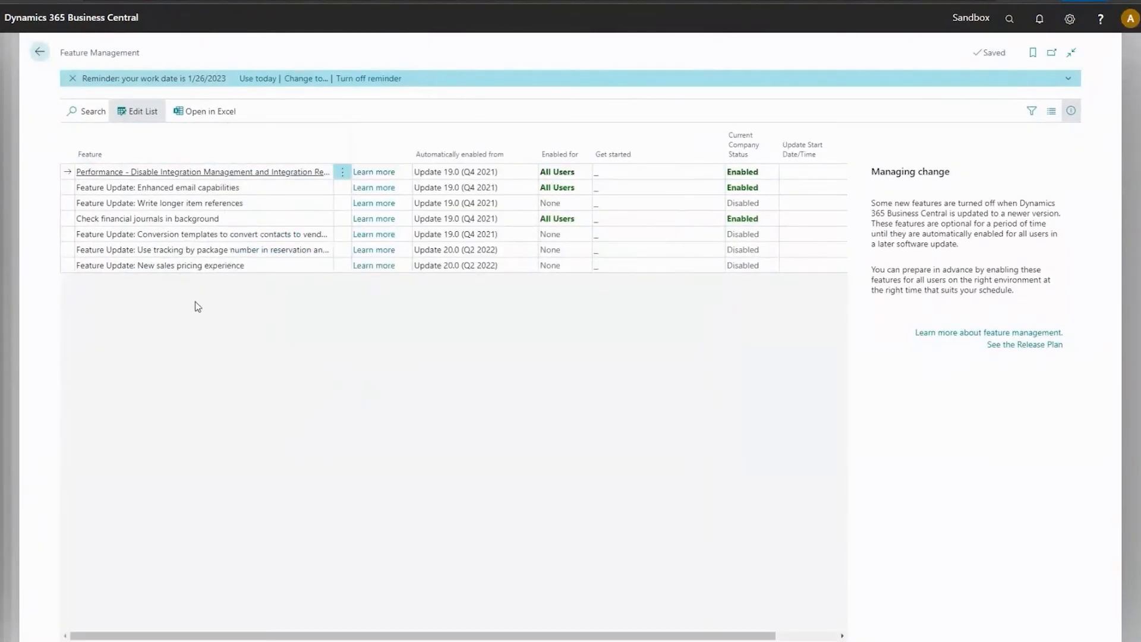
Enable the feature update for tracking by package number for All Users, accept the confirmation, and return to the item card.
click(195, 256)
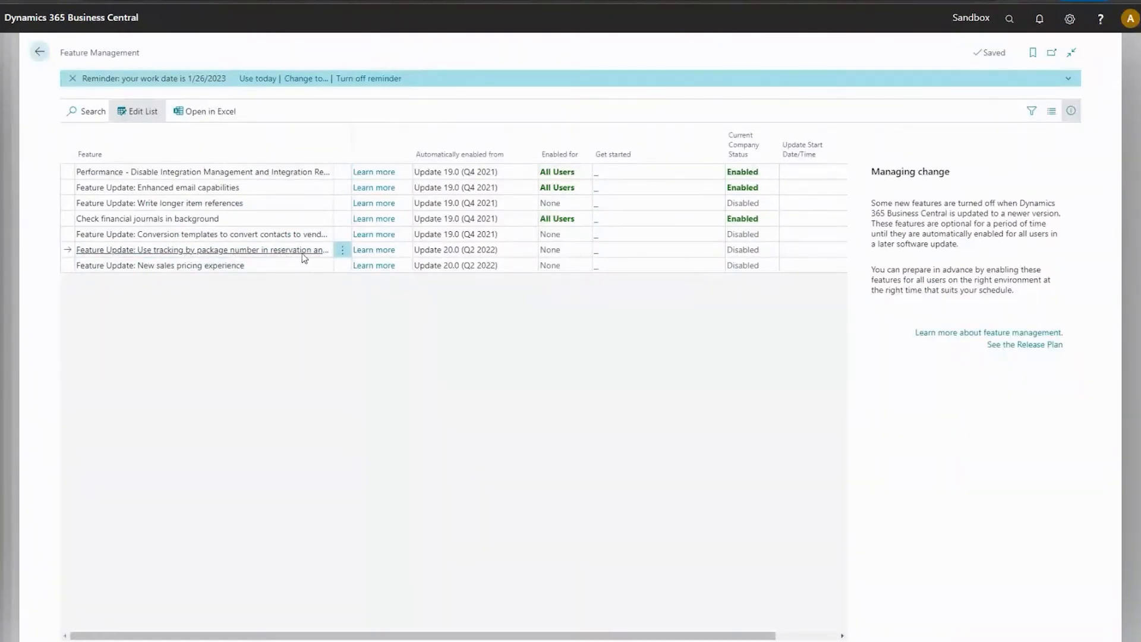
click(556, 252)
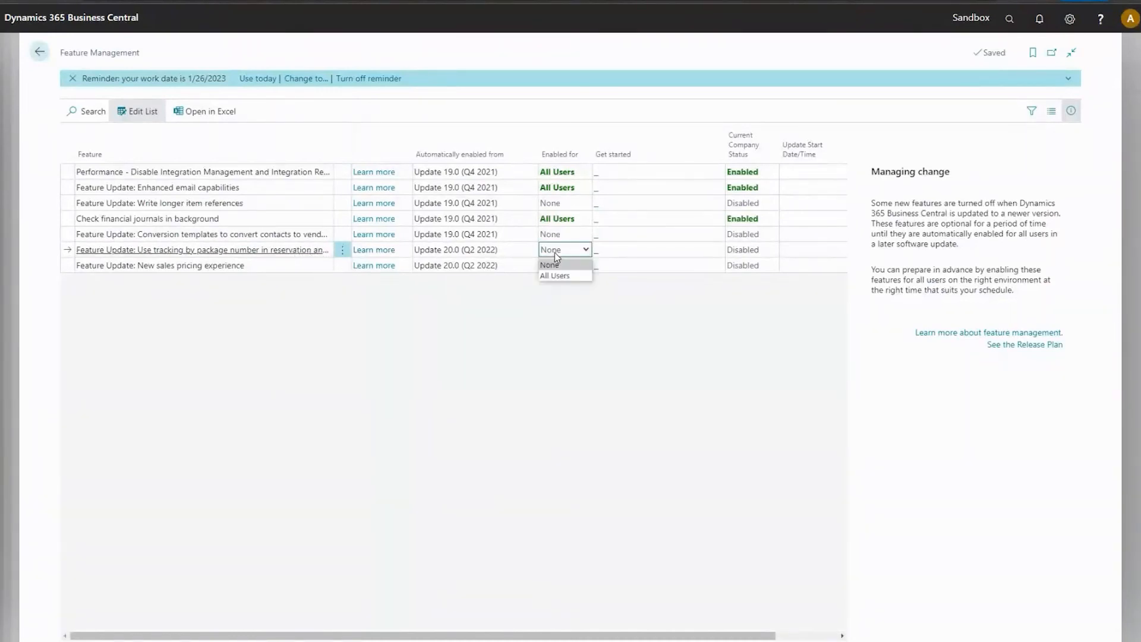
click(563, 276)
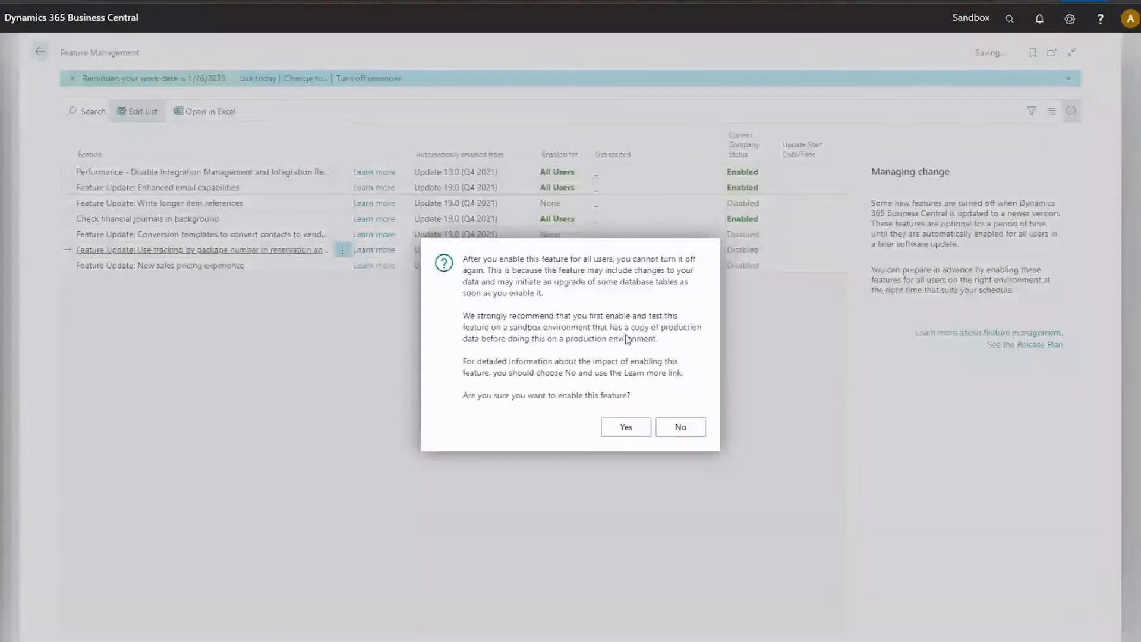
click(639, 434)
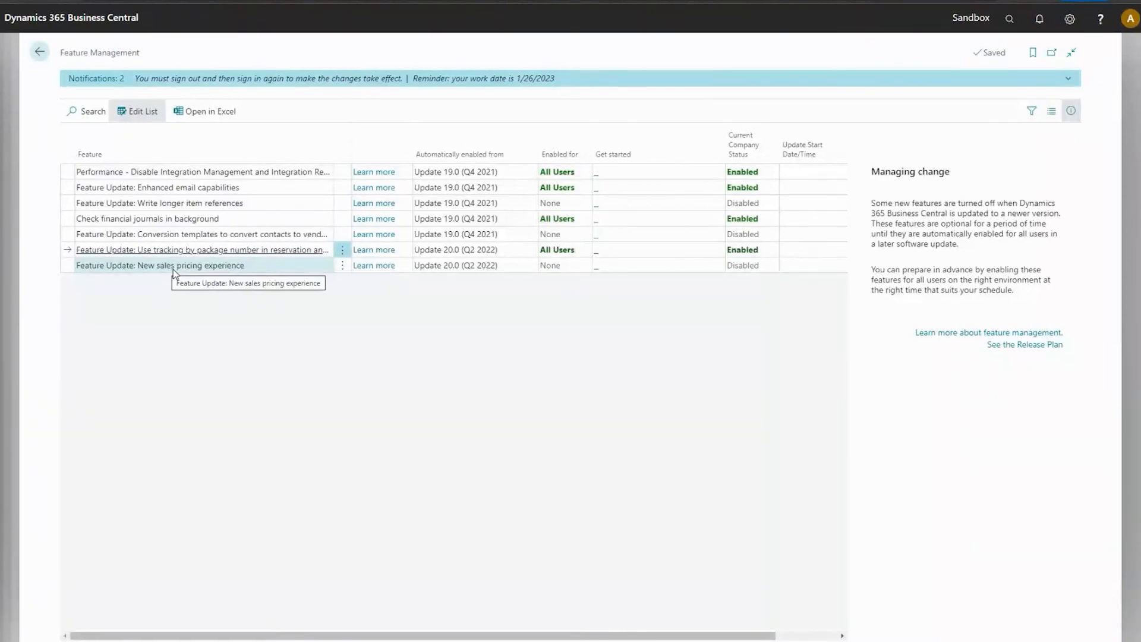
click(40, 59)
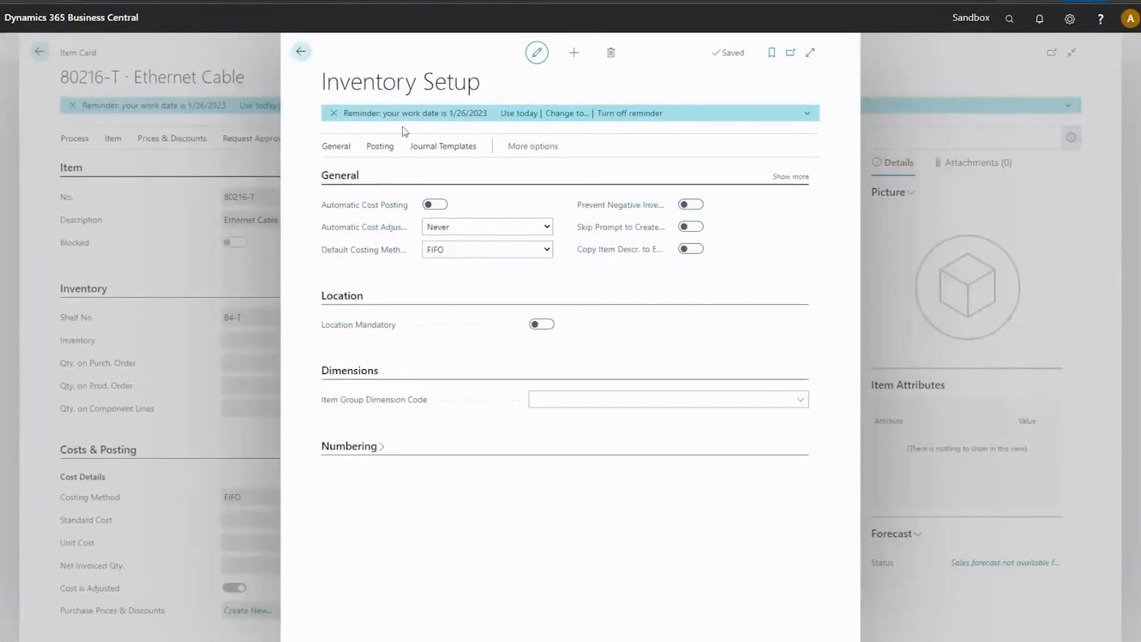
click(300, 52)
Reopen Inventory Setup by searching for "inven", set the Package Caption to Container, and close the setup.
click(1018, 20)
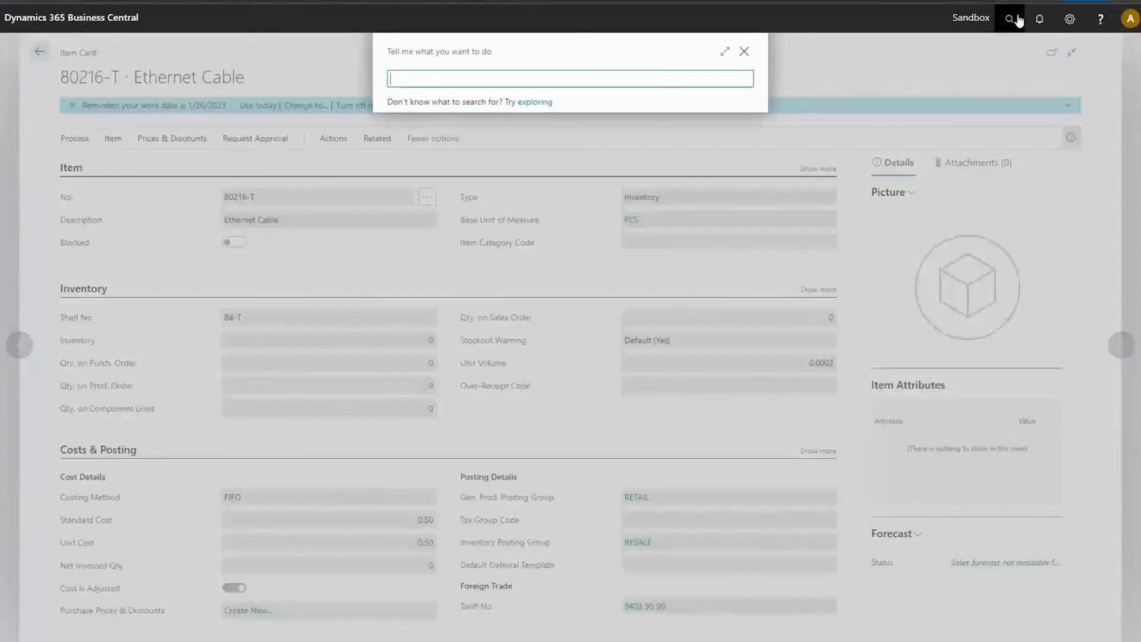
text(inven)
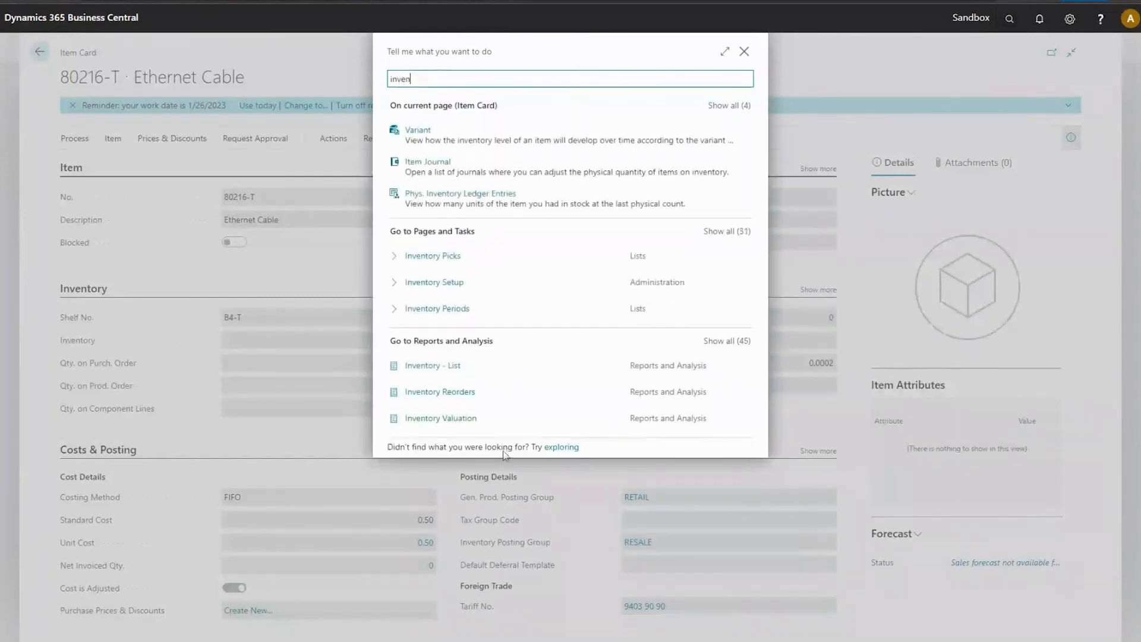
click(437, 283)
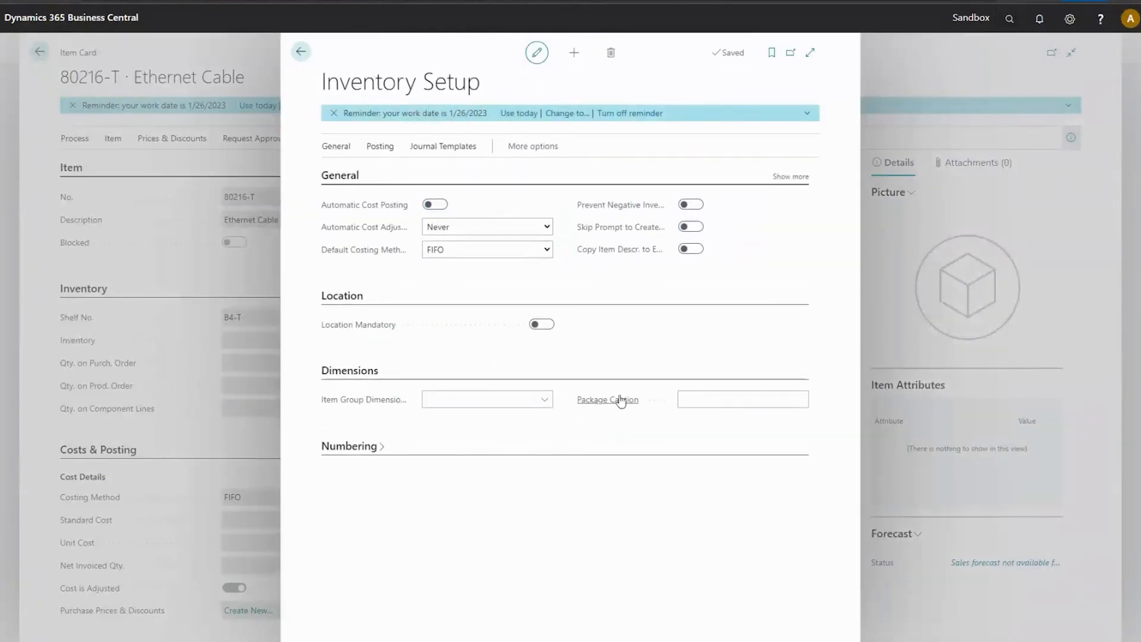
mouse_move(594, 406)
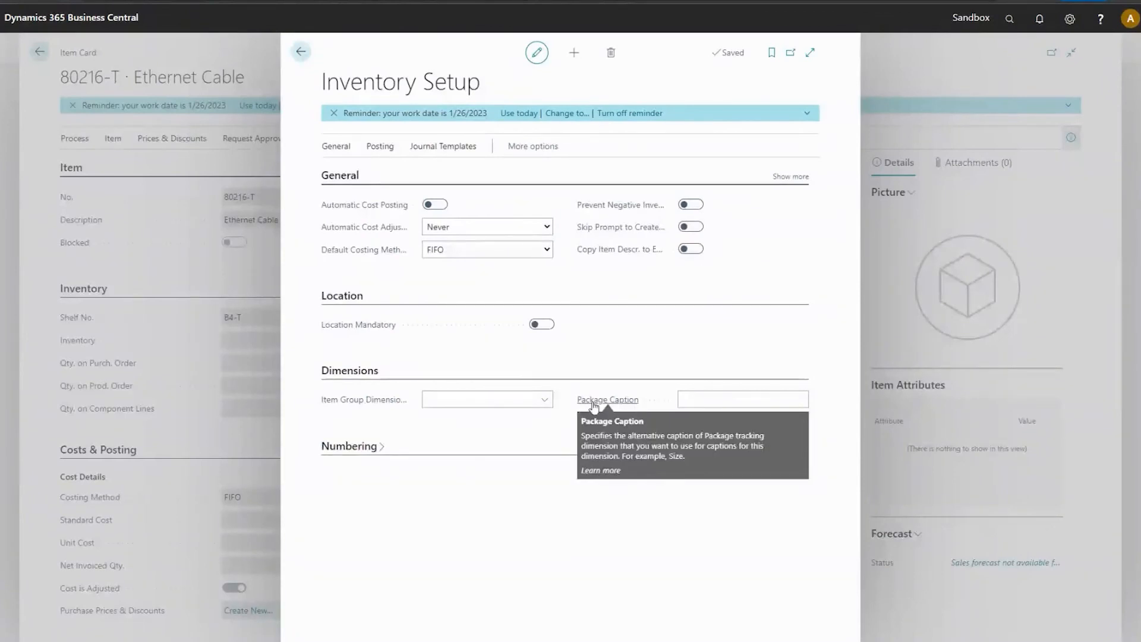
click(631, 404)
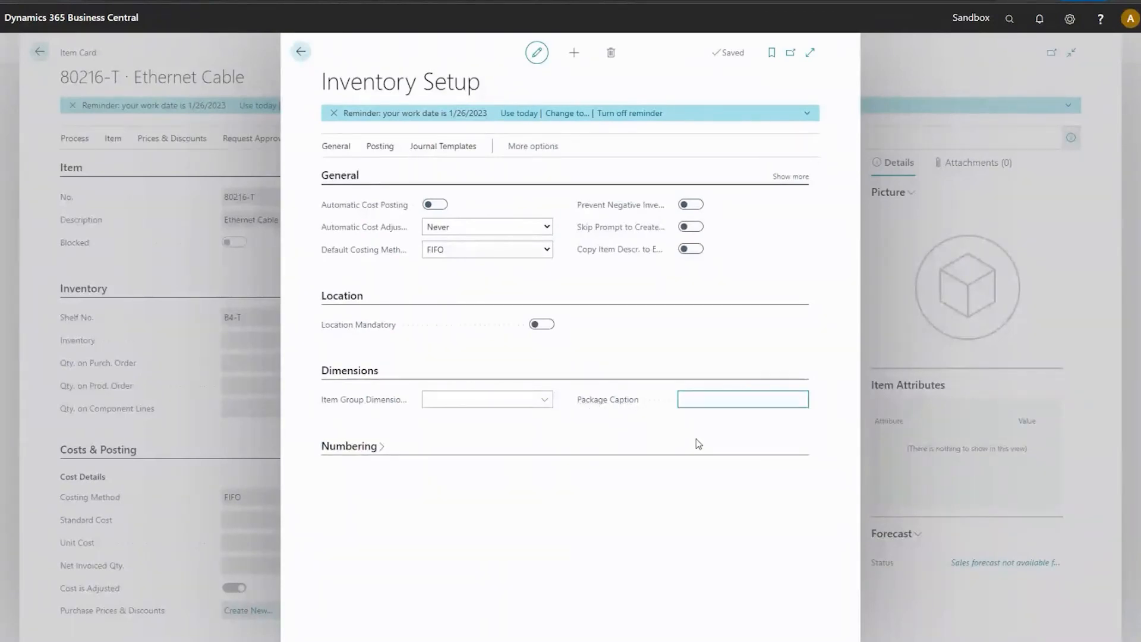
text(Container)
click(727, 347)
click(301, 52)
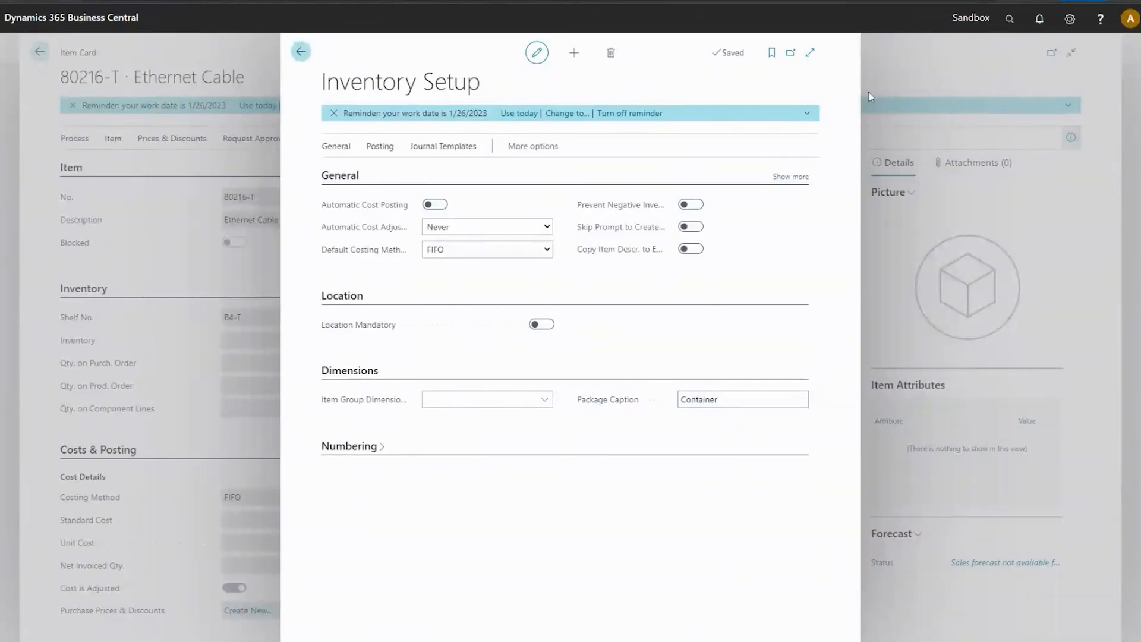
Search for "item jo" and open the Item Journals page.
click(1009, 20)
text(item jop)
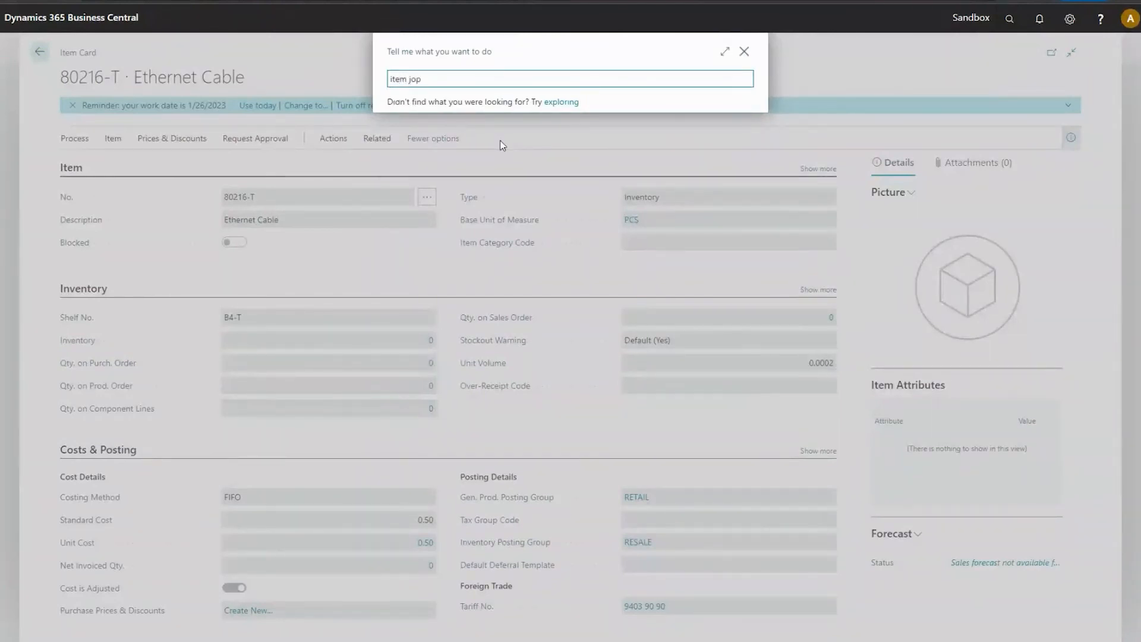
click(460, 138)
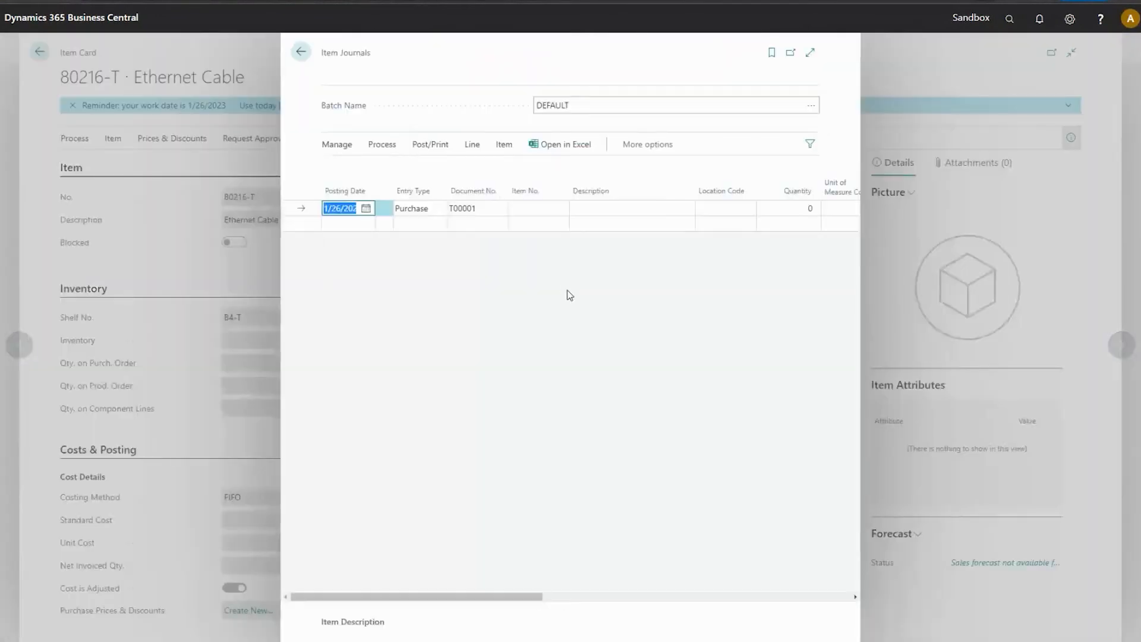
click(419, 225)
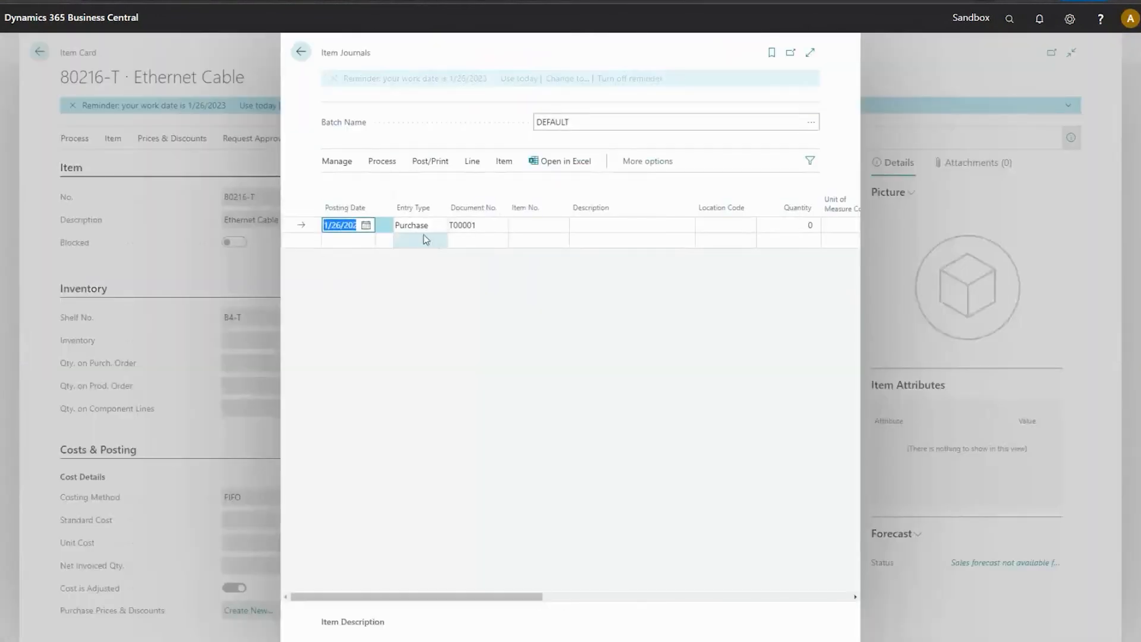
Fill in the journal line as a positive adjustment of item 80216-T Ethernet Cable with a quantity of 600.
click(420, 262)
click(559, 226)
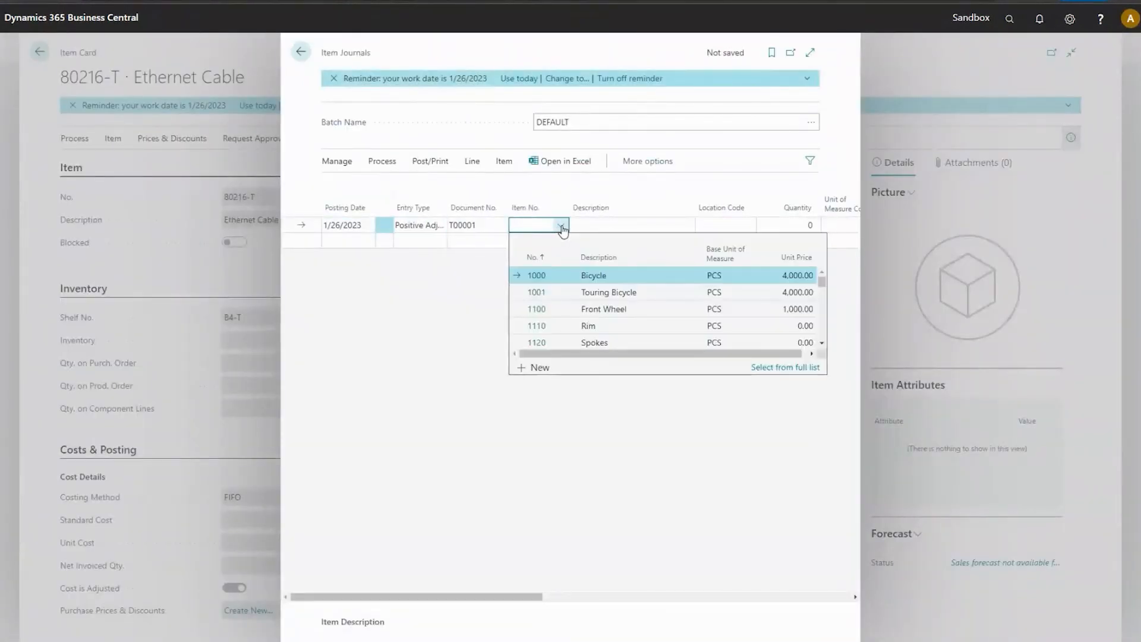
text(cable)
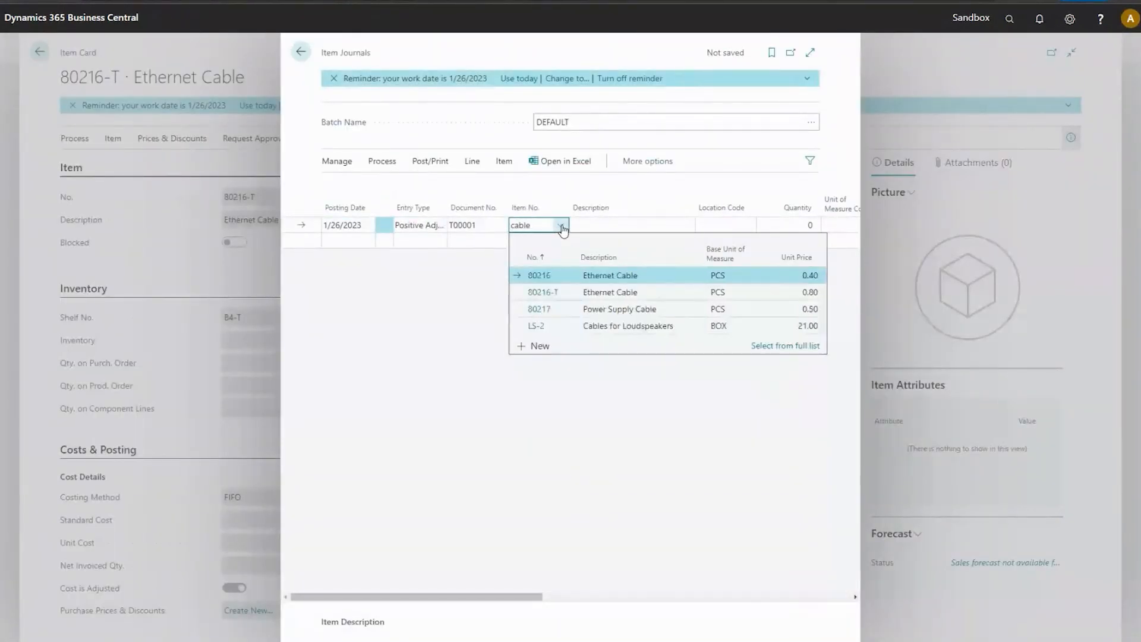
click(551, 292)
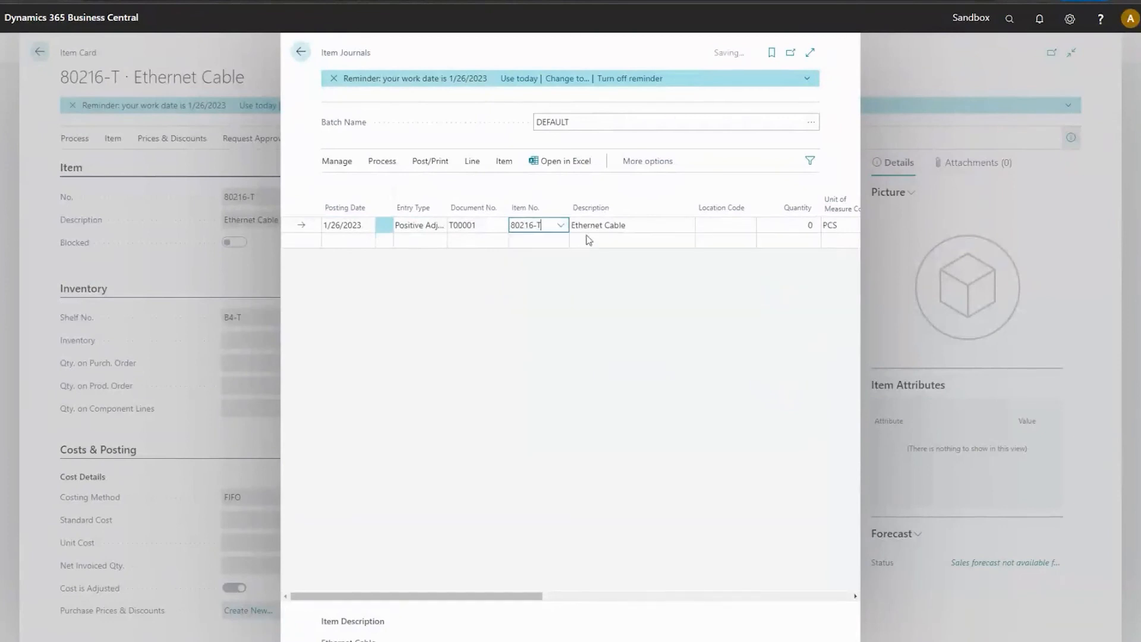
click(712, 226)
click(803, 226)
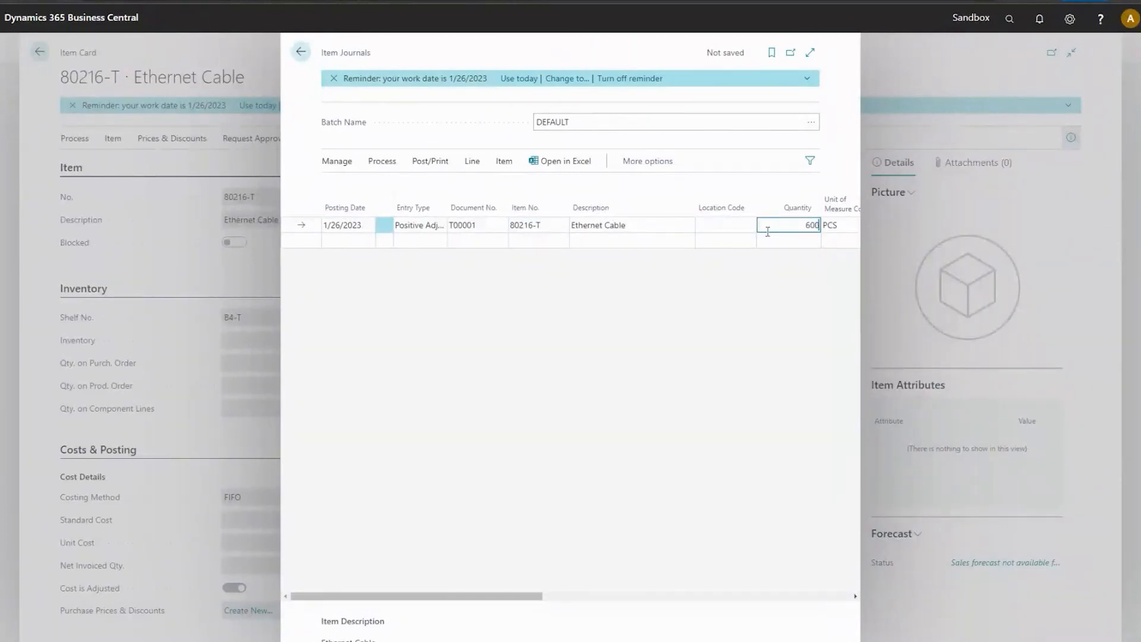
text(600)
key(Tab)
Open the journal line's item tracking lines and enter lot numbers XLOT1 and XLOT2 on two lines.
click(504, 161)
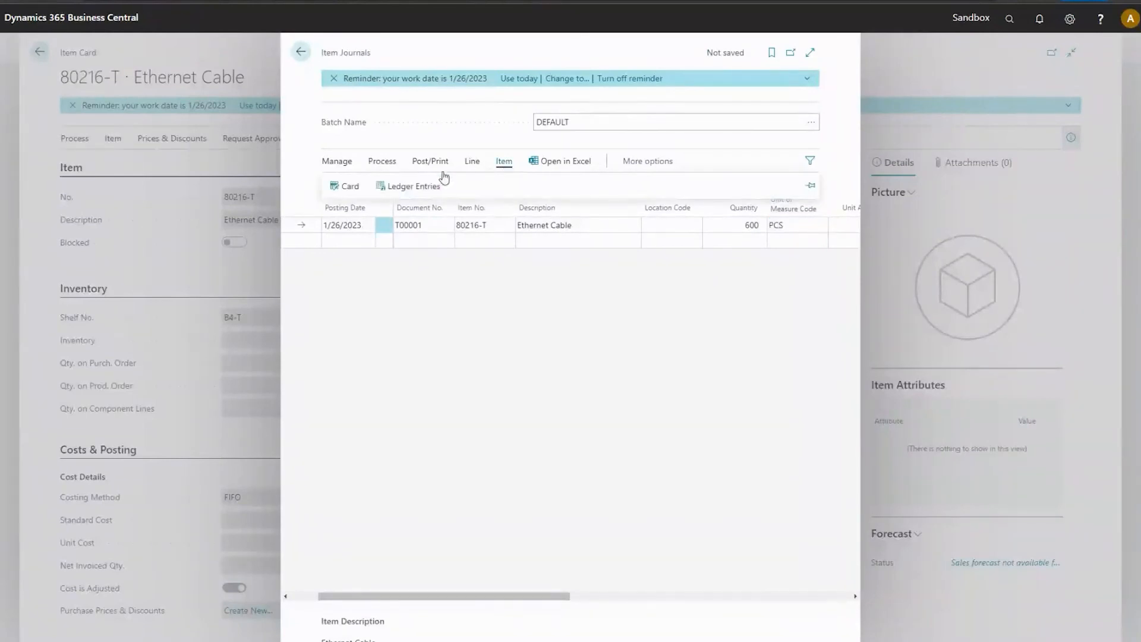
click(472, 161)
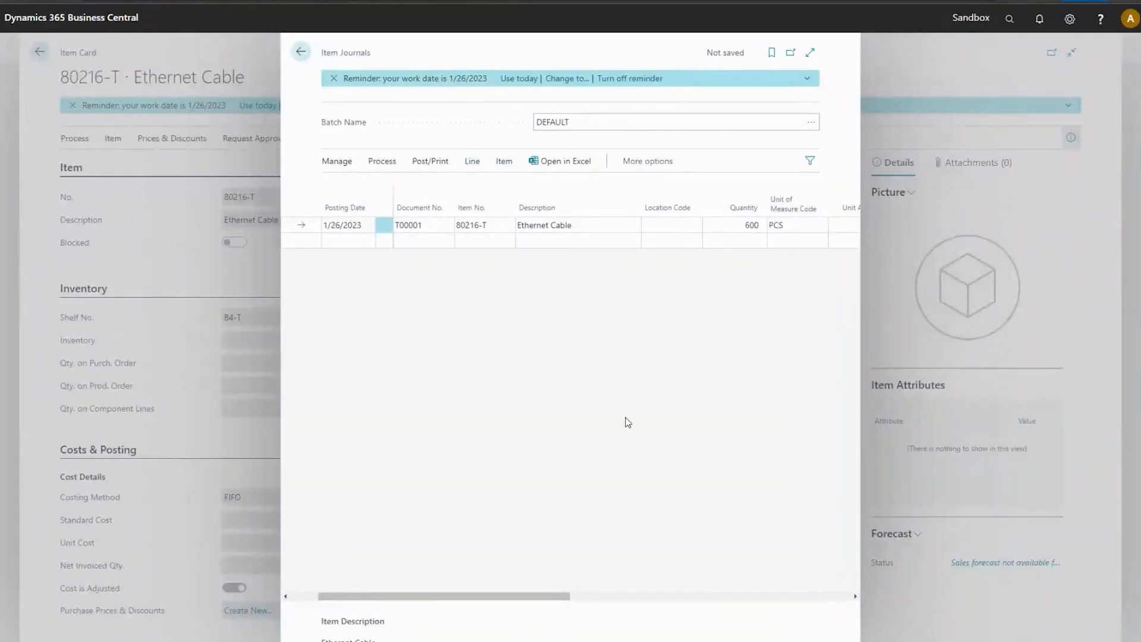
click(538, 292)
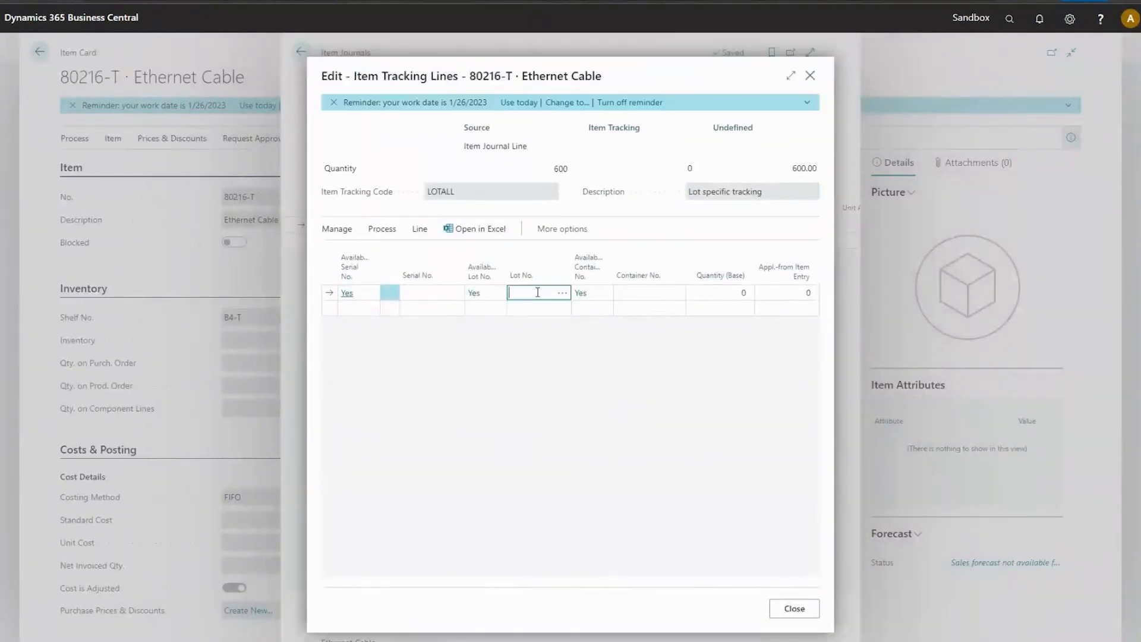
text(XLOT1)
key(Return)
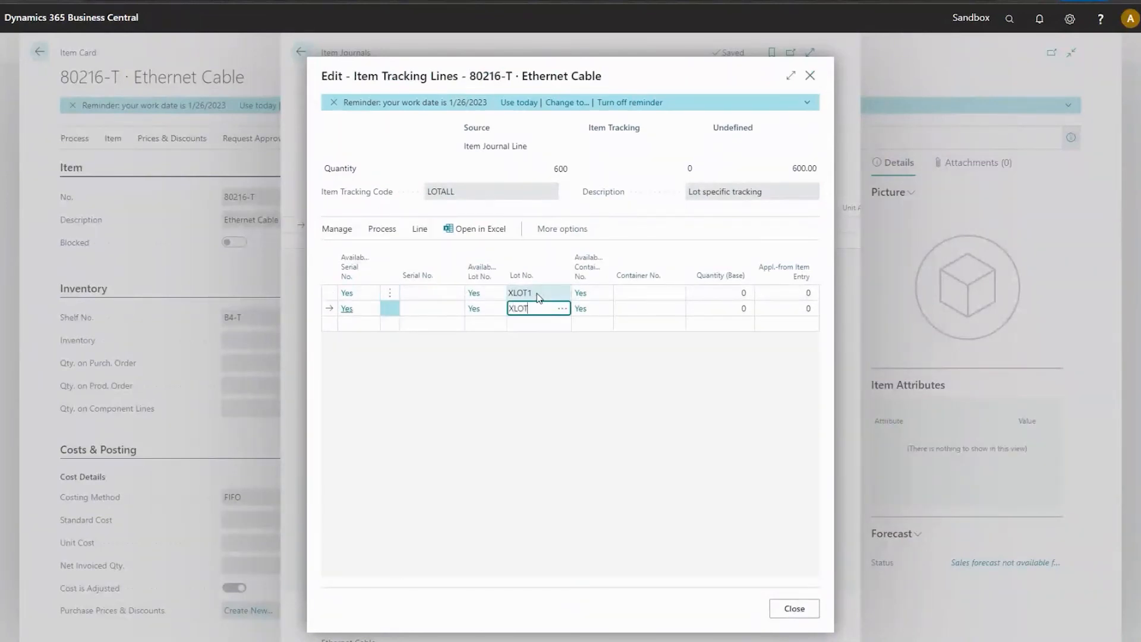
text(XLOT2)
Assign container number CONT1 to the XLOT1 line and CONT2 to the XLOT2 line.
key(Tab)
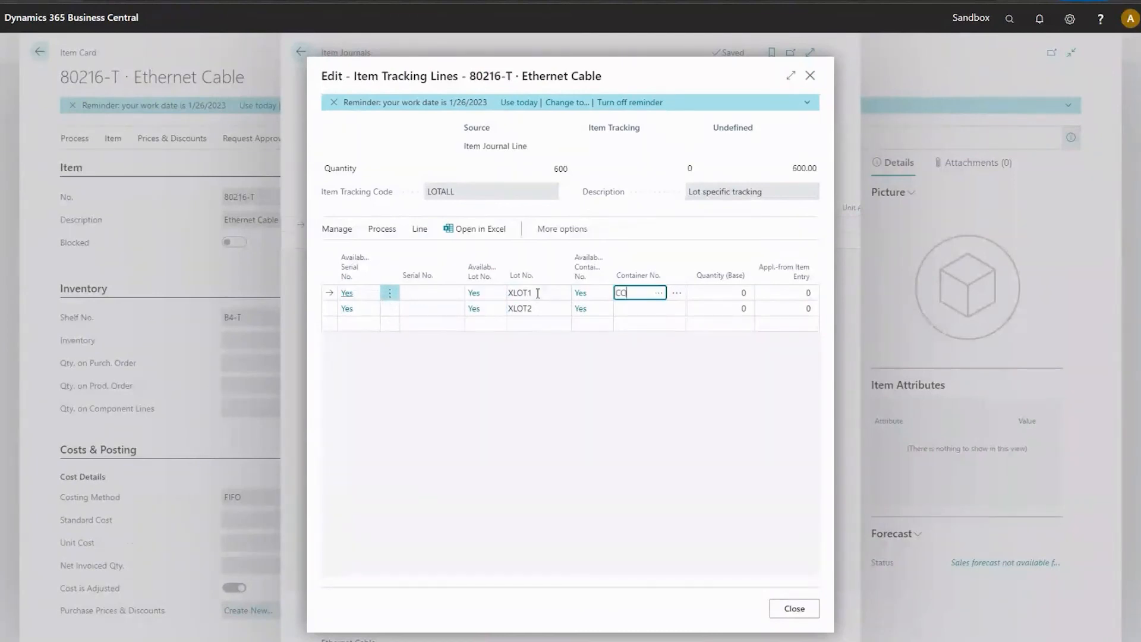
key(Return)
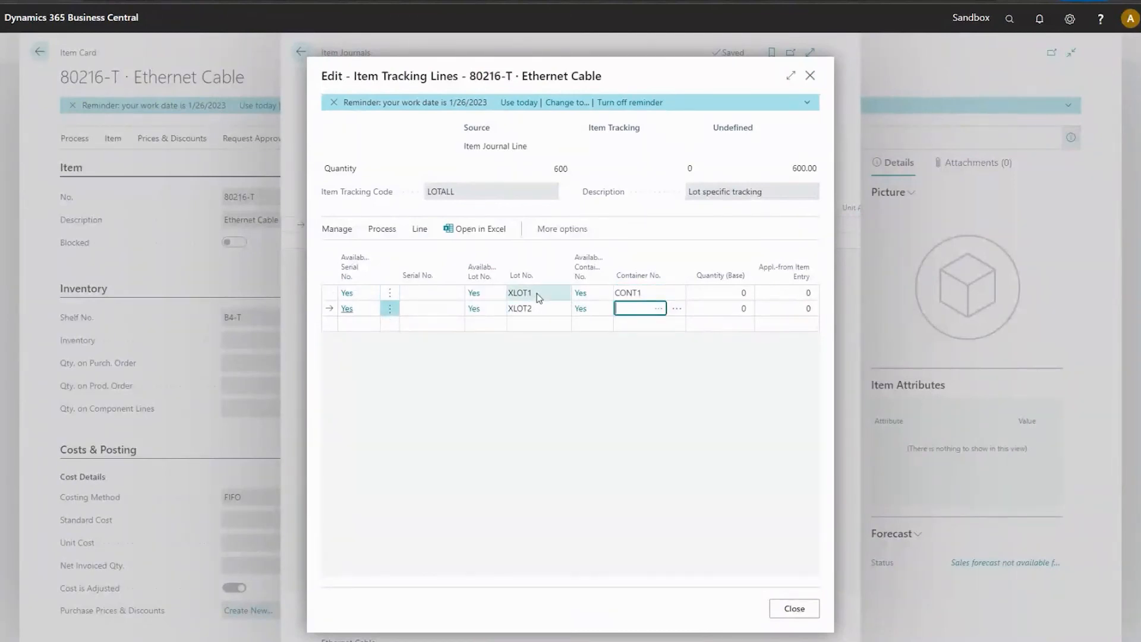
text(CONT2)
key(Return)
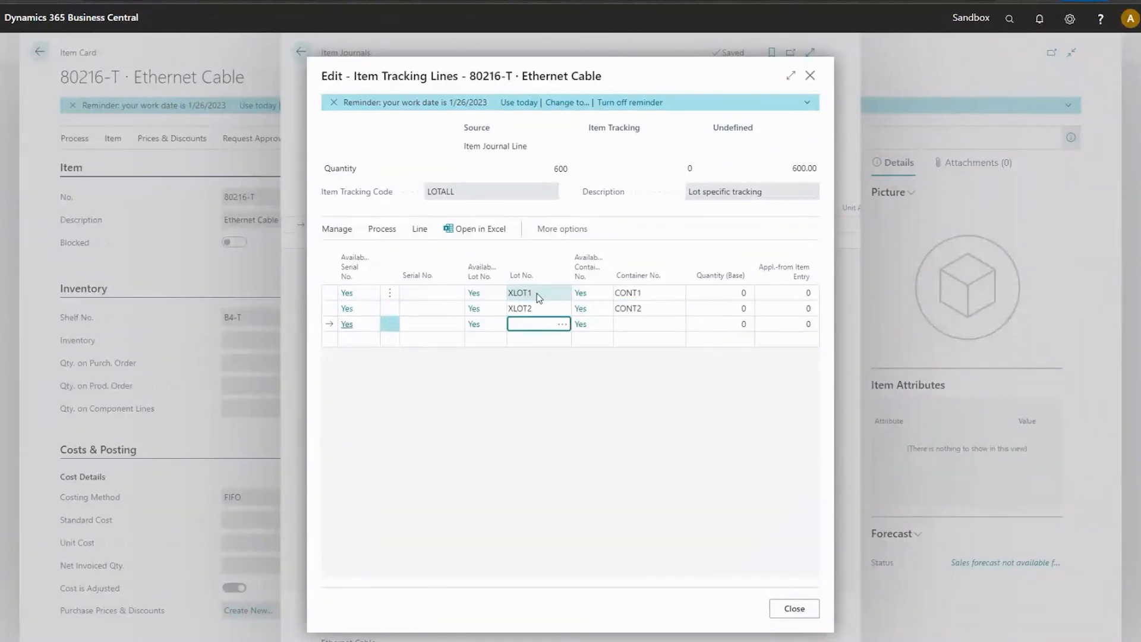
Add a third tracking line with lot number XLOT2 and container number CONT3.
key(F8)
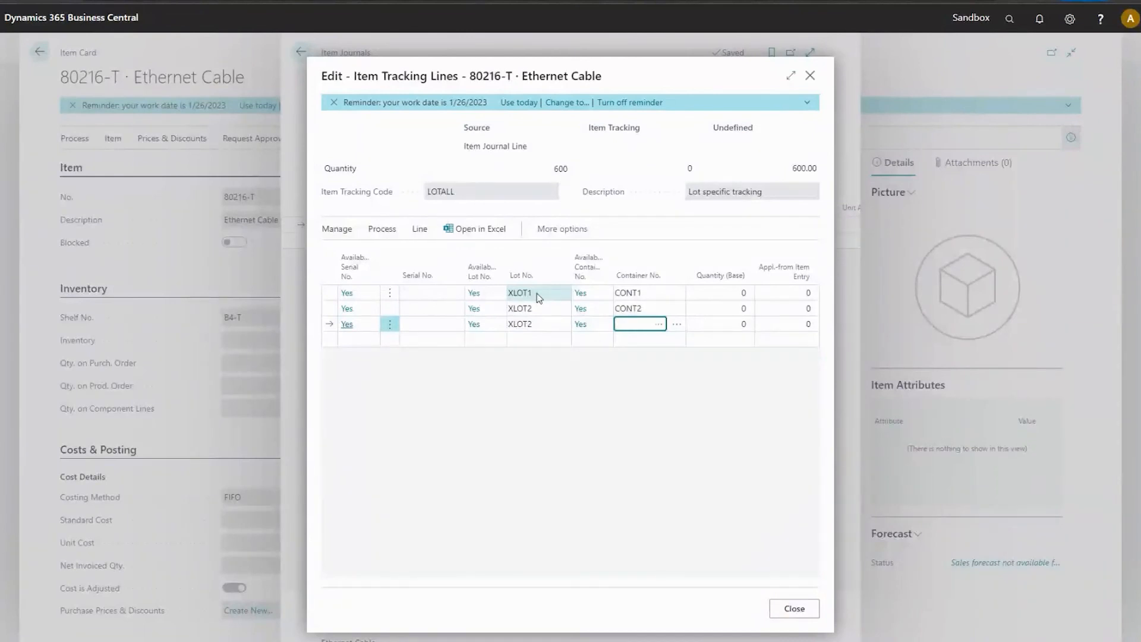
text(CONT2)
key(Tab)
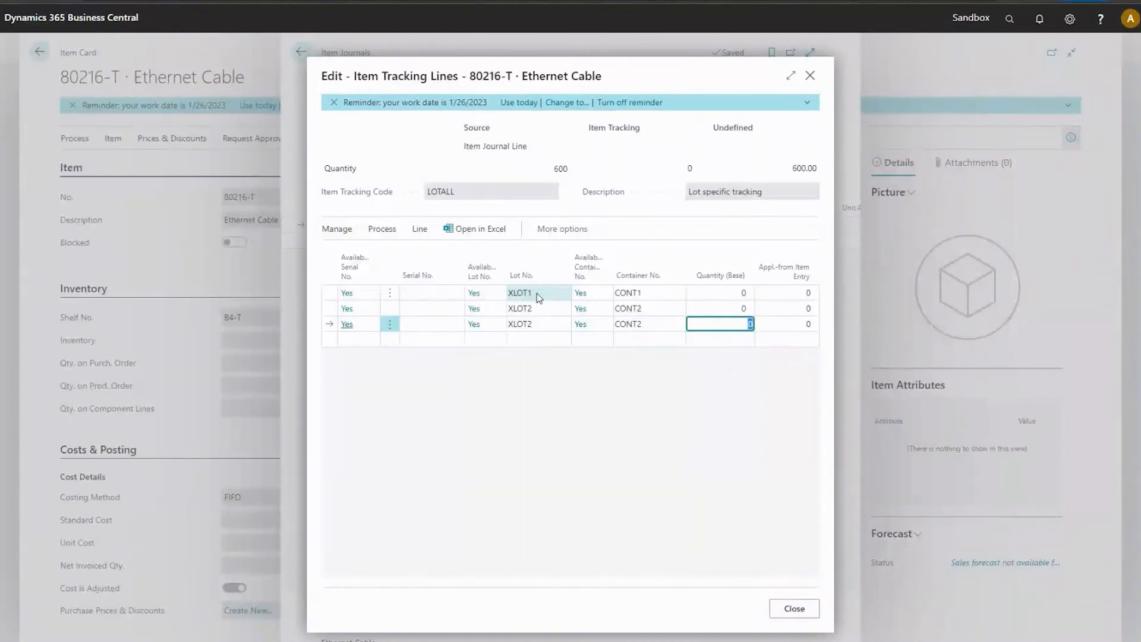
key(shift+Tab)
key(Up)
key(Down)
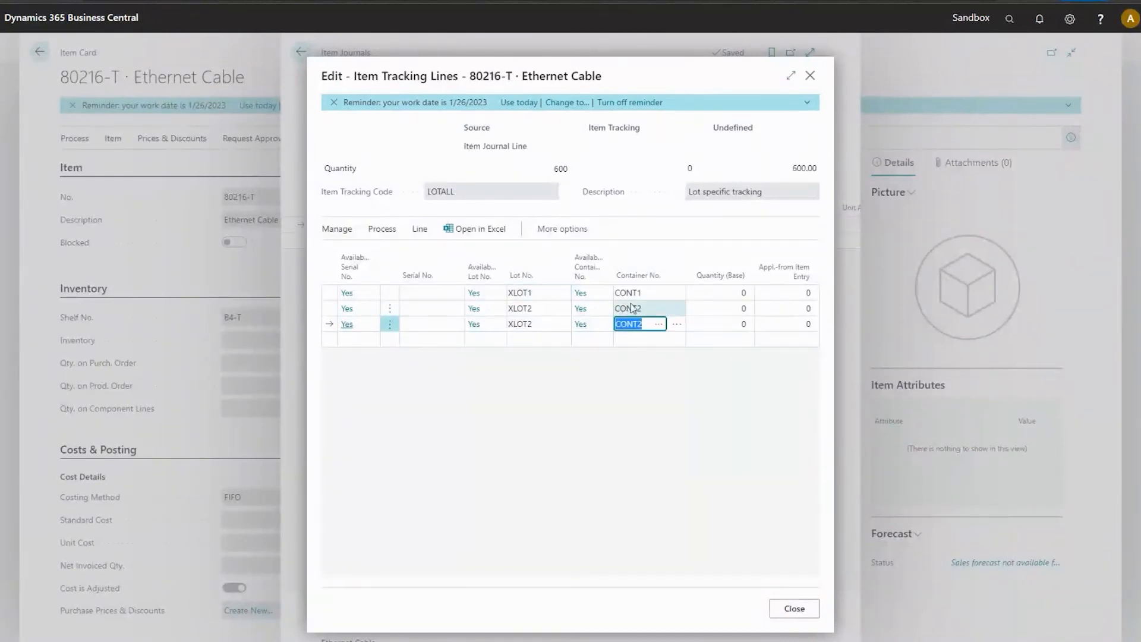
click(642, 324)
key(BackSpace)
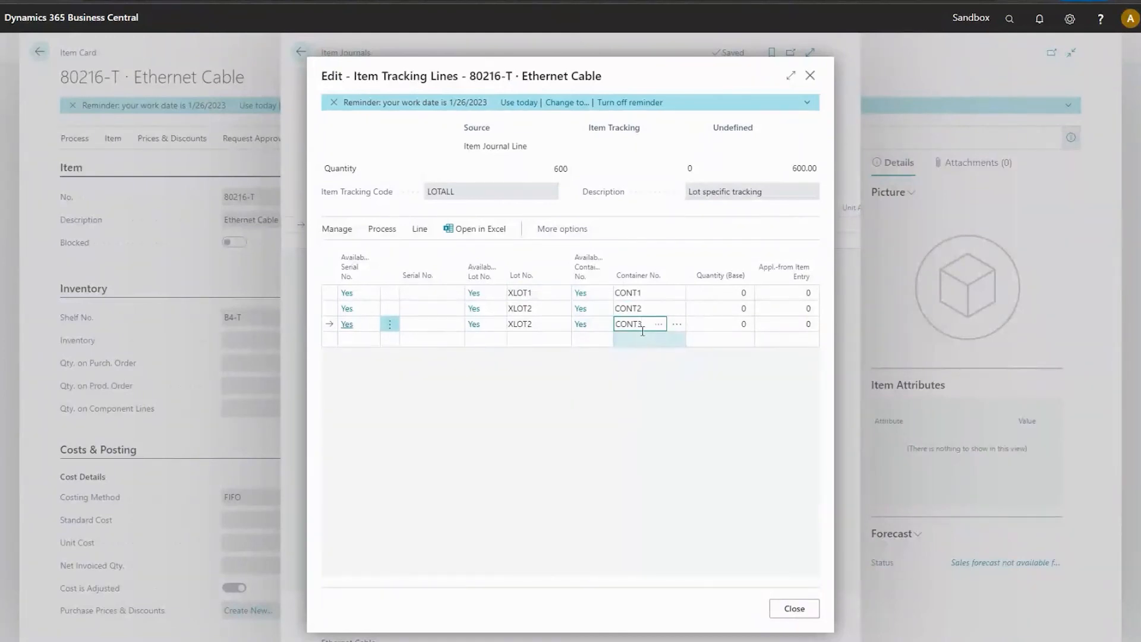
Set the base quantity to 200 on the CONT1 tracking line and 150 on the CONT2 line.
click(725, 294)
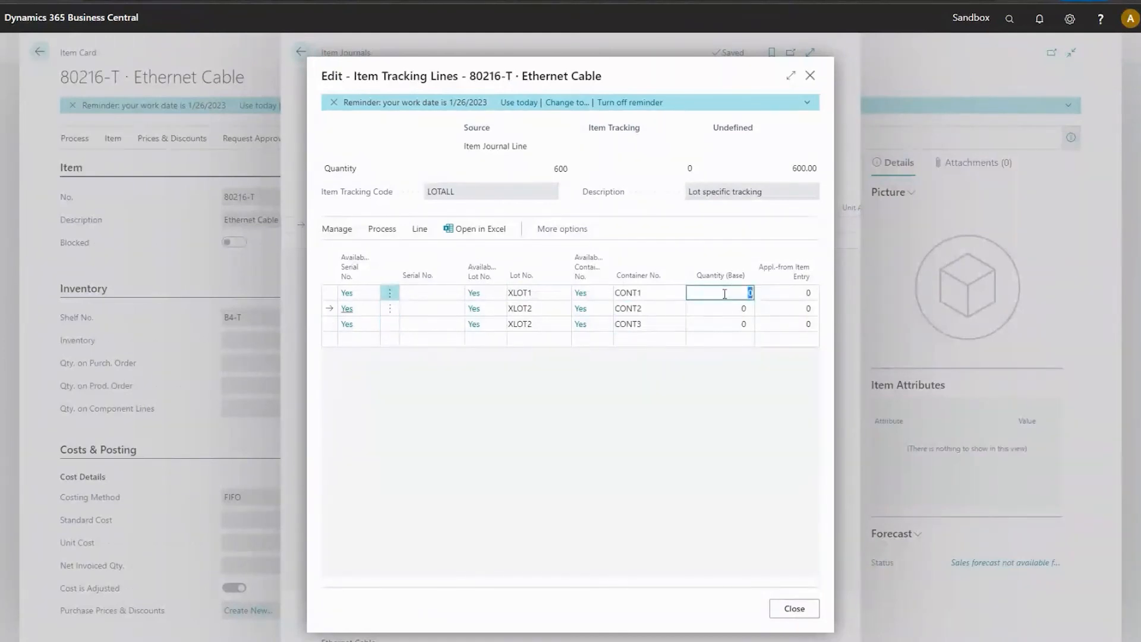
text(200)
key(Return)
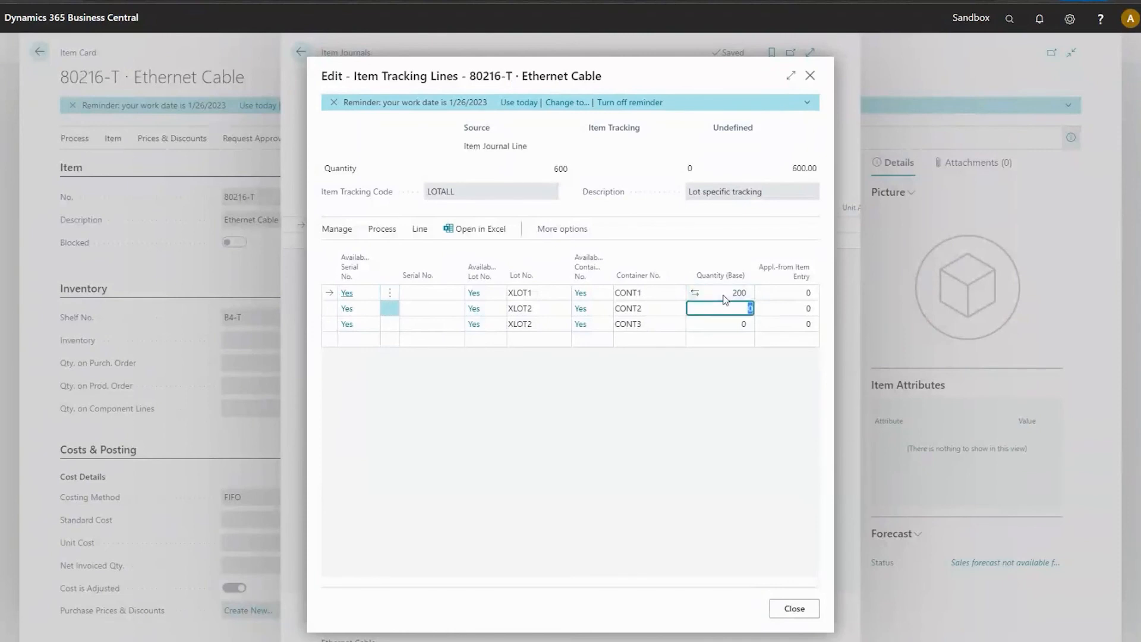
text(150)
key(Return)
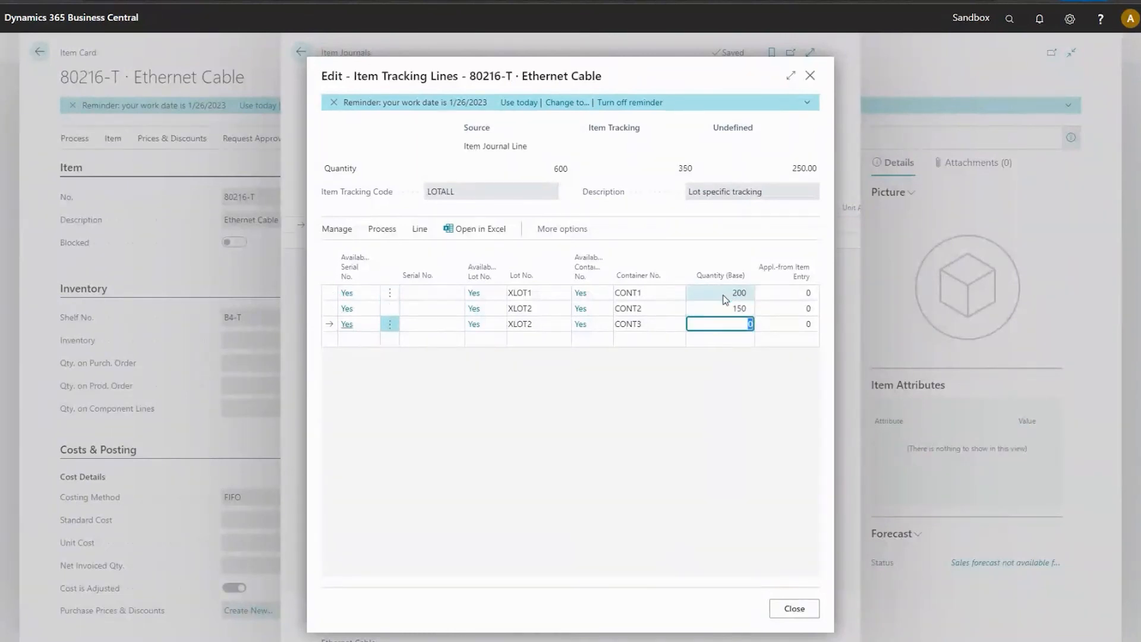
Try to close the item tracking lines with a base quantity of 350 on the CONT3 line.
click(726, 302)
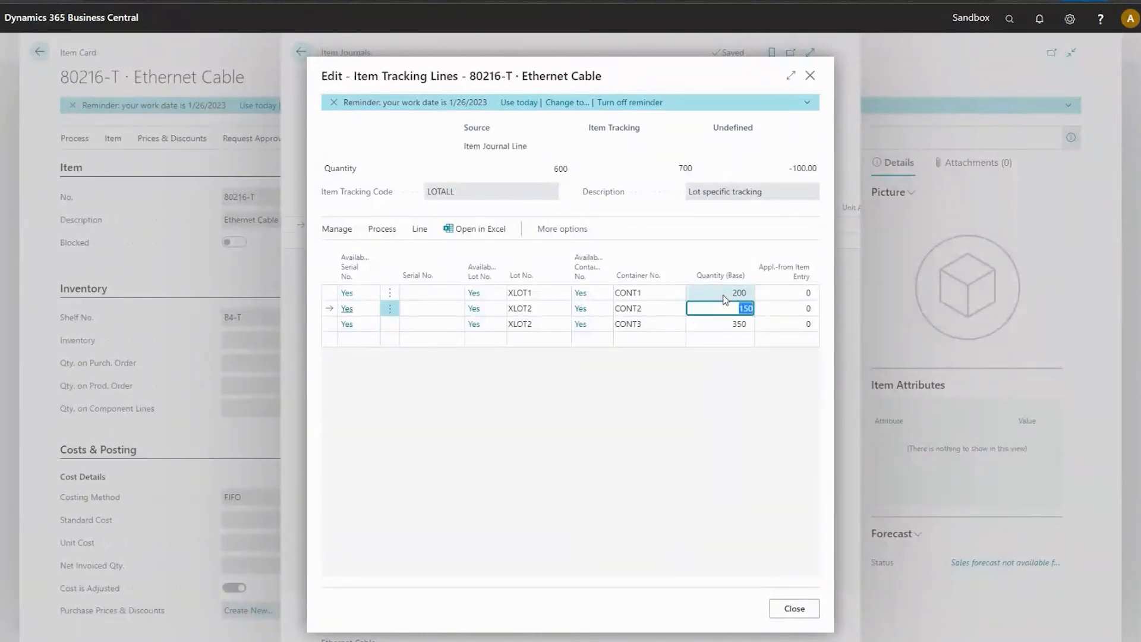
click(787, 611)
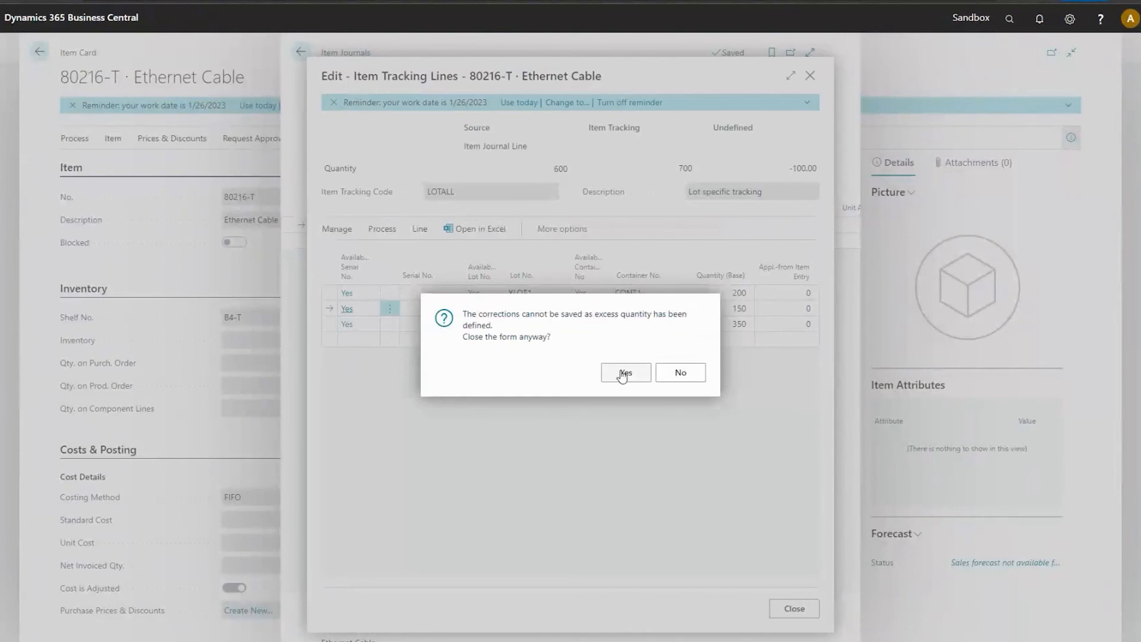
click(683, 375)
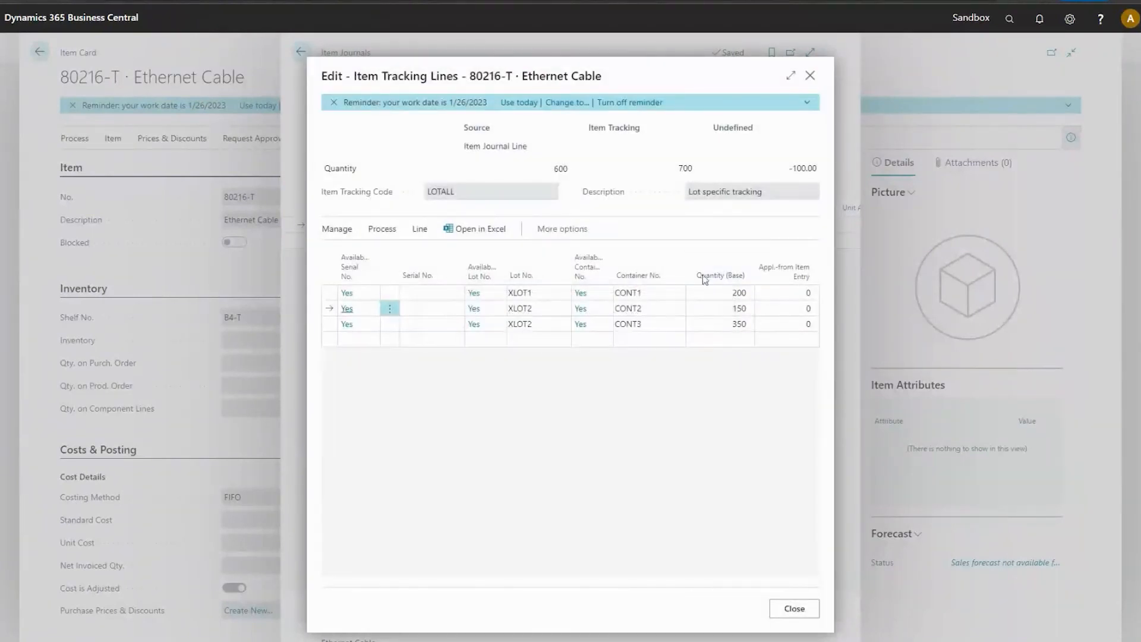
Set the CONT3 tracking line's base quantity to 250 and close the item tracking lines.
click(728, 323)
text(250)
key(Tab)
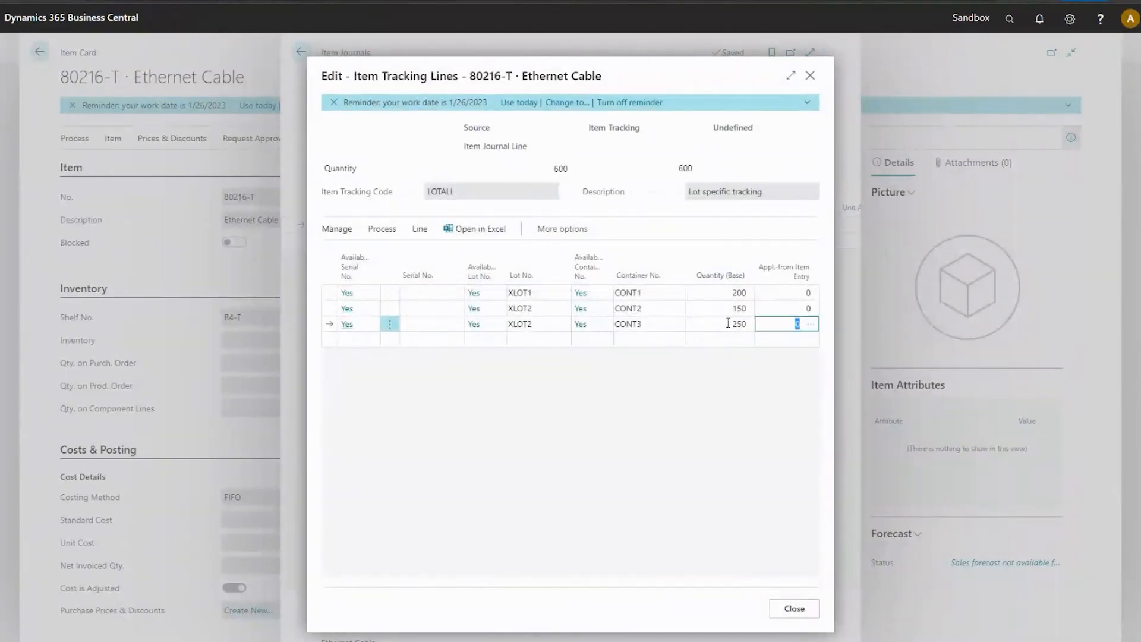
click(786, 607)
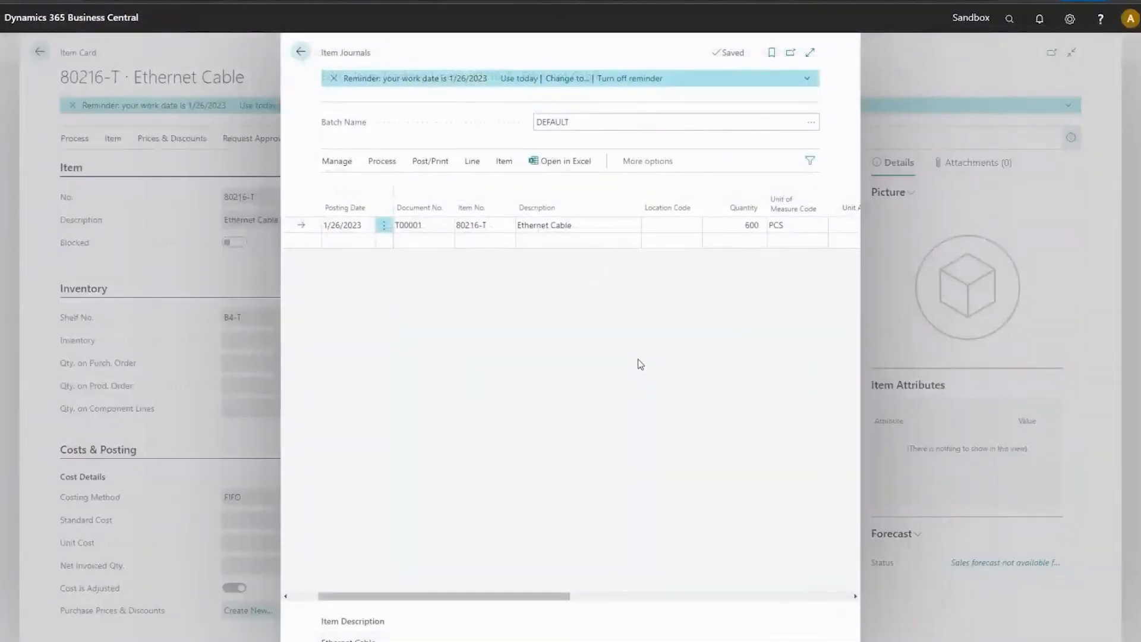
Try to post the item journal line for Ethernet Cable.
click(382, 167)
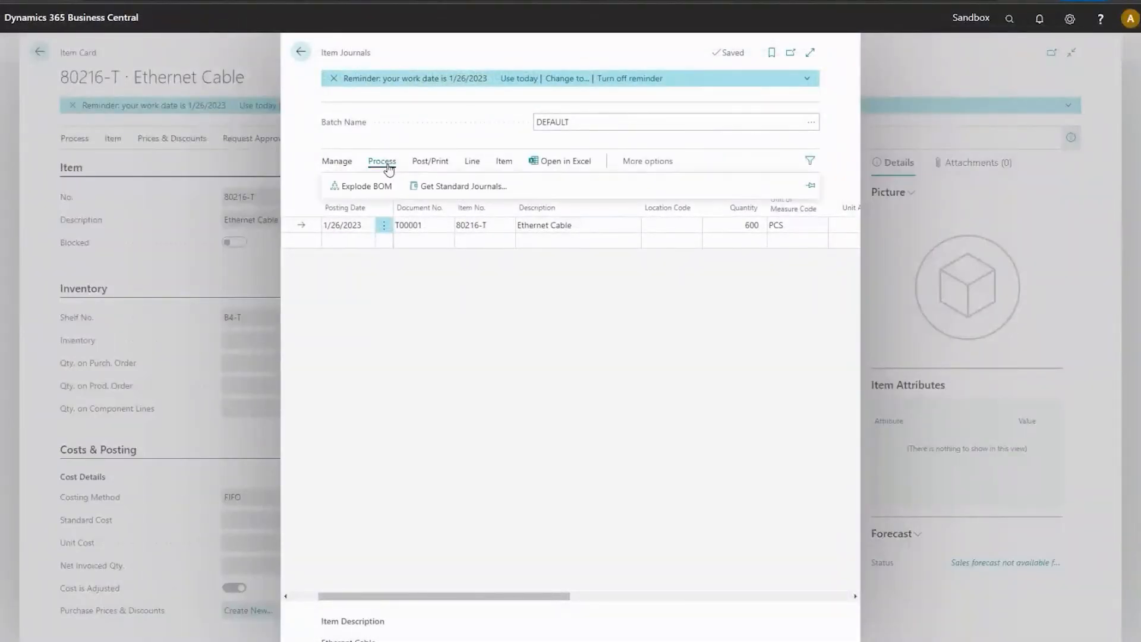
click(478, 167)
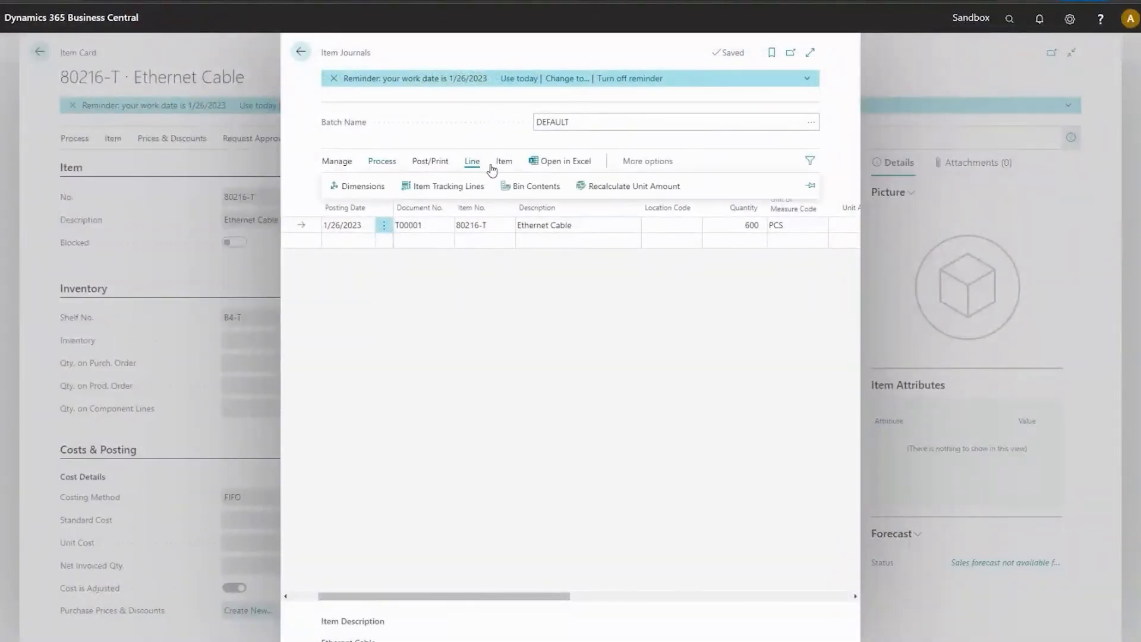
click(336, 164)
click(383, 167)
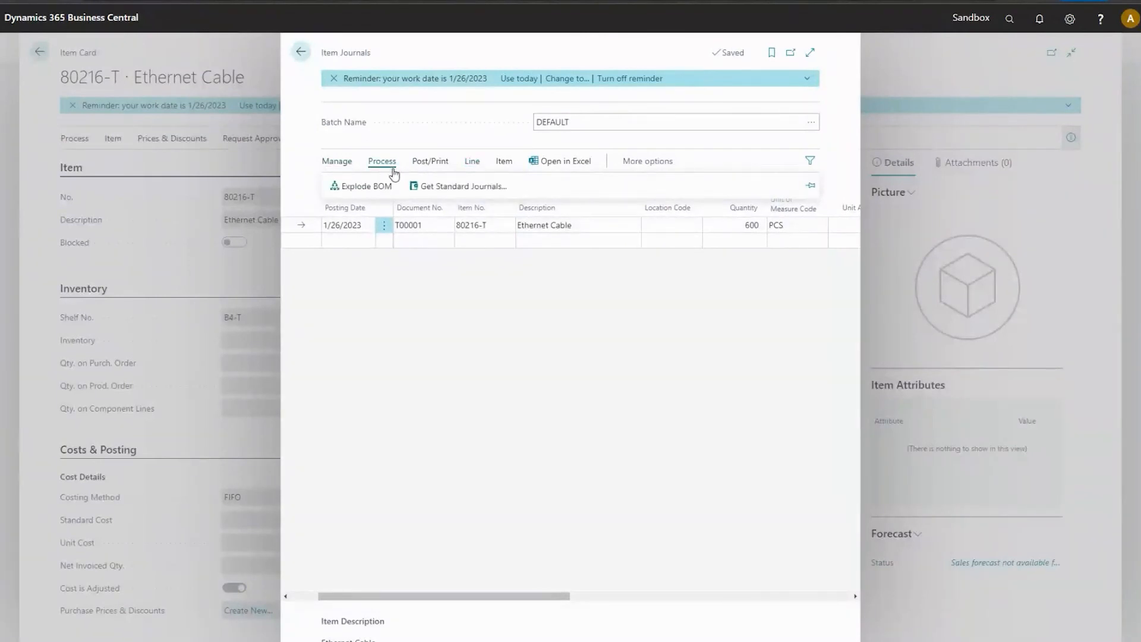
click(427, 164)
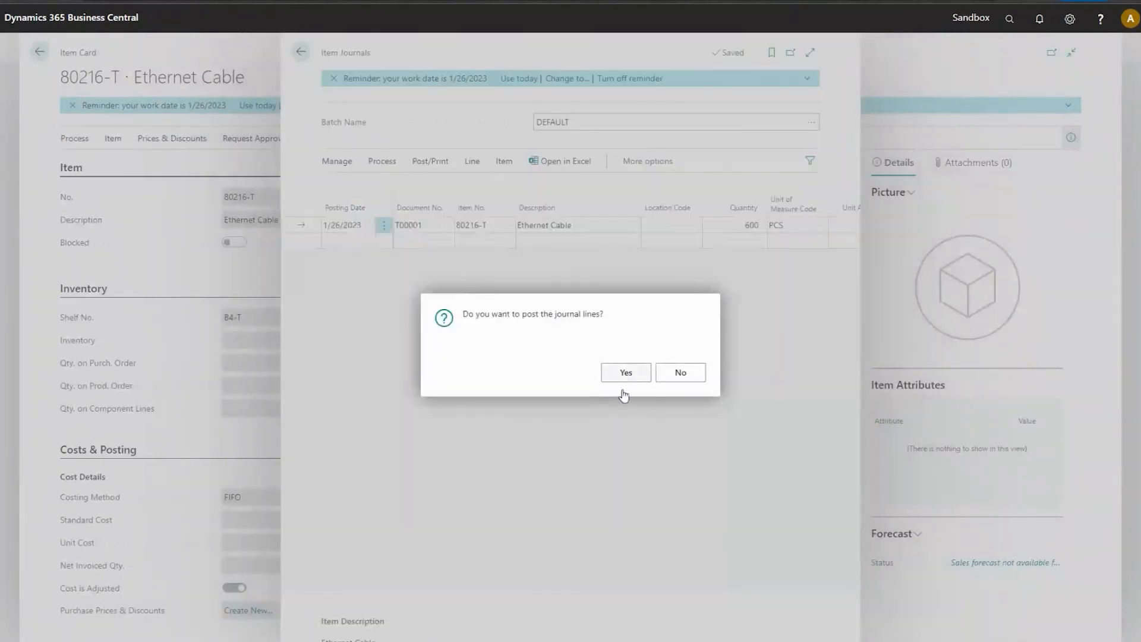
click(622, 378)
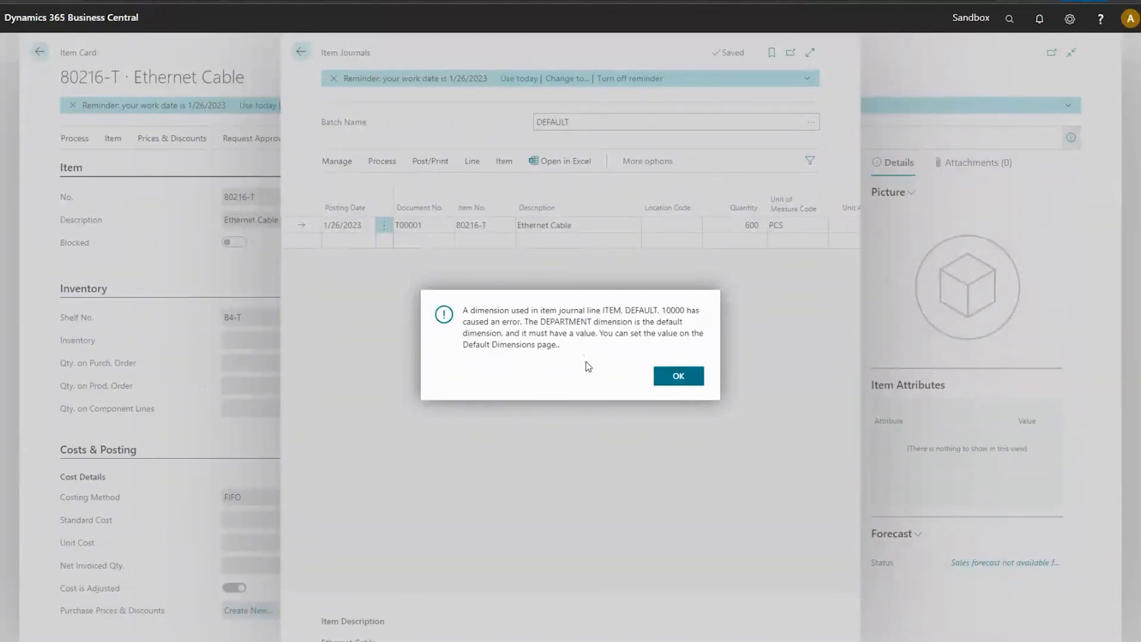
click(675, 381)
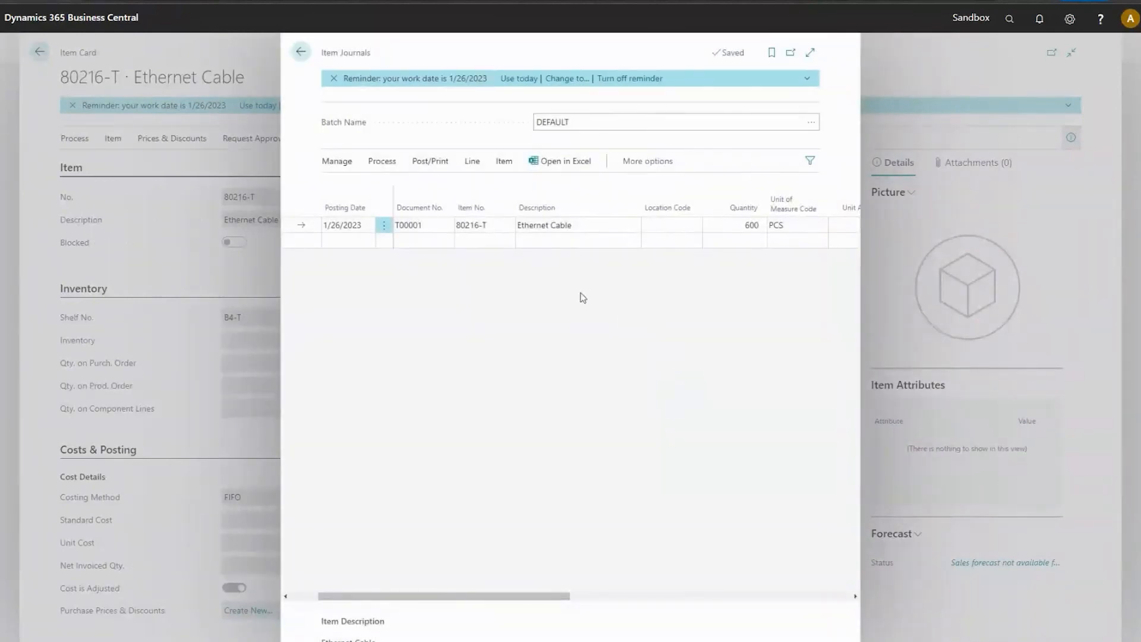
Open the journal line's dimensions and add an entry with dimension code DEPARTMENT.
click(473, 162)
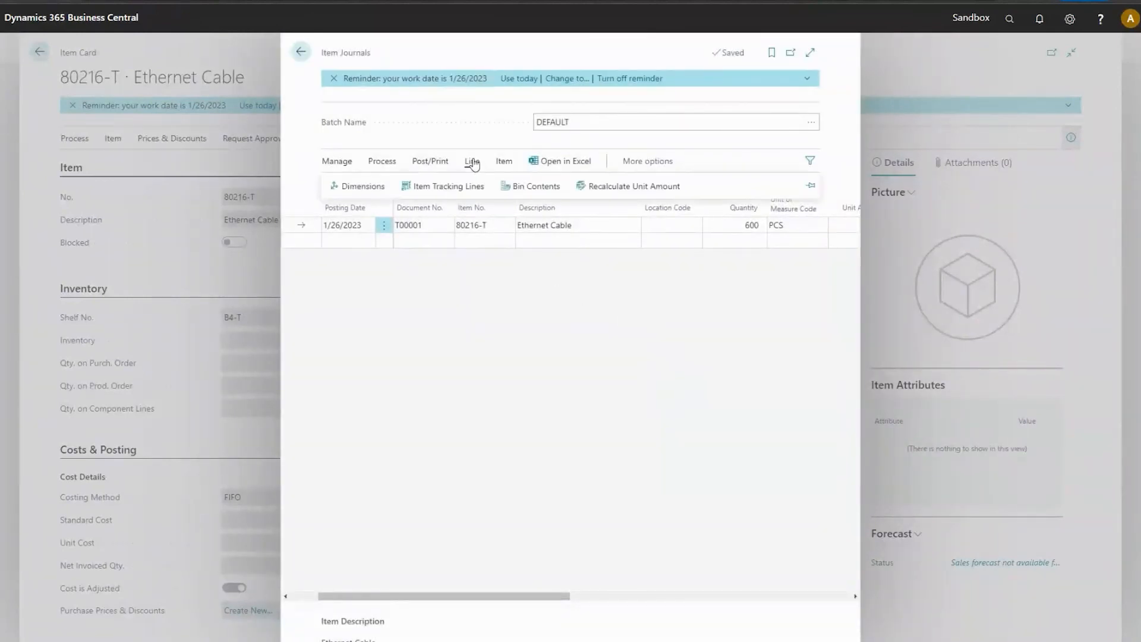
click(368, 185)
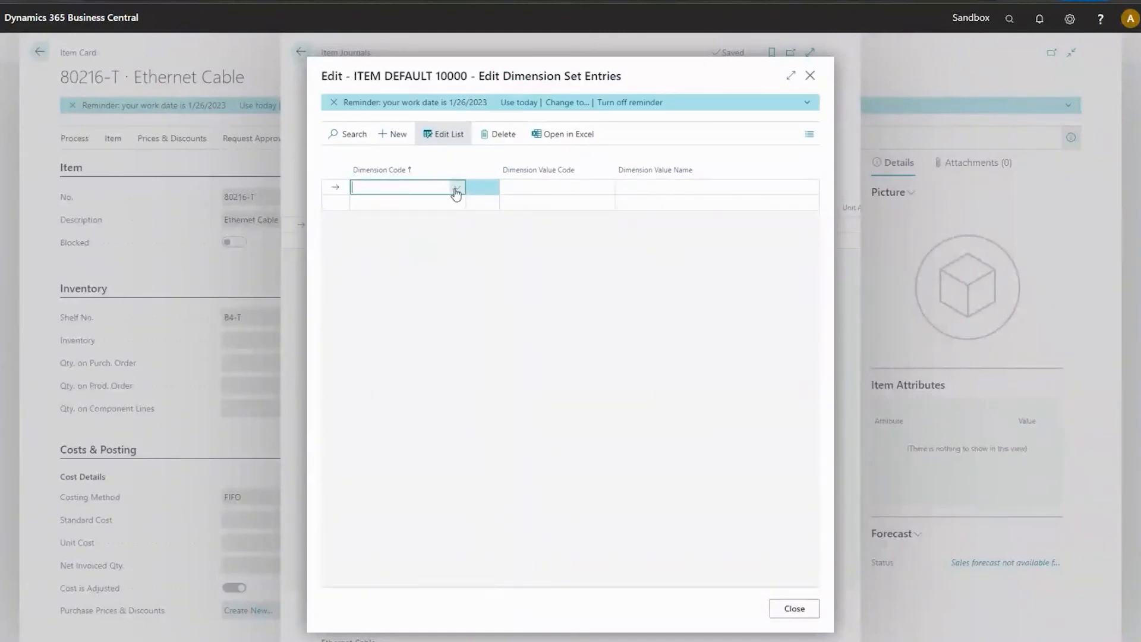
click(455, 186)
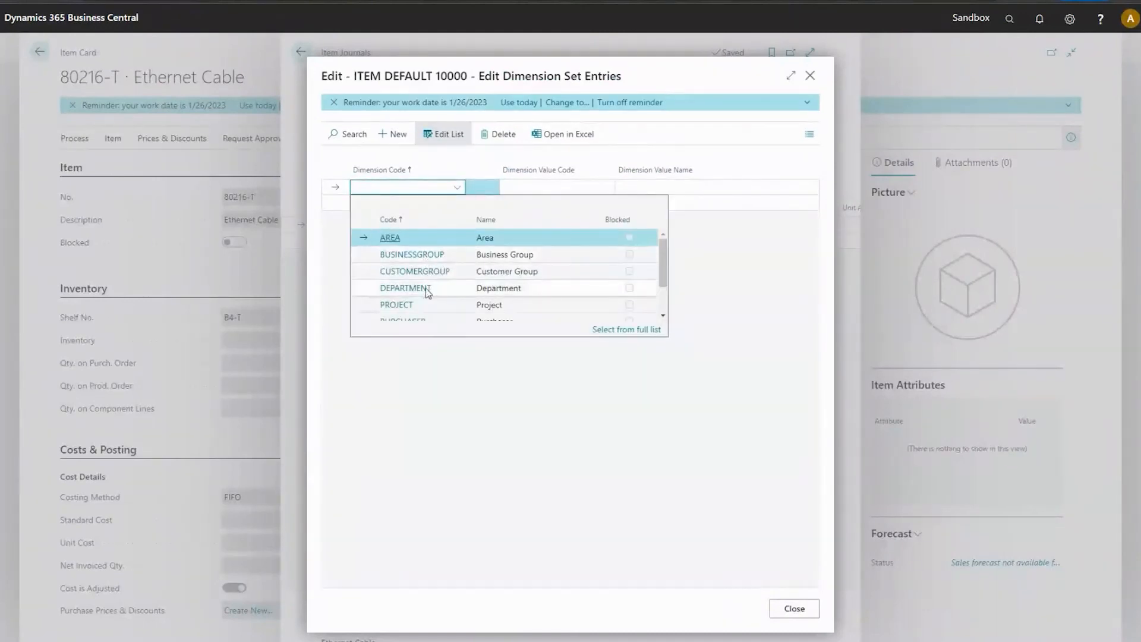
click(406, 287)
Set the DEPARTMENT dimension's value code to ADM and close the dimension set entries.
click(549, 191)
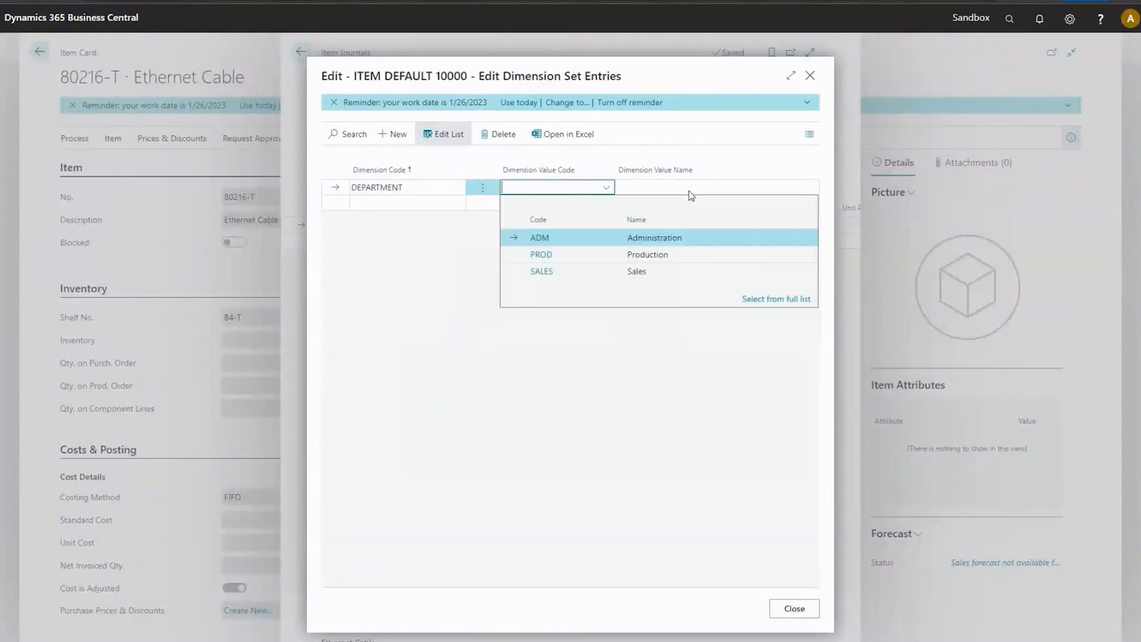
click(541, 272)
click(604, 189)
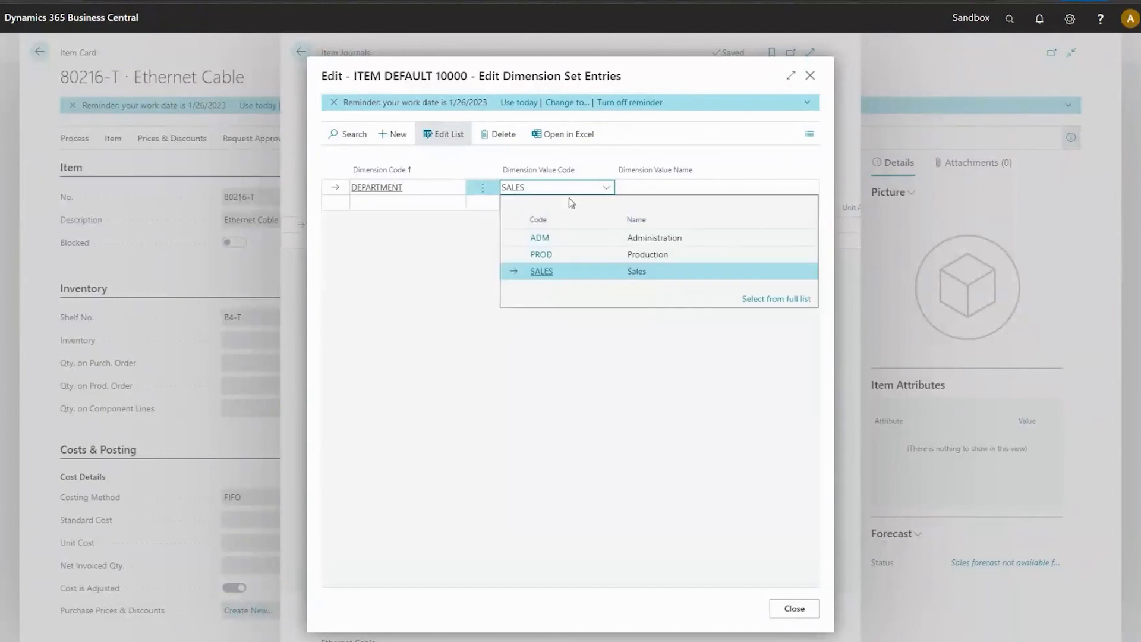
click(541, 236)
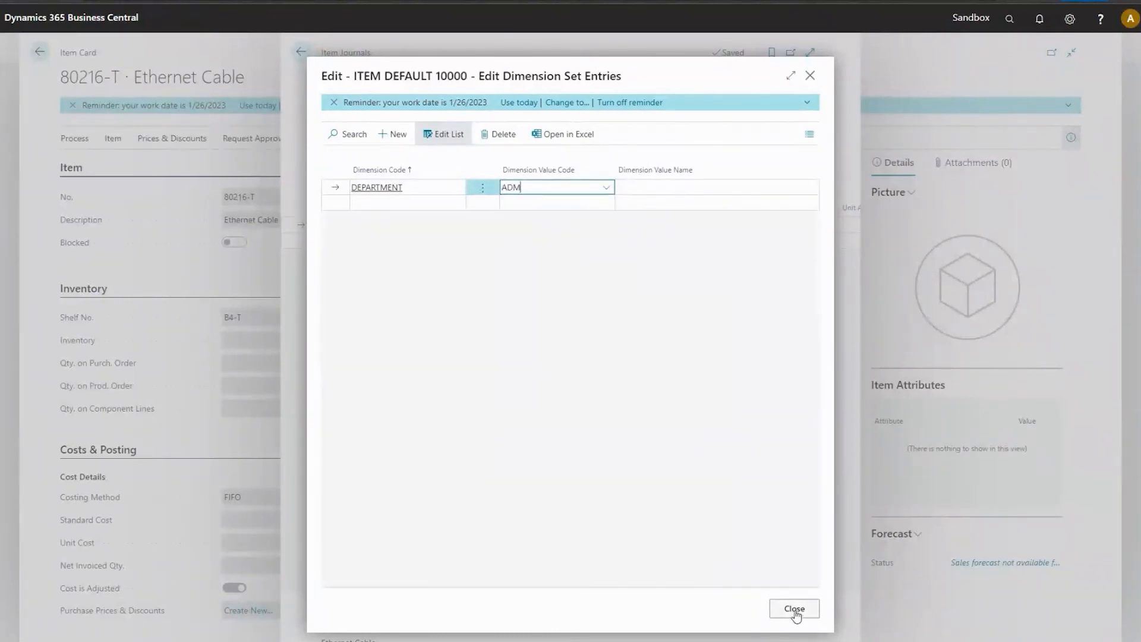
click(659, 189)
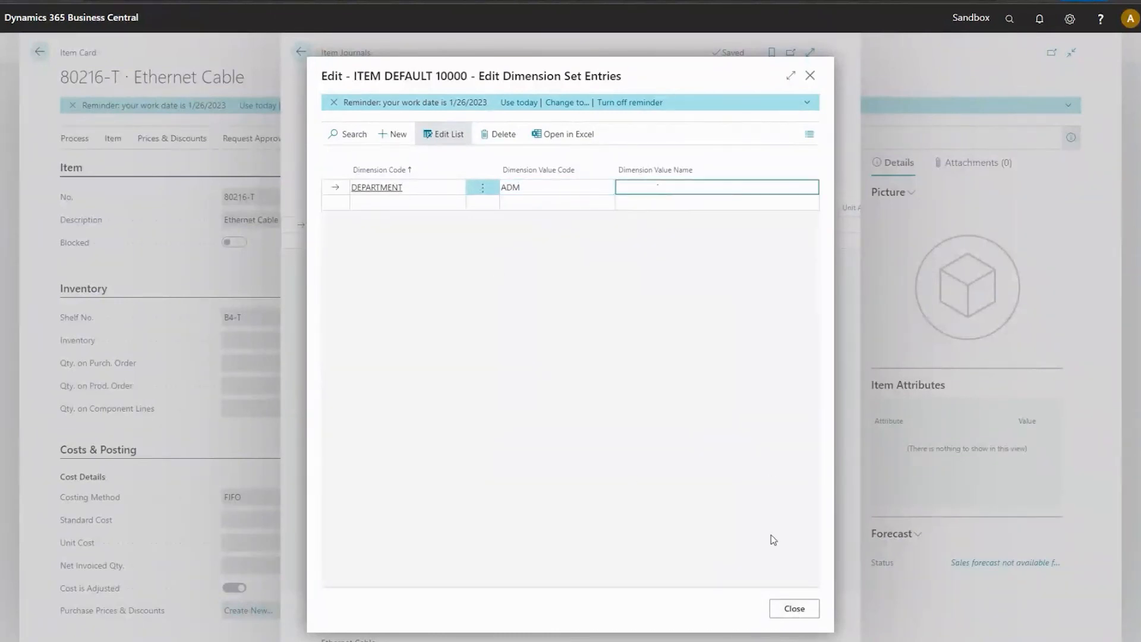
click(795, 609)
Try to post the journal line with ADM as its department dimension value.
click(430, 161)
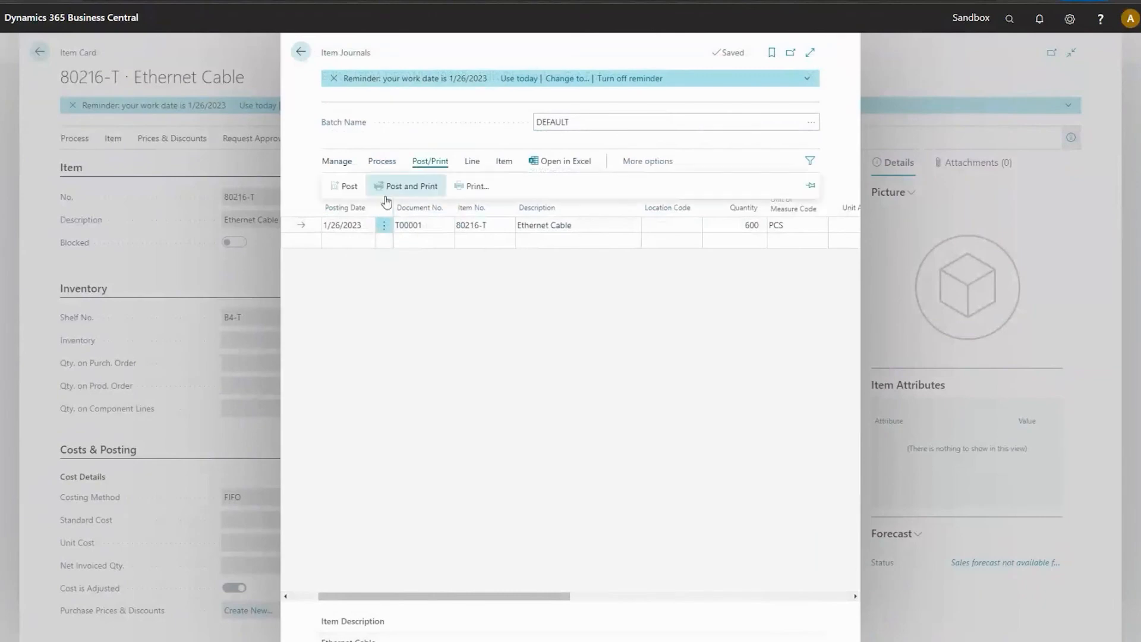
click(346, 186)
click(624, 373)
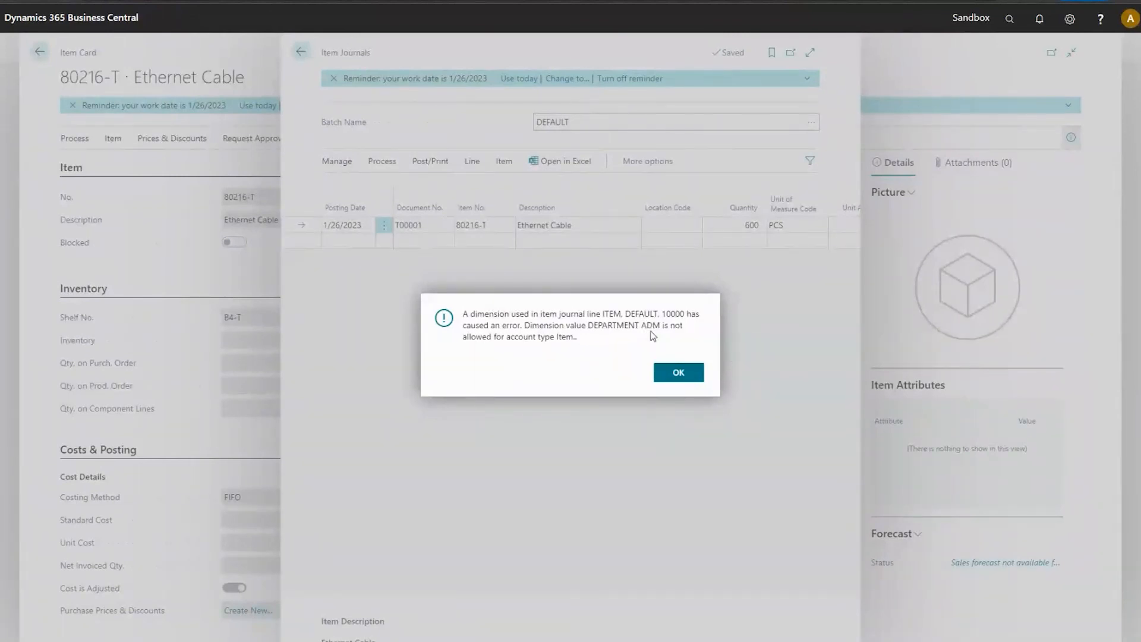
click(680, 373)
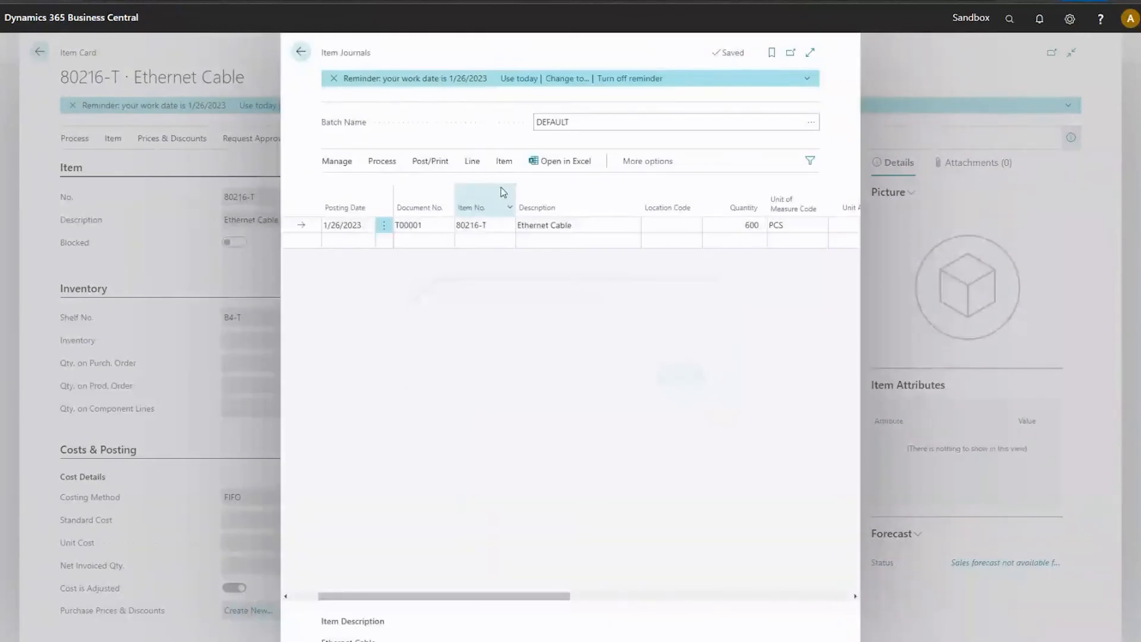
Reopen the journal line's dimensions and set the DEPARTMENT value code to PROD.
click(502, 162)
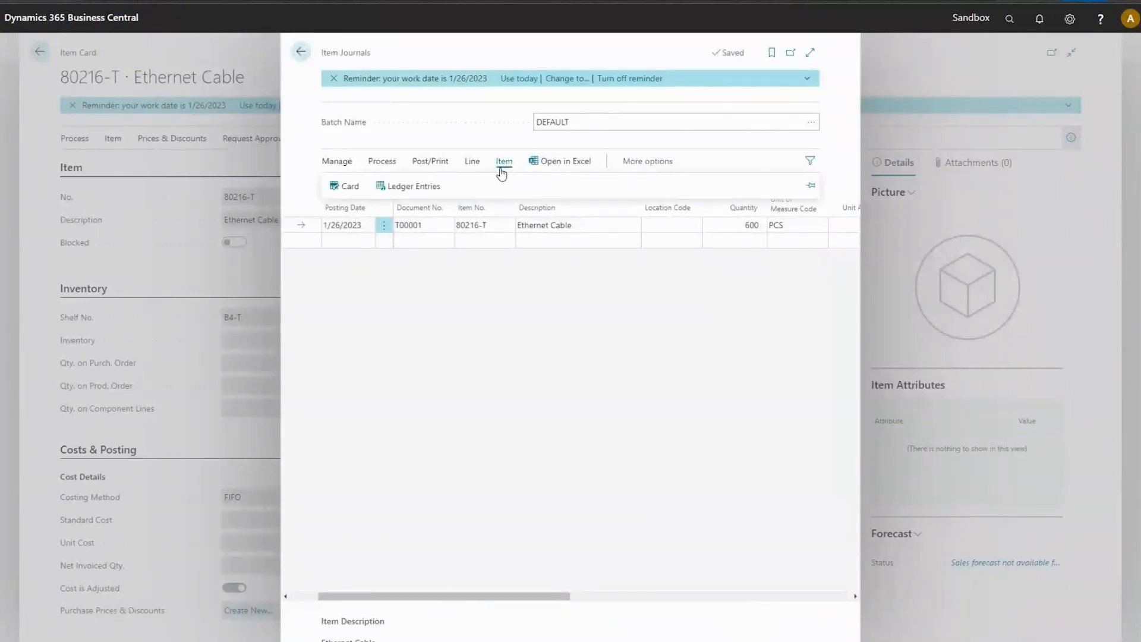
click(474, 165)
click(358, 186)
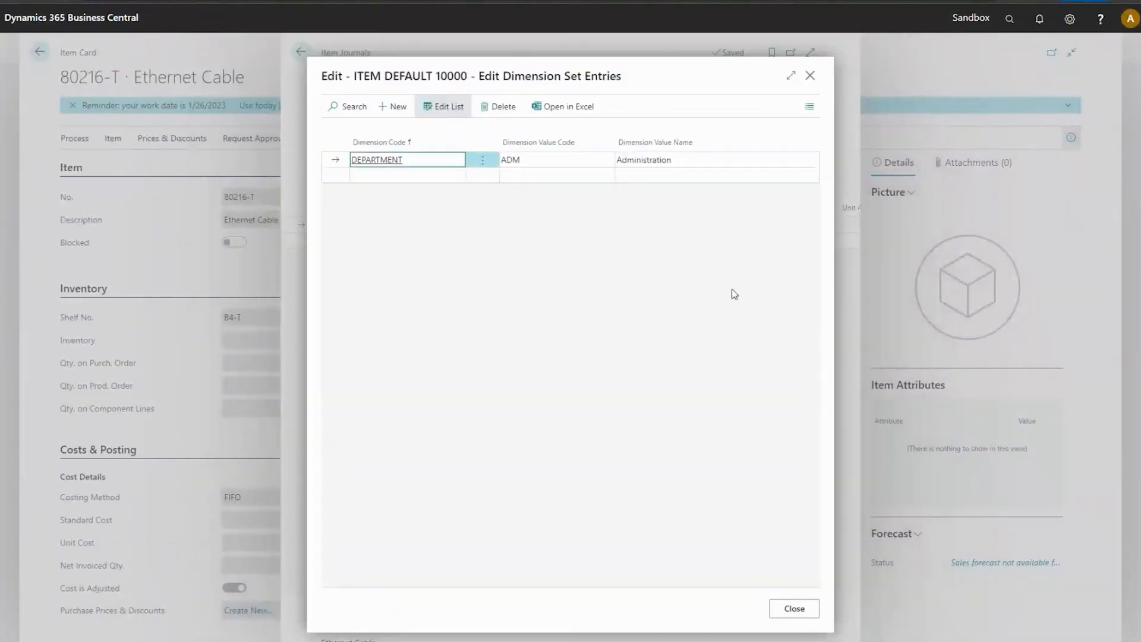
click(607, 191)
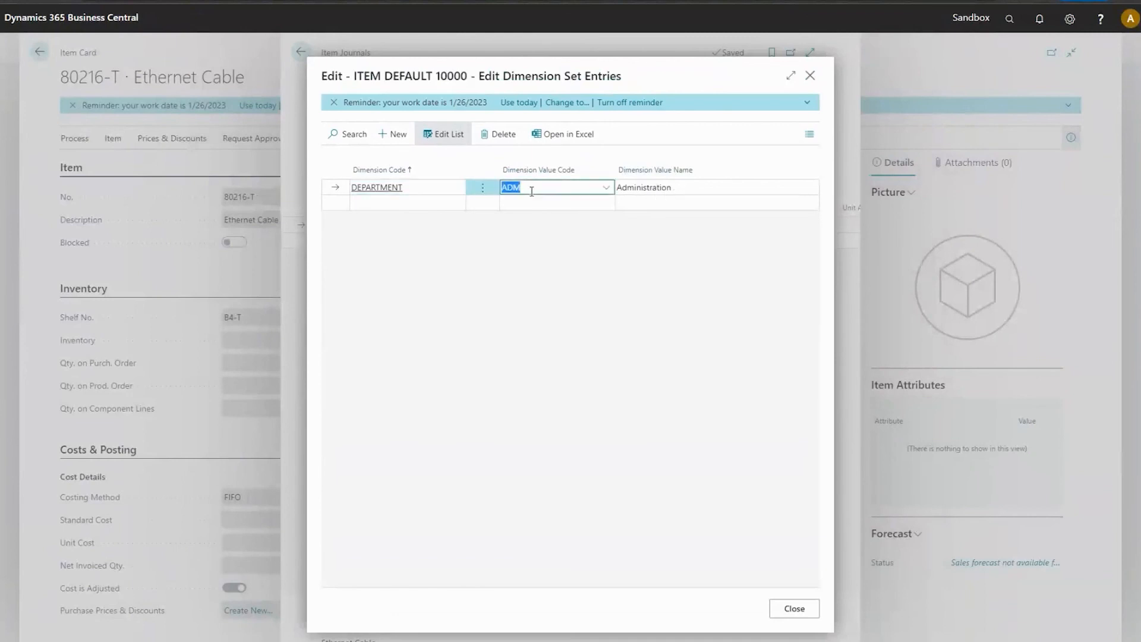
click(605, 188)
click(595, 251)
click(681, 189)
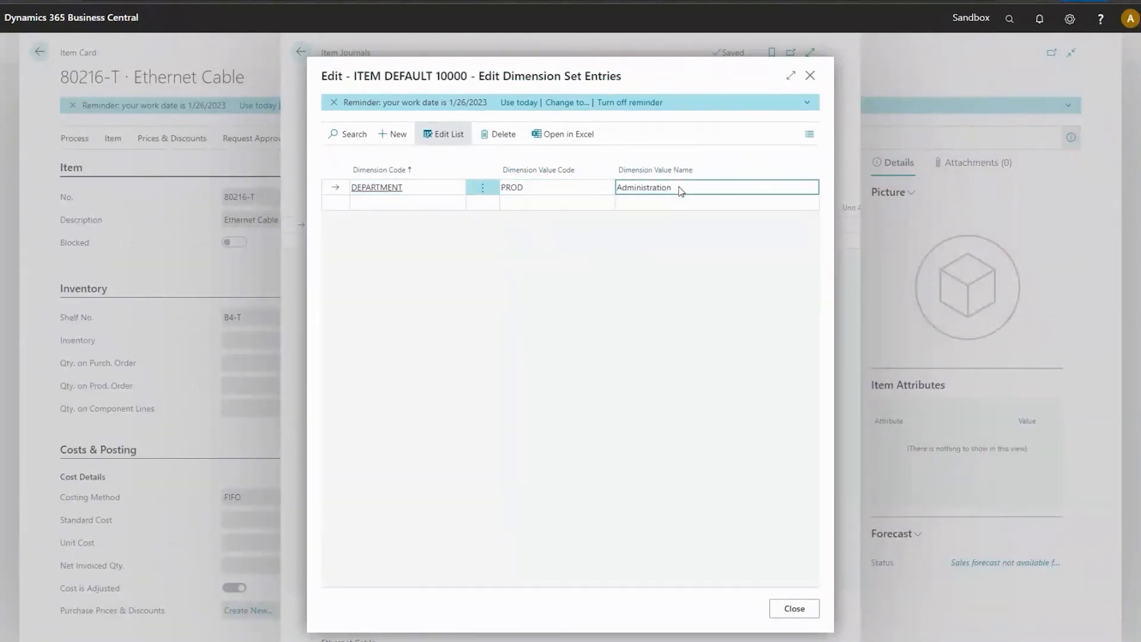
click(786, 611)
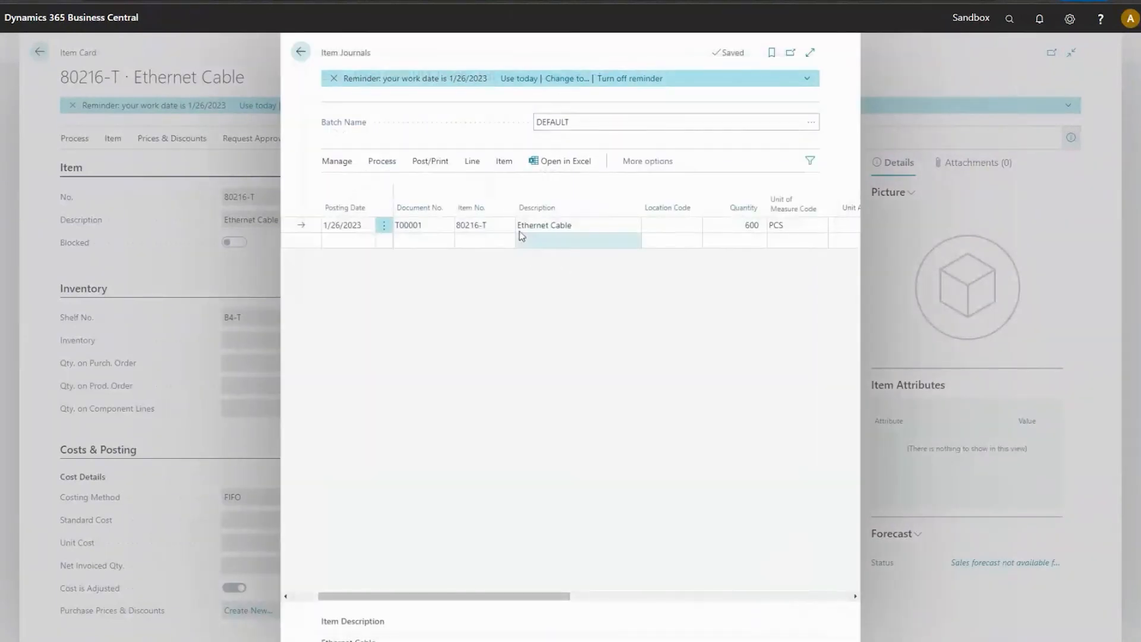
Post the Ethernet Cable journal line and return to the item card.
click(430, 161)
click(344, 186)
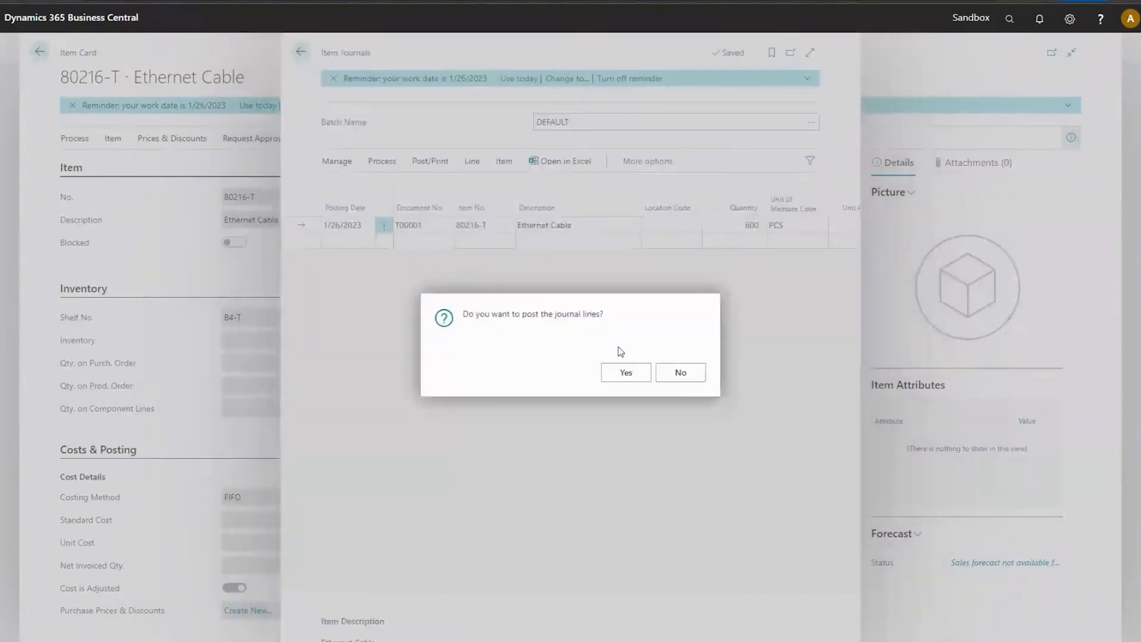
click(623, 371)
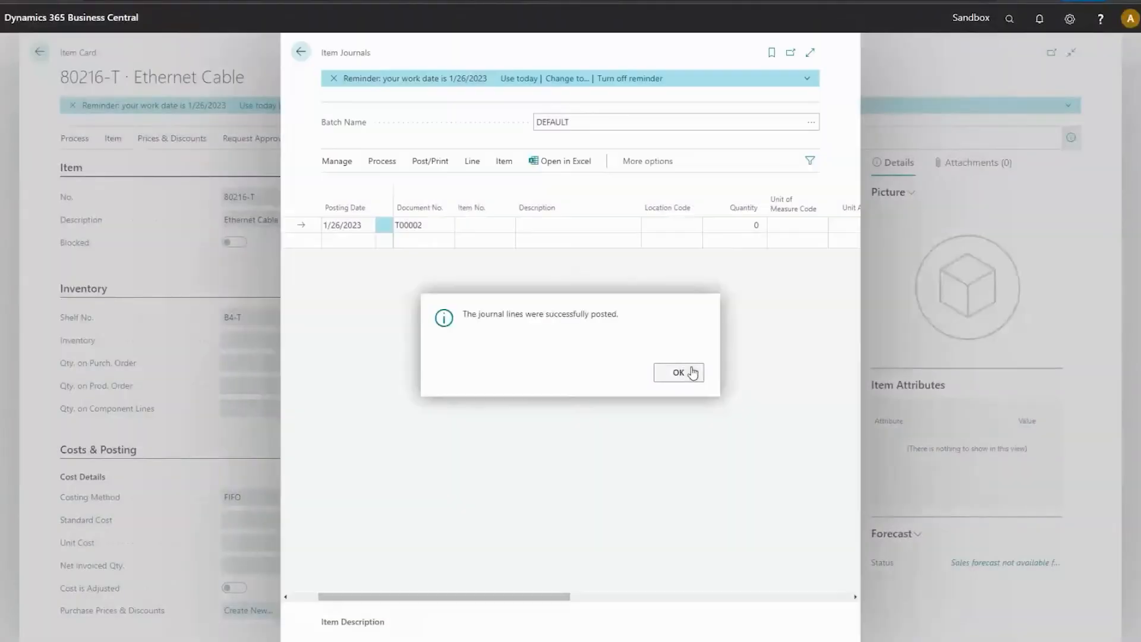
click(688, 372)
click(301, 52)
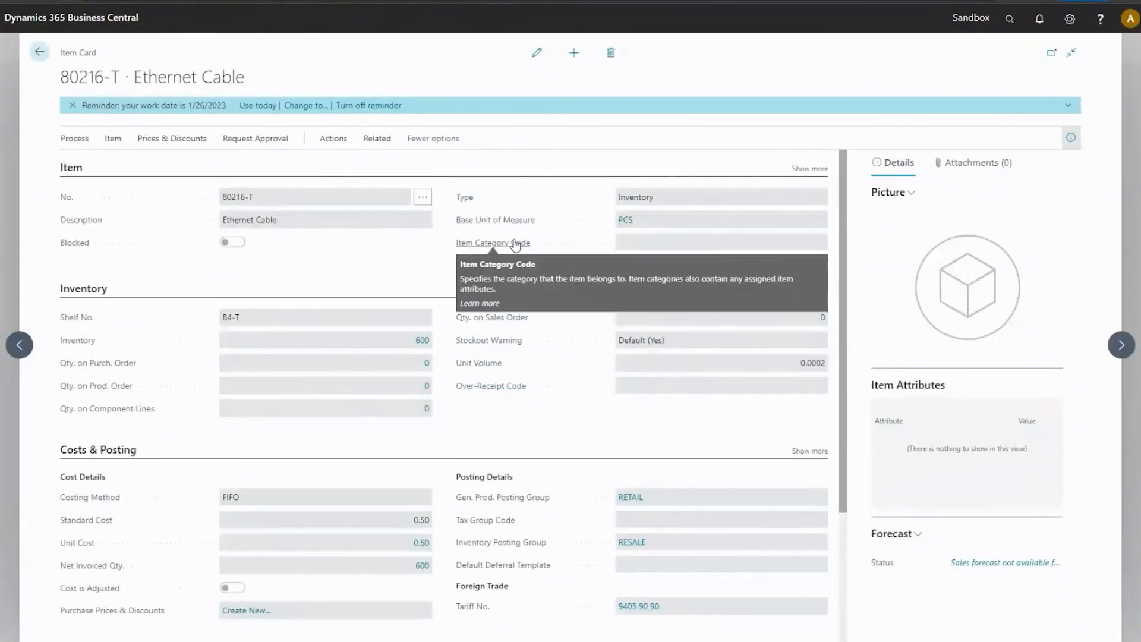
Search for "lot in" and open the Lot No. Information List.
click(1010, 20)
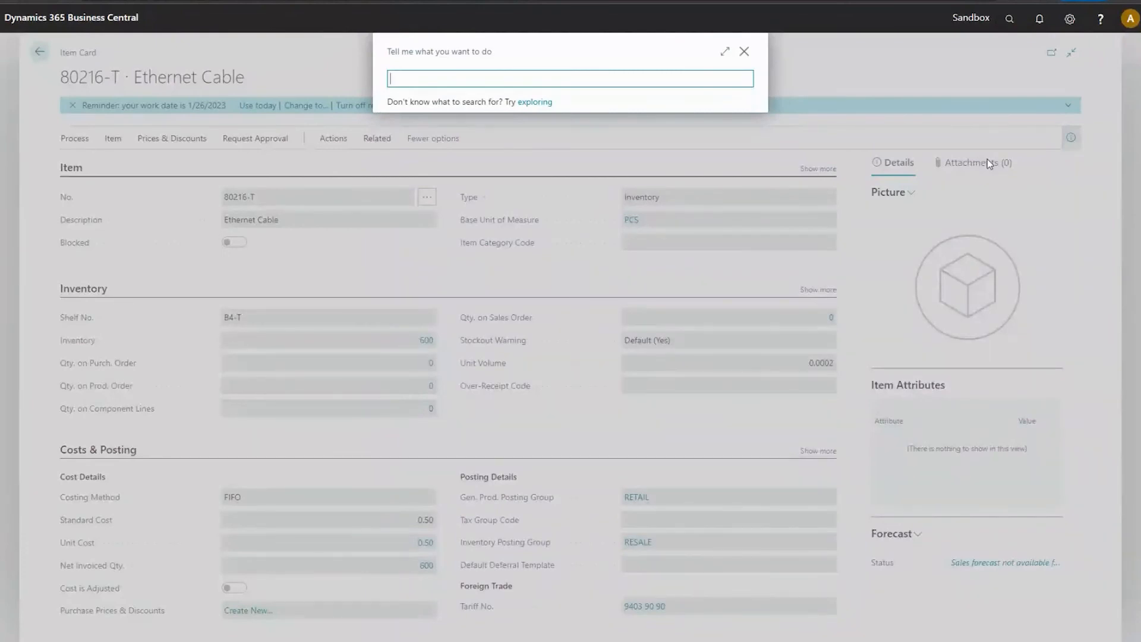
text(lot in)
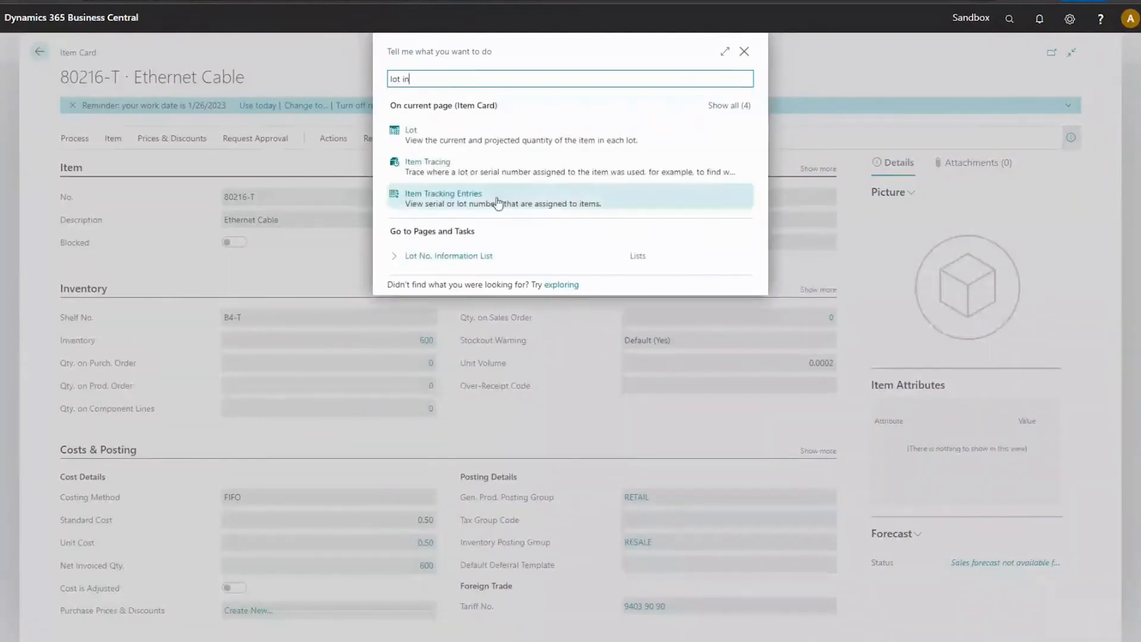
click(485, 263)
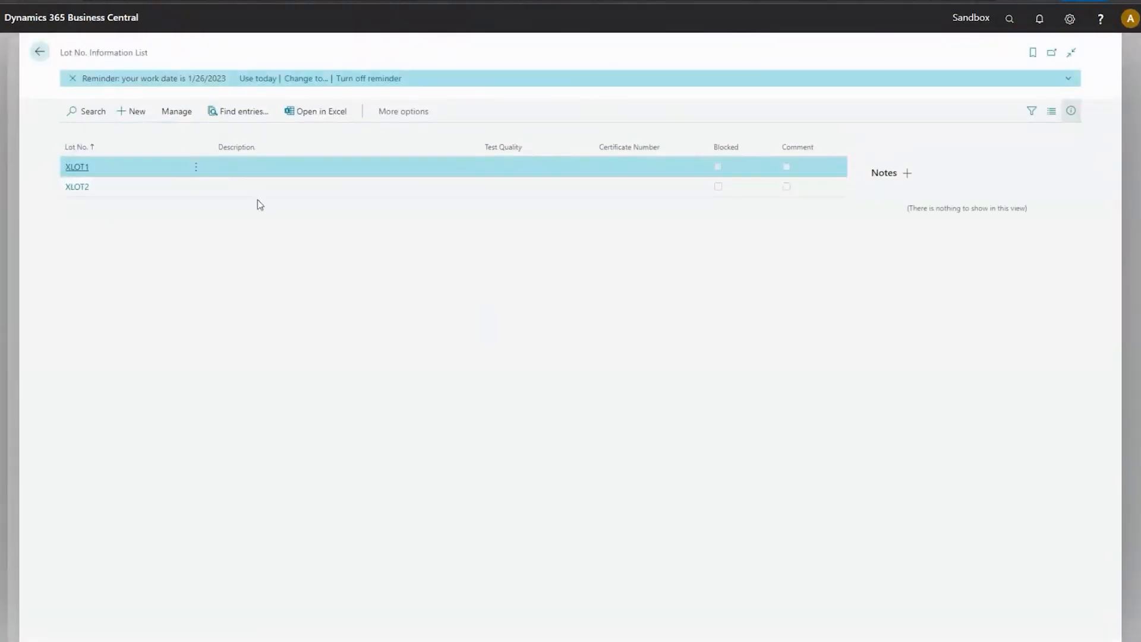
View the Lot No. Information Card for lot XLOT1 and return to the Ethernet Cable item card.
click(196, 168)
click(182, 187)
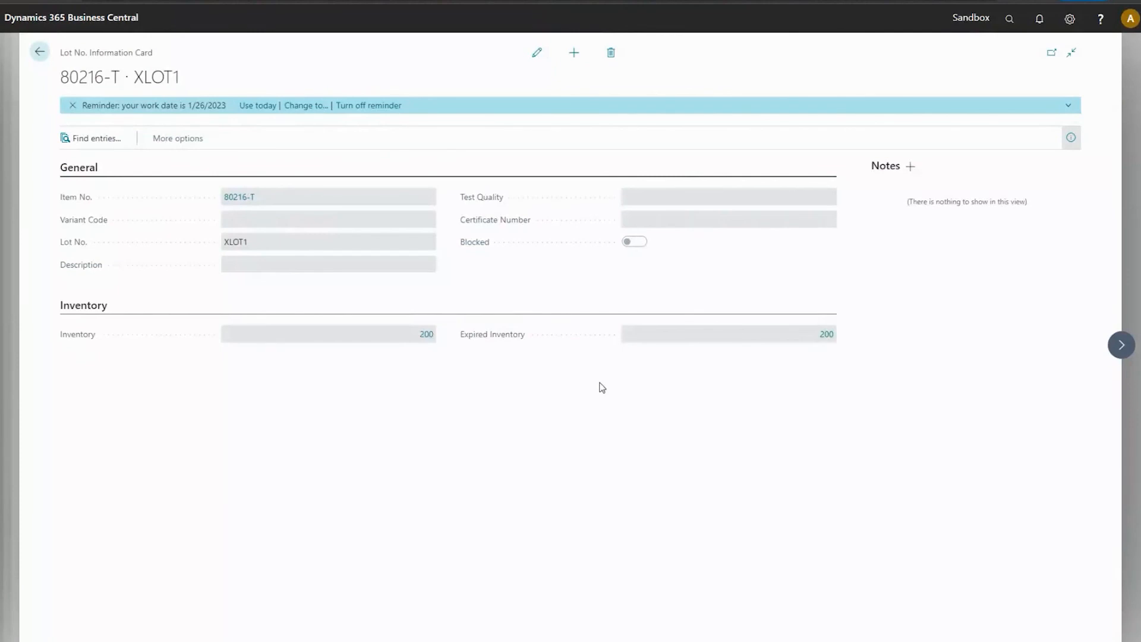
click(40, 53)
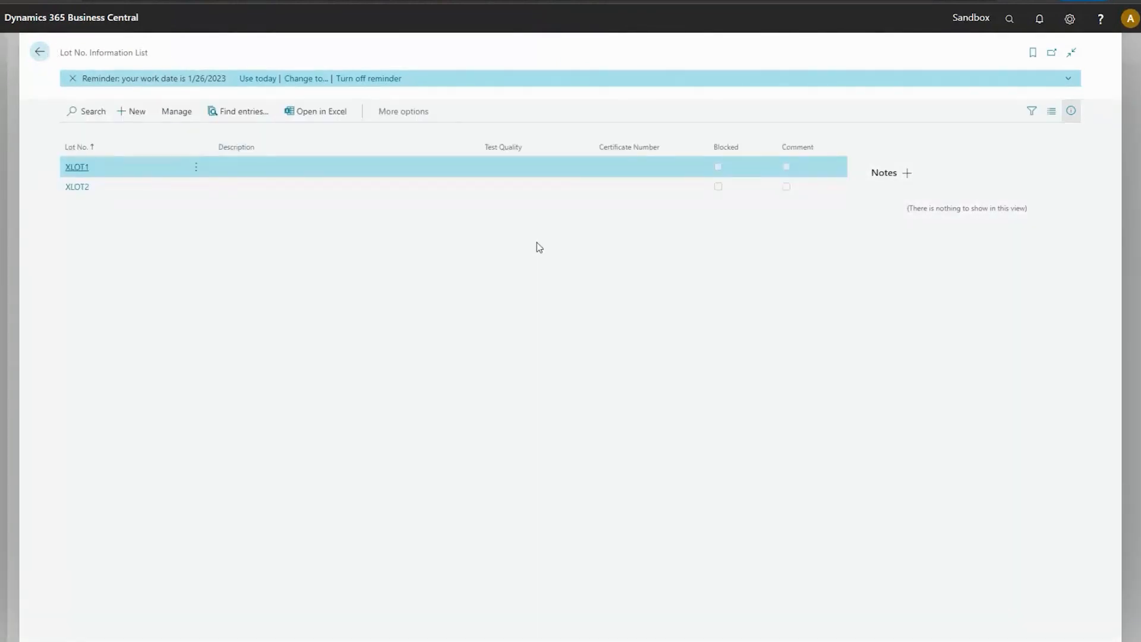
click(40, 52)
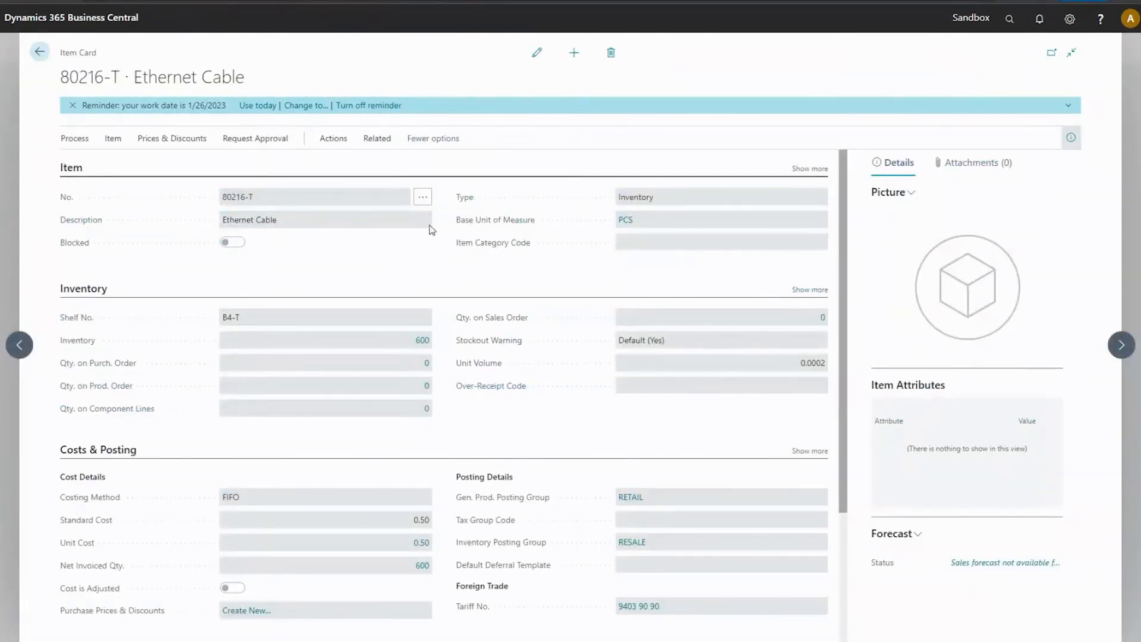
Examine the Ethernet Cable's item availability by lot, close it and switch to the presentation's Inventory improvements slide.
click(390, 143)
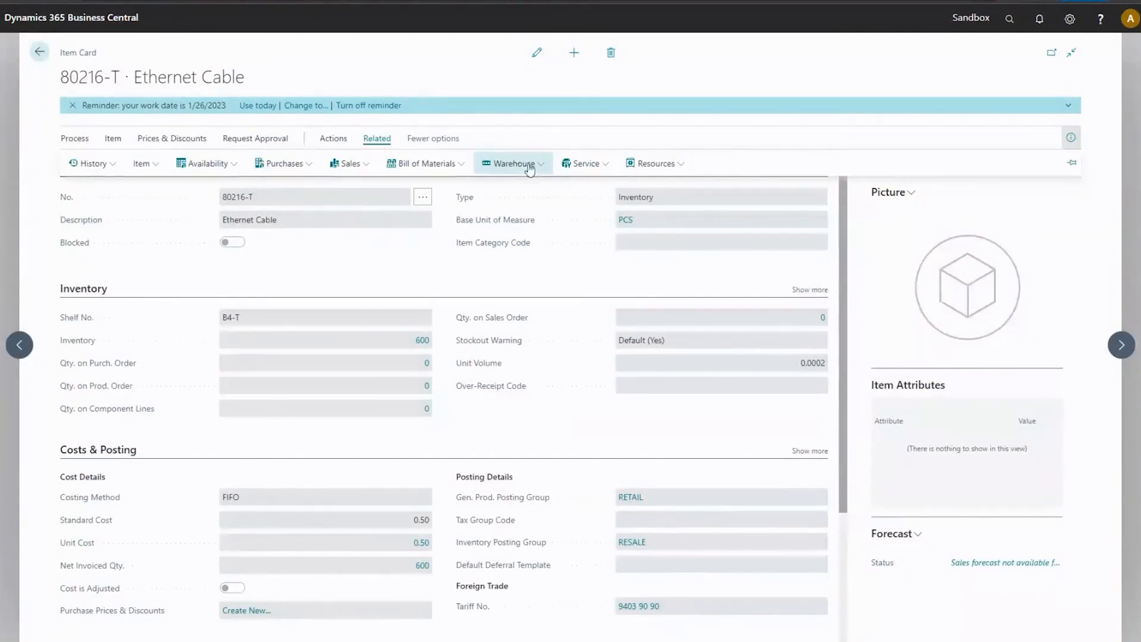
click(205, 163)
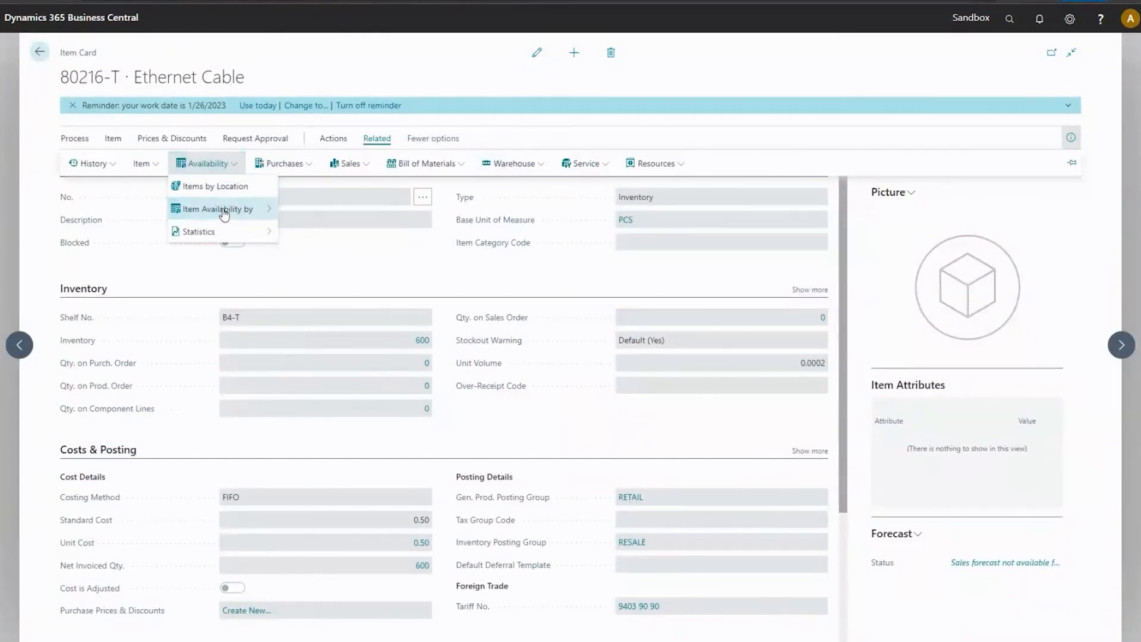
click(224, 210)
click(315, 303)
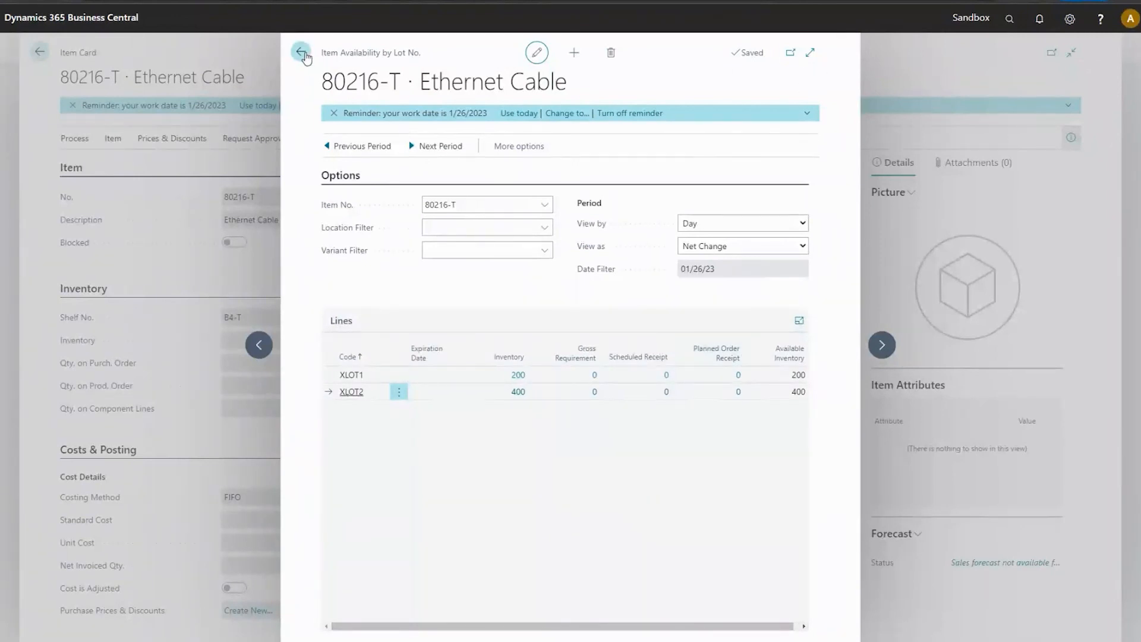
click(309, 58)
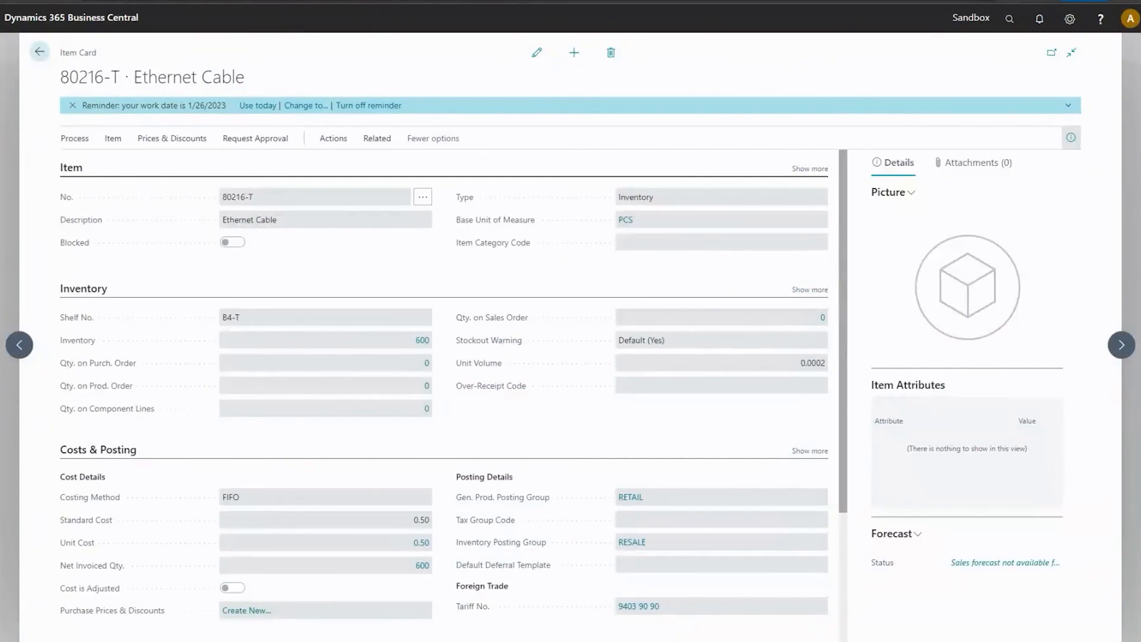
mouse_move(362, 641)
click(402, 594)
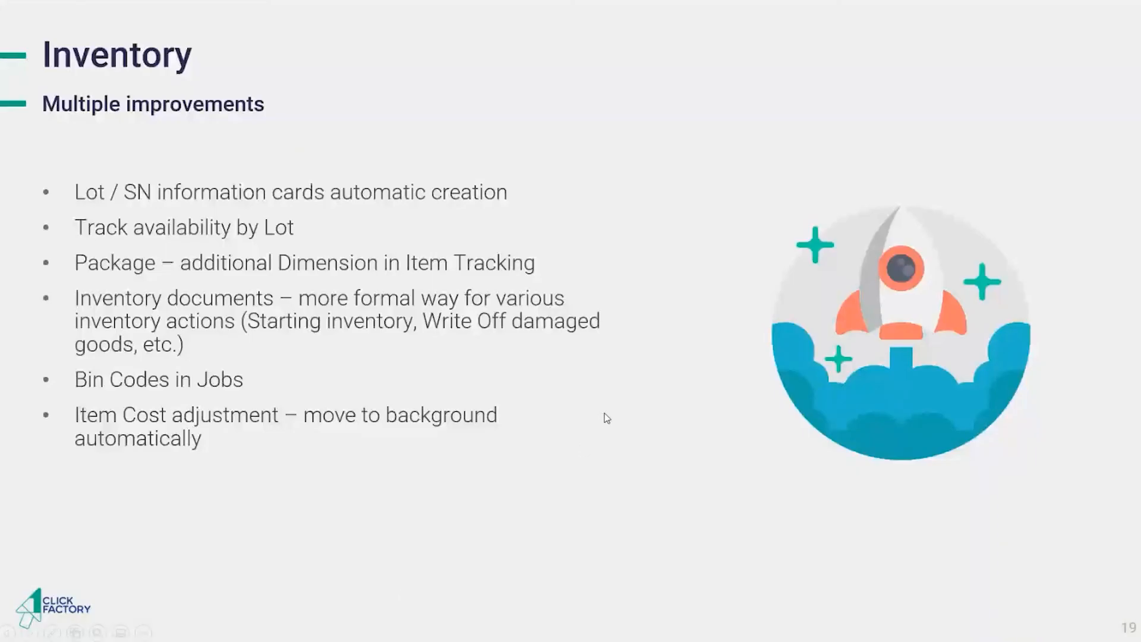